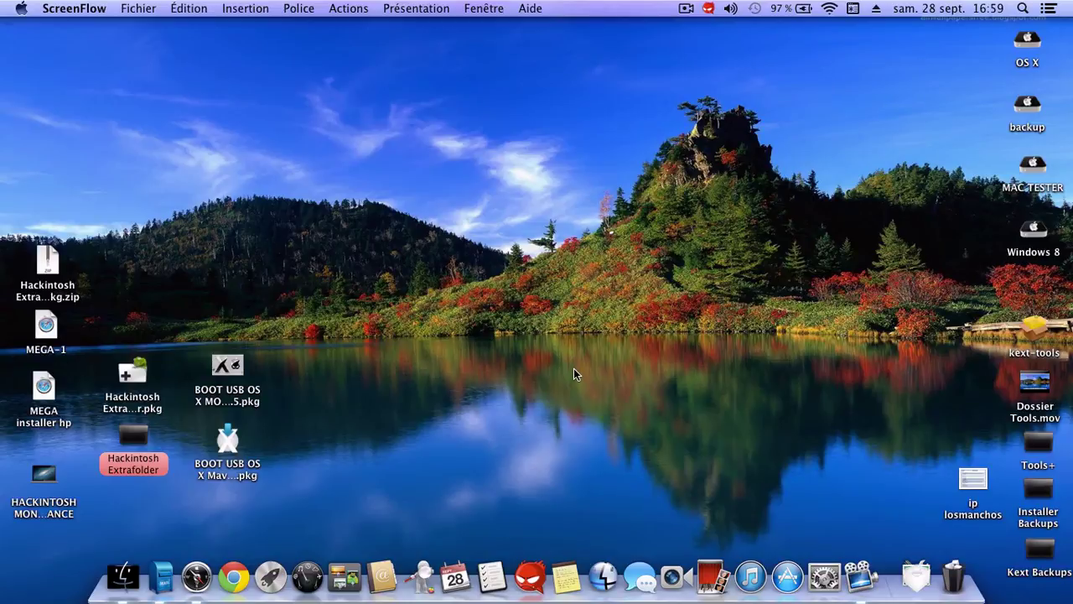
Open the BOOT USB OS X Mountain Lion and Mavericks installer packages one after the other, view their introductions and close them.
left_click(206, 372)
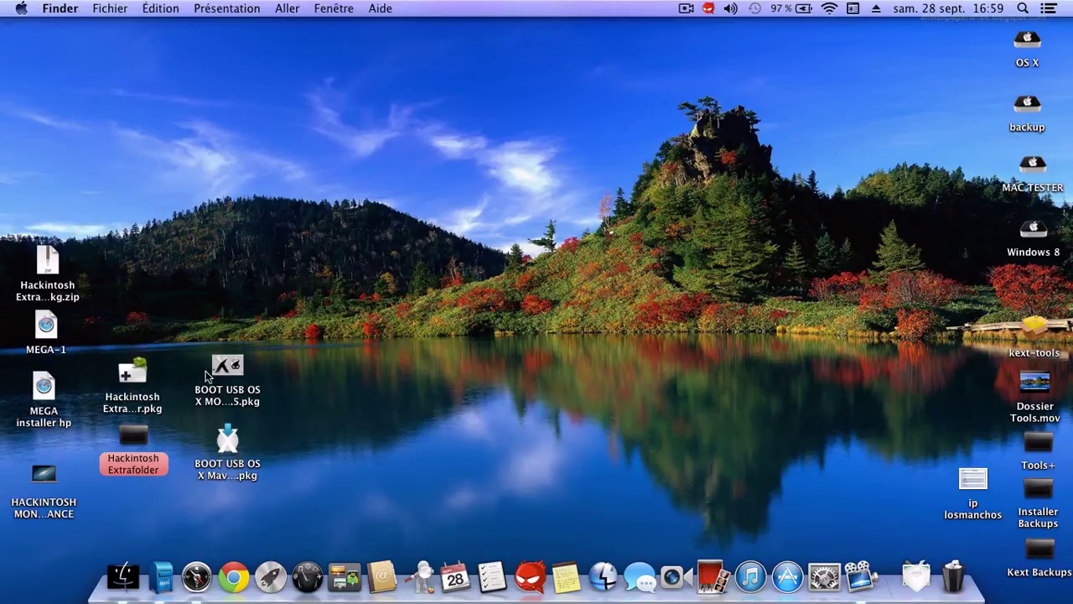
double_click(227, 368)
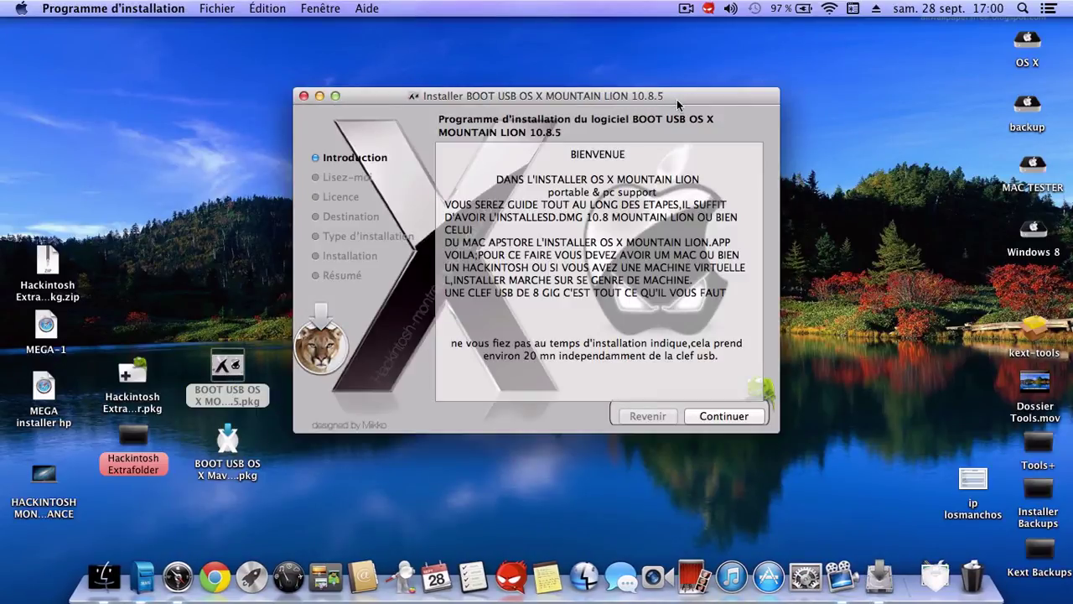
left_click(303, 95)
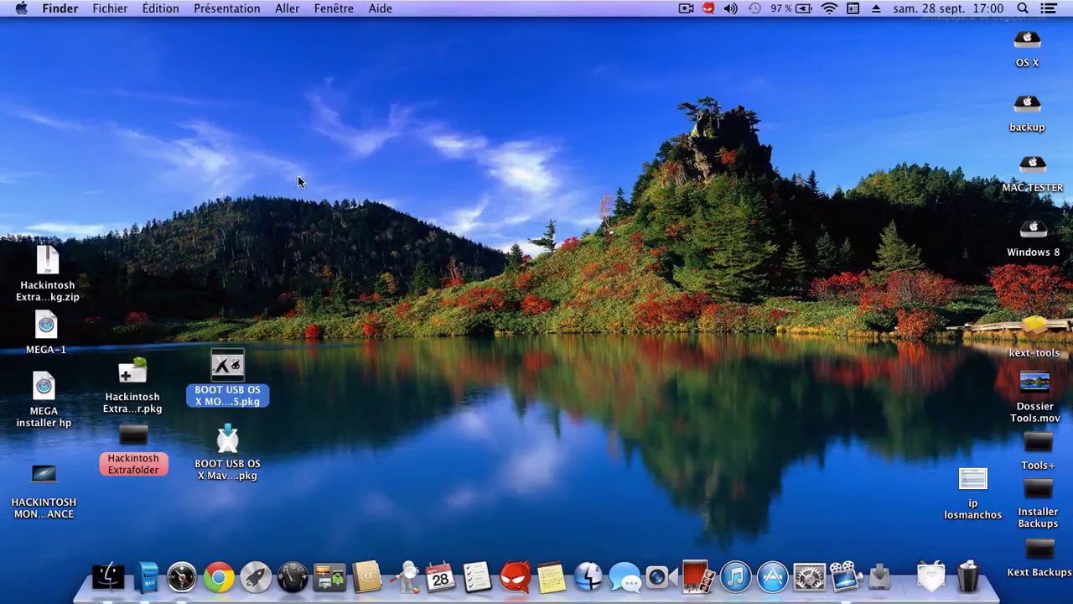
left_click(232, 440)
double_click(232, 440)
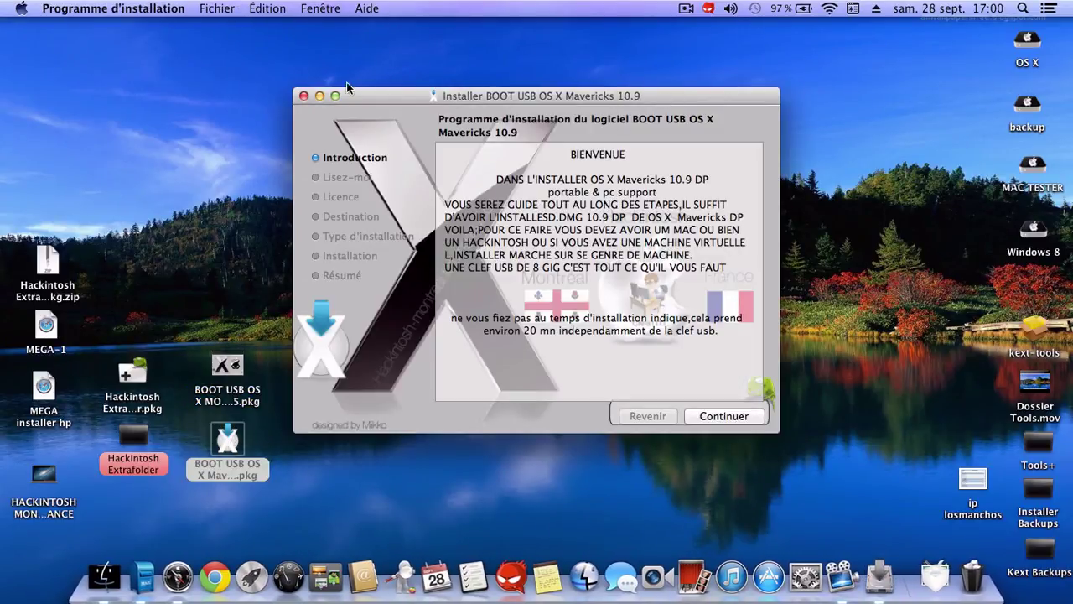
left_click(305, 96)
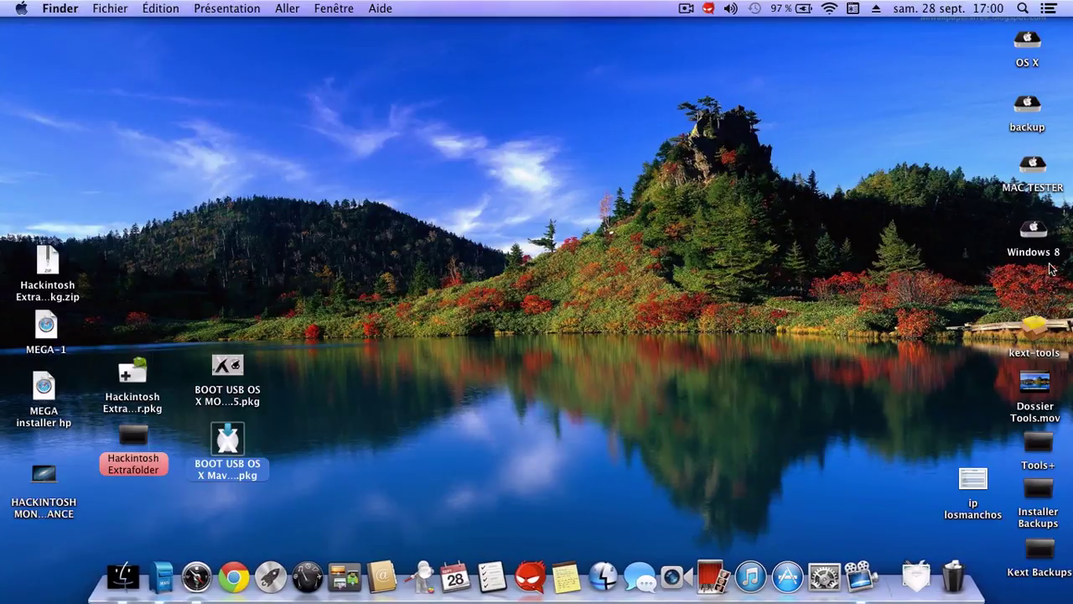
Open the MAC TESTER volume to examine its Extra folder, and close its window.
left_click(1034, 165)
double_click(1034, 166)
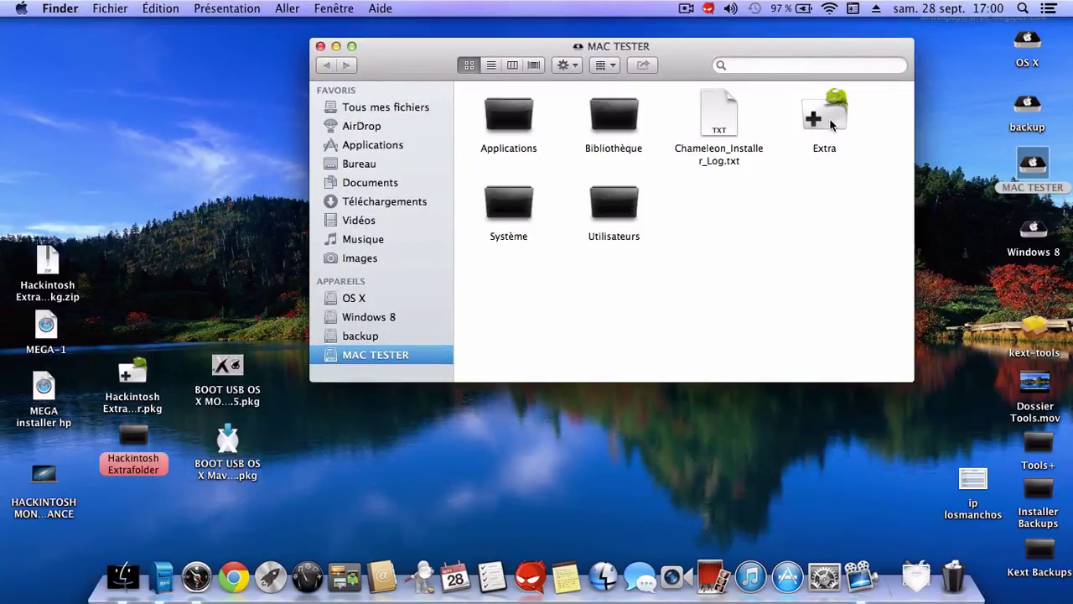
left_click(320, 47)
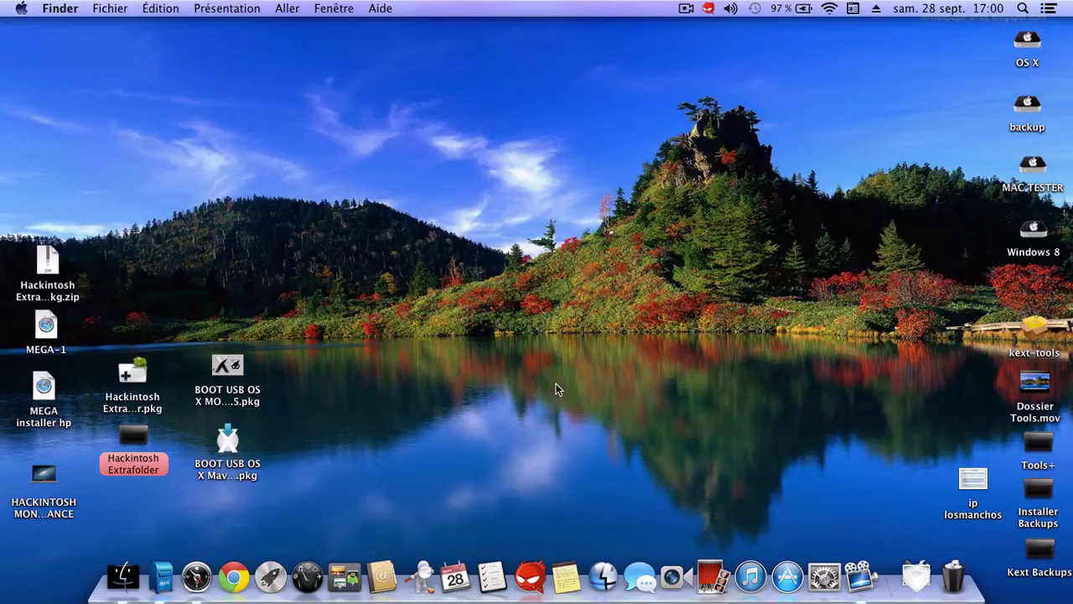
View the BOOT USB OS X Mountain Lion installer's introduction again, close it, and point out both boot USB packages on the desktop.
double_click(226, 373)
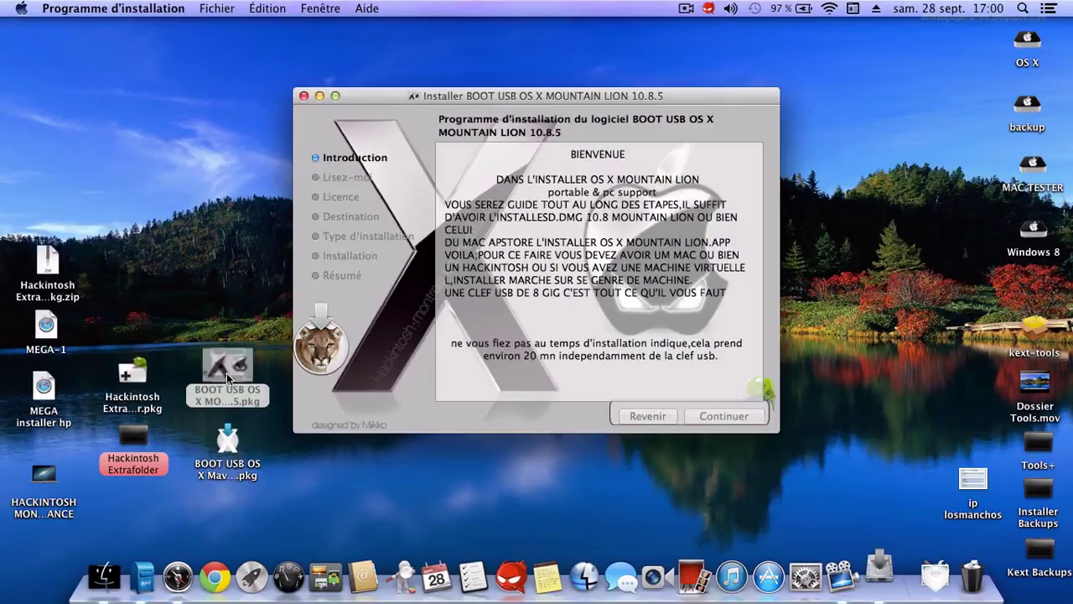
left_click(303, 96)
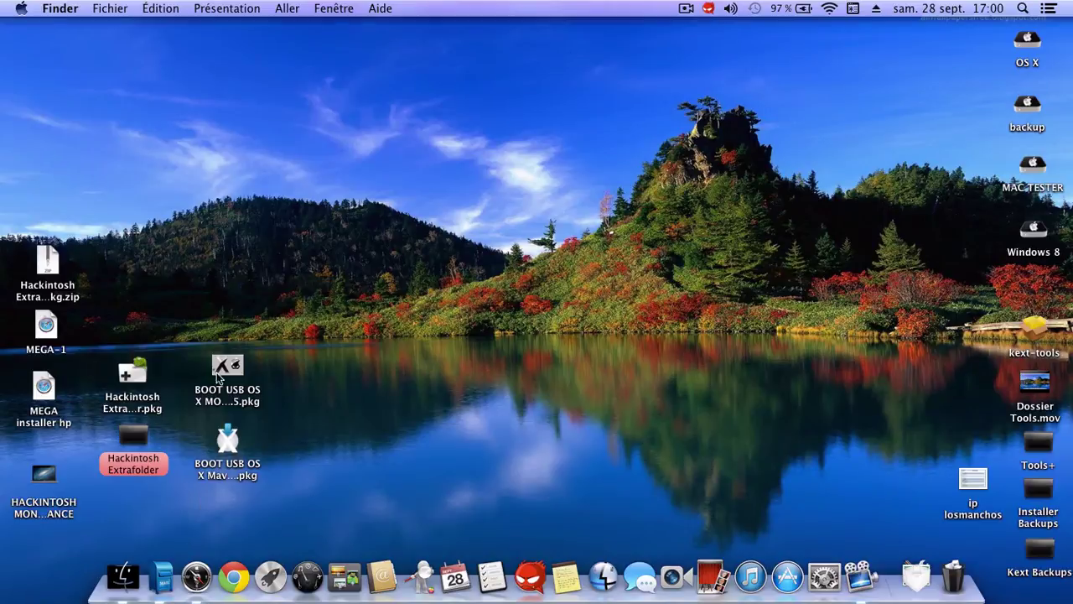
left_click_drag(263, 342, 186, 488)
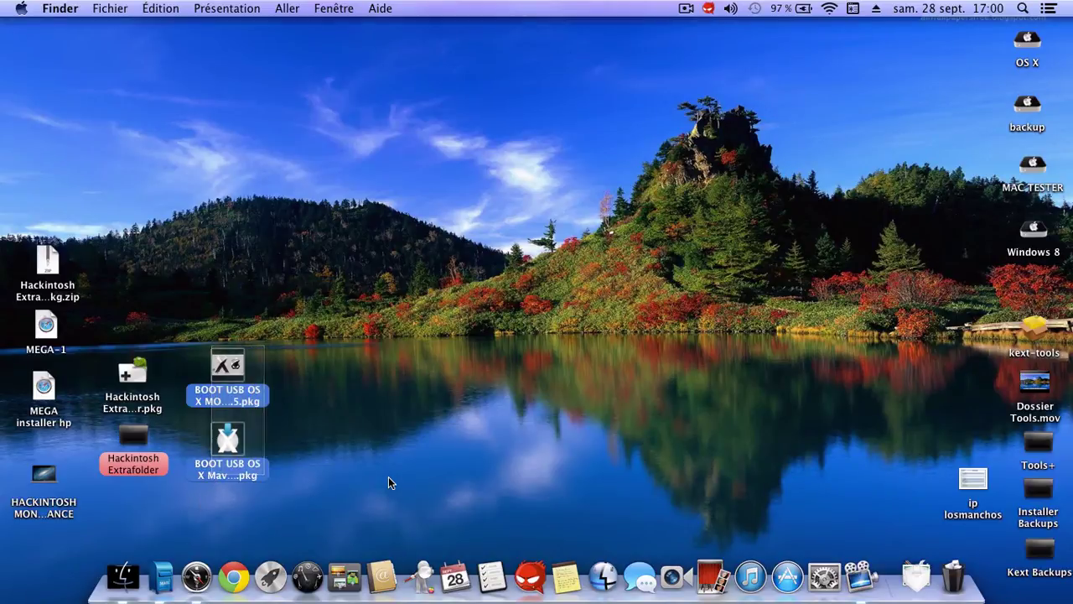
left_click(388, 476)
Copy Hackintosh Extra Folder.pkg from the desktop to the root of the USB Mavericks 10.9 drive and close the drive's window.
right_click(140, 376)
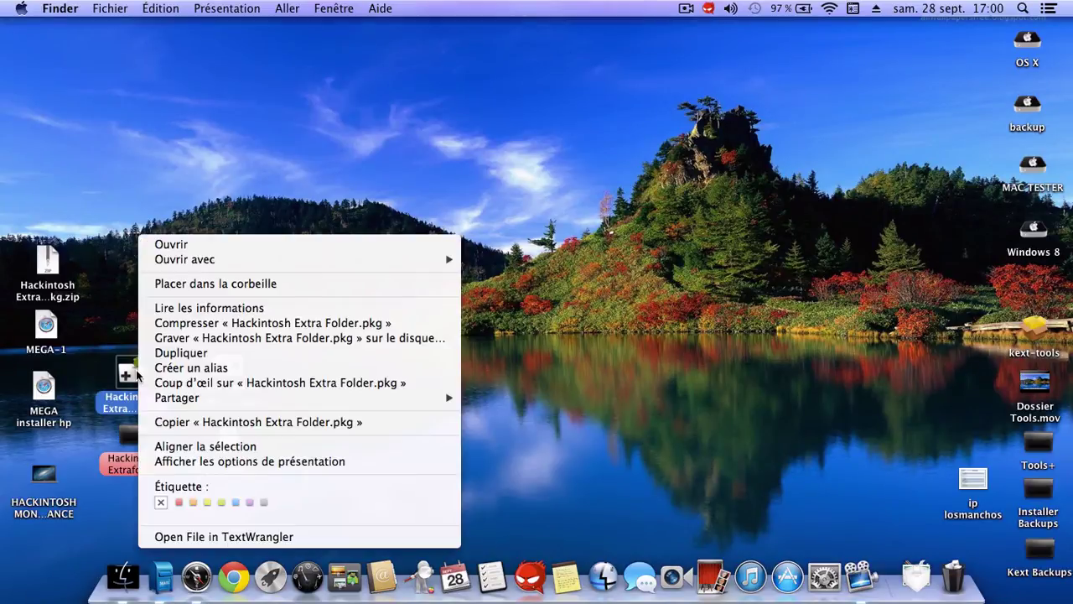
left_click(176, 420)
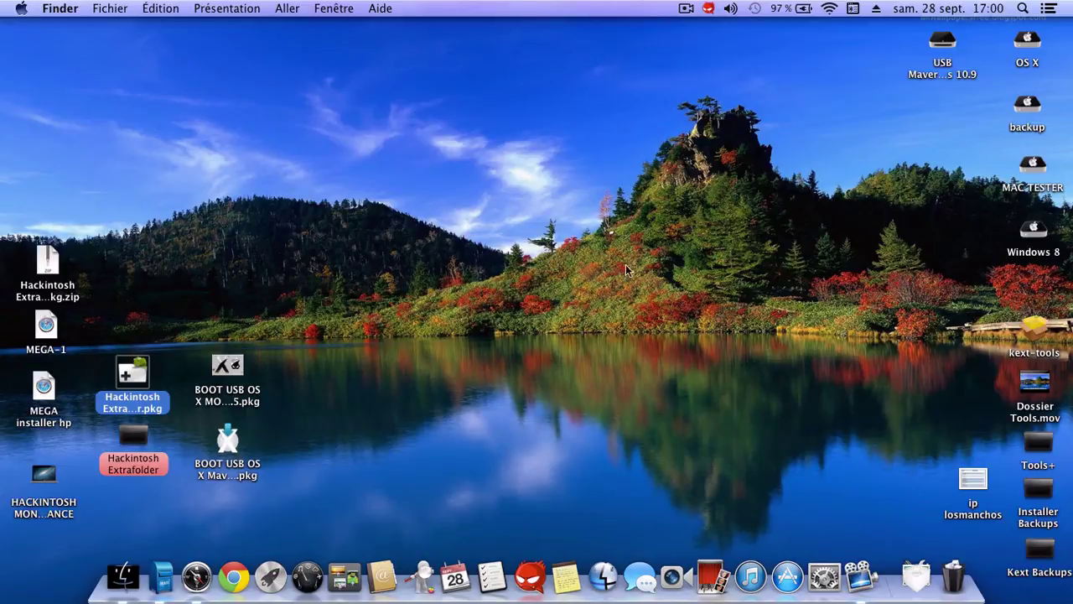
left_click(948, 40)
double_click(947, 40)
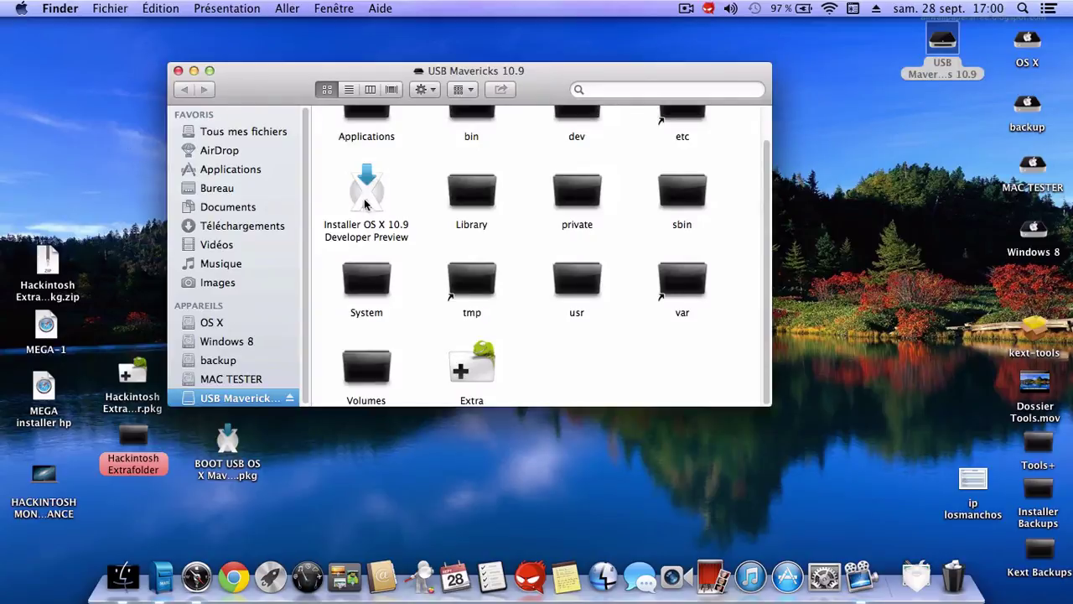
right_click(554, 351)
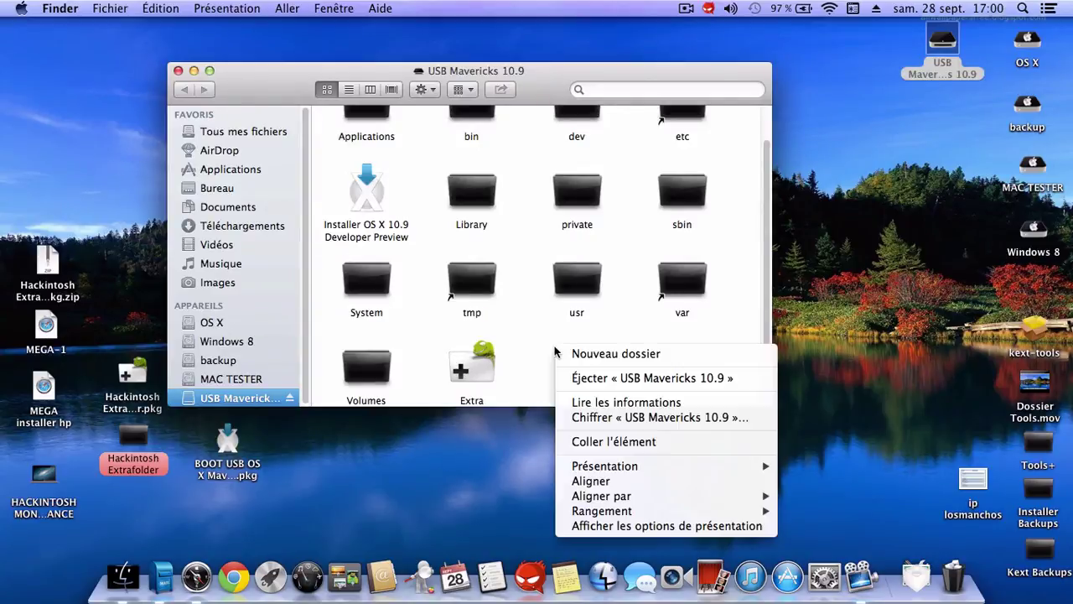
left_click(592, 445)
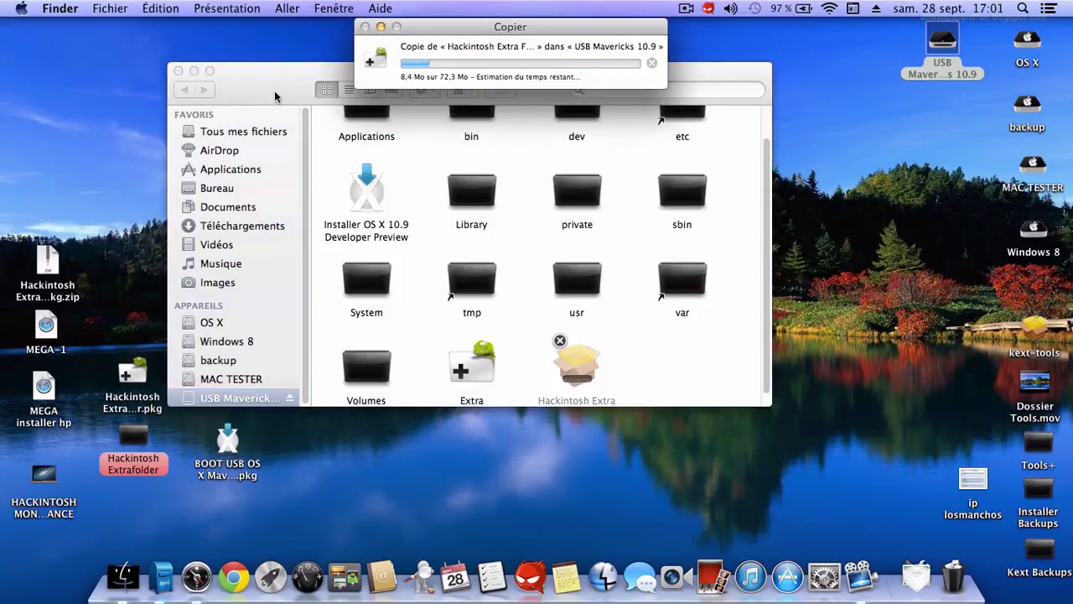
left_click_drag(271, 90, 347, 125)
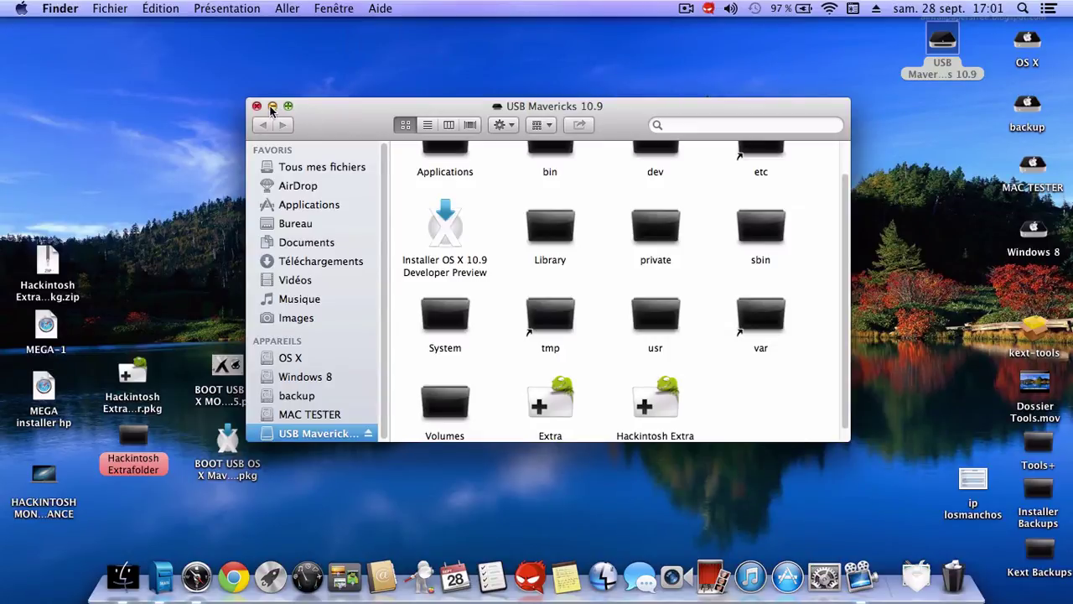
left_click_drag(337, 123, 334, 99)
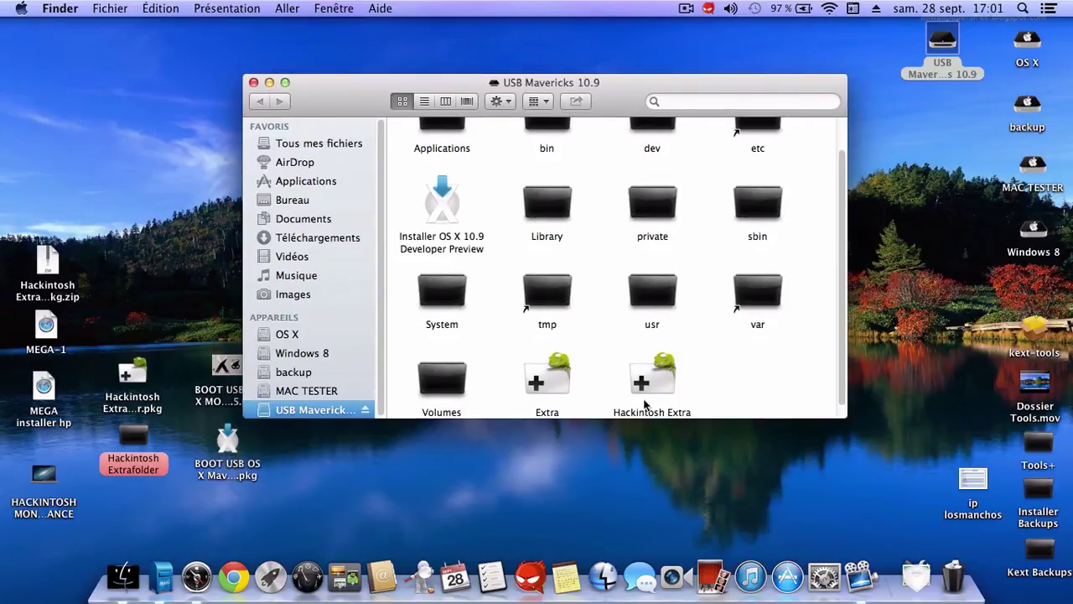
left_click(253, 82)
left_click(814, 136)
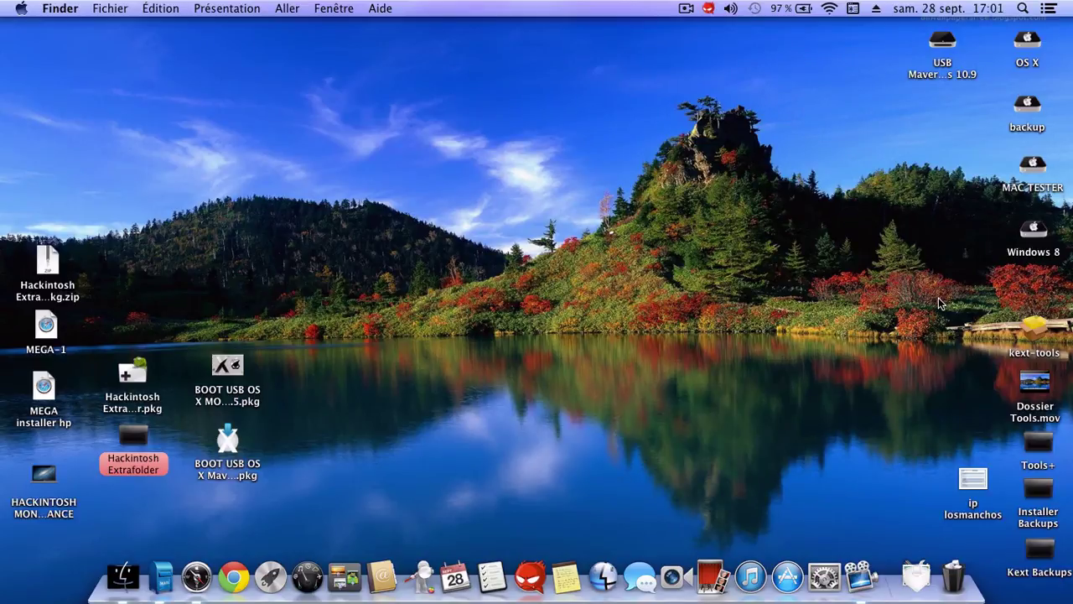
Launch the Hackintosh Extra Folder installer from the desktop and proceed past its introduction to the custom installation choices.
double_click(134, 373)
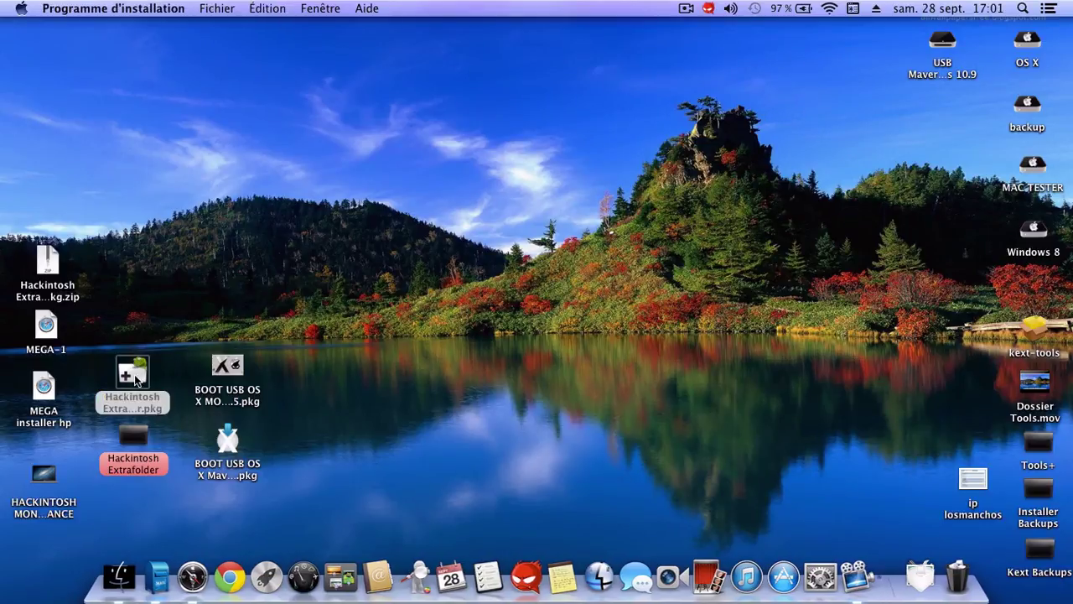
left_click_drag(674, 102, 672, 77)
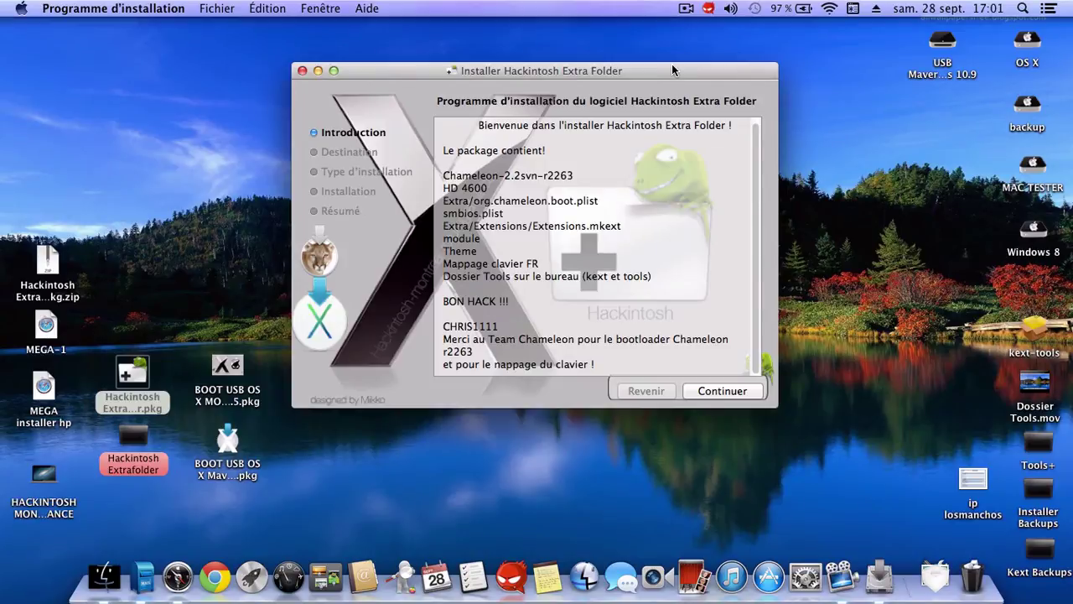
left_click_drag(672, 70, 670, 71)
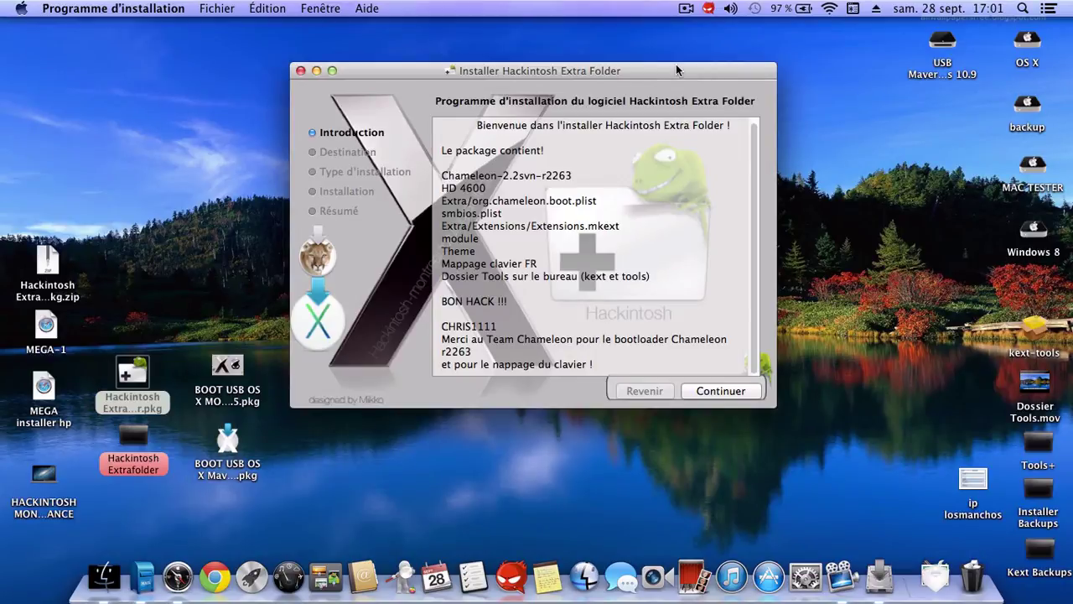
left_click(741, 391)
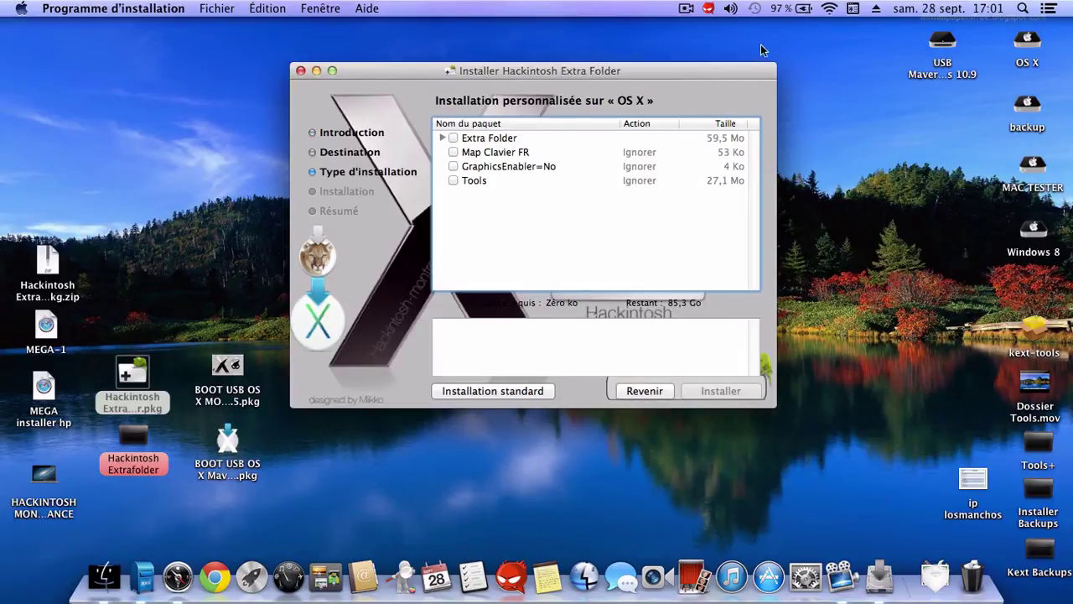
left_click_drag(679, 67, 724, 71)
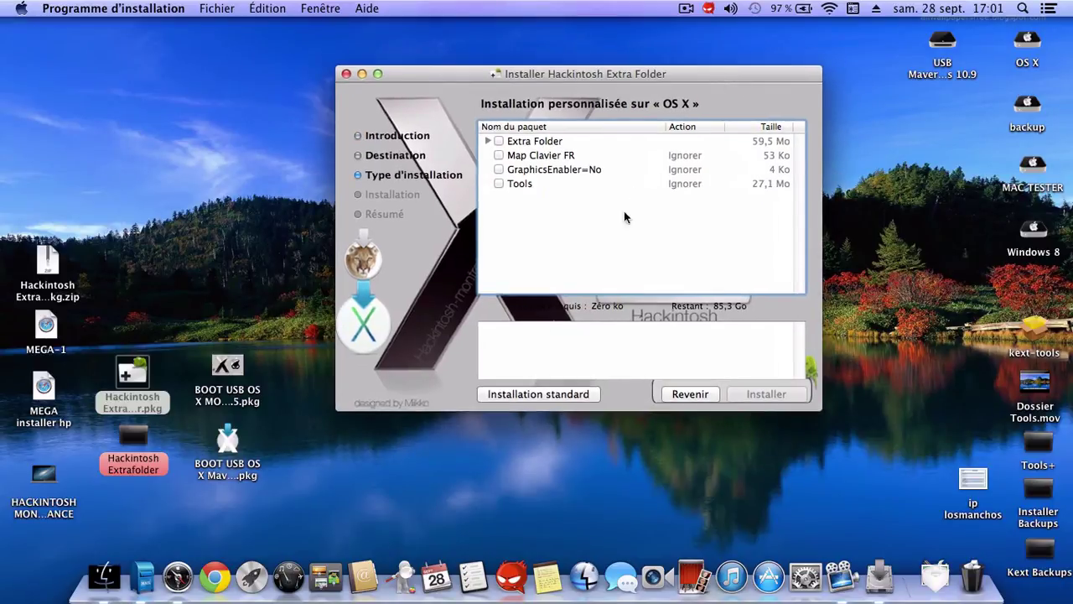
Change the installation destination of Hackintosh Extra Folder to the MAC TESTER disk.
left_click(539, 398)
left_click(631, 370)
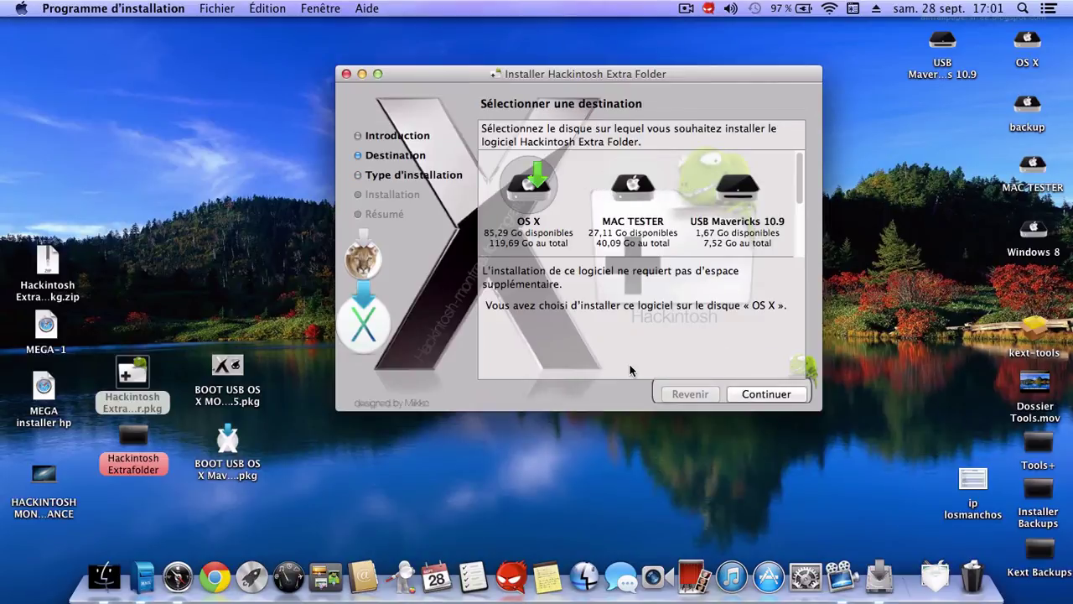
scroll(708, 193, "down", 1)
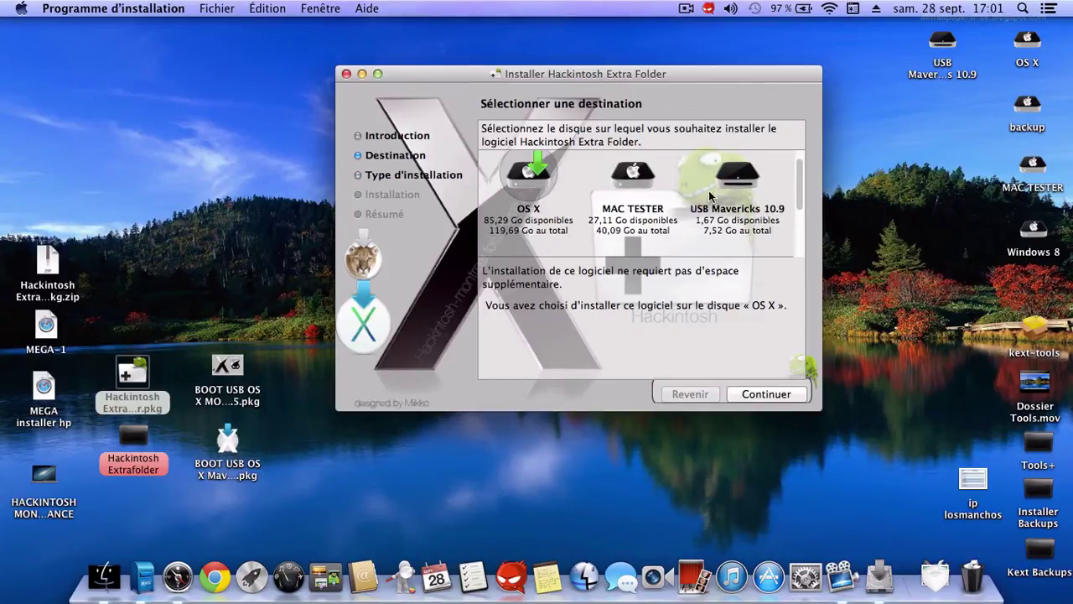
mouse_move(640, 177)
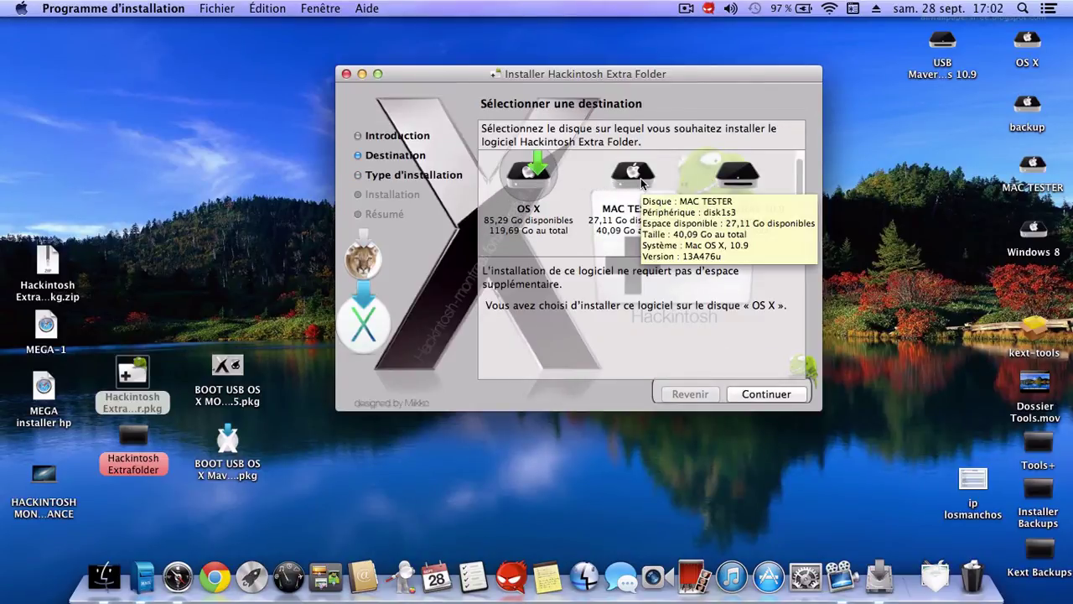
left_click(641, 178)
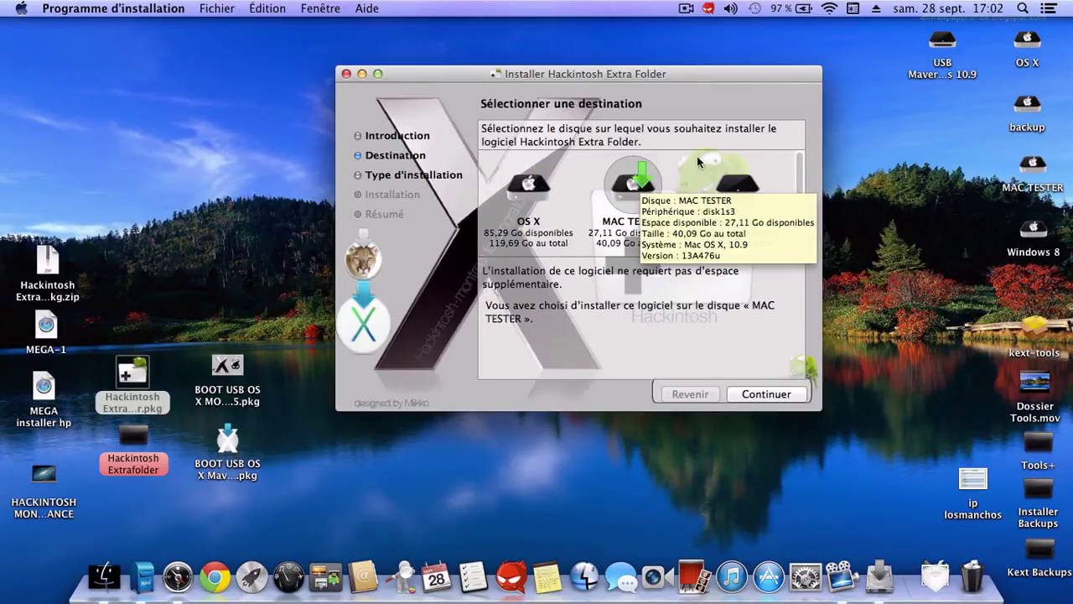
Back up the Extra folder from the root of the MAC TESTER volume by copying it to the desktop.
left_click(1025, 168)
double_click(1025, 168)
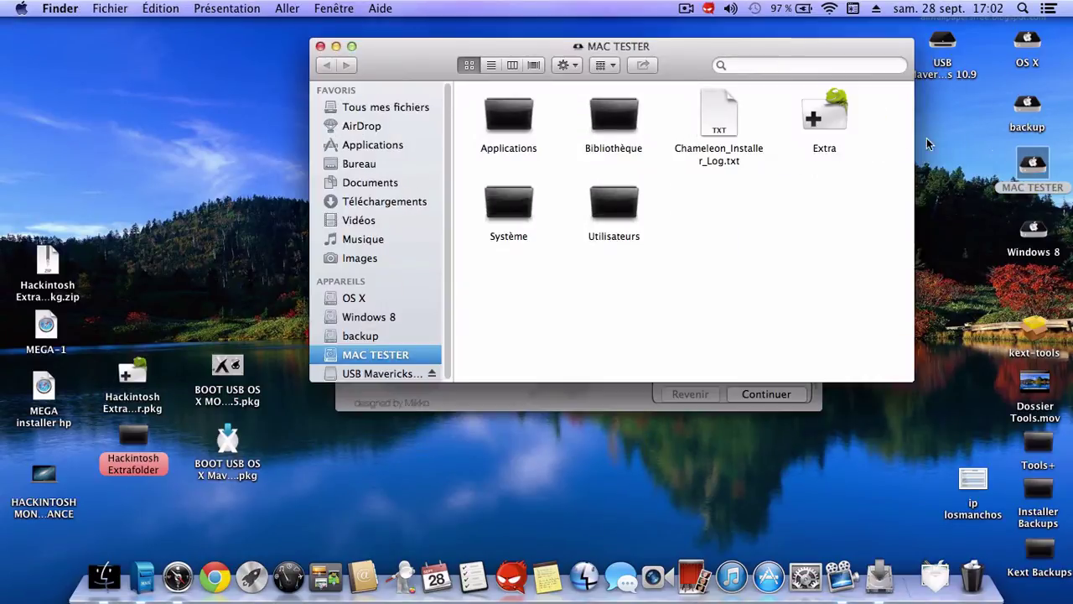
right_click(830, 119)
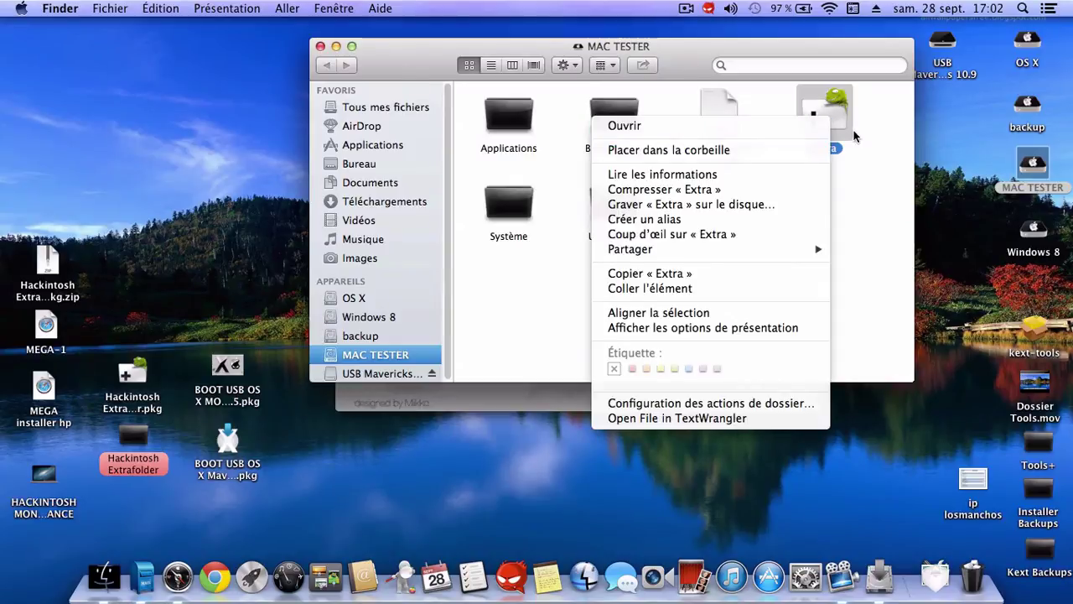
left_click(833, 113)
left_click_drag(819, 115, 954, 193)
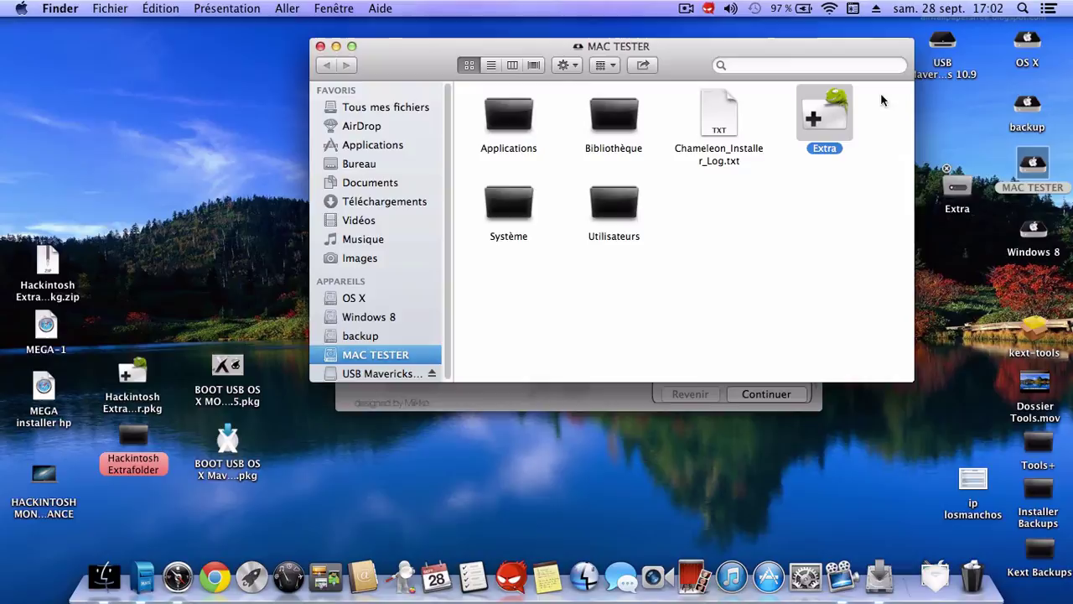
Move the Extra folder on MAC TESTER to the trash, authorising with the account password, and return to the installer.
right_click(829, 119)
left_click(697, 149)
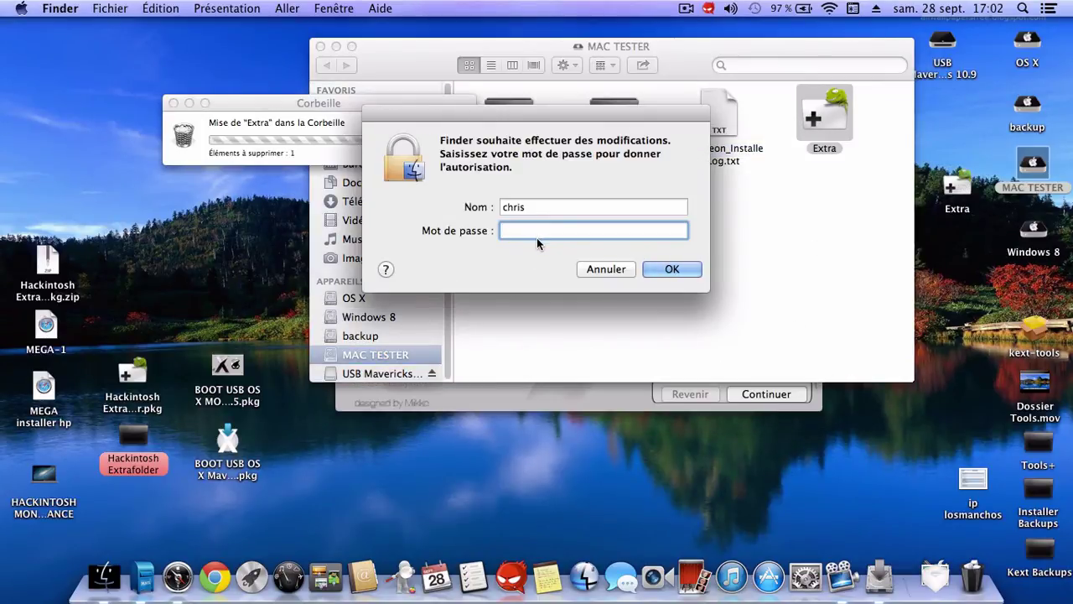
type("********")
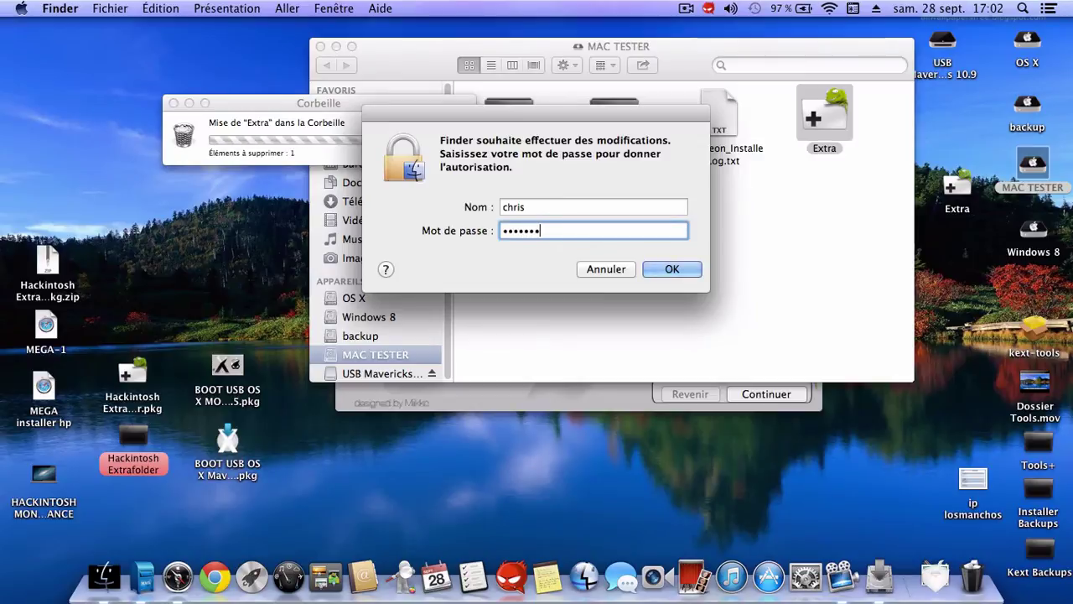
key("Return")
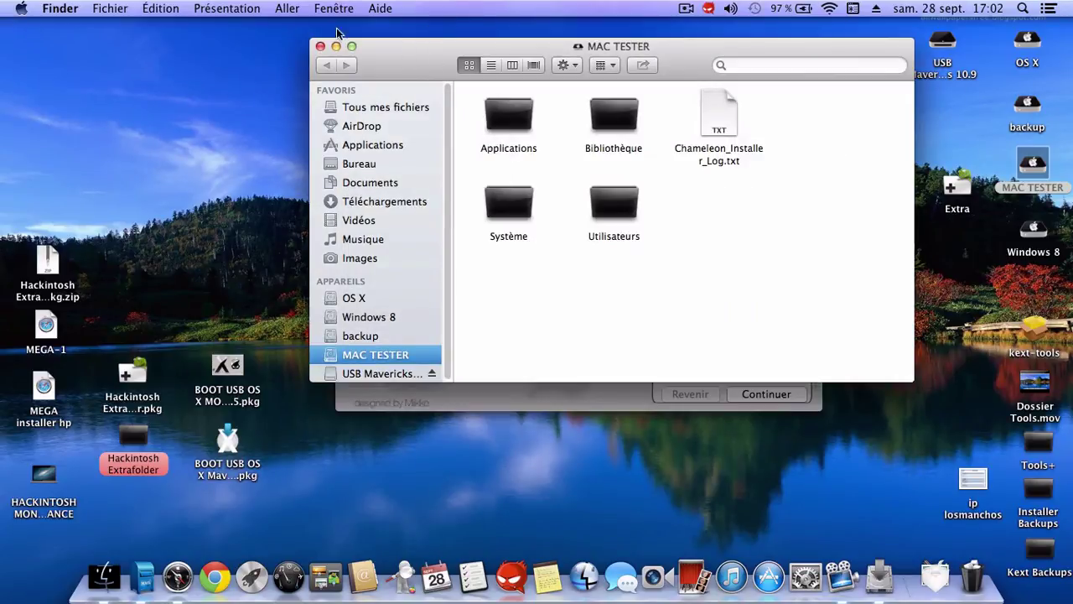
left_click(320, 46)
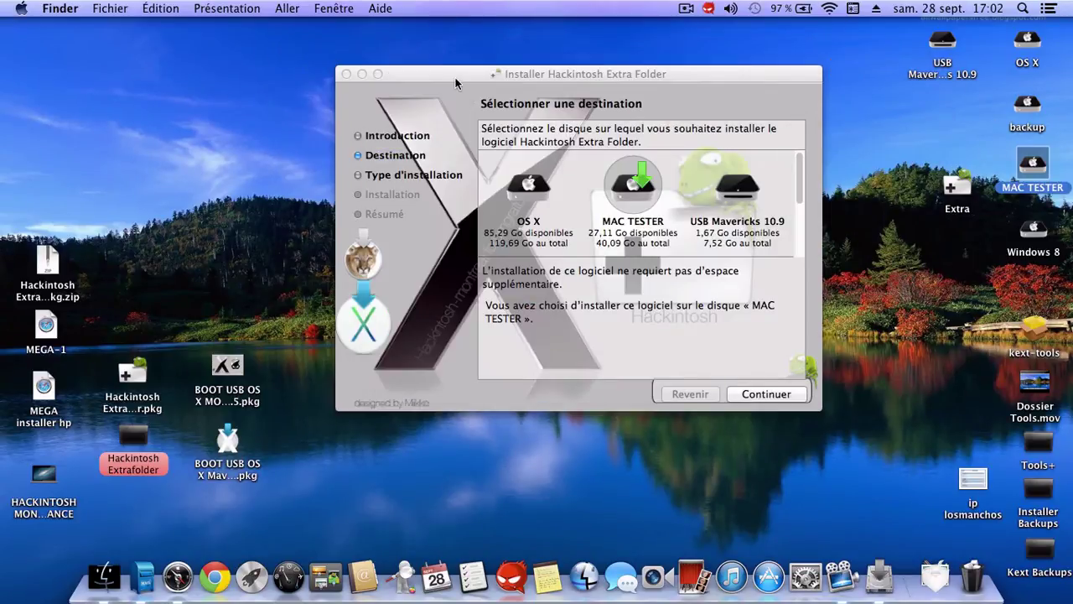
left_click_drag(461, 71, 438, 66)
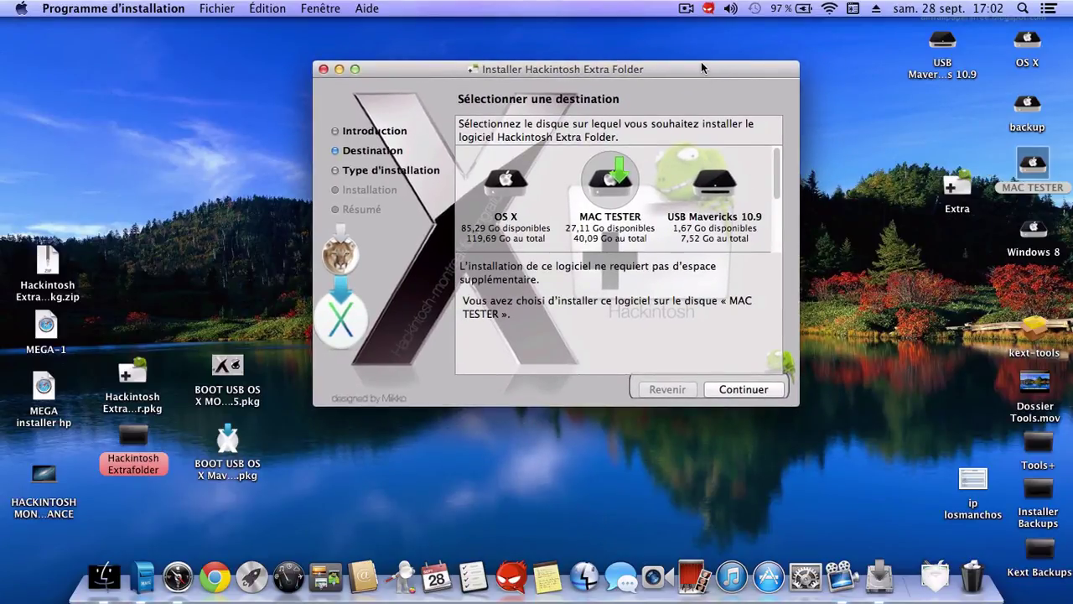
Proceed to the custom installation choices for MAC TESTER, include the Extra package and expand the Themes group.
left_click_drag(702, 67, 648, 31)
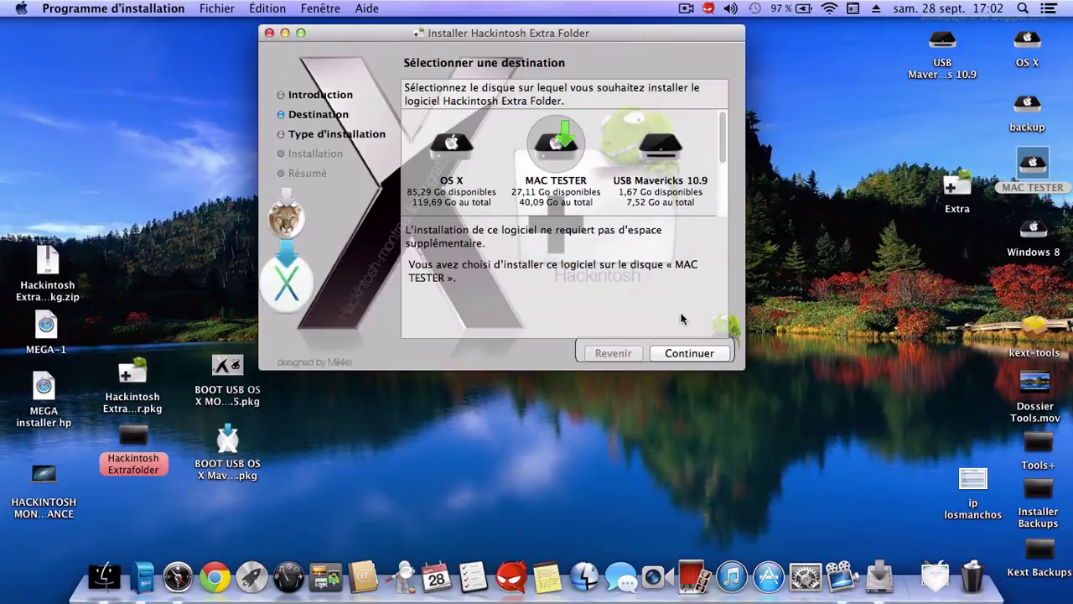
left_click(694, 353)
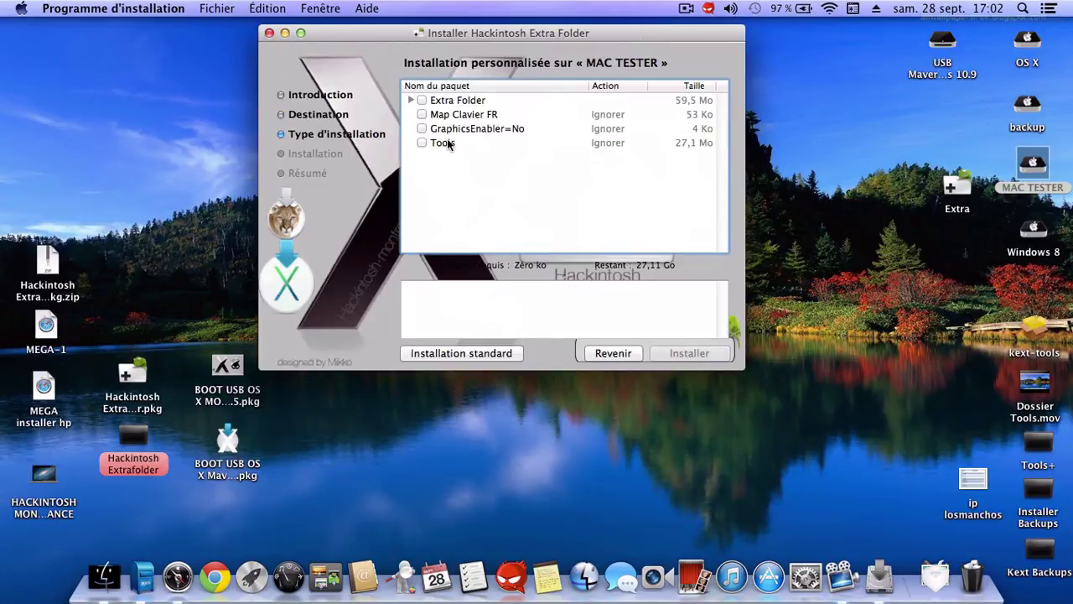
left_click(412, 98)
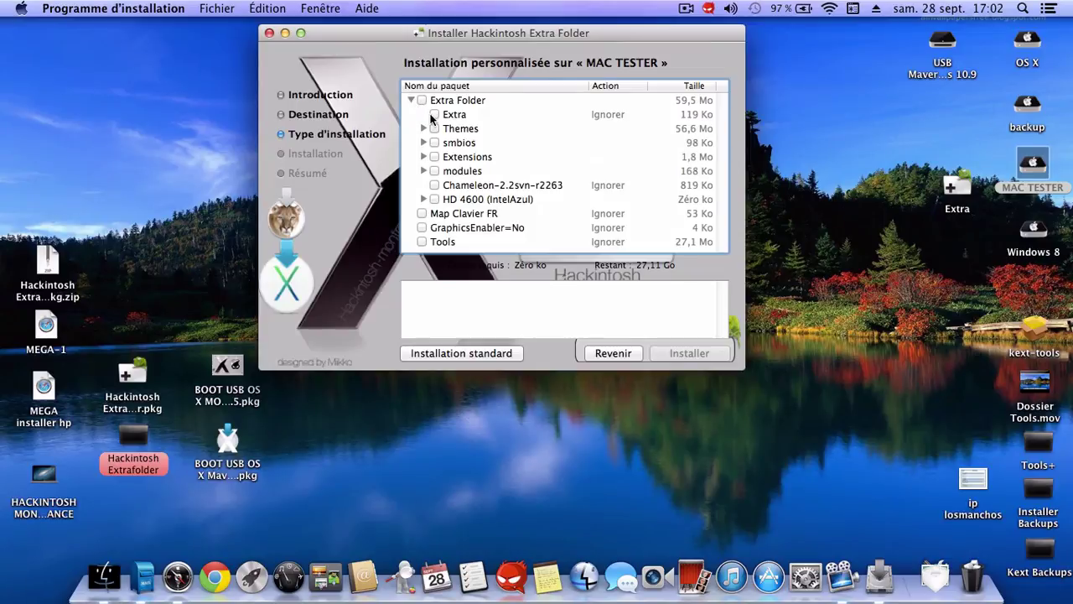
left_click(434, 115)
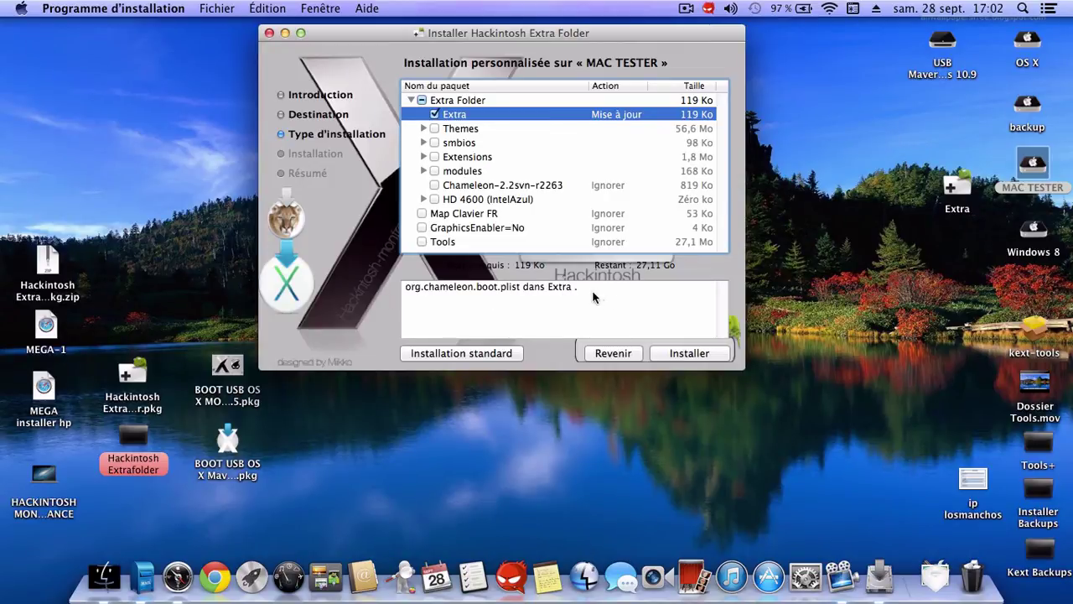
left_click(427, 126)
scroll(424, 139, "down", 5)
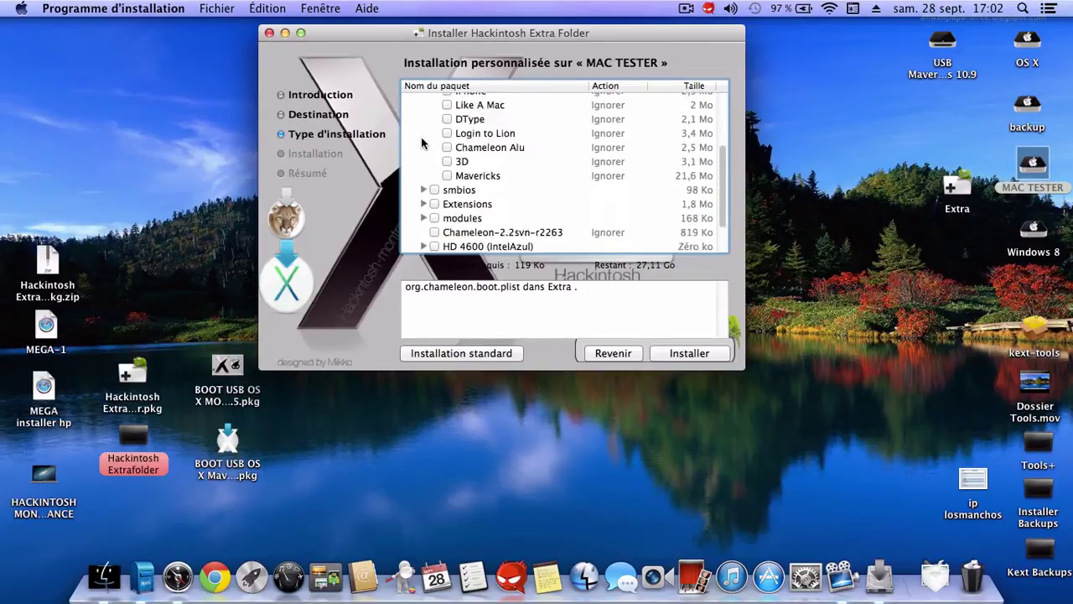
left_click(446, 144)
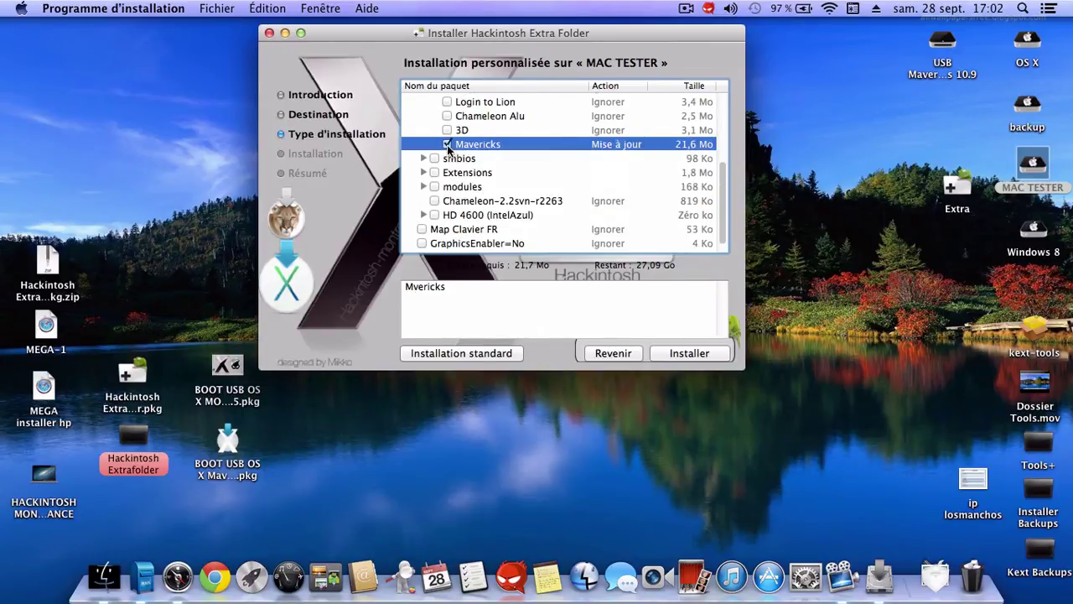
left_click(447, 144)
scroll(448, 149, "up", 5)
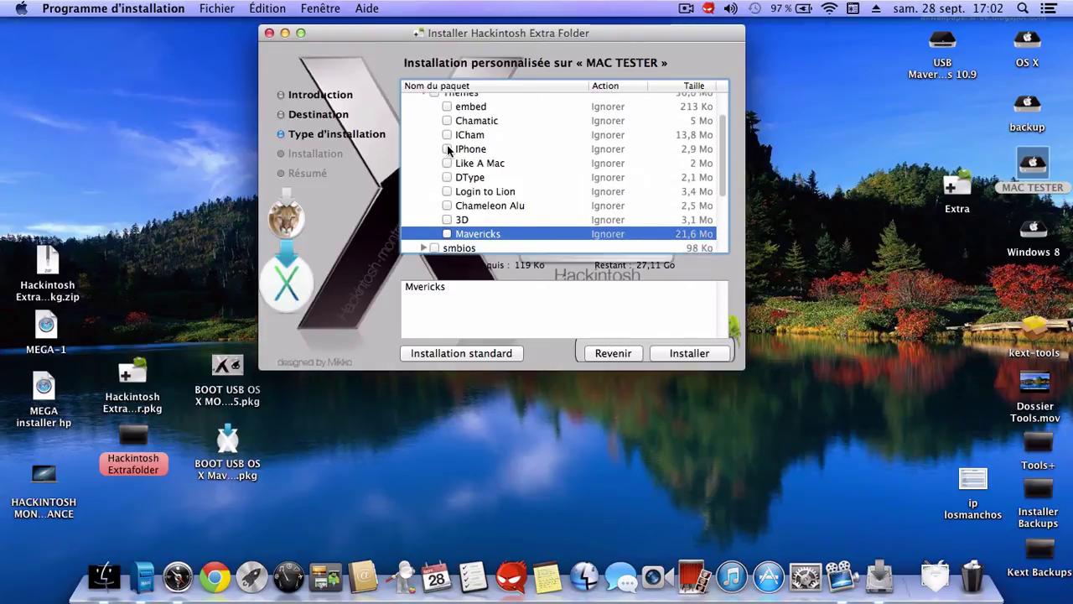
scroll(448, 149, "up", 1)
scroll(449, 149, "down", 3)
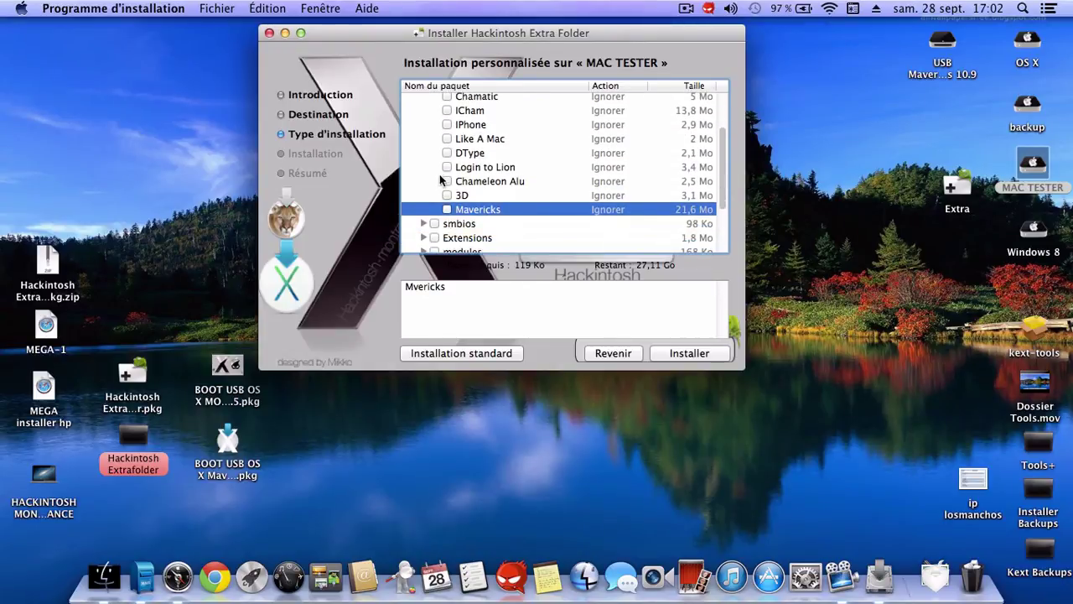
left_click(447, 167)
scroll(448, 159, "up", 4)
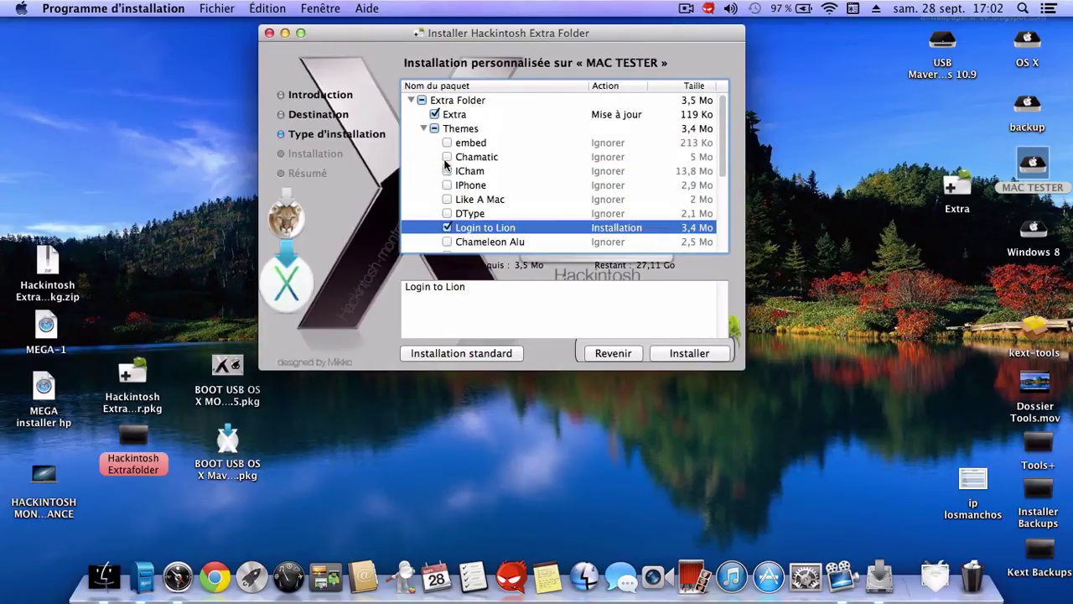
left_click(448, 143)
left_click(447, 227)
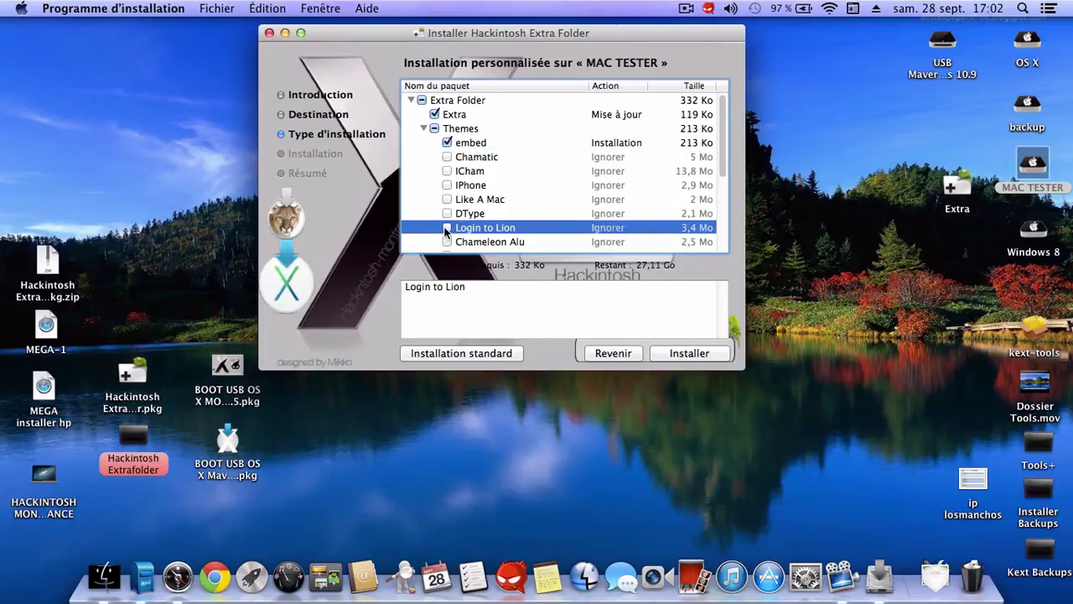
scroll(426, 214, "down", 5)
scroll(425, 213, "down", 3)
scroll(425, 208, "up", 7)
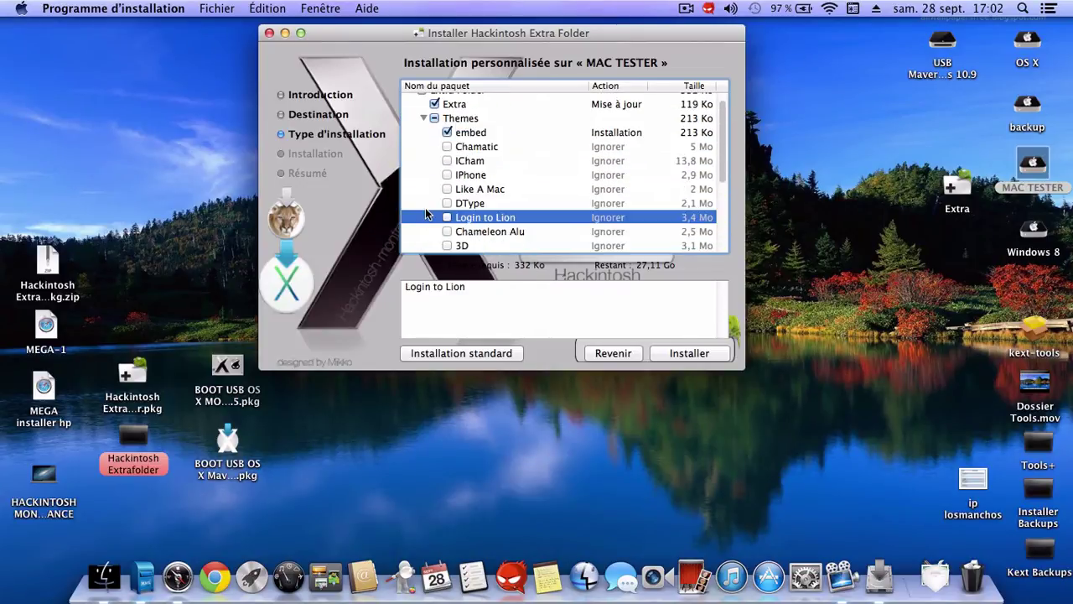
left_click(447, 132)
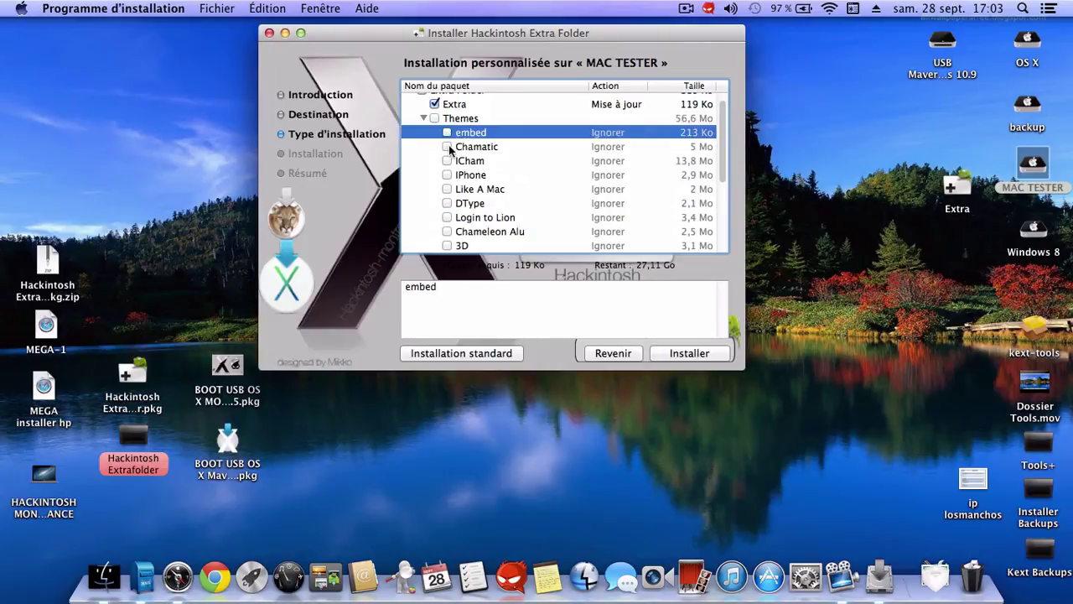
Include the Chamatic theme and expand the smbios group to view its Mac models.
left_click(447, 146)
scroll(409, 188, "down", 5)
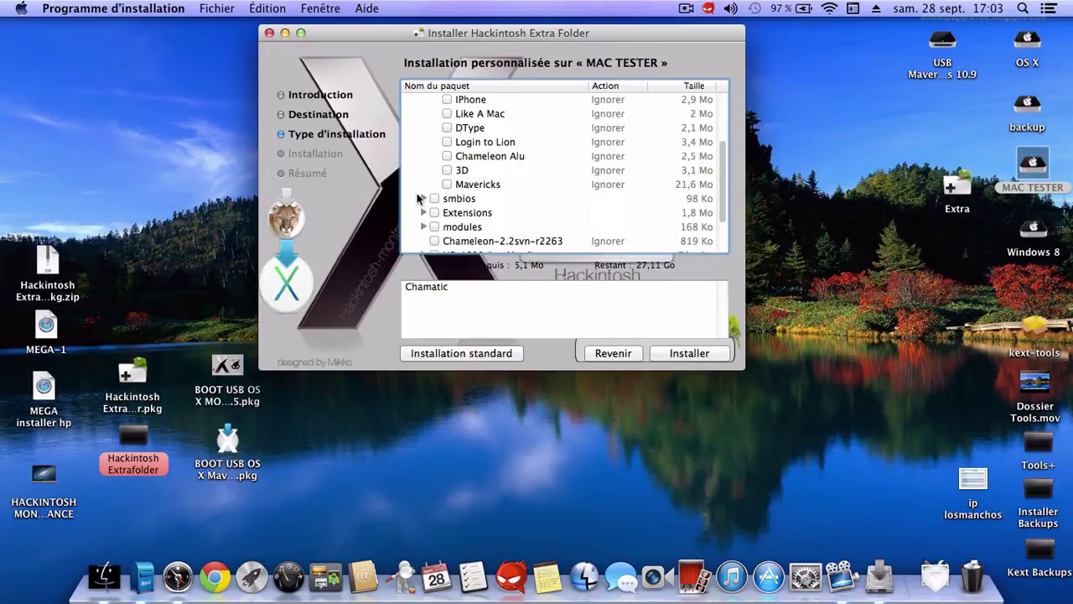
left_click(425, 199)
scroll(423, 201, "down", 3)
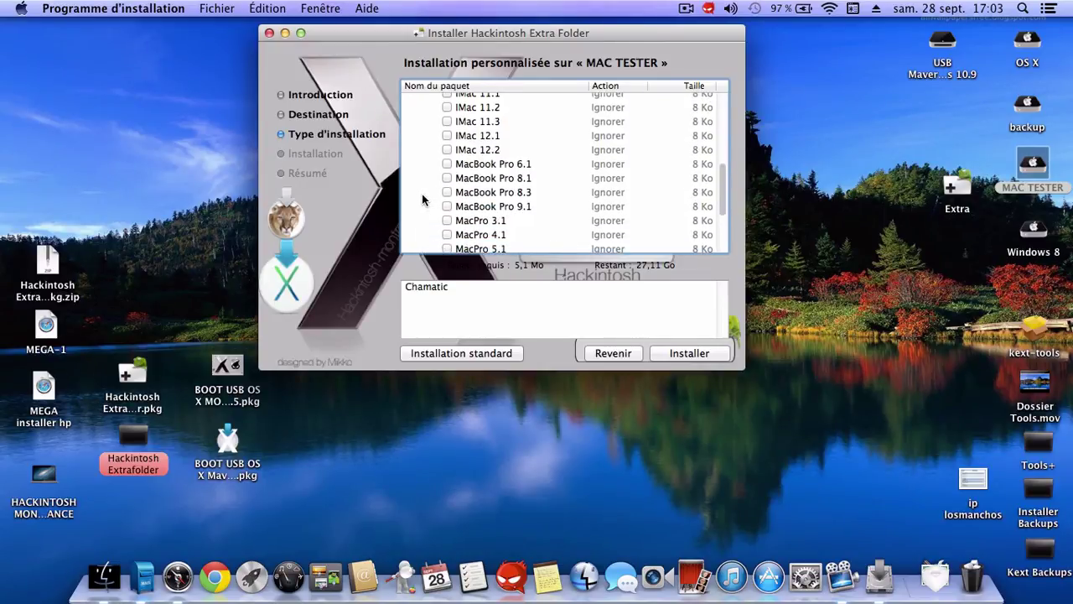
scroll(423, 200, "up", 2)
left_click_drag(612, 34, 609, 37)
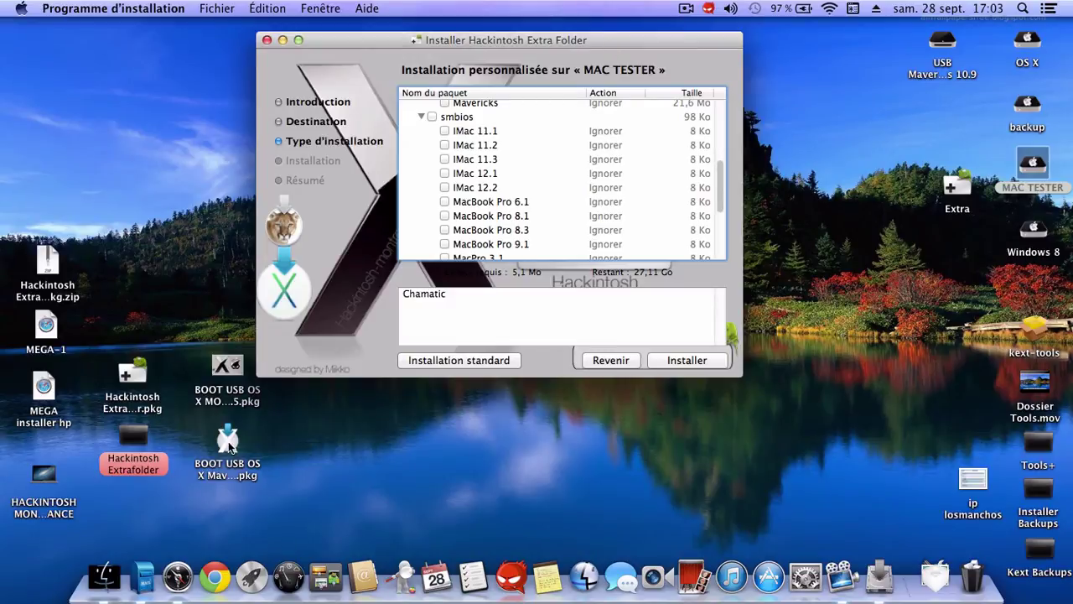
Include the MacPro 3.1 definition from the smbios group after rechecking the selected theme.
scroll(438, 220, "up", 10)
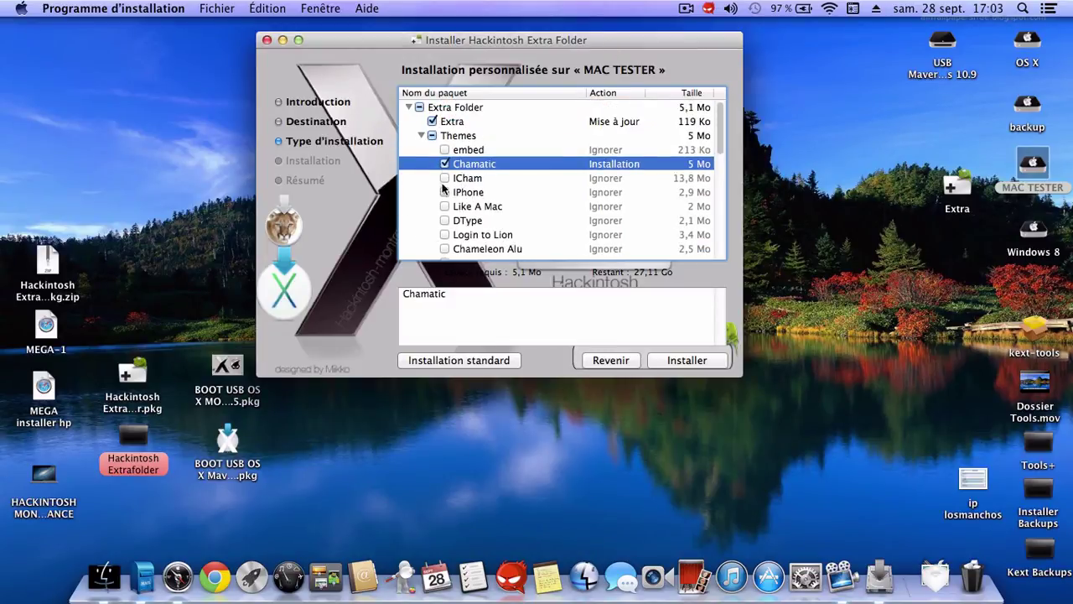
scroll(433, 207, "down", 4)
scroll(432, 209, "down", 3)
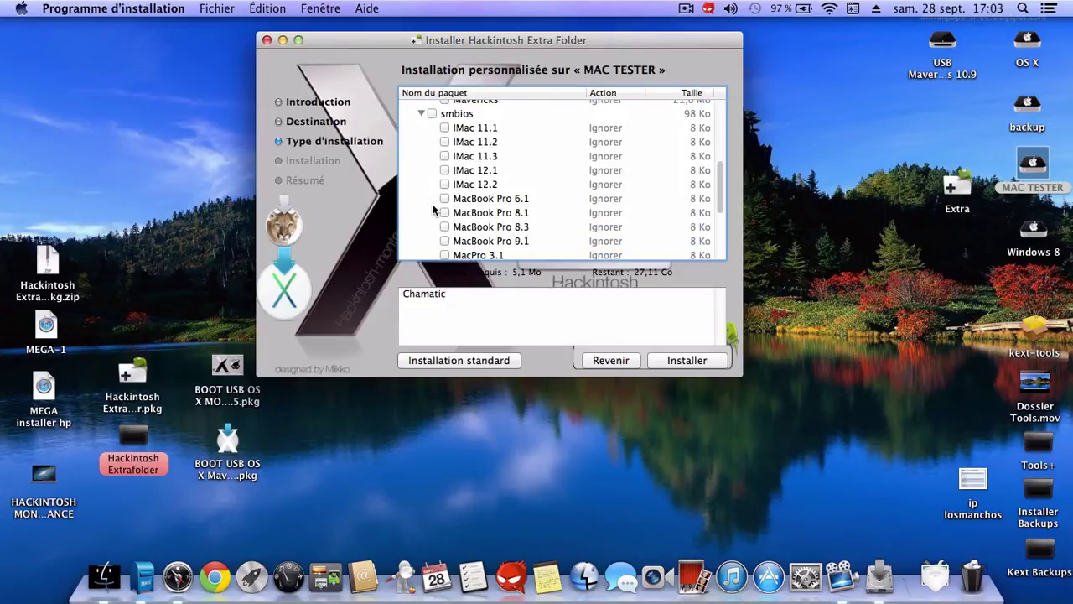
scroll(432, 209, "down", 3)
left_click(444, 197)
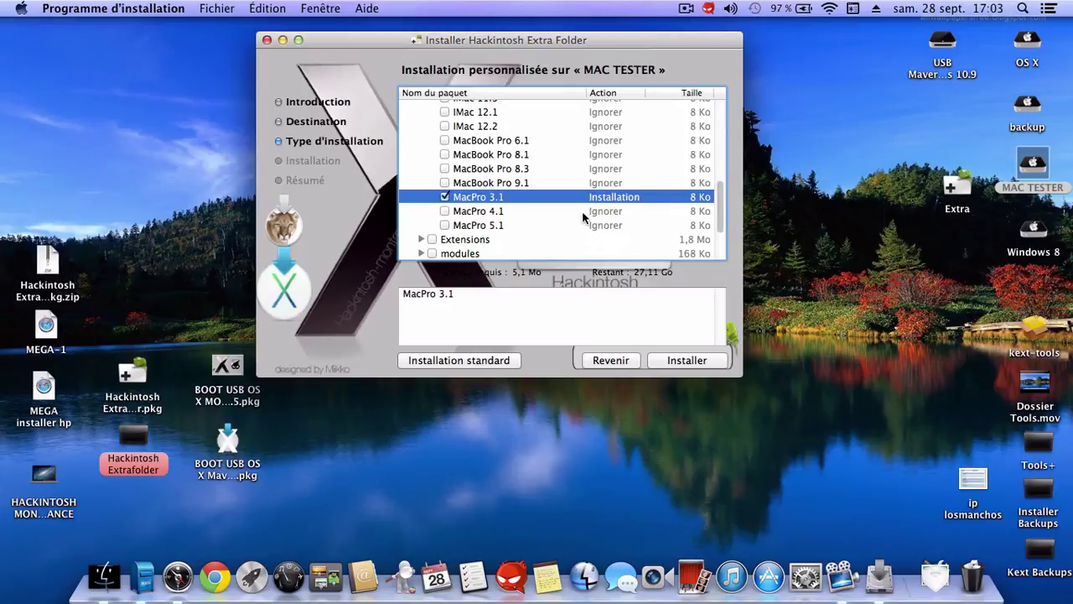
scroll(581, 211, "down", 2)
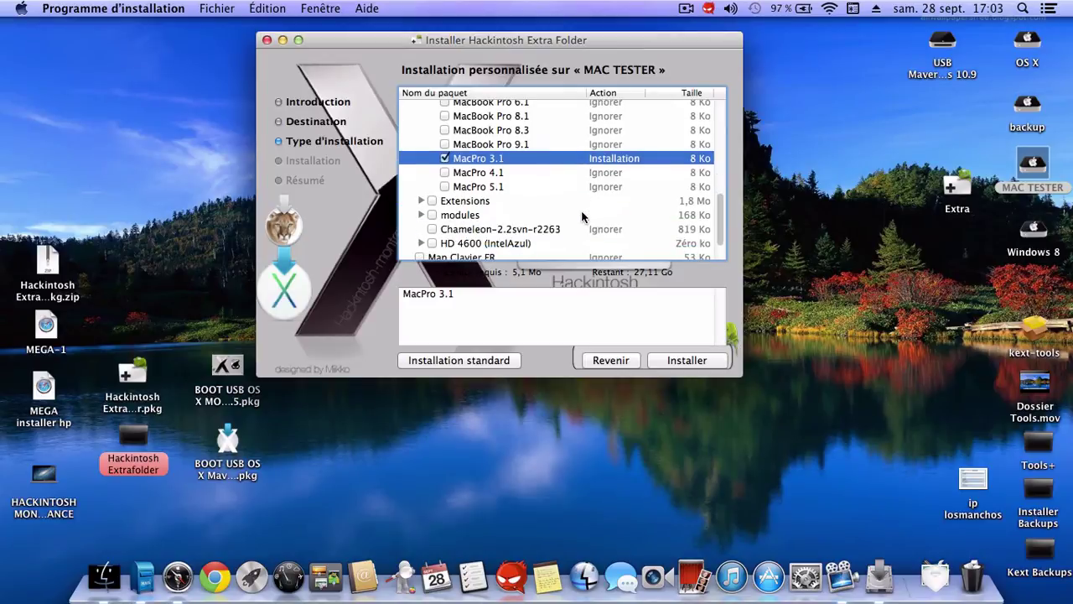
left_click(420, 201)
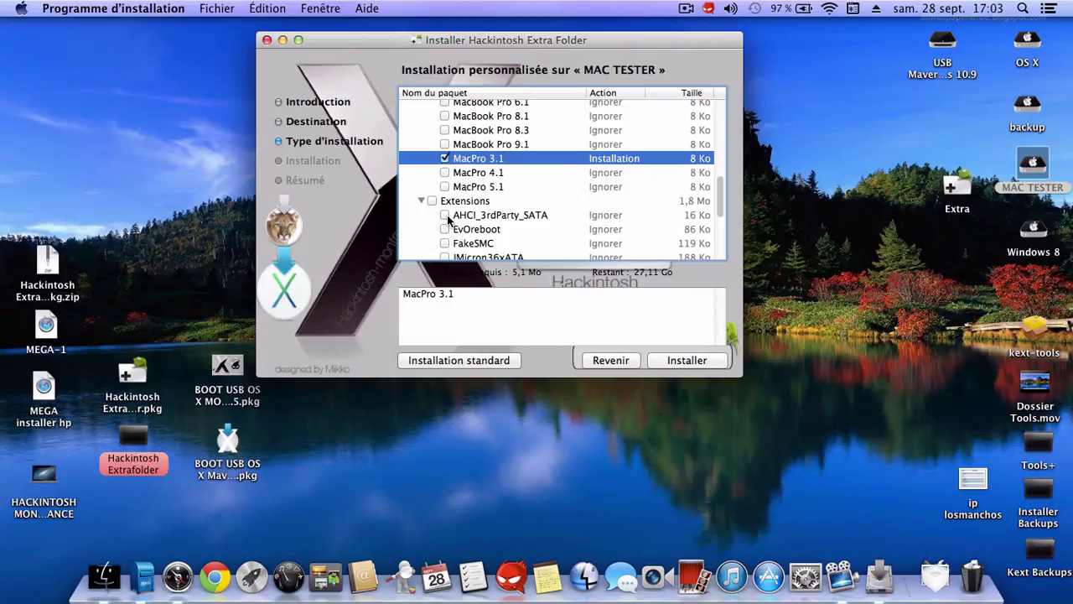
left_click(446, 215)
left_click(445, 215)
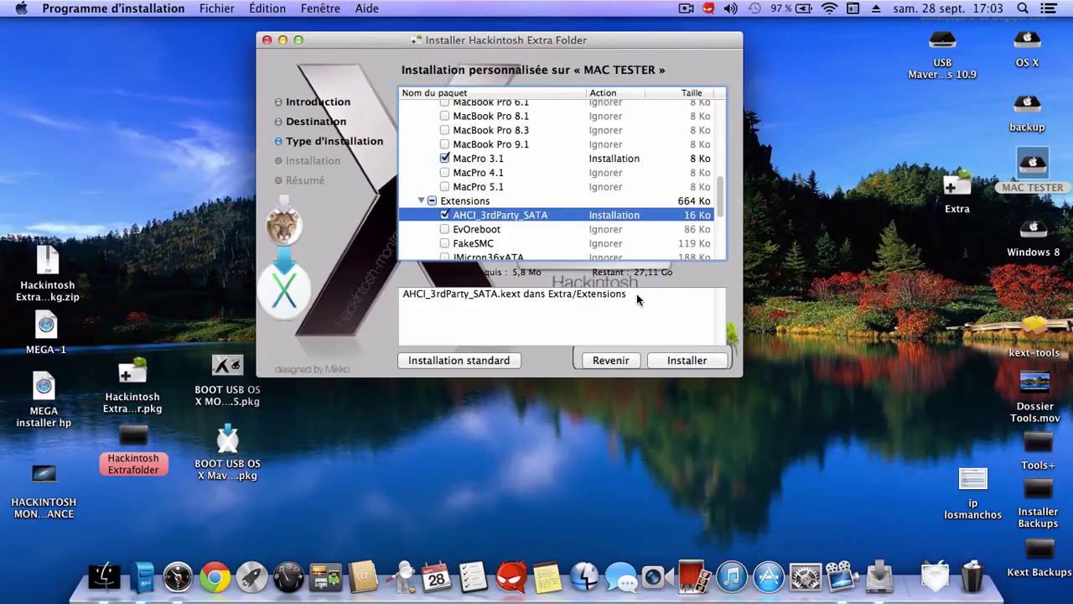
left_click(444, 158)
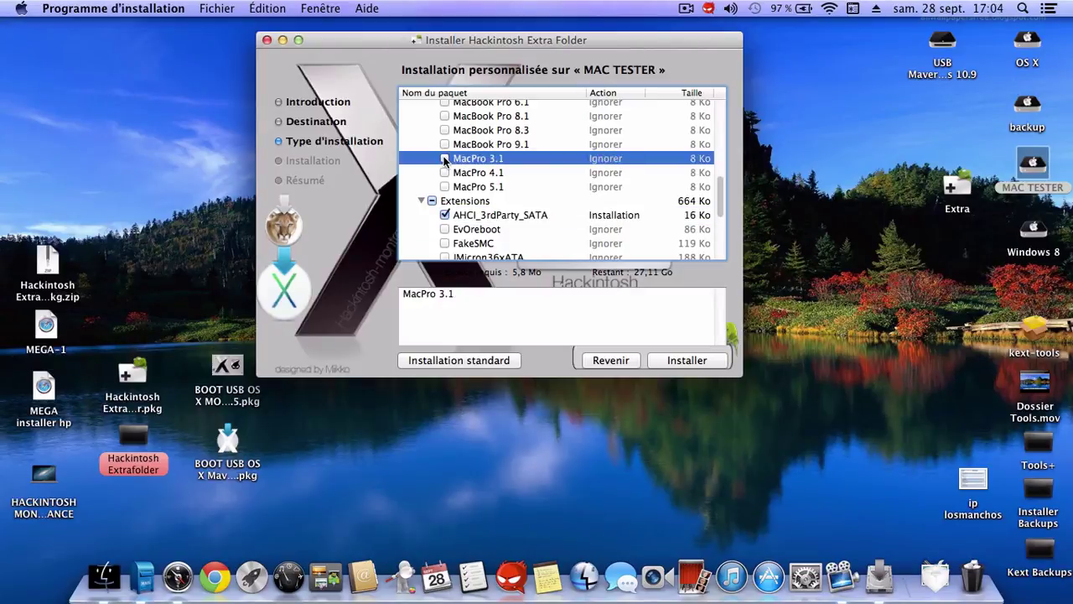
left_click(444, 158)
left_click(445, 215)
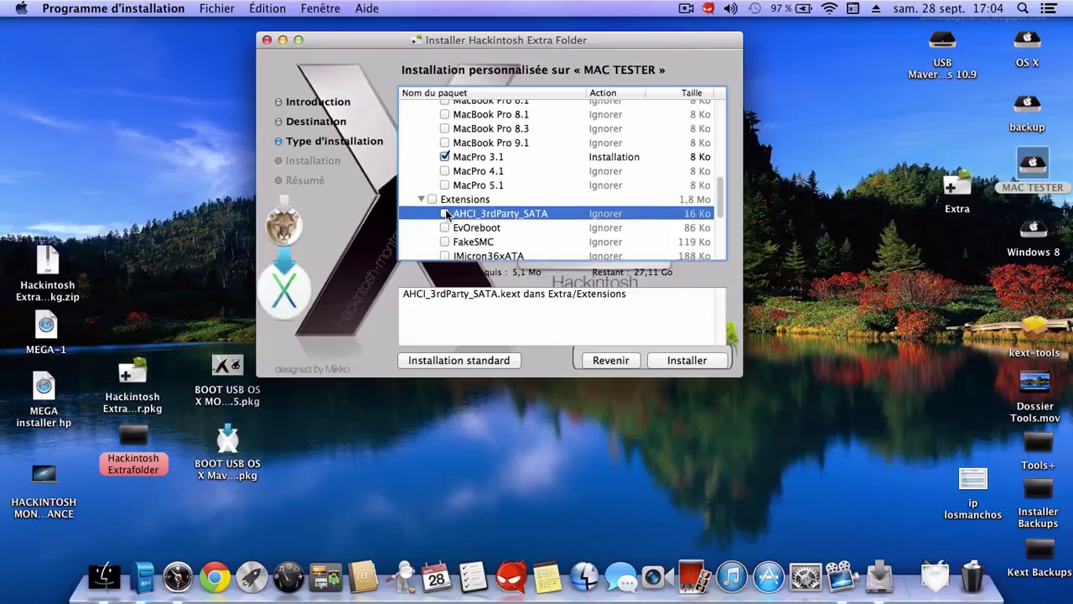
Examine the kexts offered under Extensions and the dylib files offered in the modules group.
scroll(446, 215, "down", 3)
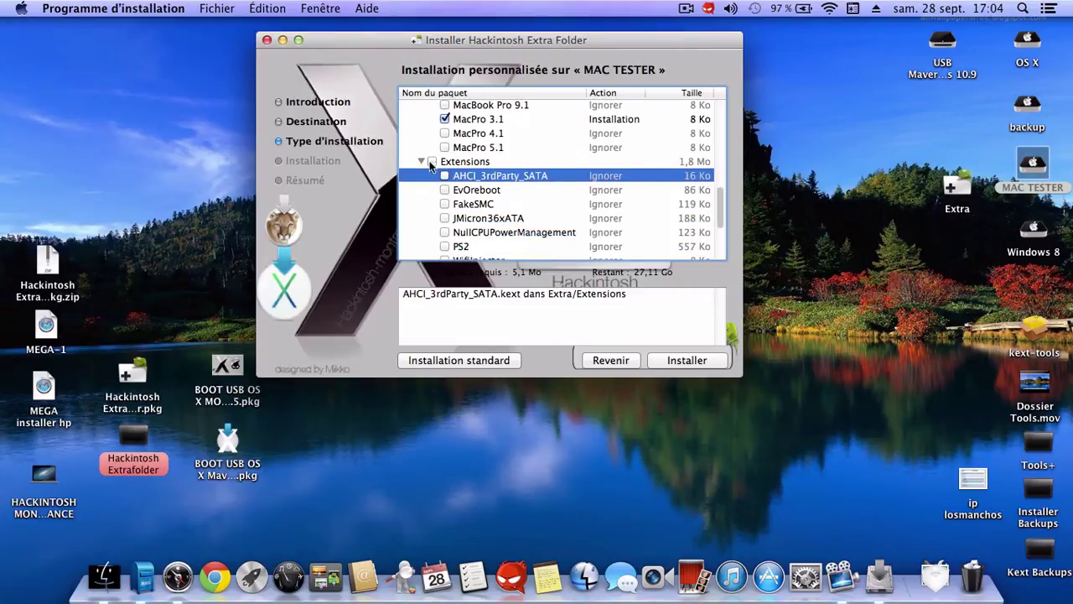
scroll(430, 170, "down", 5)
scroll(430, 170, "down", 1)
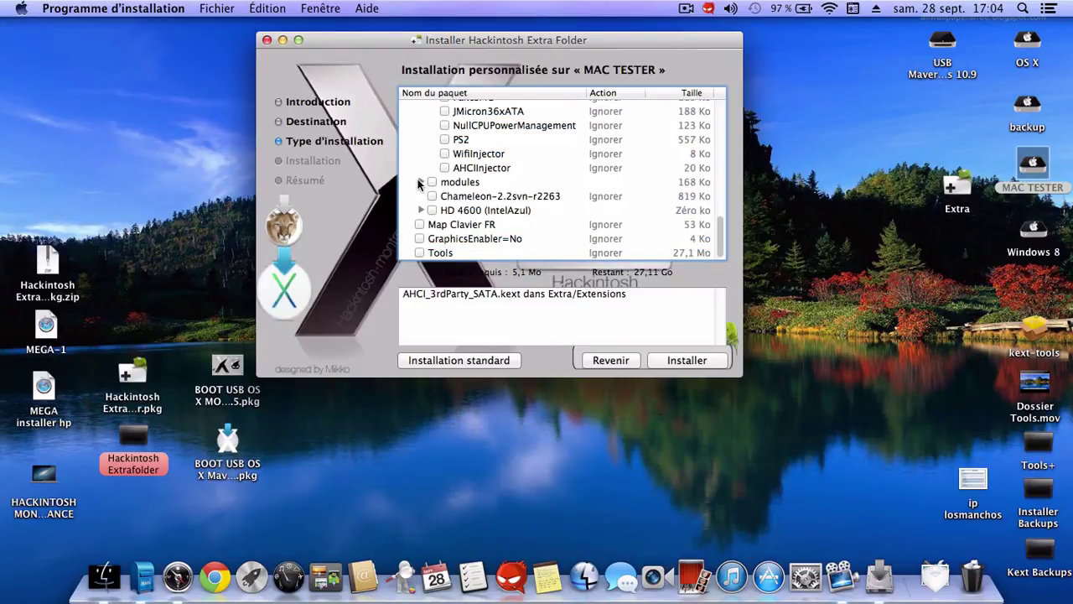
left_click(421, 182)
scroll(421, 186, "down", 4)
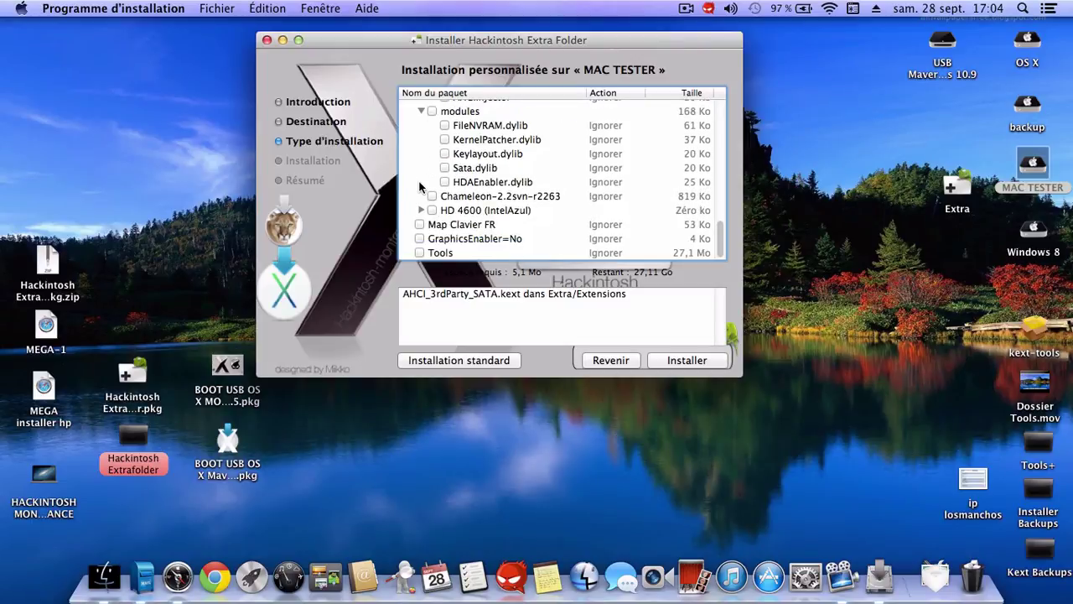
scroll(423, 186, "up", 2)
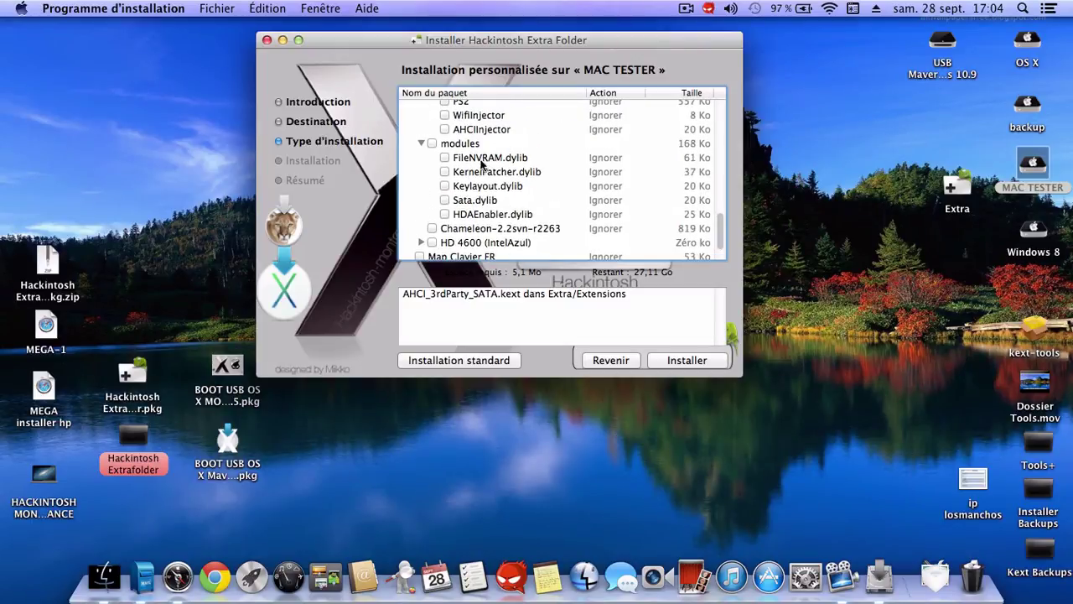
scroll(478, 193, "down", 1)
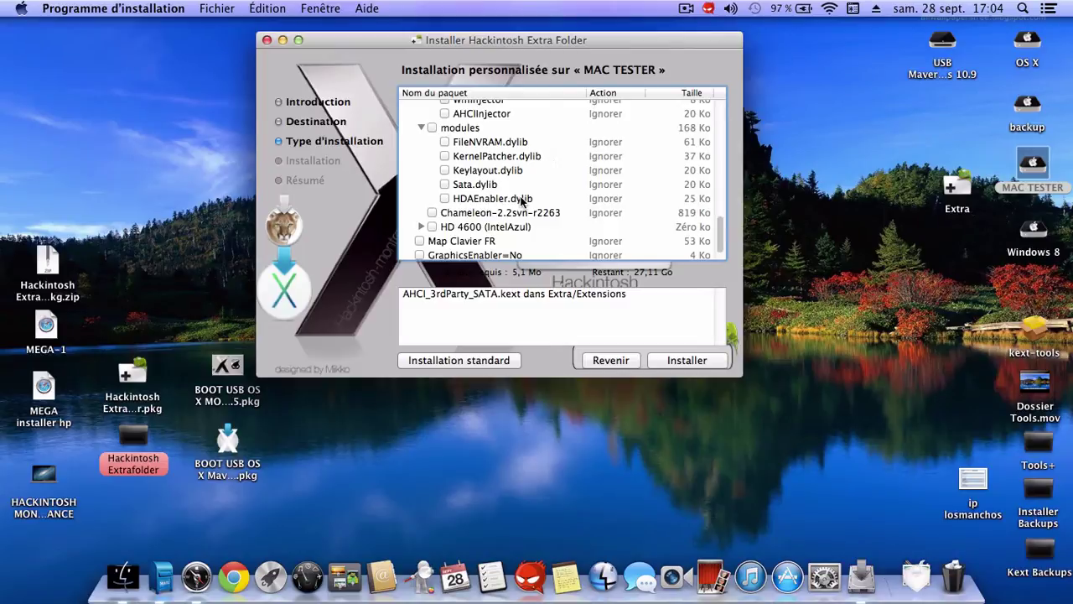
scroll(521, 199, "down", 1)
scroll(521, 200, "down", 1)
scroll(521, 200, "up", 5)
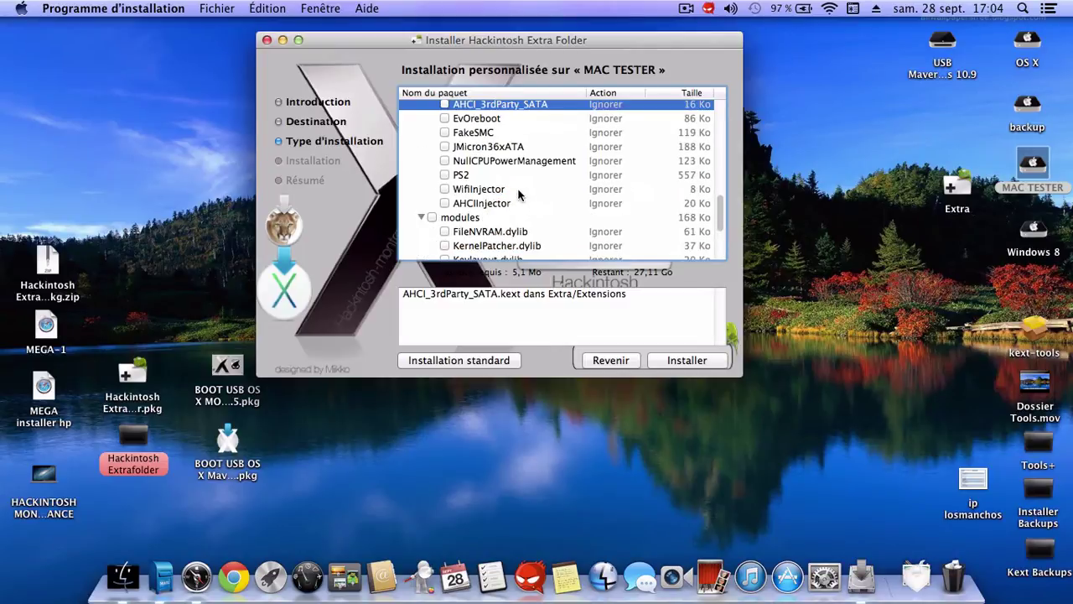
Review the packages already chosen, include Chameleon-2.2svn-r2263 and check the values offered under HD 4600 (IntelAzul).
scroll(518, 194, "up", 10)
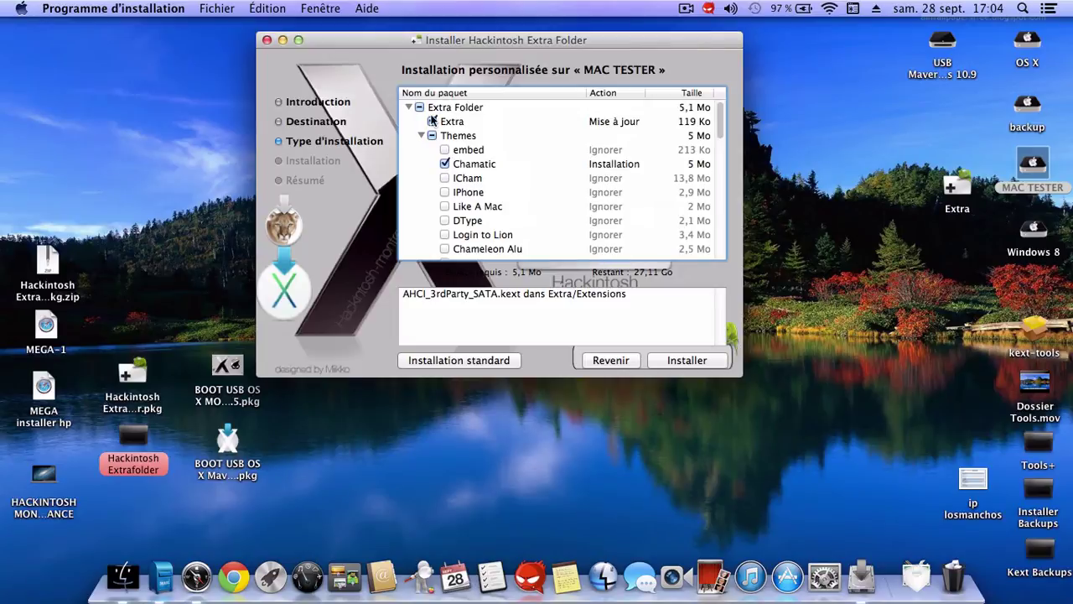
scroll(434, 124, "down", 2)
scroll(444, 150, "down", 15)
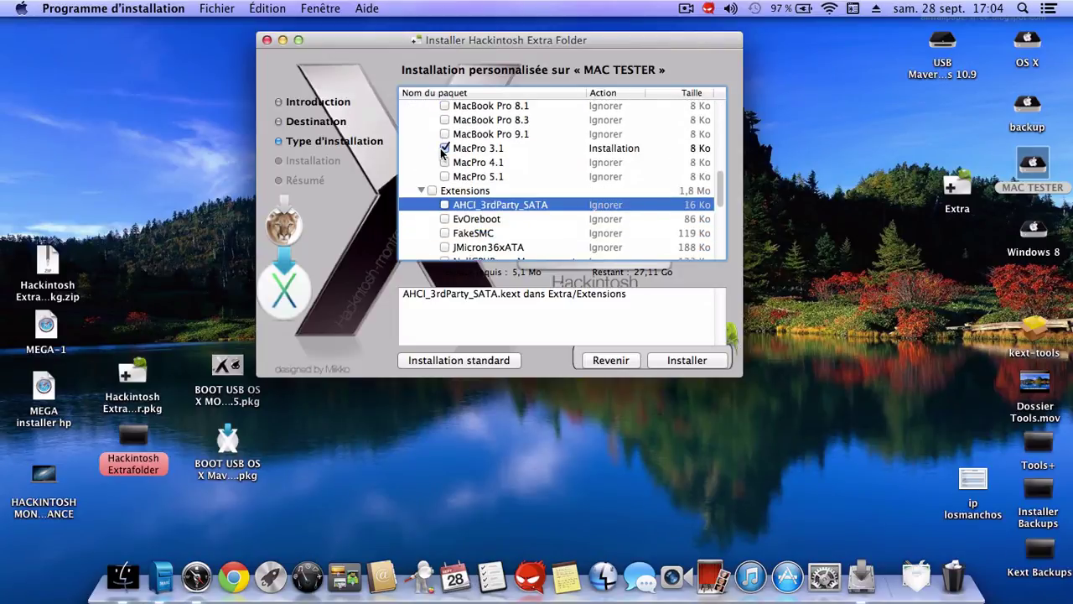
scroll(443, 150, "down", 12)
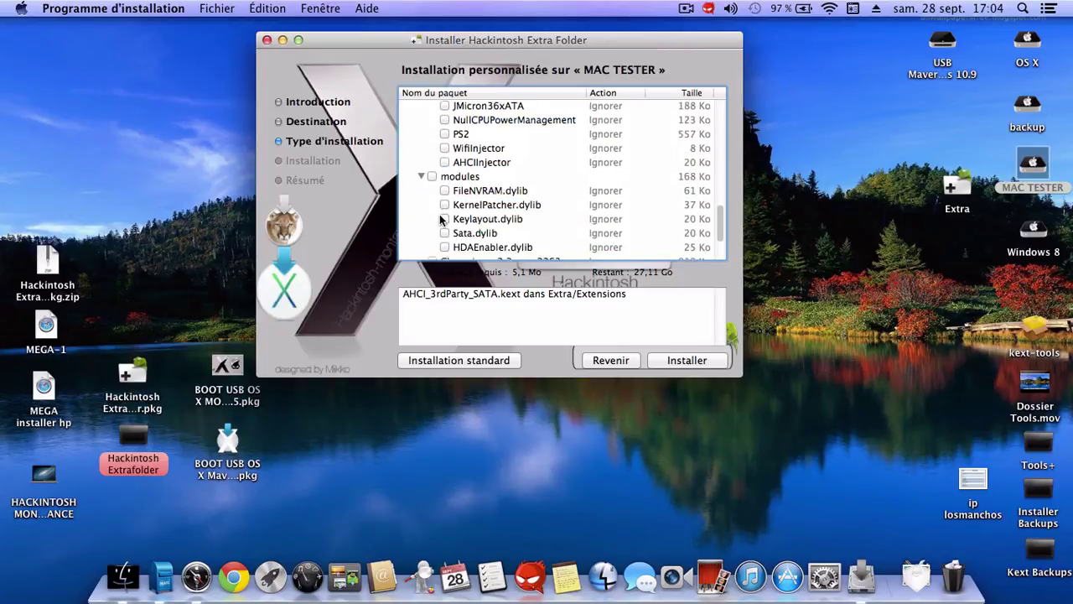
left_click(433, 194)
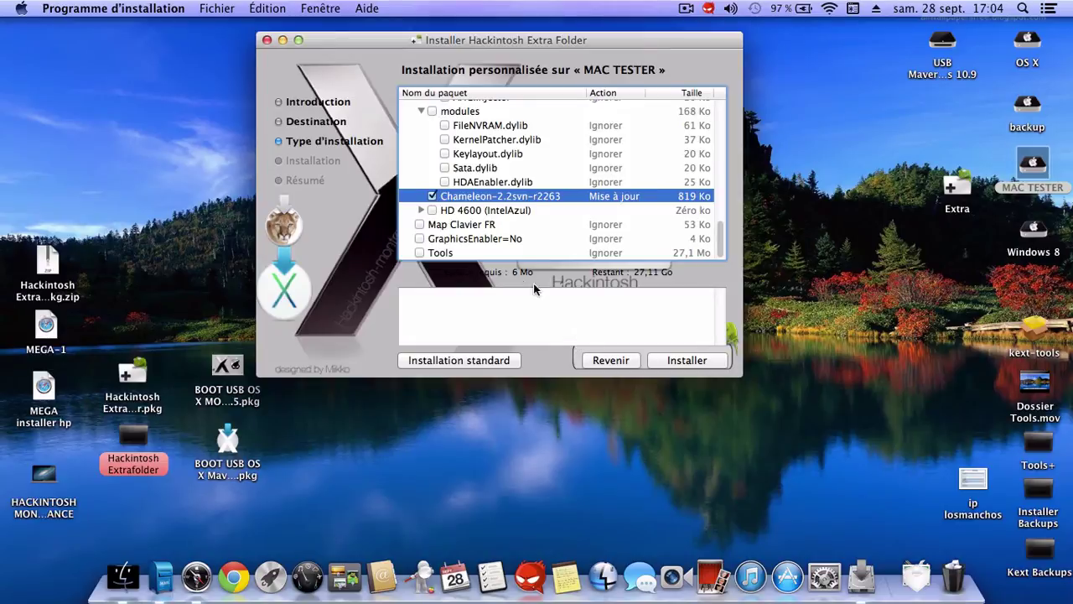
left_click(420, 210)
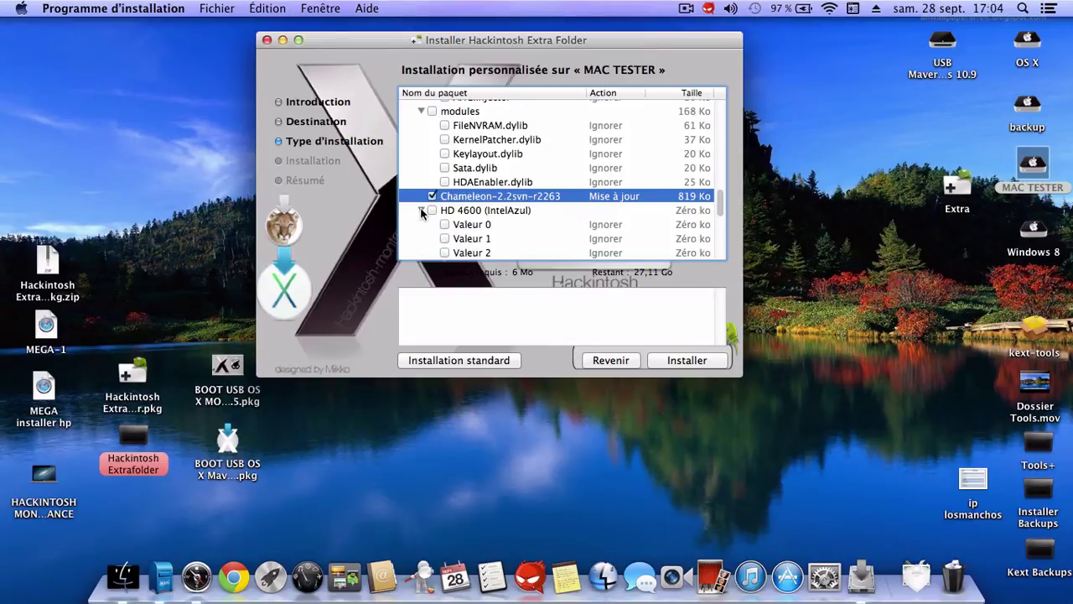
left_click(420, 211)
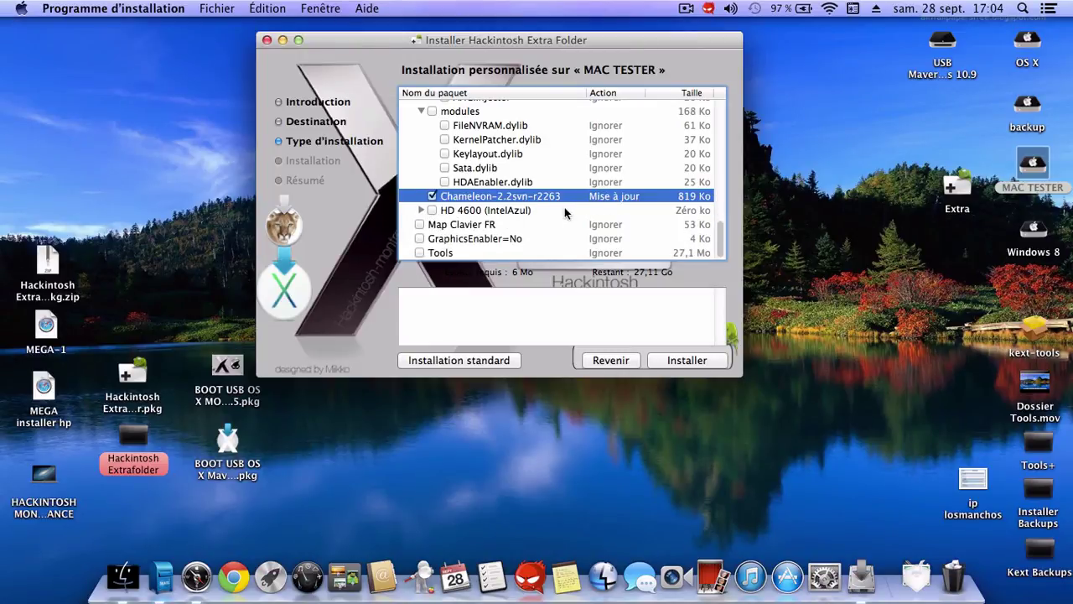
Include the Map Clavier FR, GraphicsEnabler=No and Tools packages in the custom installation.
left_click(419, 224)
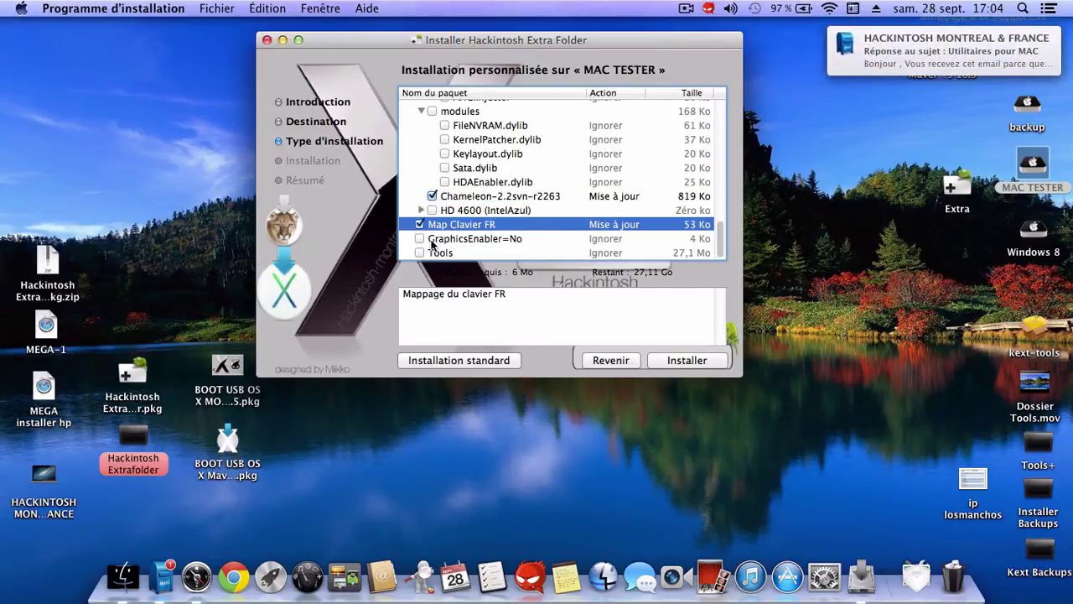
left_click_drag(629, 48, 639, 76)
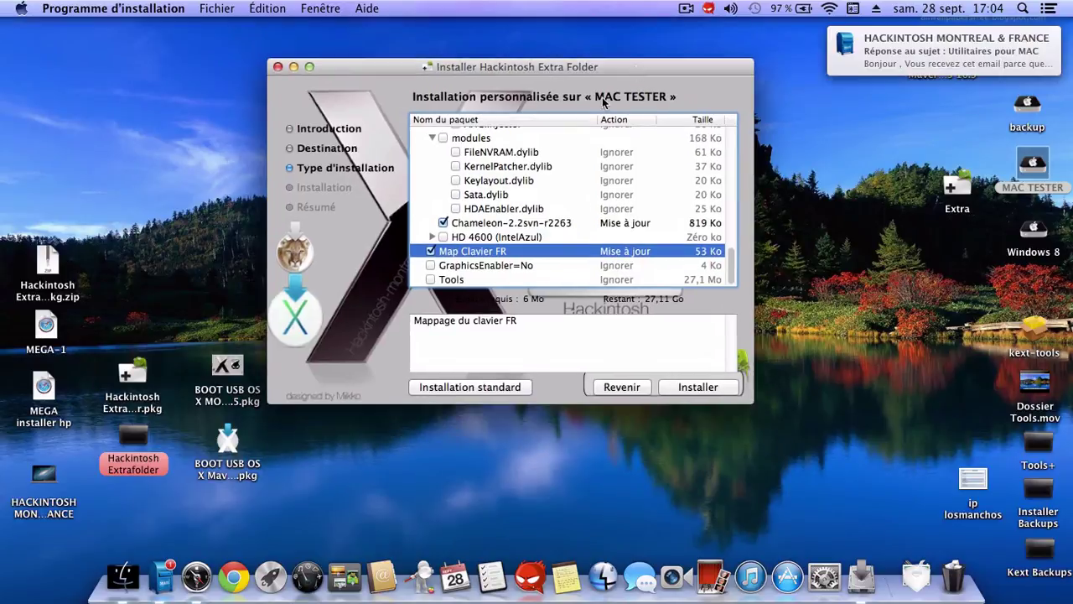
left_click(430, 266)
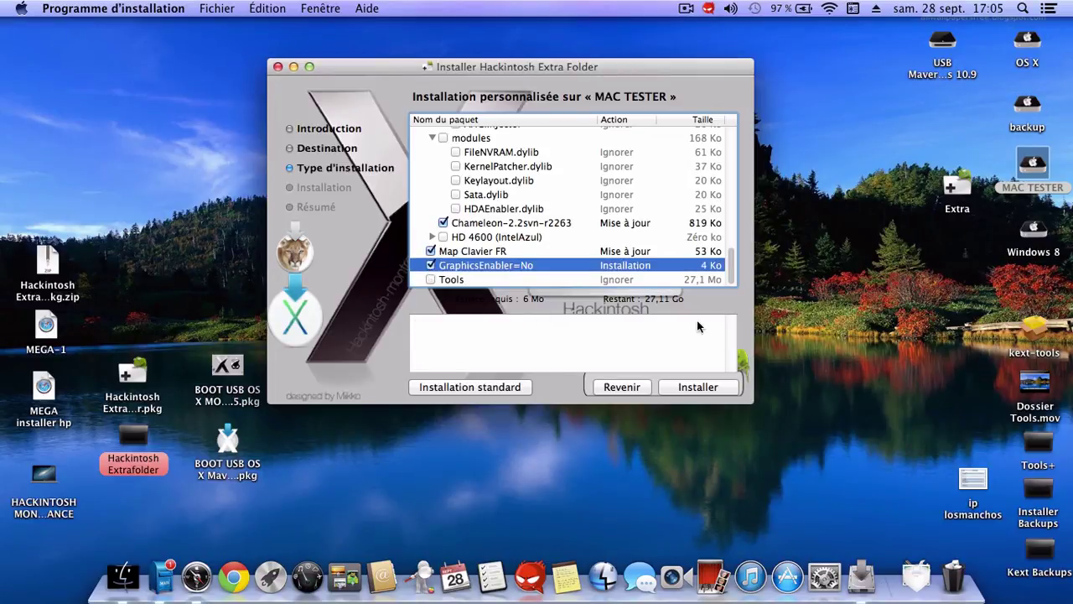
left_click_drag(643, 65, 658, 60)
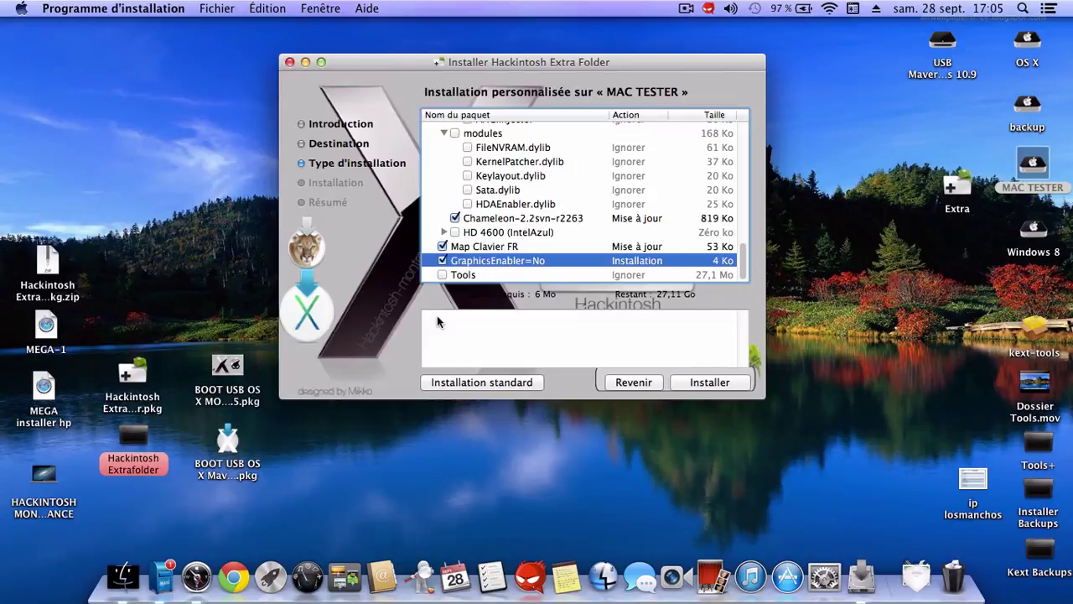
left_click(443, 275)
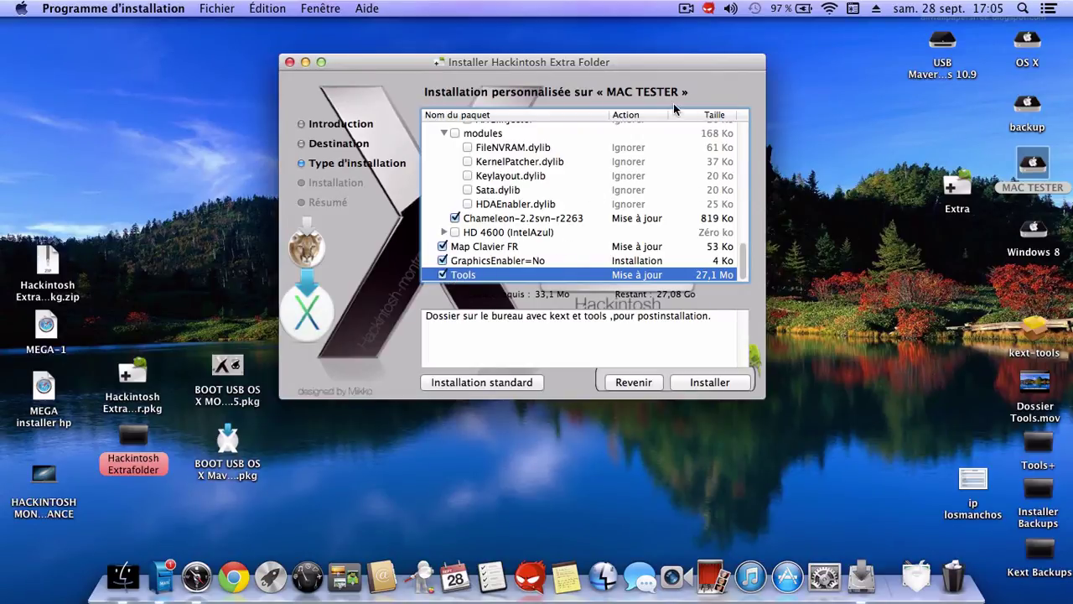
Install the chosen packages on MAC TESTER, authorising with the account password, and close the installer.
left_click(715, 382)
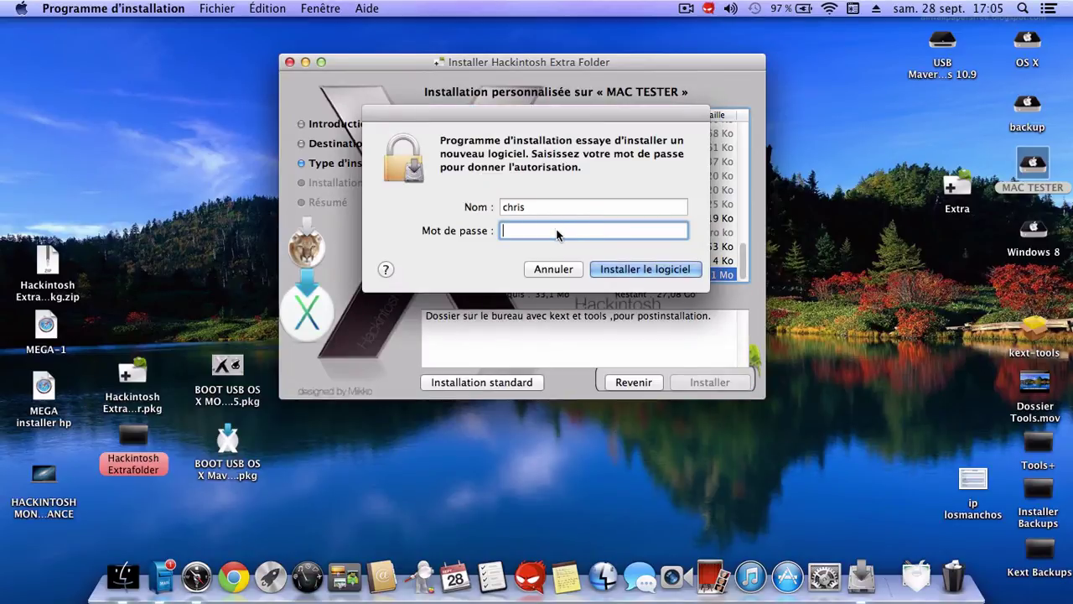
type("••••••••")
key("Return")
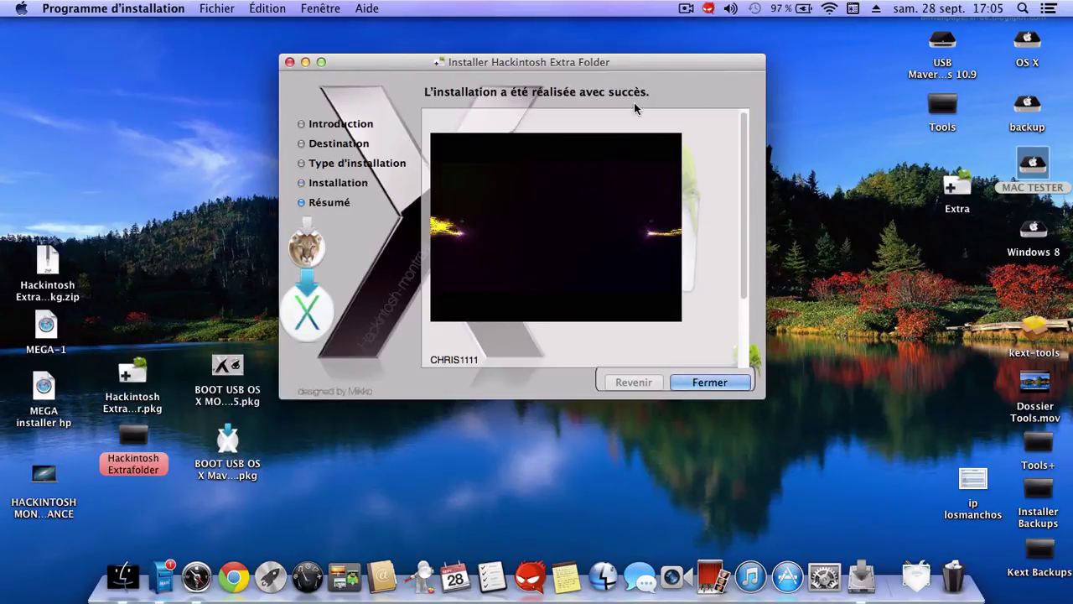
left_click_drag(655, 62, 638, 38)
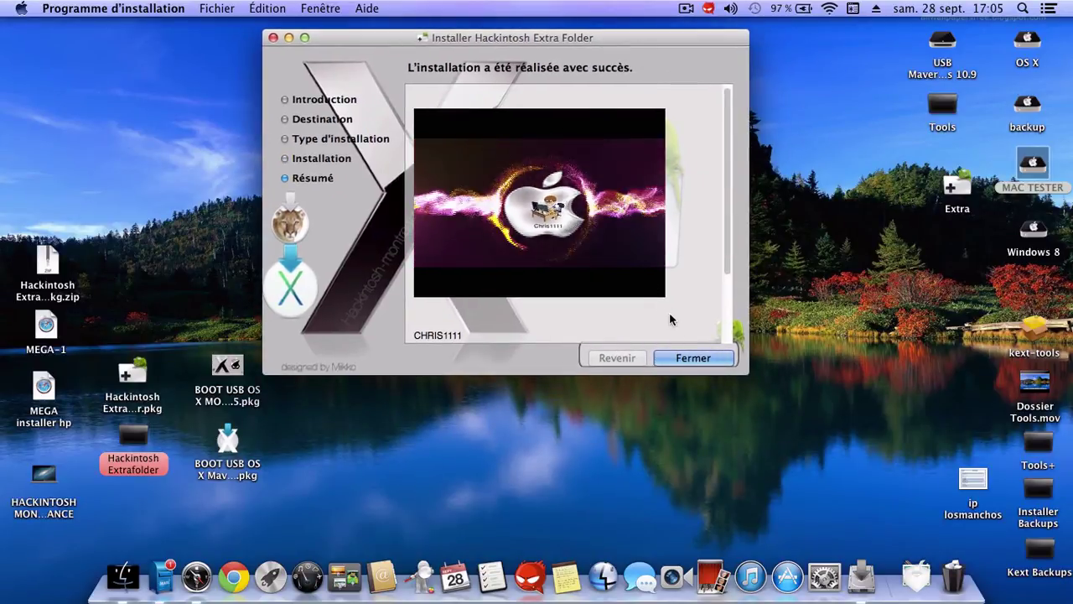
left_click(692, 357)
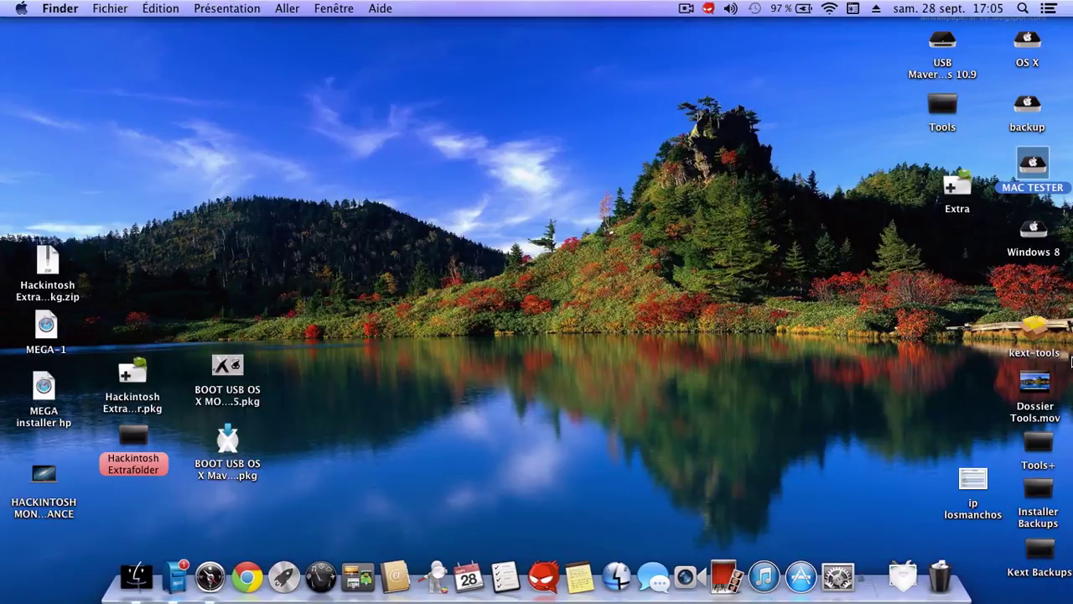
Read Chameleon_Installer_Log.txt at the root of the MAC TESTER disk in TextEdit and close it.
double_click(1031, 170)
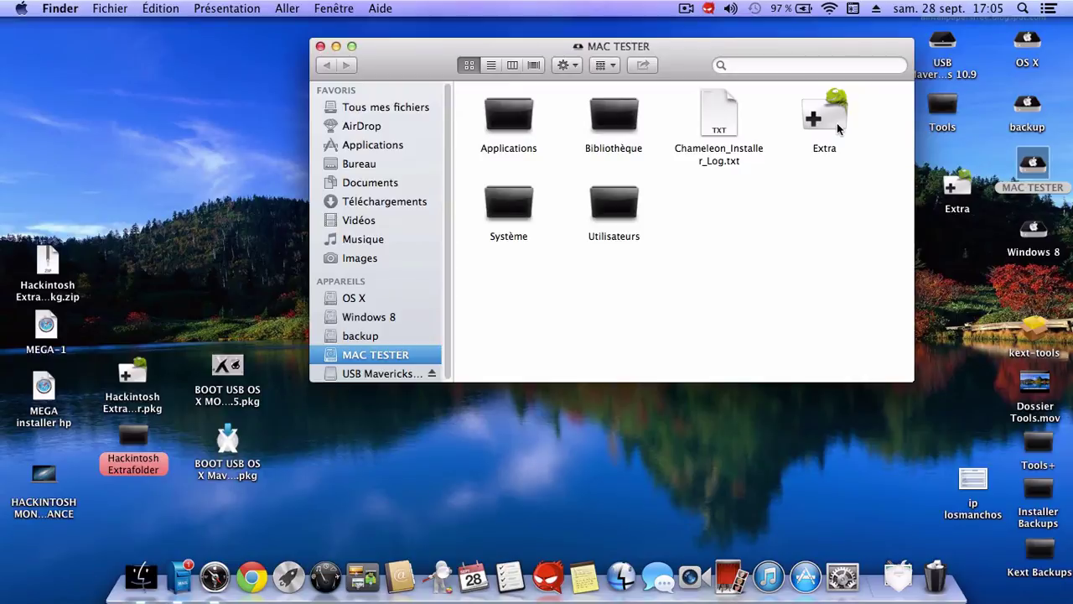
right_click(726, 120)
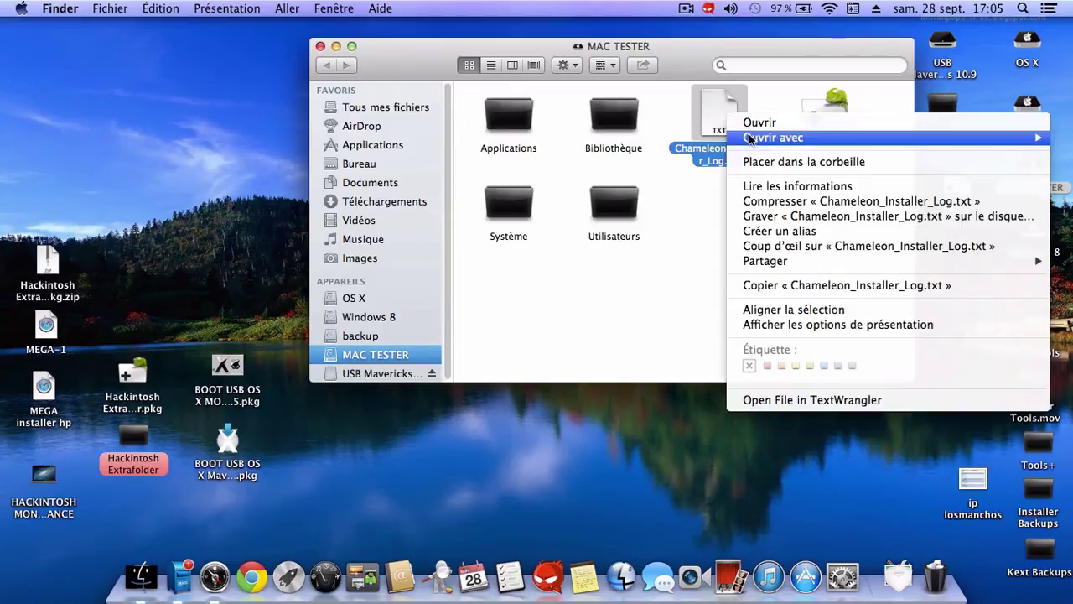
mouse_move(756, 138)
left_click(575, 137)
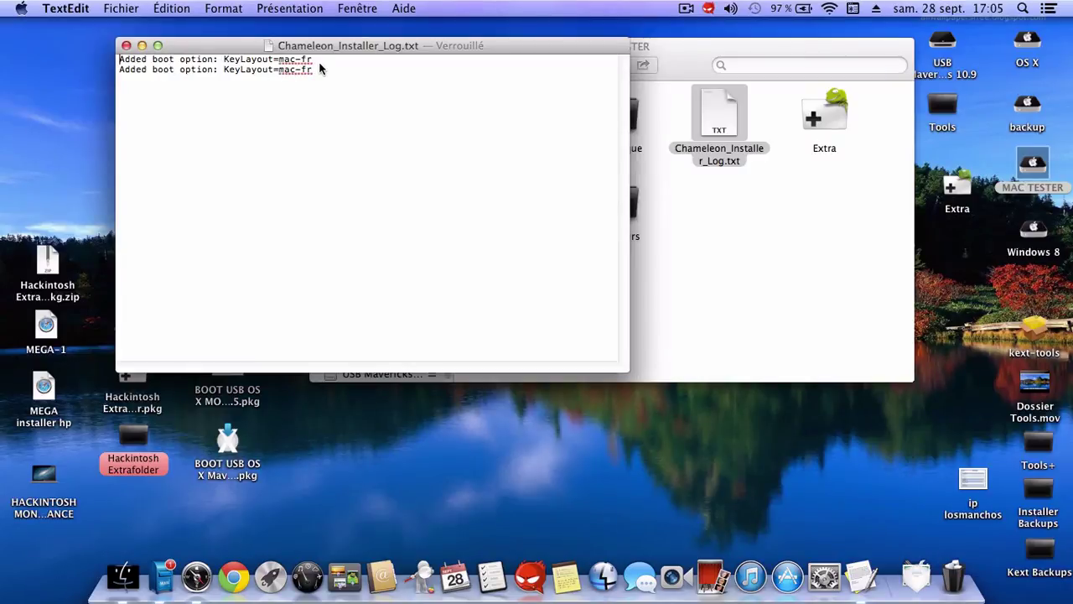
left_click(125, 45)
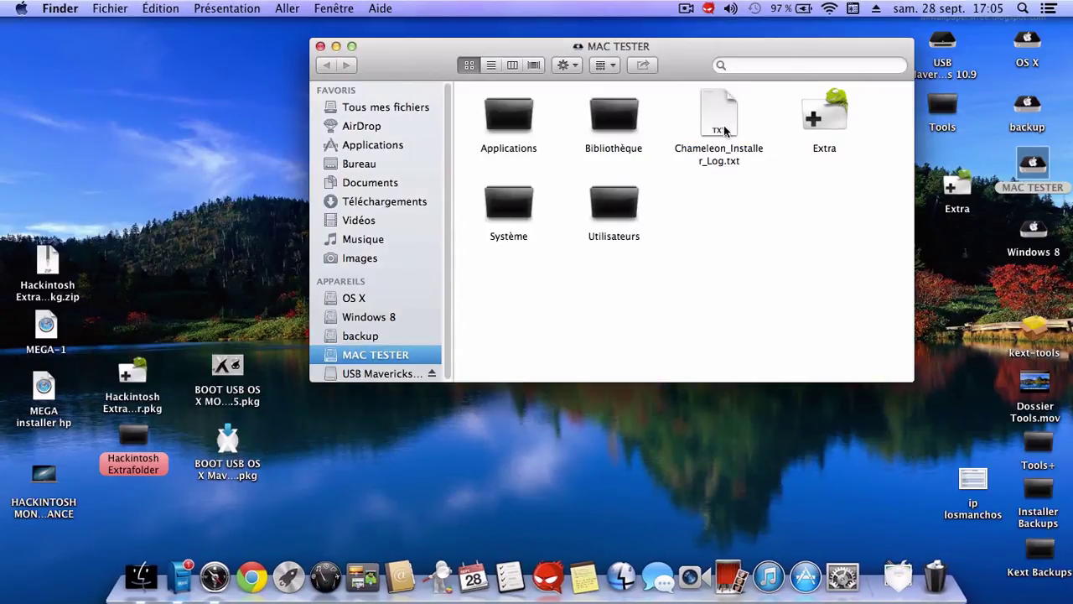
Open org.chameleon.Boot.plist from the Extra folder on MAC TESTER with TextEdit.
double_click(819, 117)
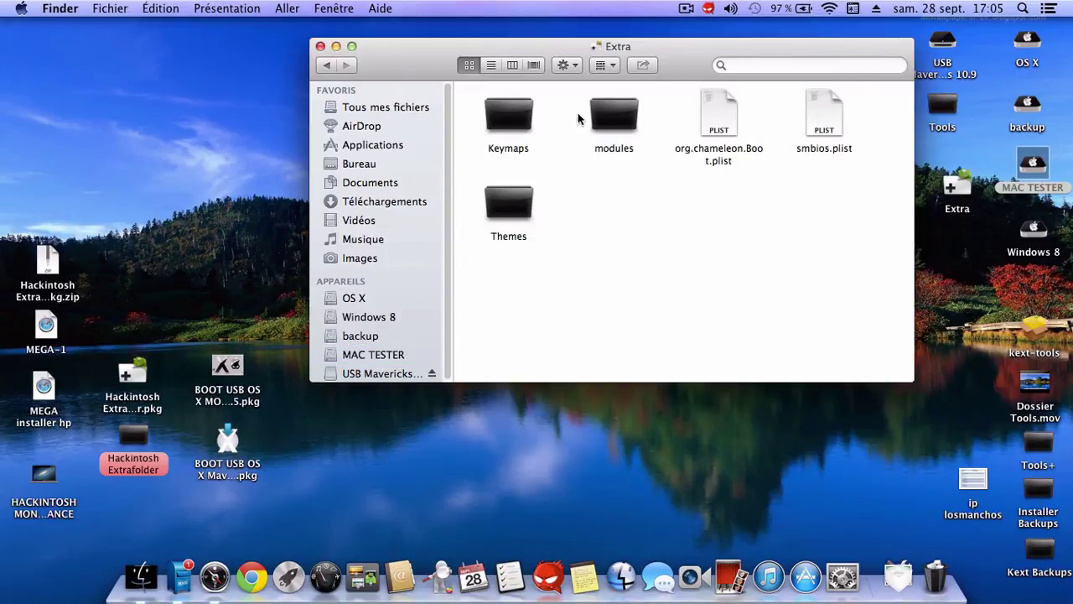
right_click(710, 125)
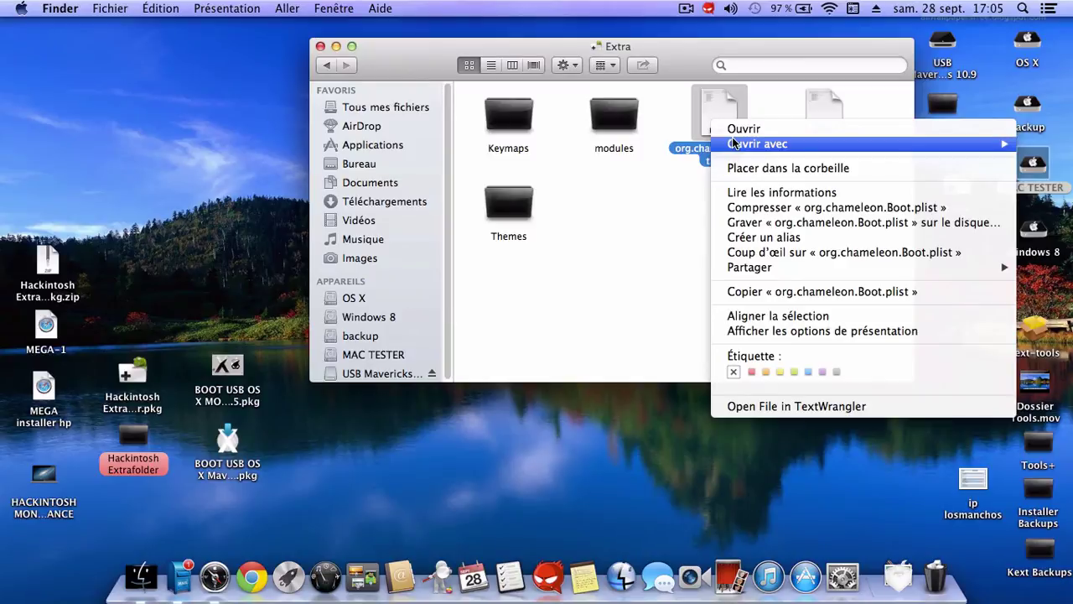
mouse_move(732, 145)
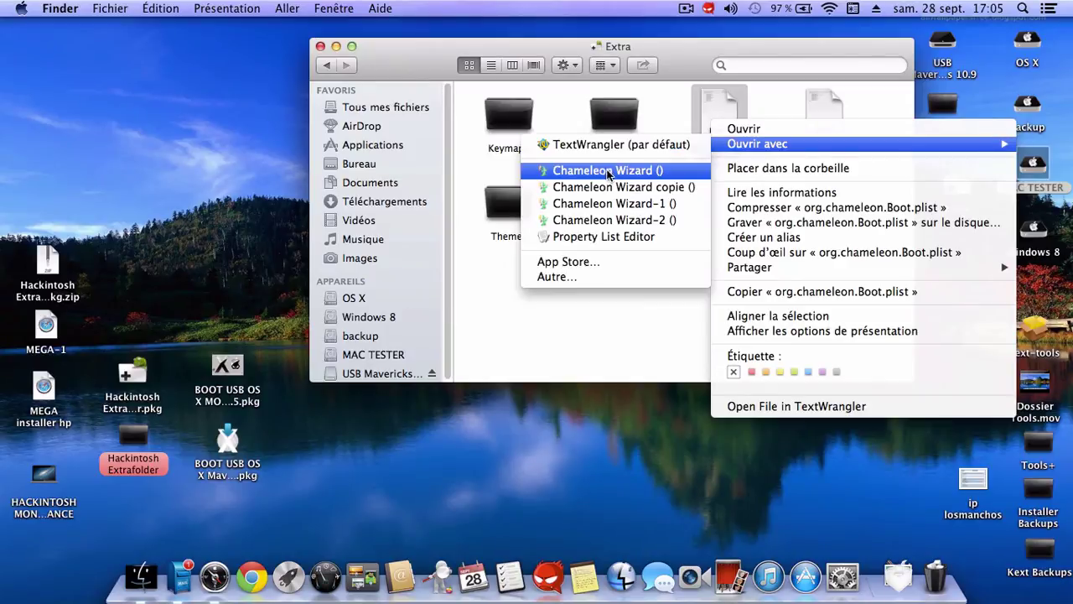
left_click(533, 277)
scroll(446, 252, "down", 15)
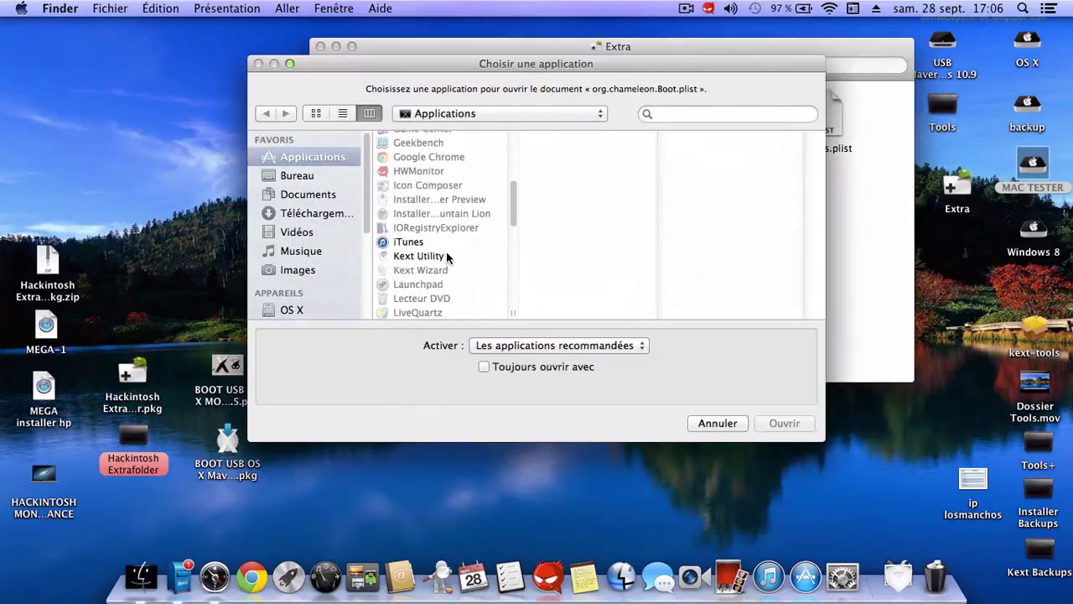
left_click(410, 228)
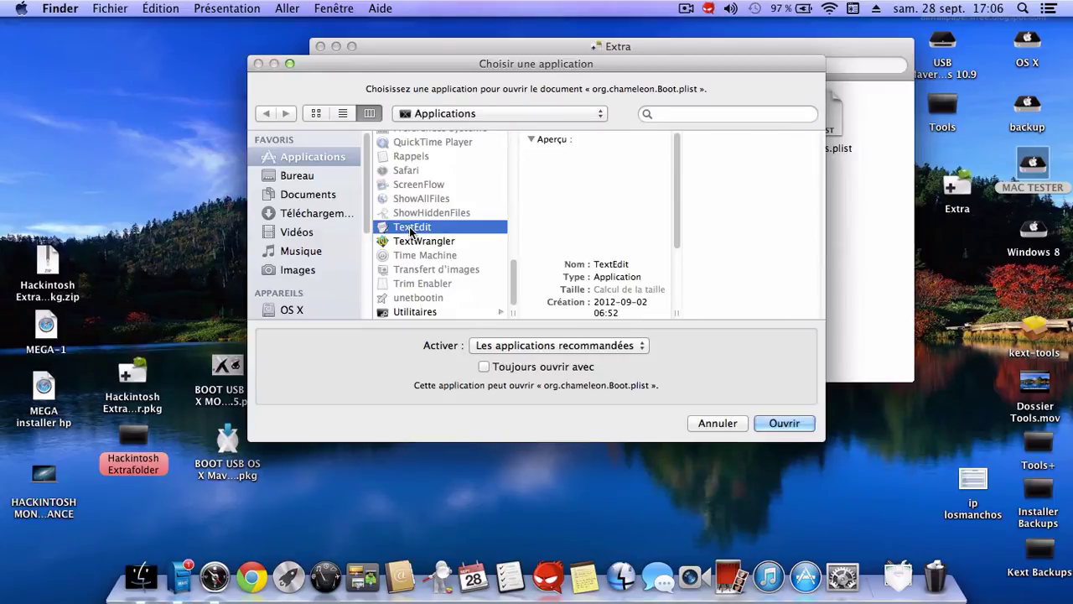
left_click(786, 423)
Examine the boot options listed in org.chameleon.Boot.plist and close the file.
left_click_drag(231, 47, 386, 34)
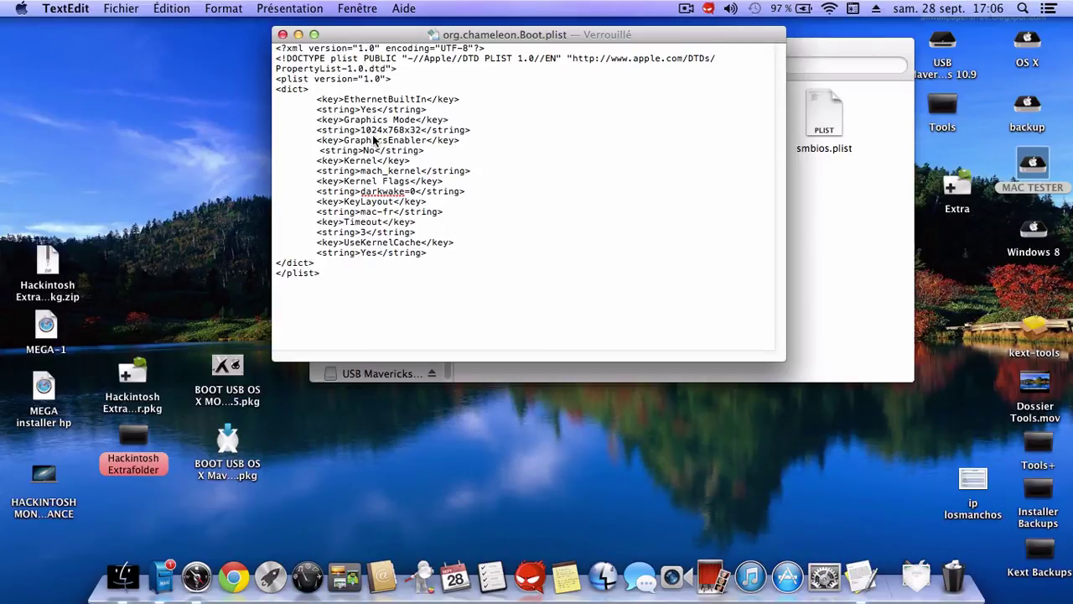
left_click_drag(691, 30, 797, 278)
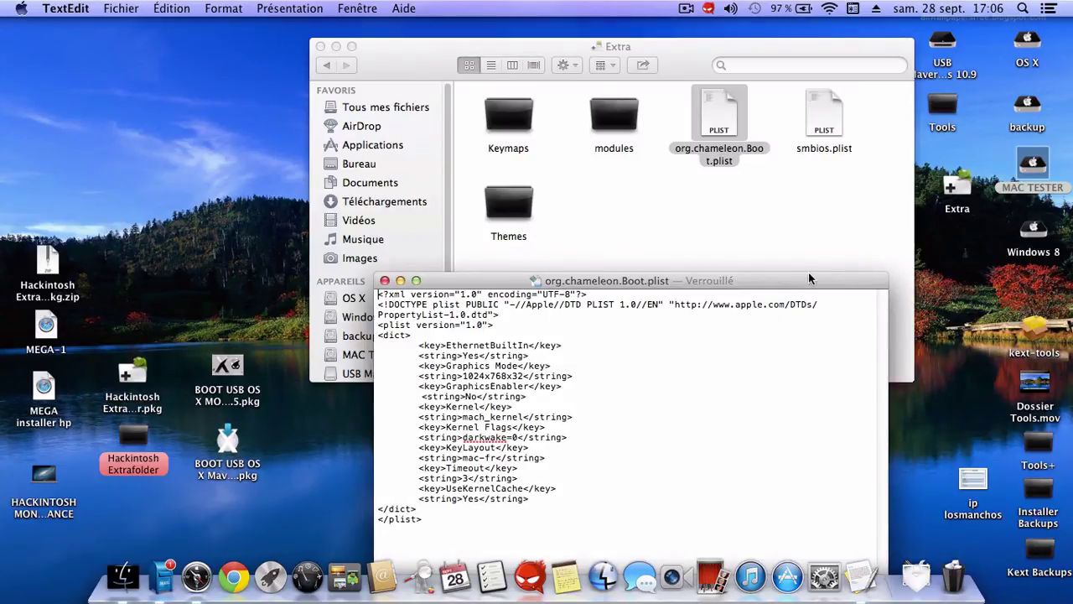
left_click_drag(792, 280, 775, 161)
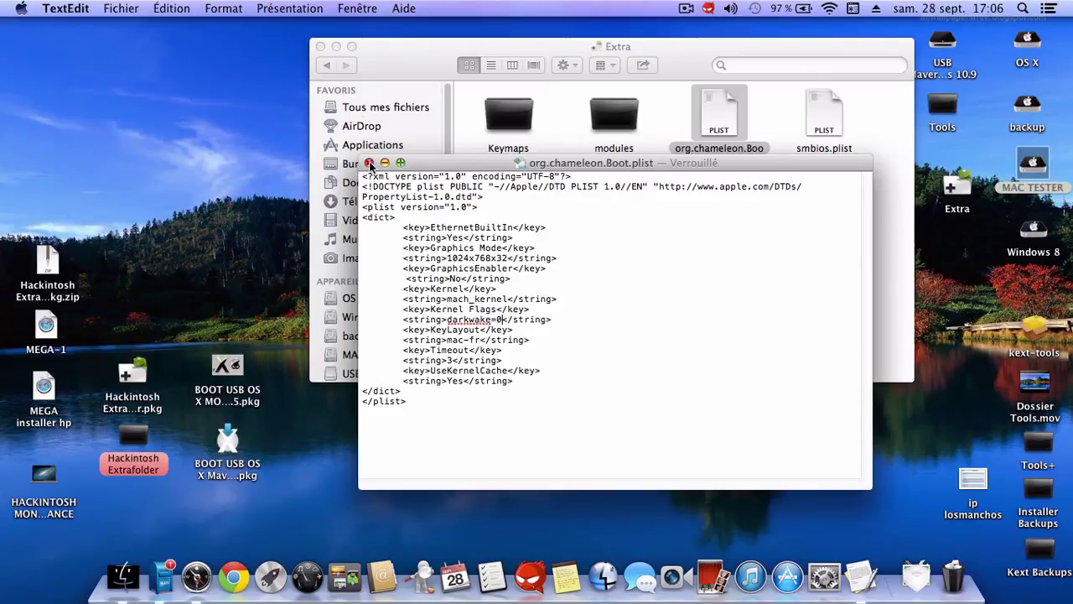
left_click(368, 163)
Check the Mac model defined in smbios.plist using Chameleon Wizard, then close the application.
right_click(834, 127)
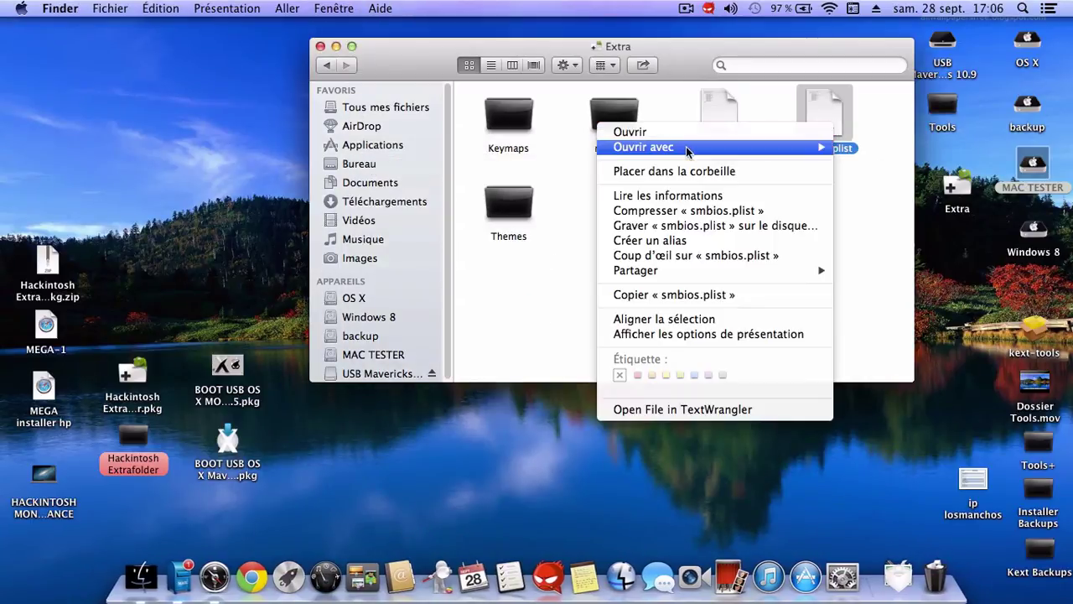
mouse_move(814, 147)
left_click(873, 174)
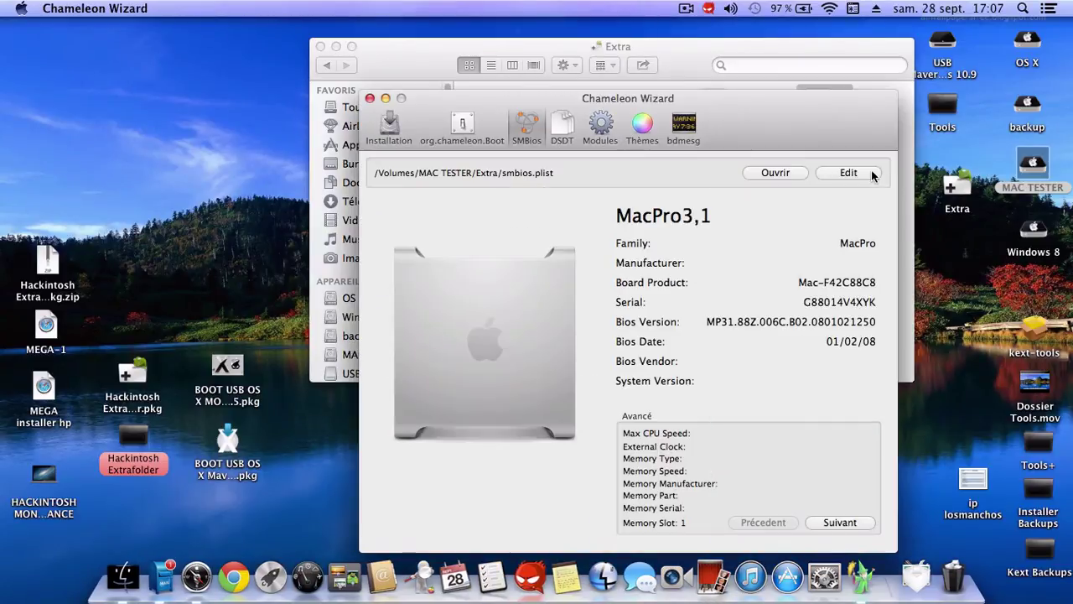
mouse_move(792, 124)
left_mouse_down()
mouse_move(835, 99)
mouse_move(785, 112)
left_mouse_up()
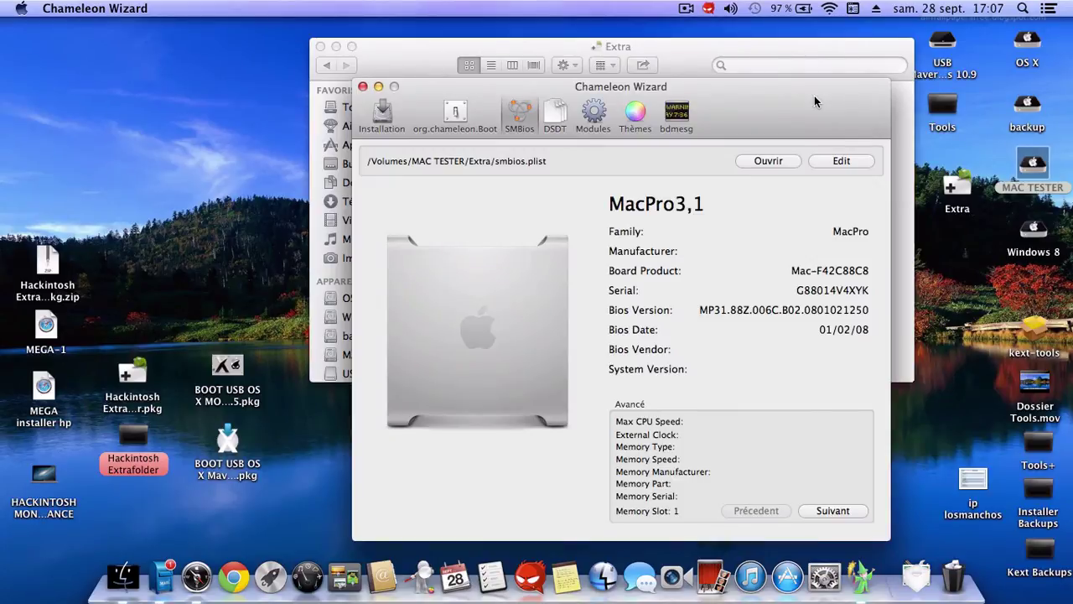
left_click(362, 86)
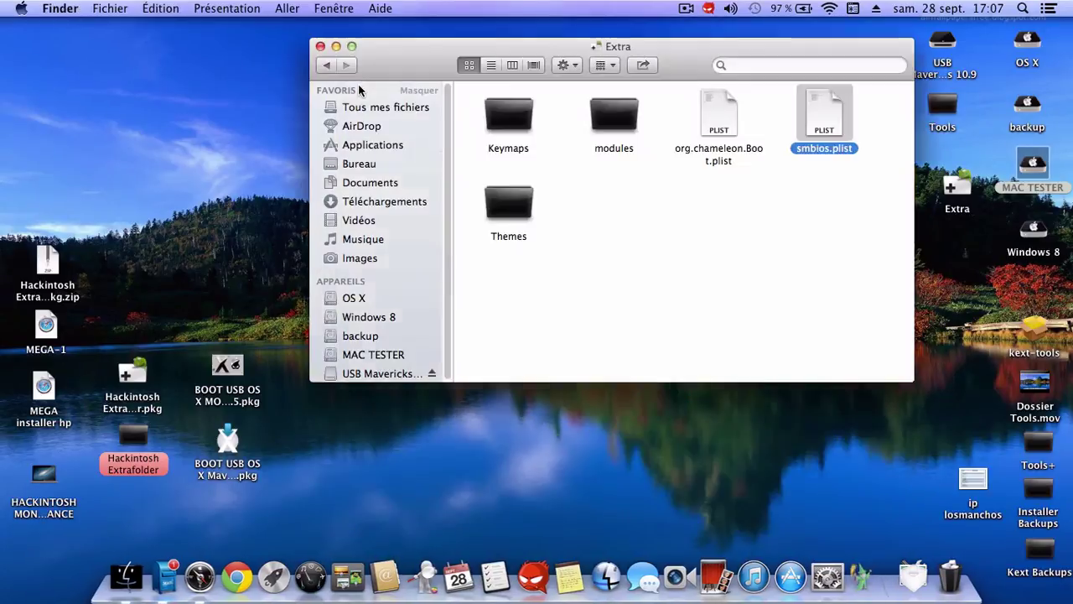
Open the Default theme inside the Themes folder and preview its background.png image.
left_click(590, 221)
double_click(508, 201)
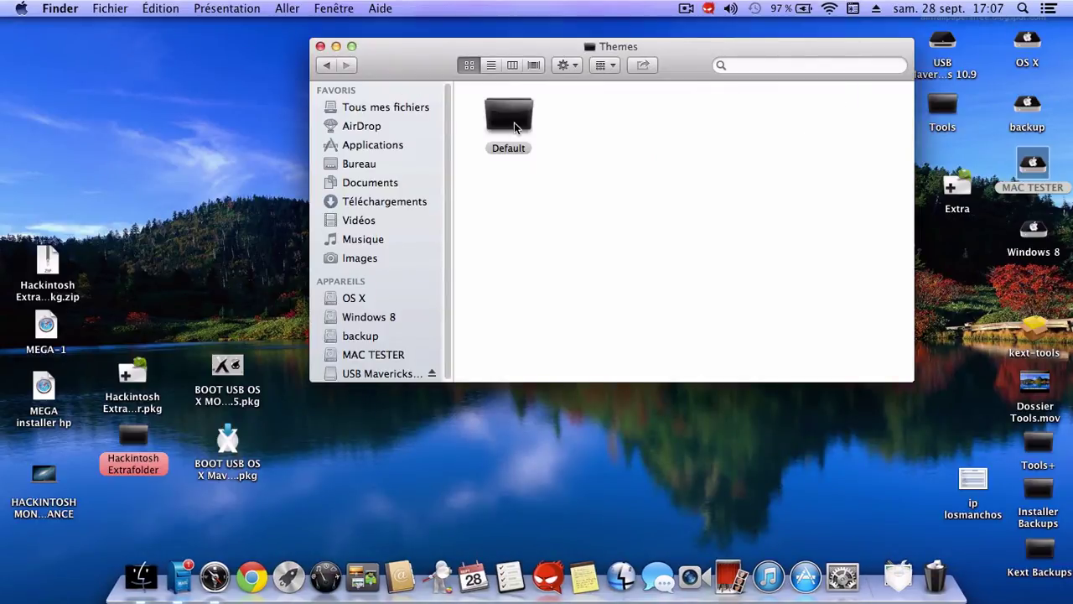
double_click(509, 117)
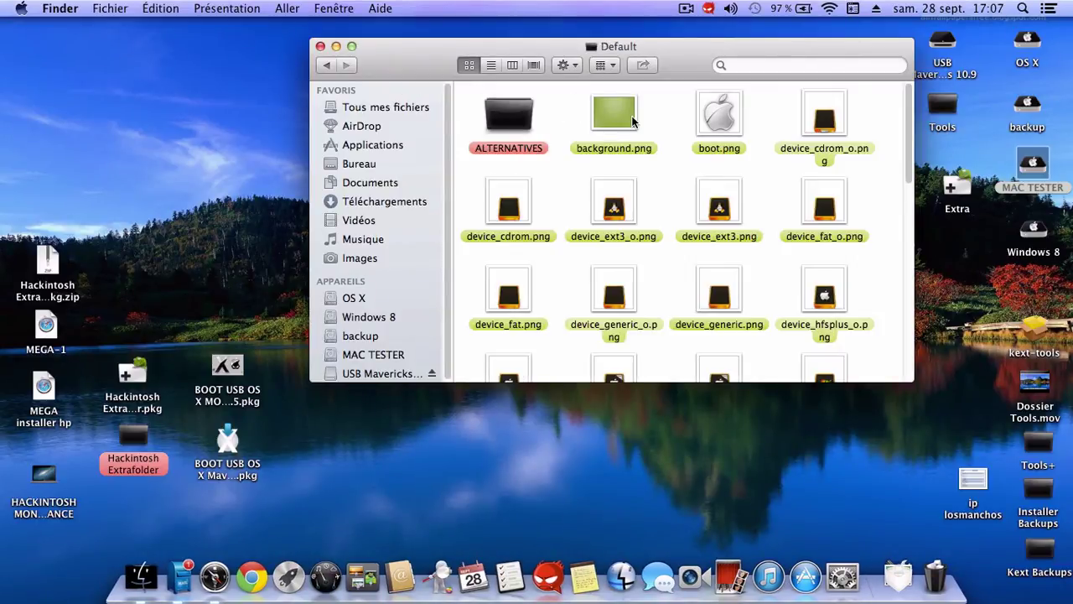
double_click(614, 117)
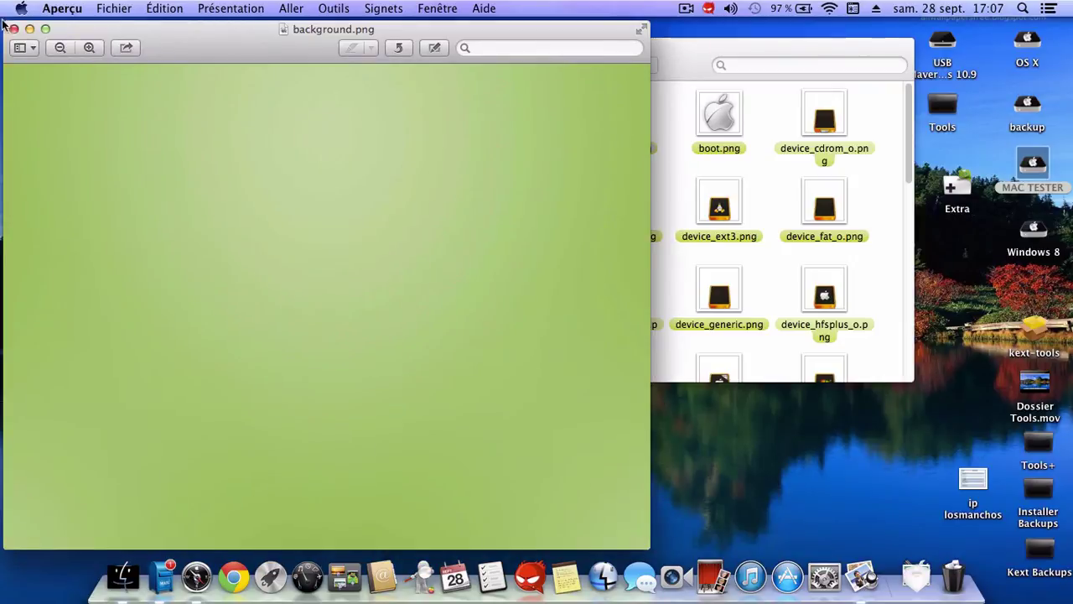
left_click(13, 28)
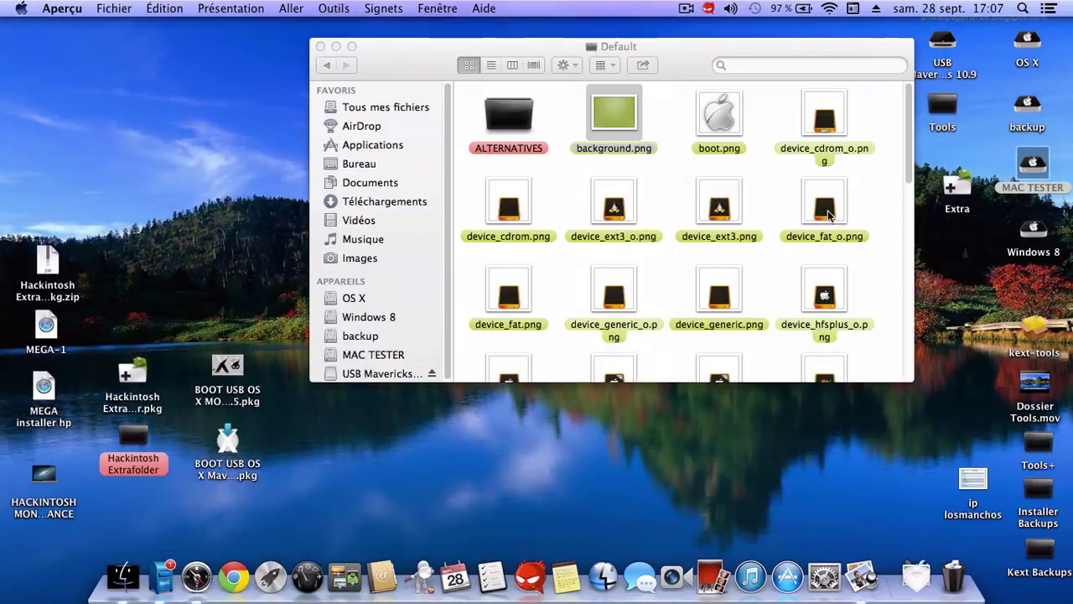
Preview the theme's device_hfsplus_o.png icon and logo.png while looking through the Default folder.
scroll(827, 216, "down", 3)
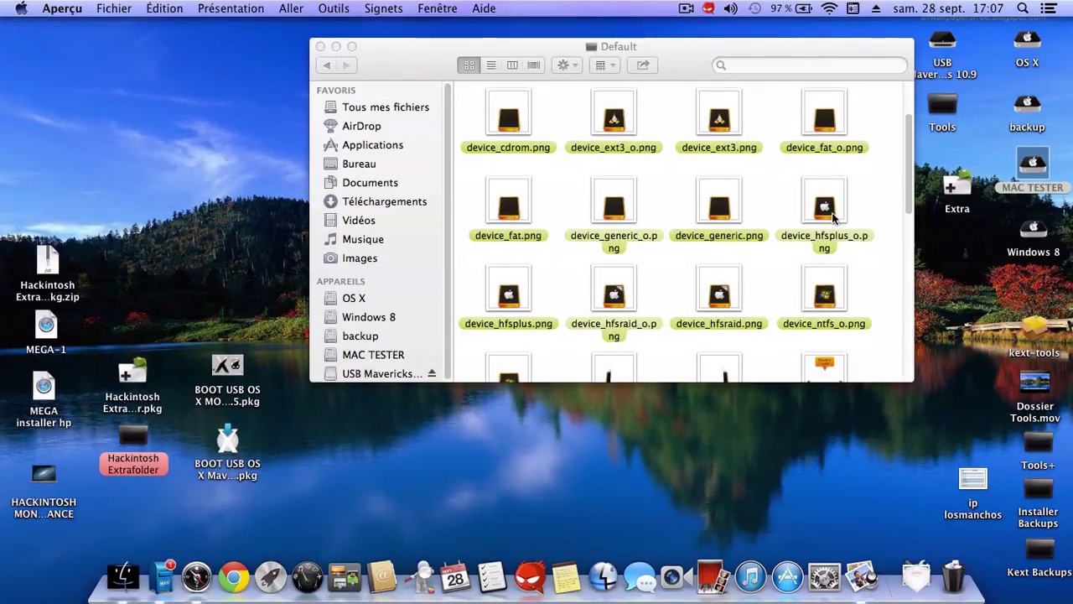
double_click(825, 206)
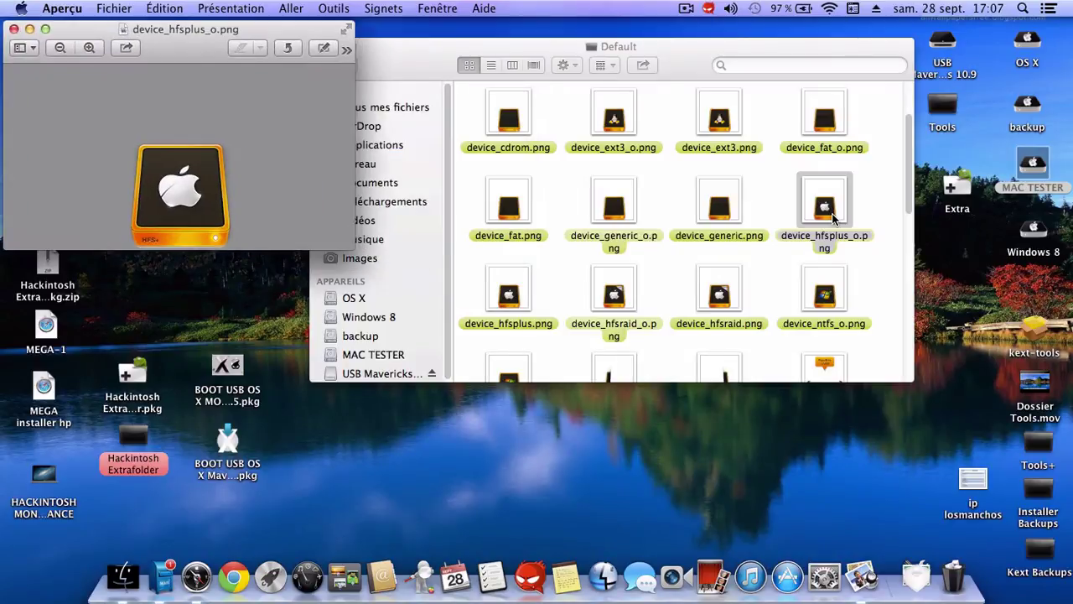
left_click(13, 29)
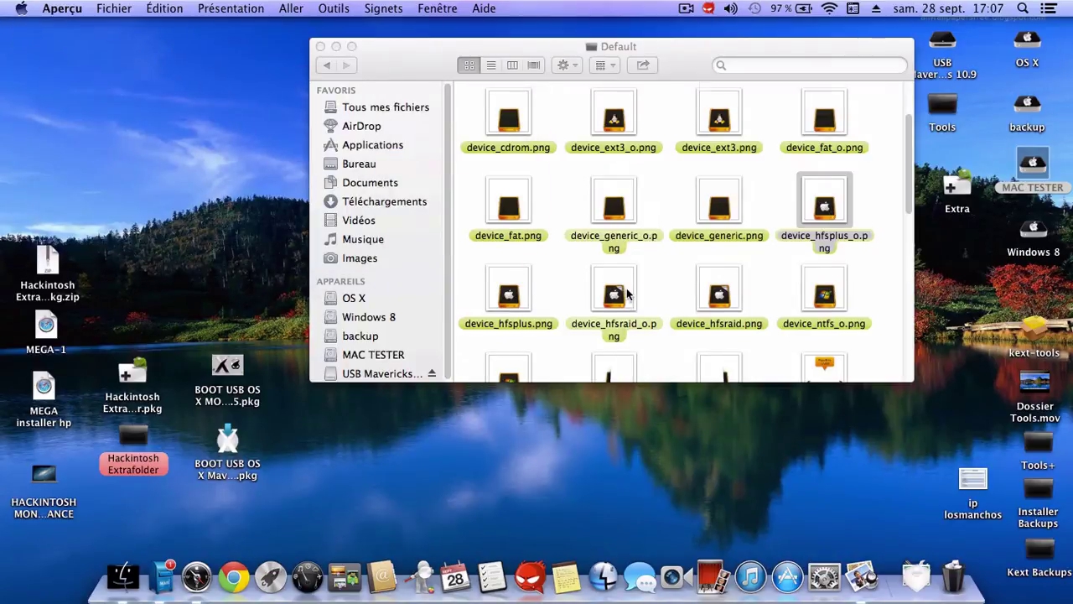
scroll(627, 292, "down", 5)
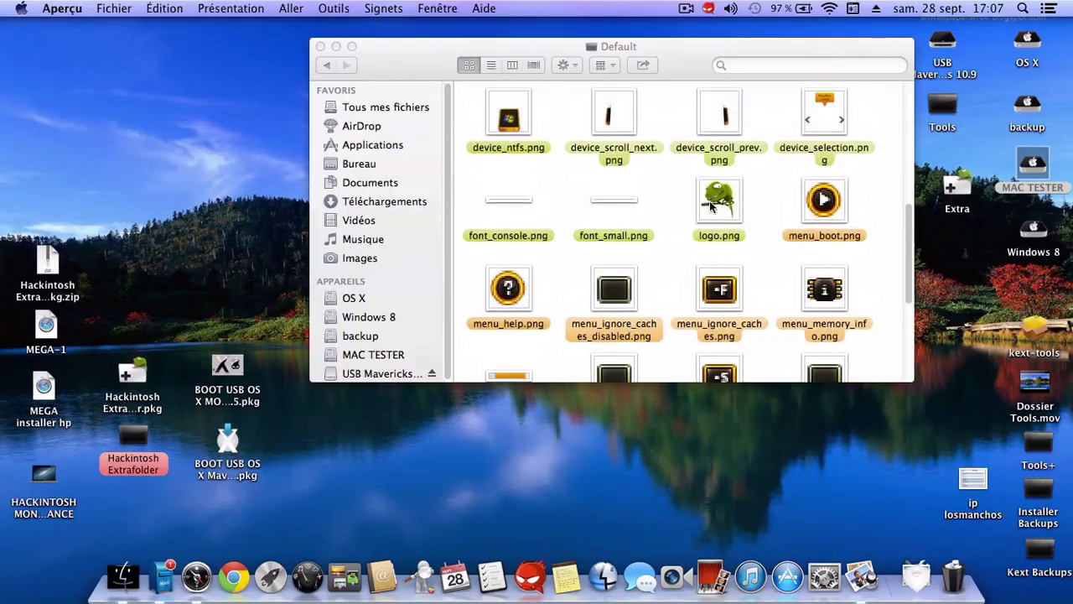
double_click(713, 203)
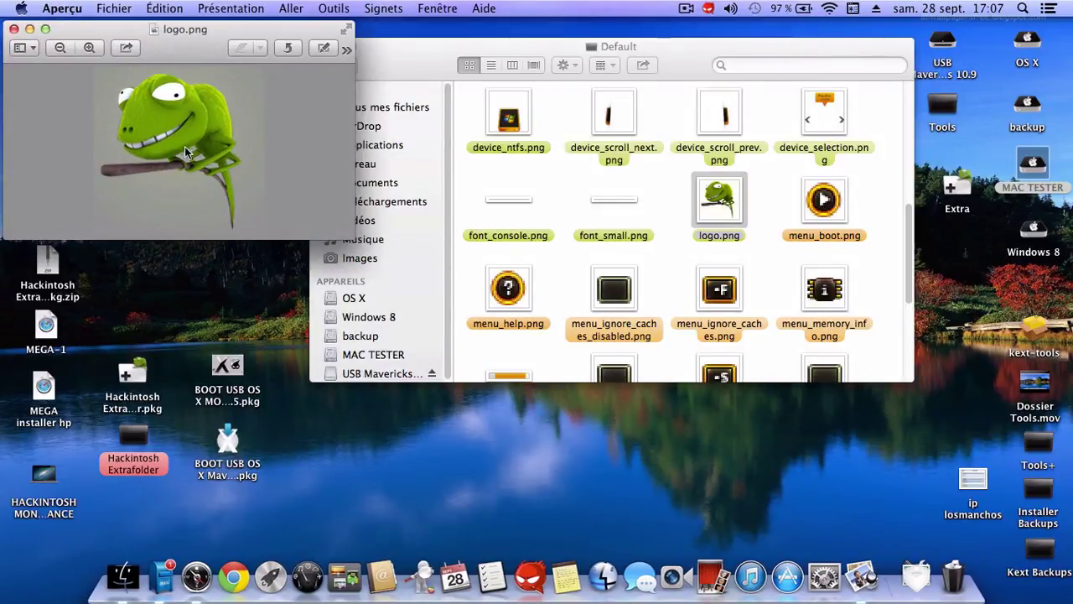
scroll(624, 163, "up", 5)
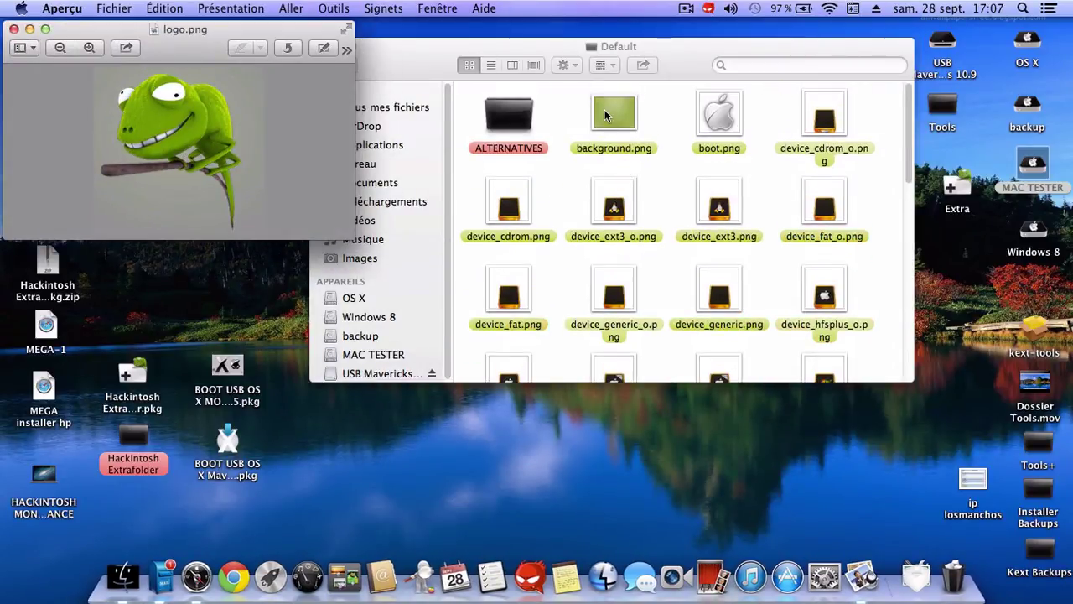
Close the logo preview, look inside the Keymaps and modules folders of Extra, and return to the root of MAC TESTER.
left_click(12, 29)
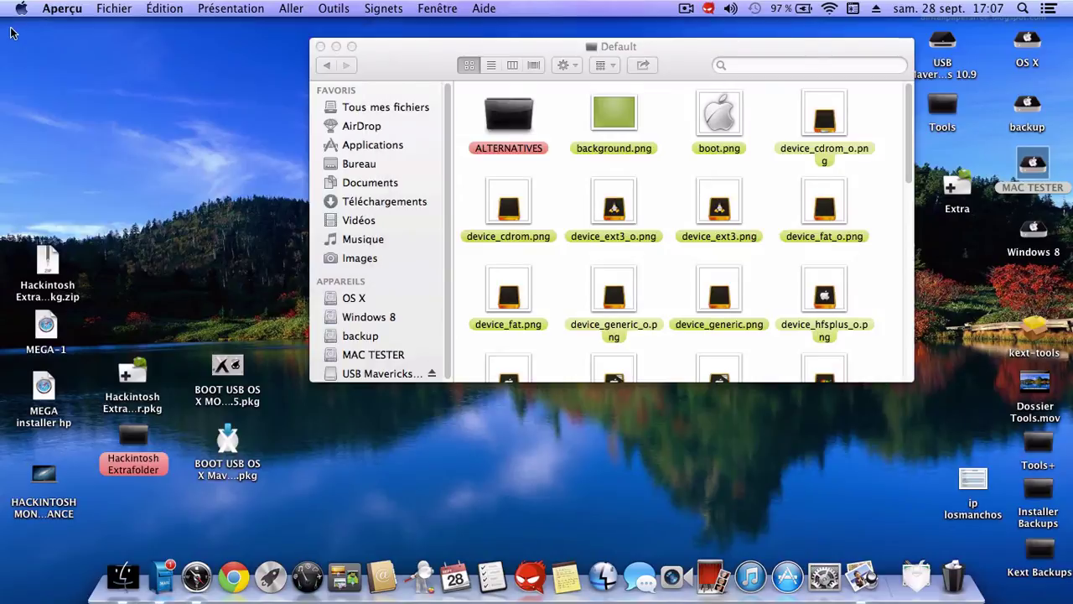
left_click(323, 66)
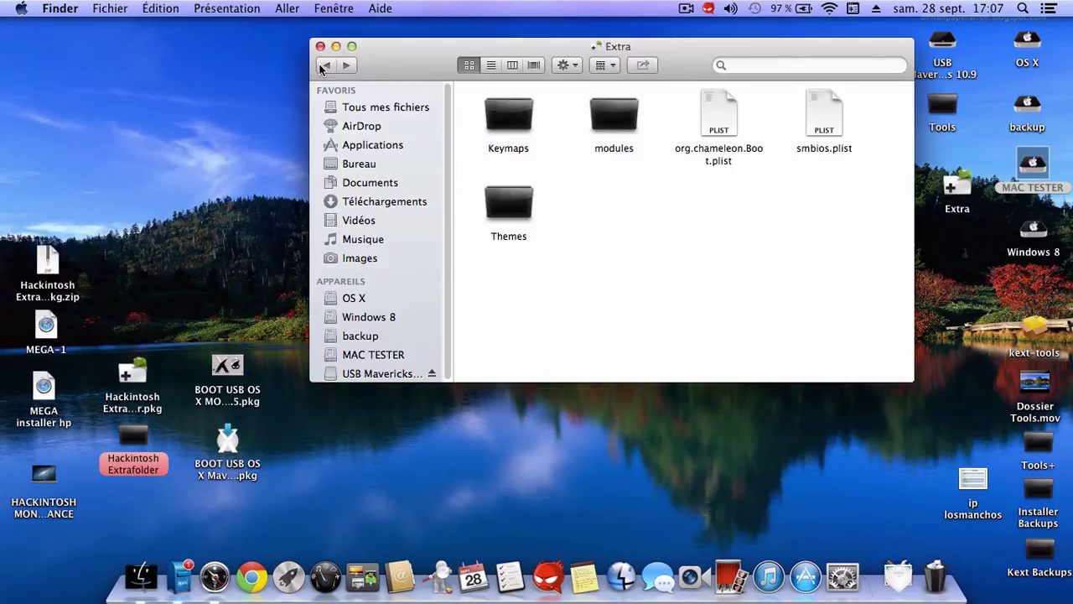
double_click(530, 125)
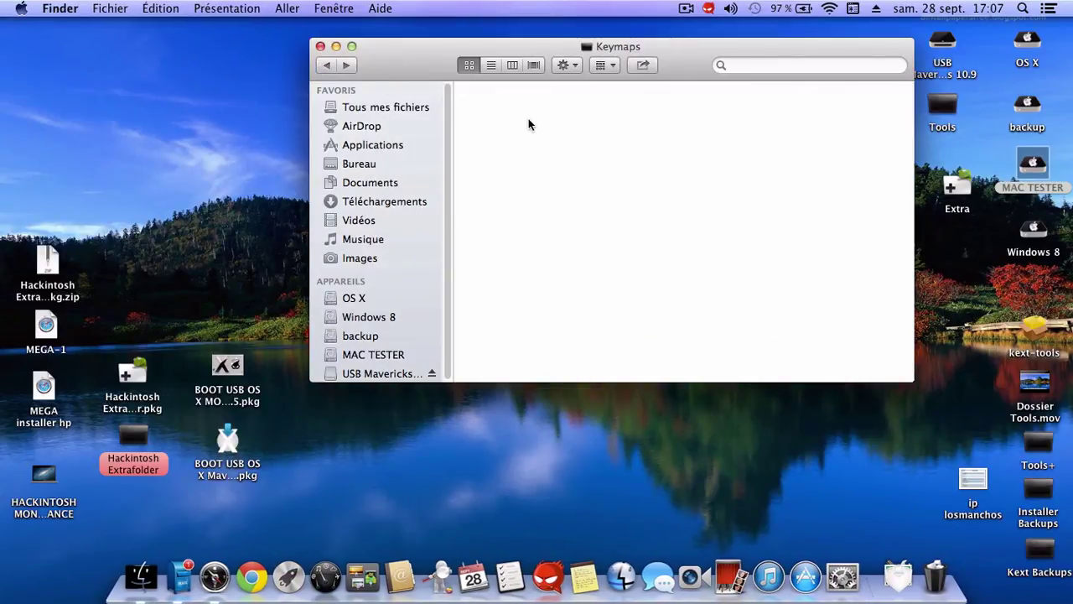
left_click(328, 65)
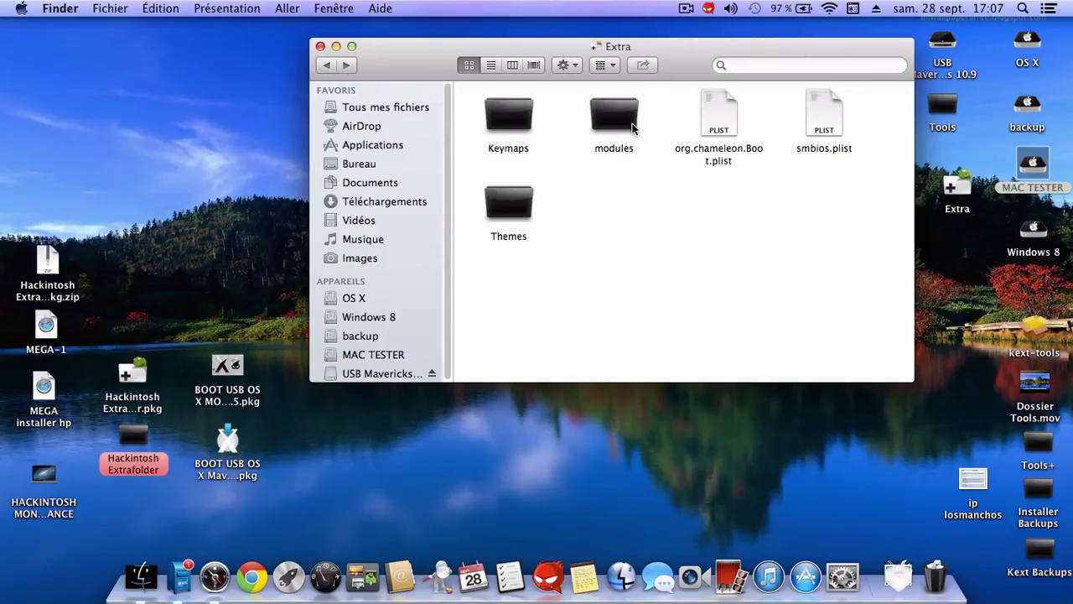
left_click(624, 124)
double_click(625, 124)
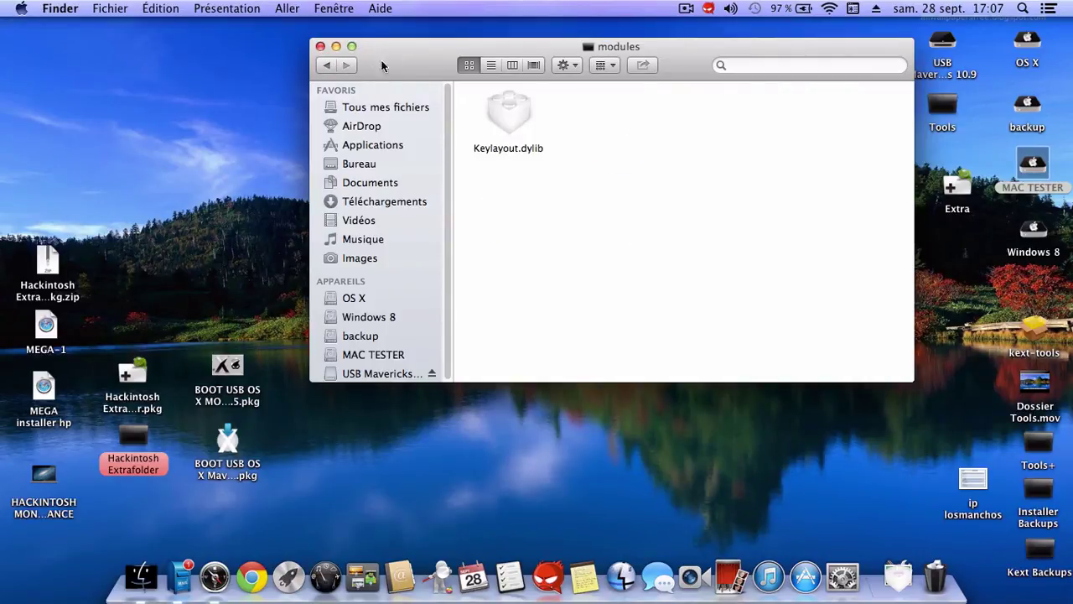
left_click(329, 66)
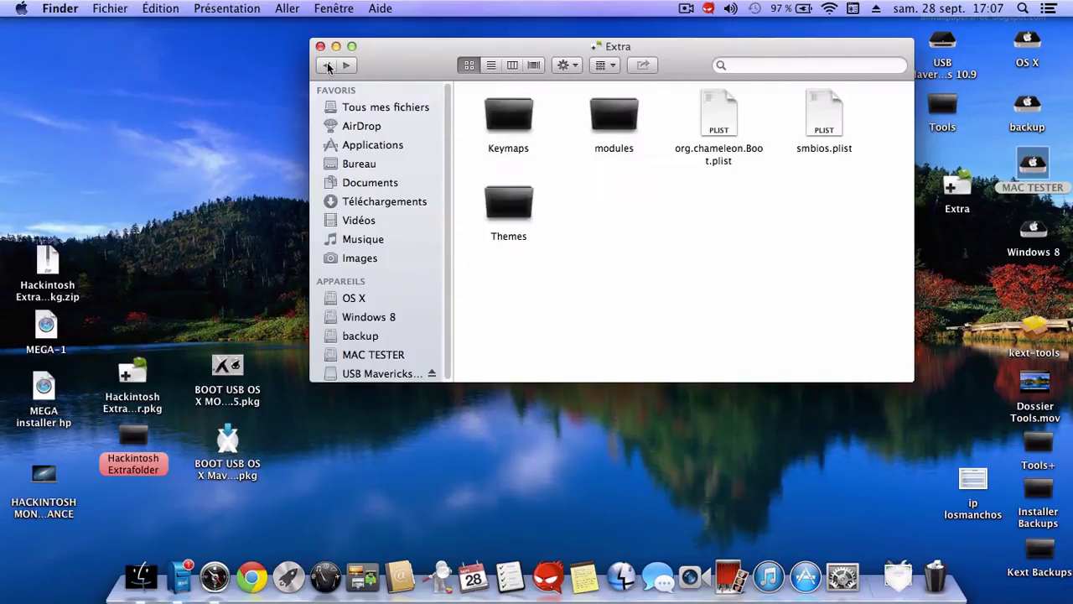
left_click(328, 65)
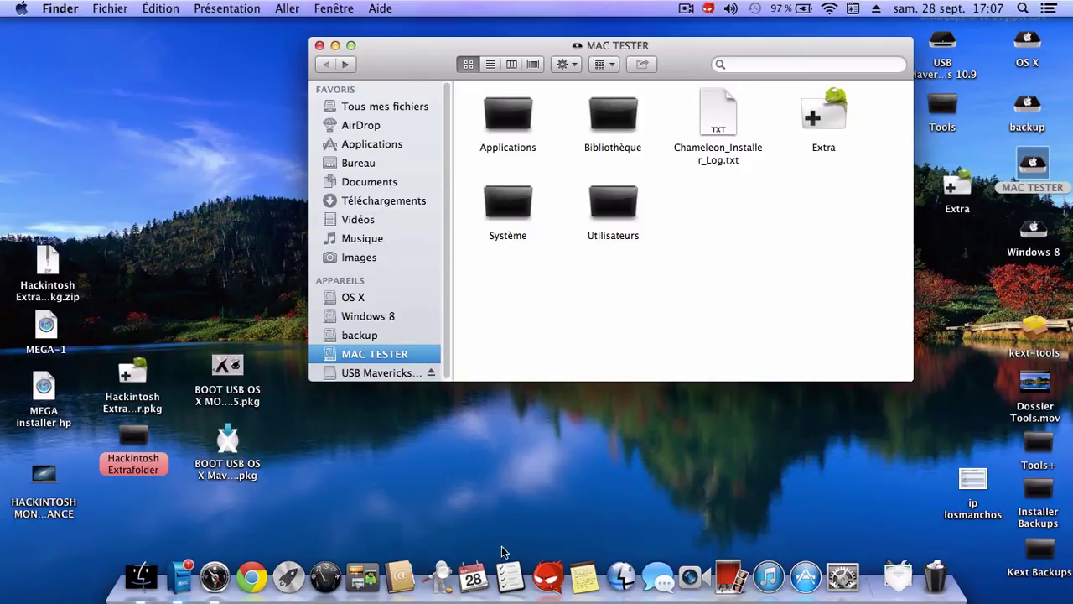
Reveal the special files with ShowAllFiles and inspect the usr/standalone/i386 folder on MAC TESTER.
left_click(619, 570)
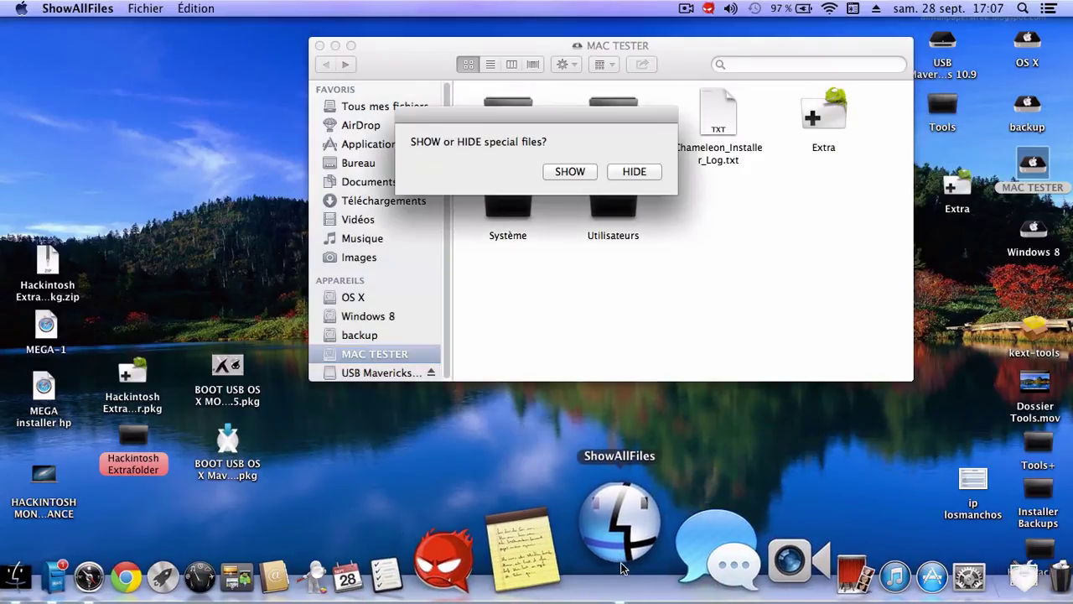
left_click(568, 171)
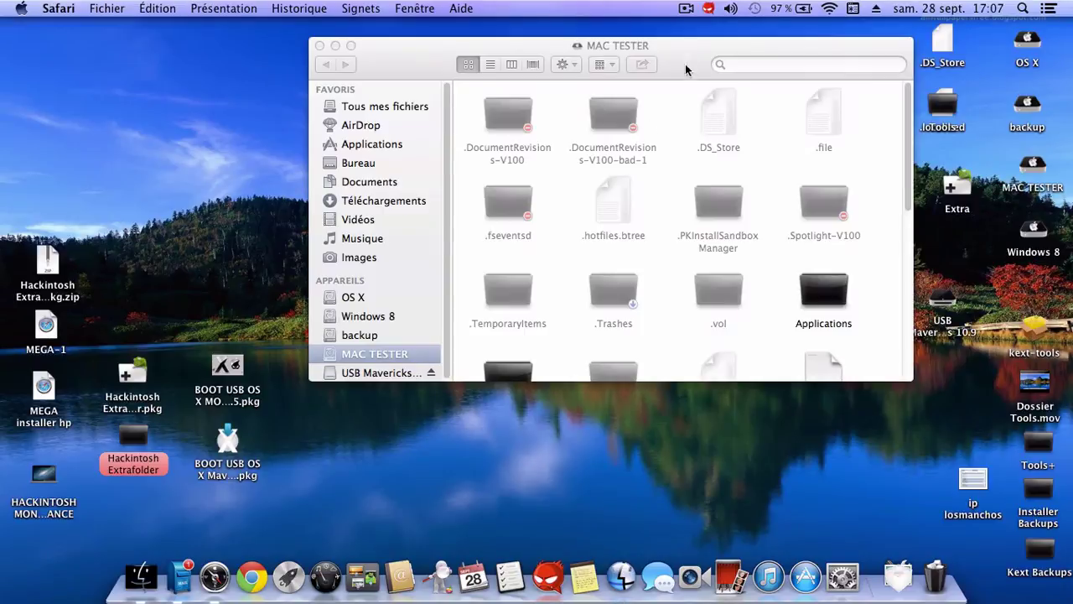
scroll(634, 270, "down", 5)
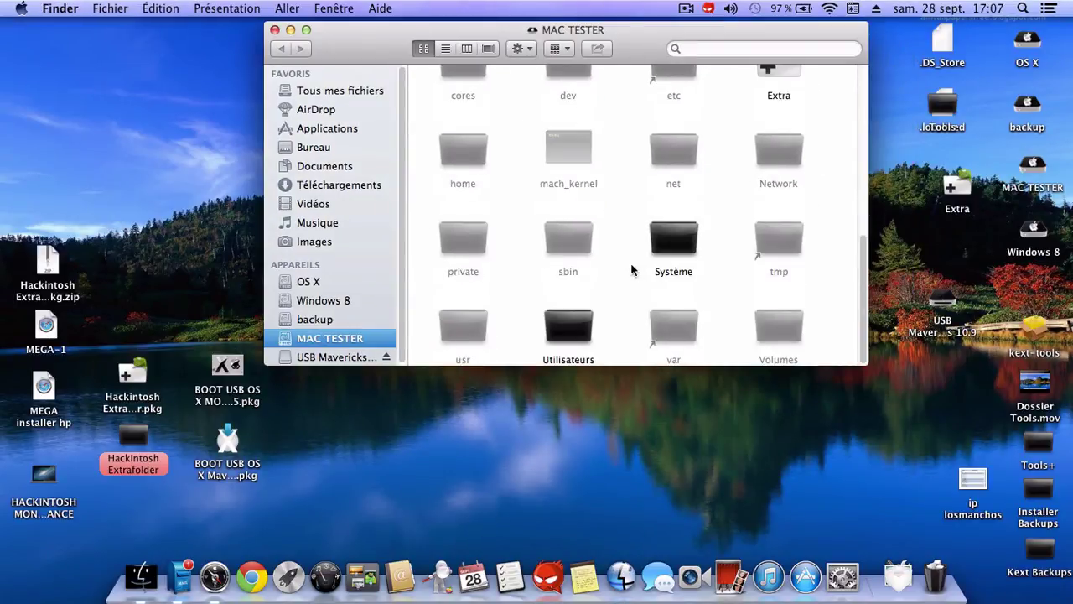
right_click(454, 322)
left_click(473, 244)
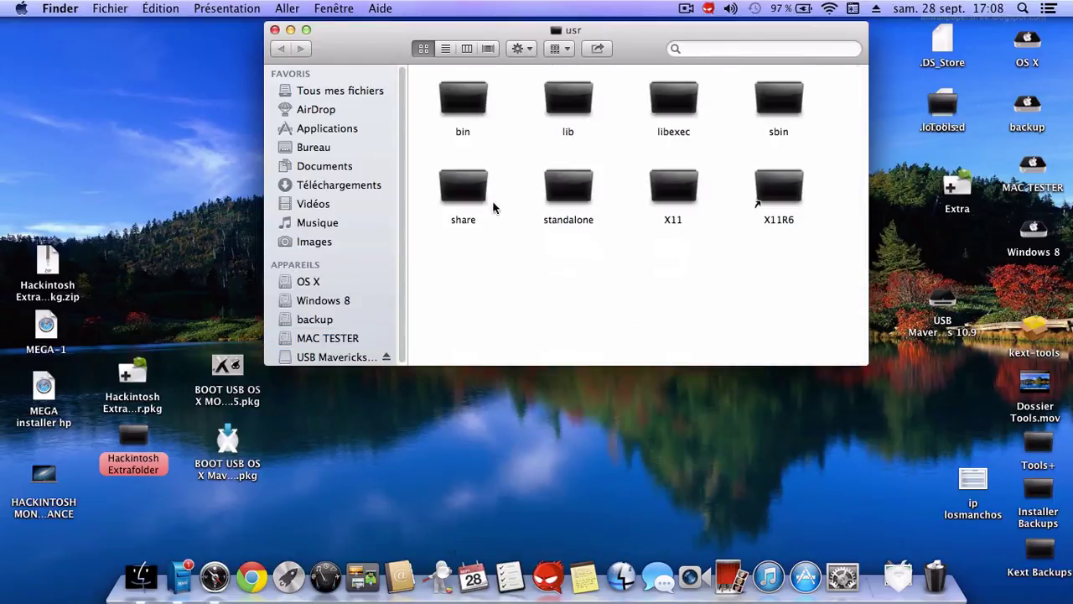
double_click(567, 176)
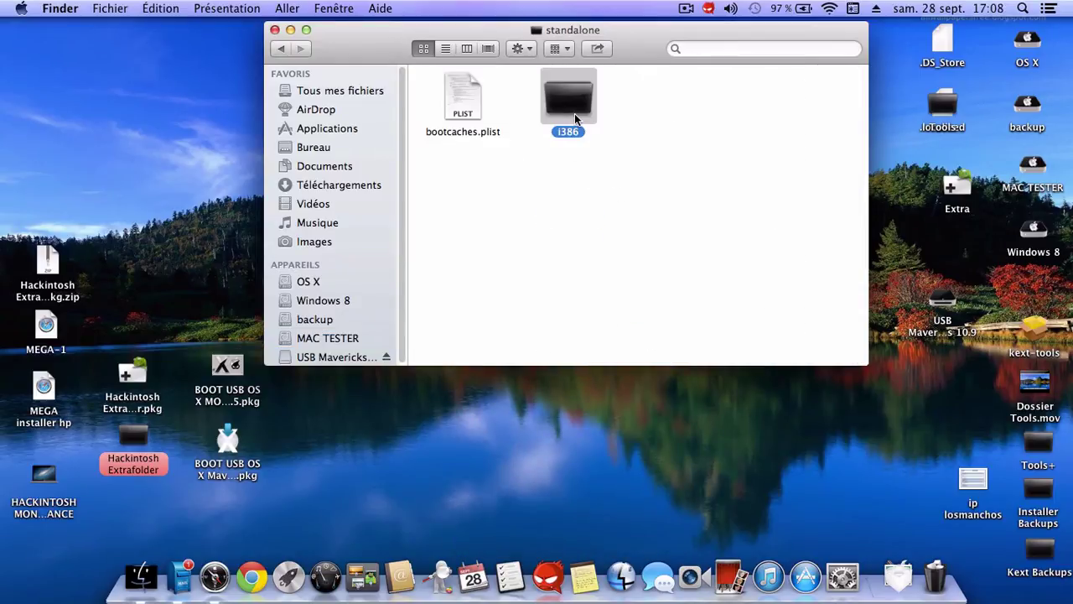
double_click(574, 113)
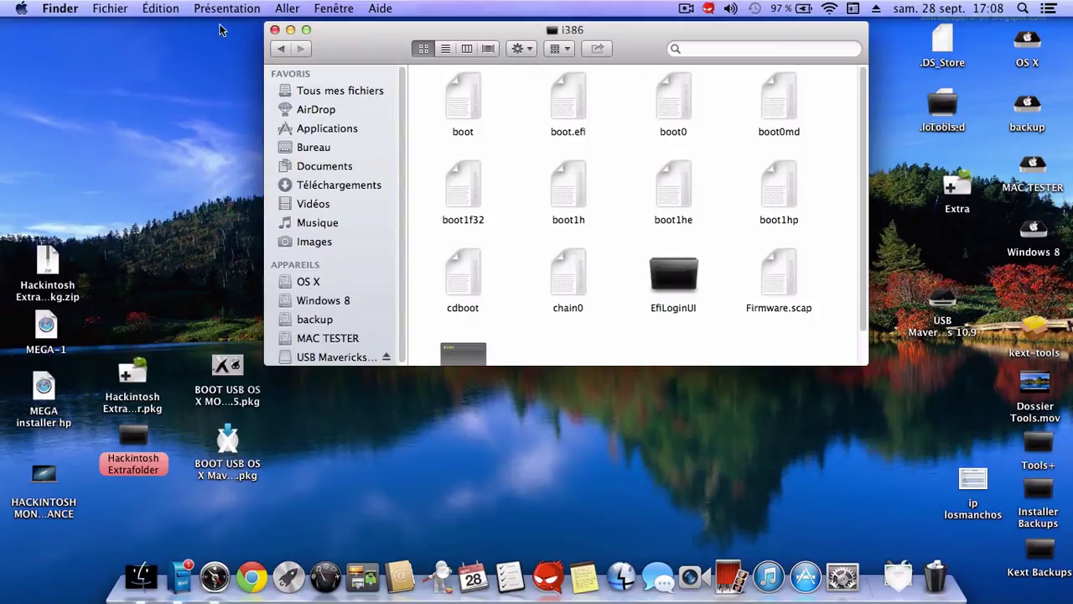
Return to the root of MAC TESTER and locate the hidden boot file.
left_click(281, 50)
left_click(280, 50)
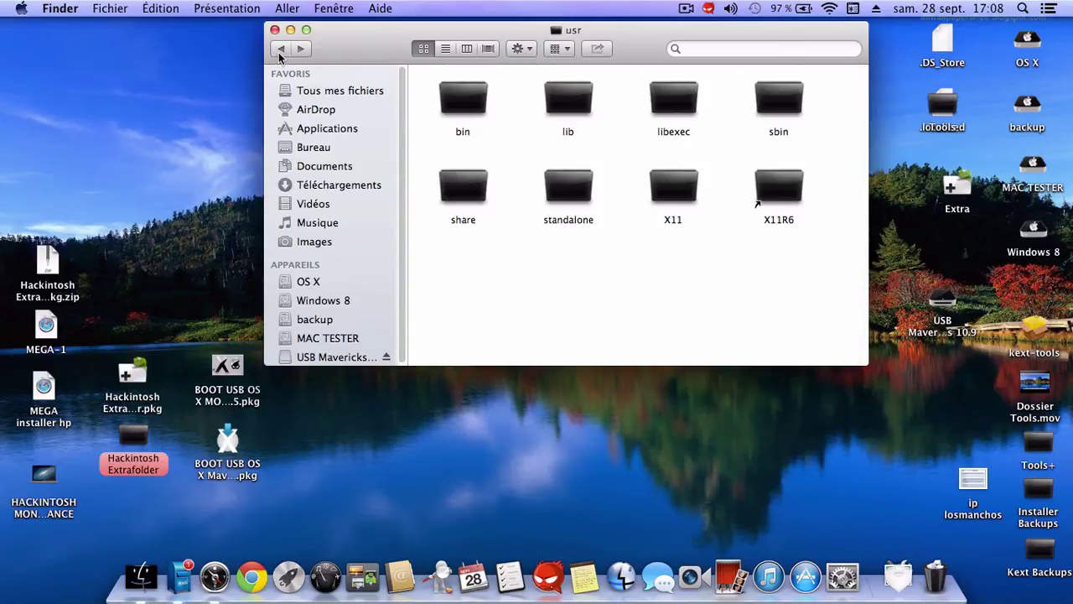
left_click(280, 50)
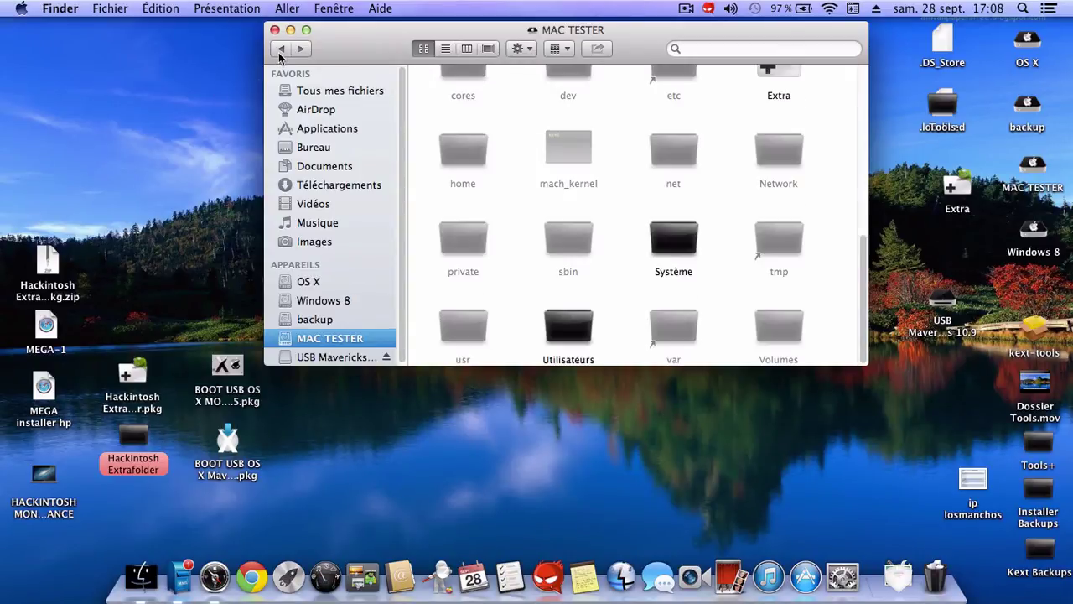
scroll(469, 201, "up", 5)
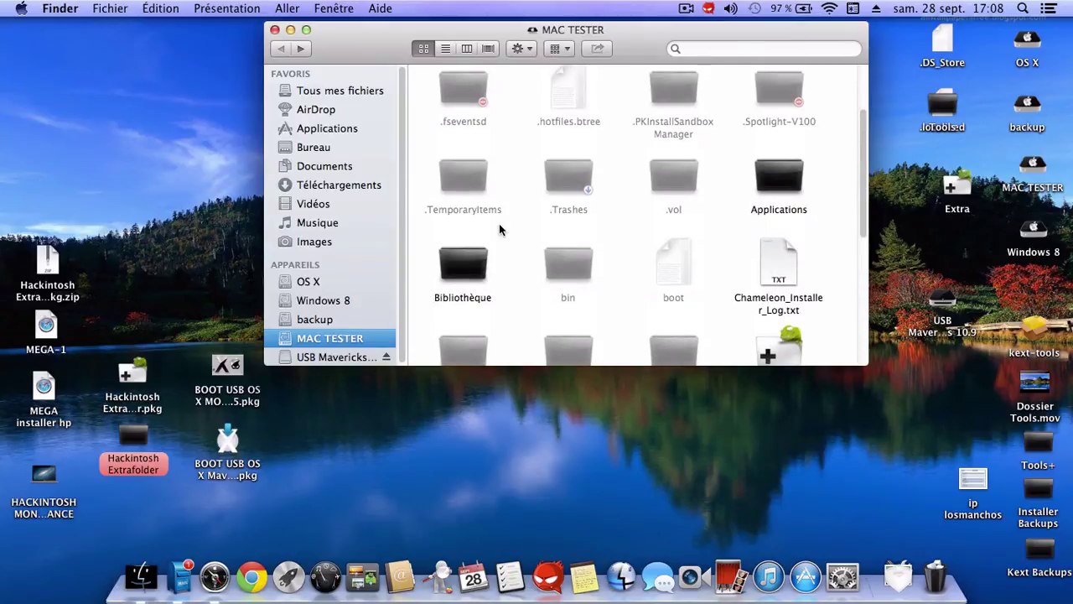
scroll(498, 223, "down", 1)
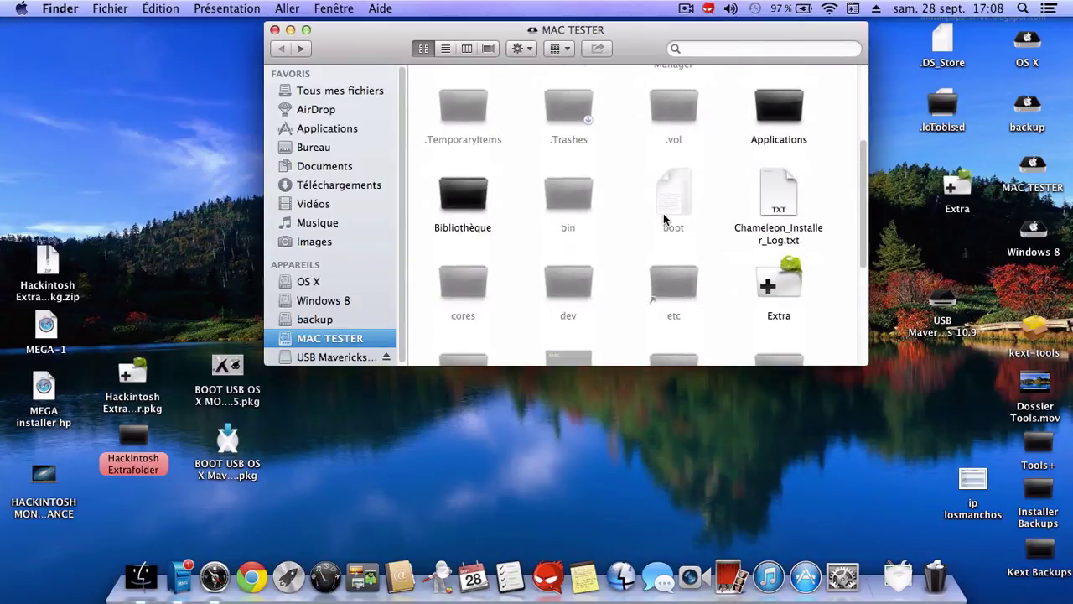
Close the MAC TESTER window and hide the special files again with ShowAllFiles.
left_click(277, 30)
left_click(621, 576)
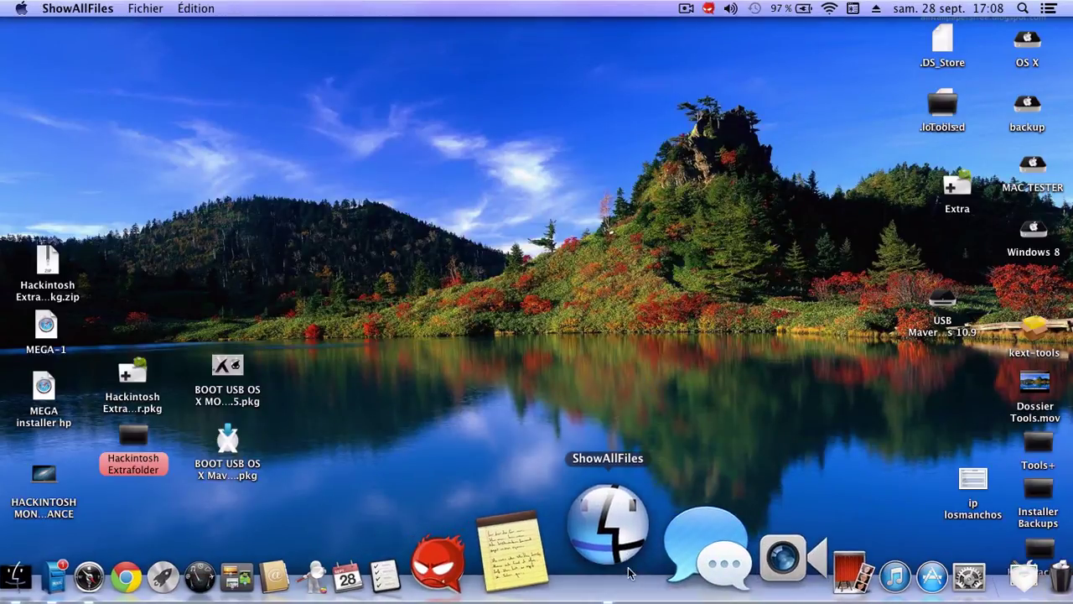
left_click(636, 176)
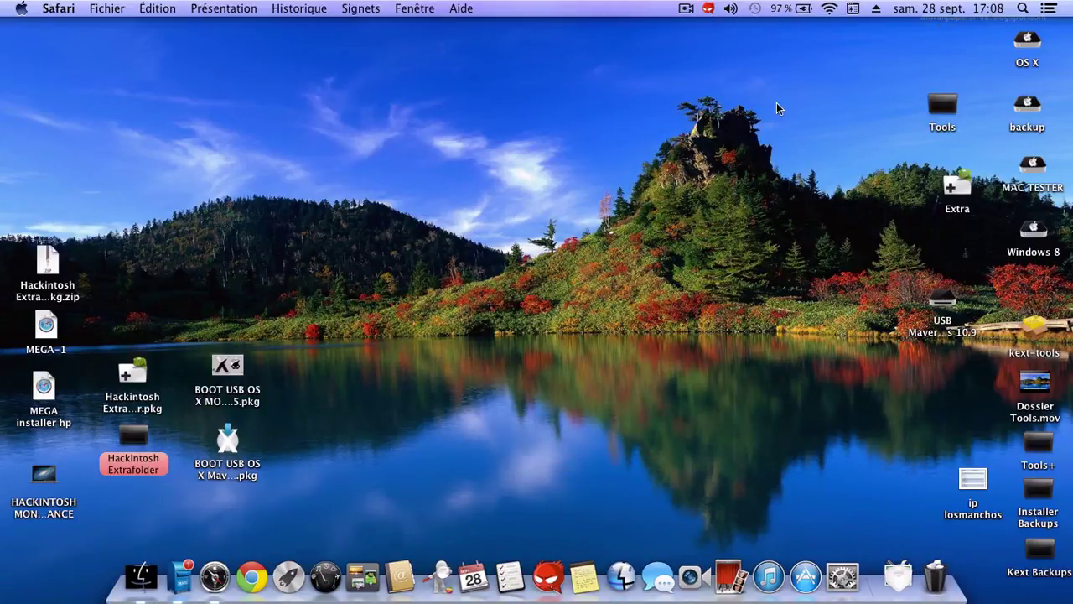
Reopen MAC TESTER and clean up its icons into an evenly aligned grid in alphabetical order.
double_click(1025, 168)
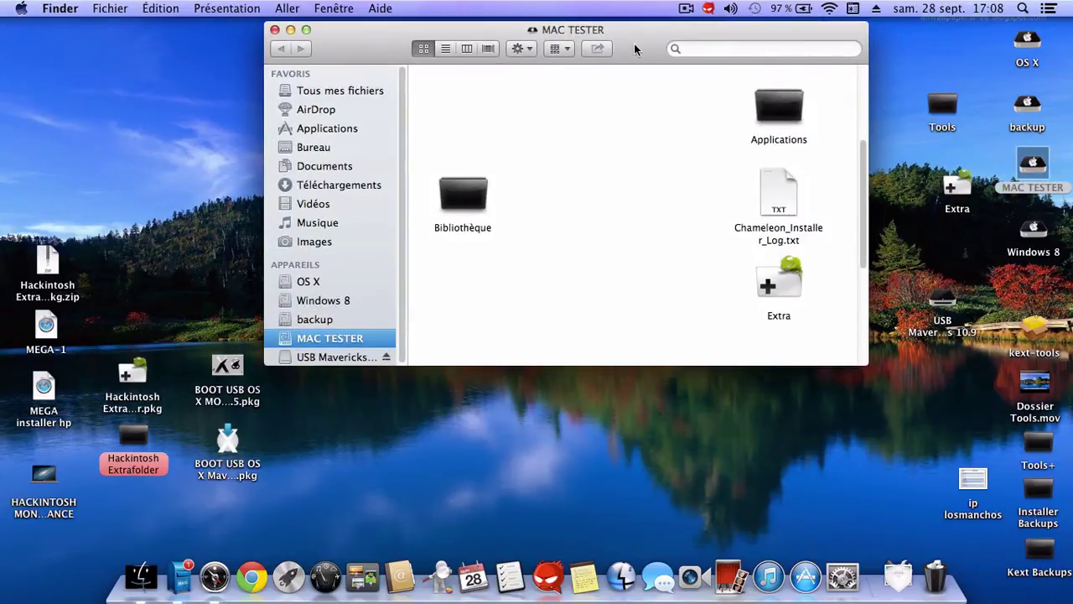
left_click_drag(633, 48, 636, 48)
left_click(220, 8)
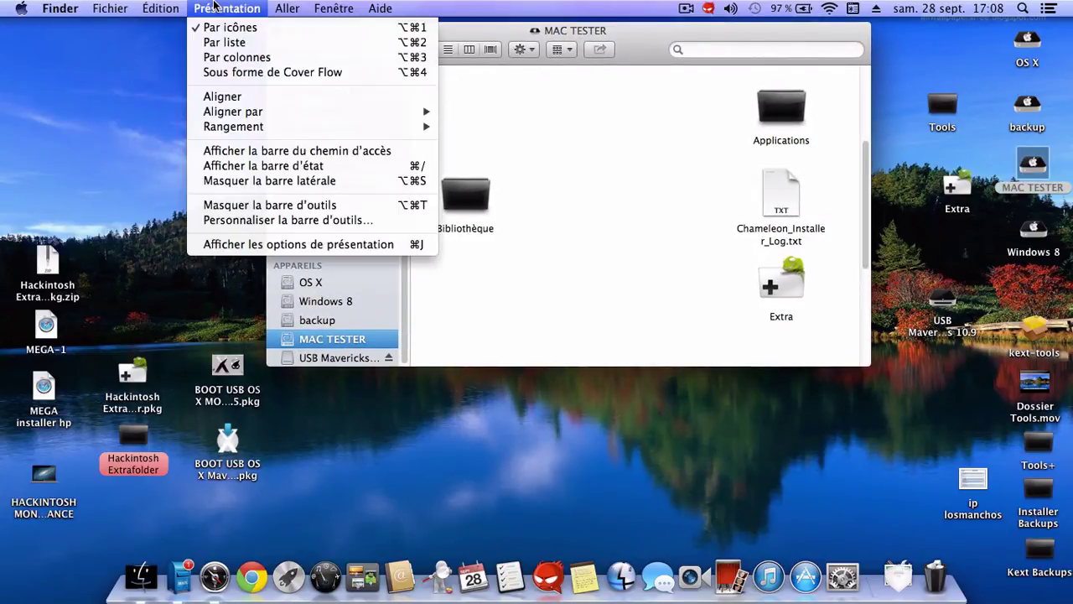
mouse_move(256, 113)
left_click(478, 113)
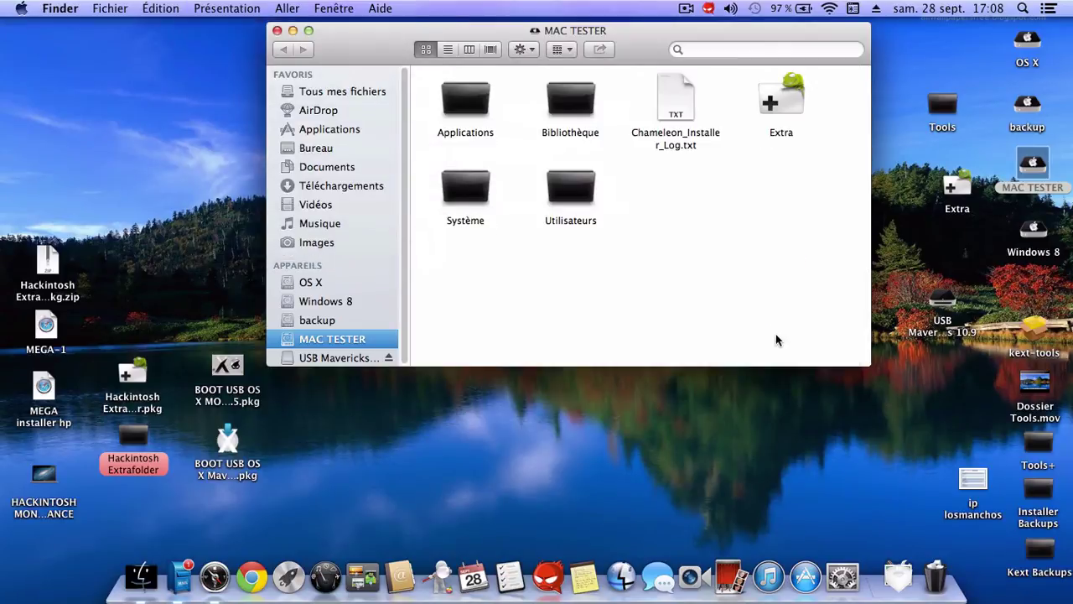
Check the contents of the user account's desktop folder on MAC TESTER, then close the window.
double_click(567, 196)
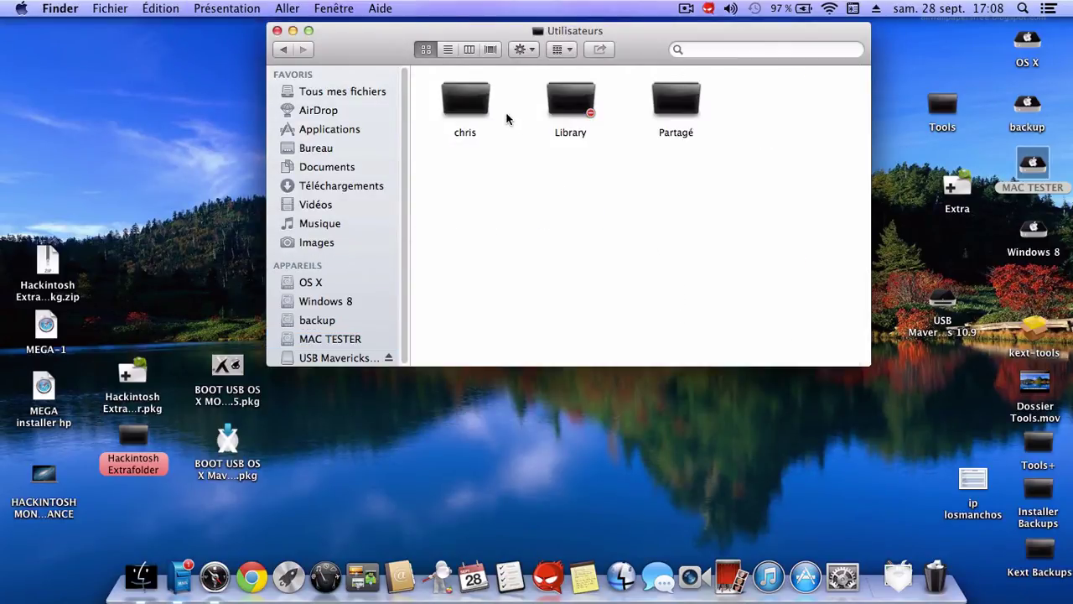
double_click(466, 101)
double_click(473, 109)
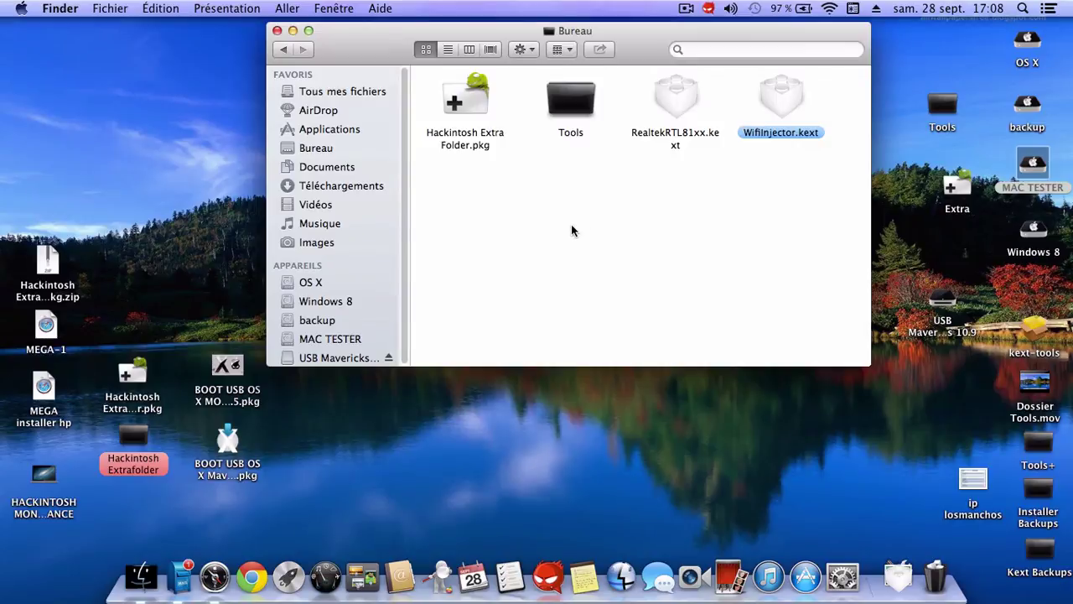
left_click(276, 31)
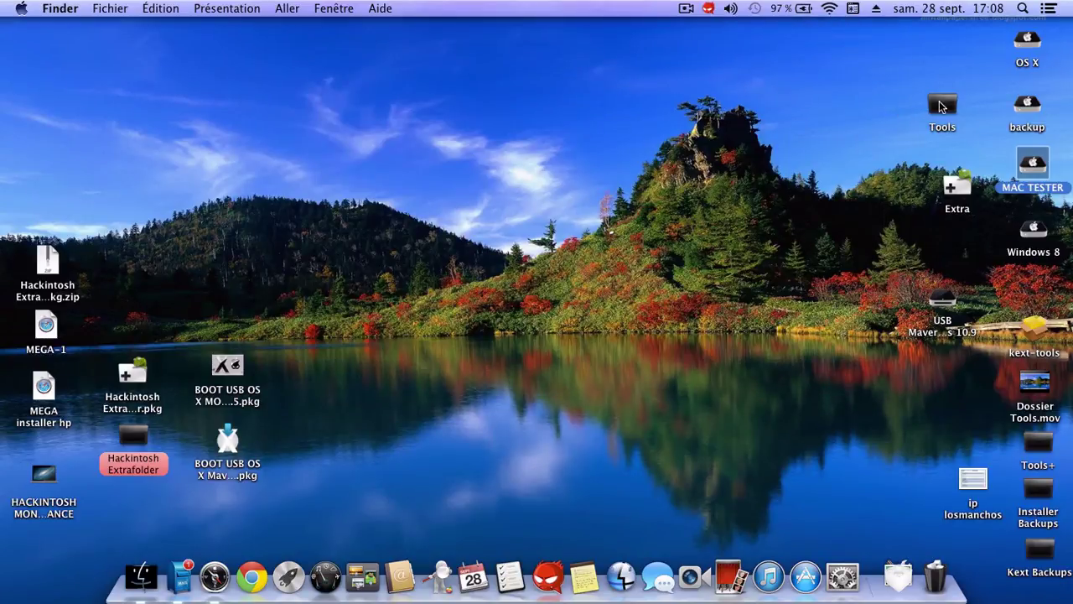
Move the Tools folder to a free spot on the desktop and open its kext+tools/Tools subfolder.
left_click_drag(941, 104, 968, 422)
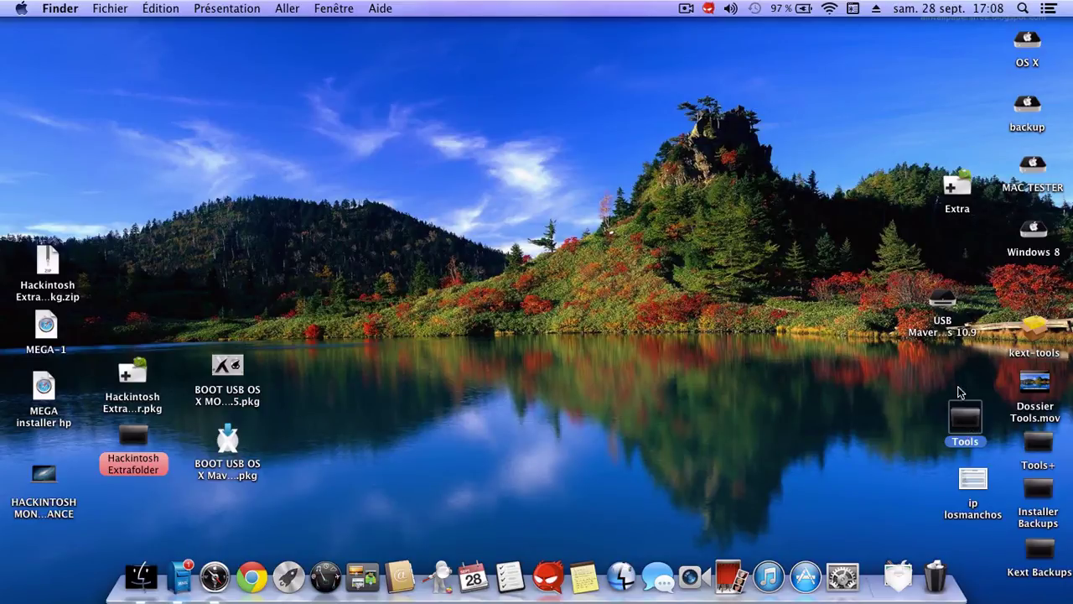
double_click(965, 417)
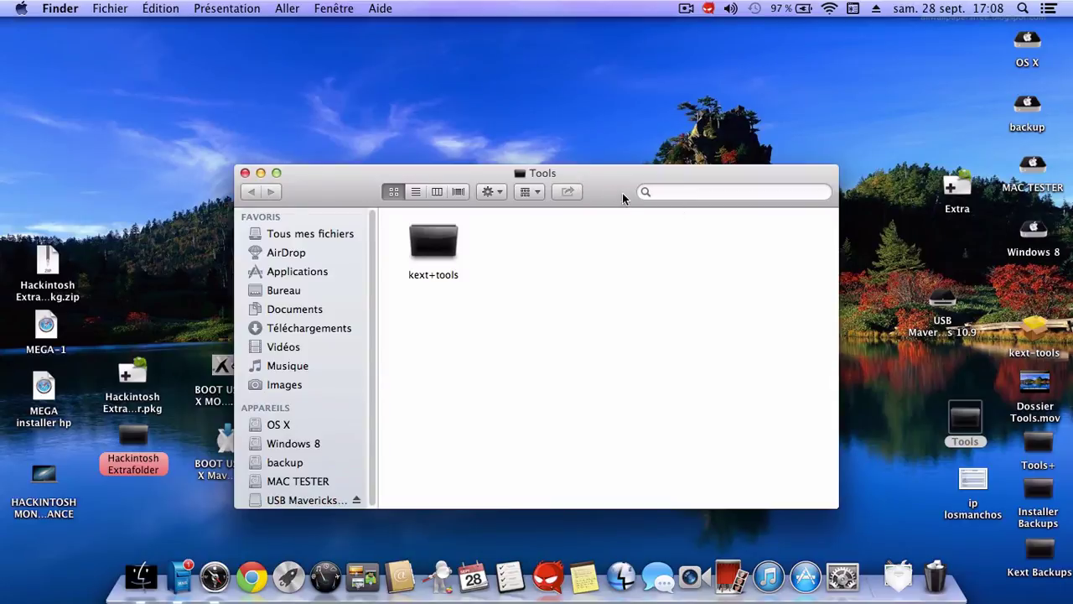
left_click_drag(622, 193, 621, 93)
double_click(435, 149)
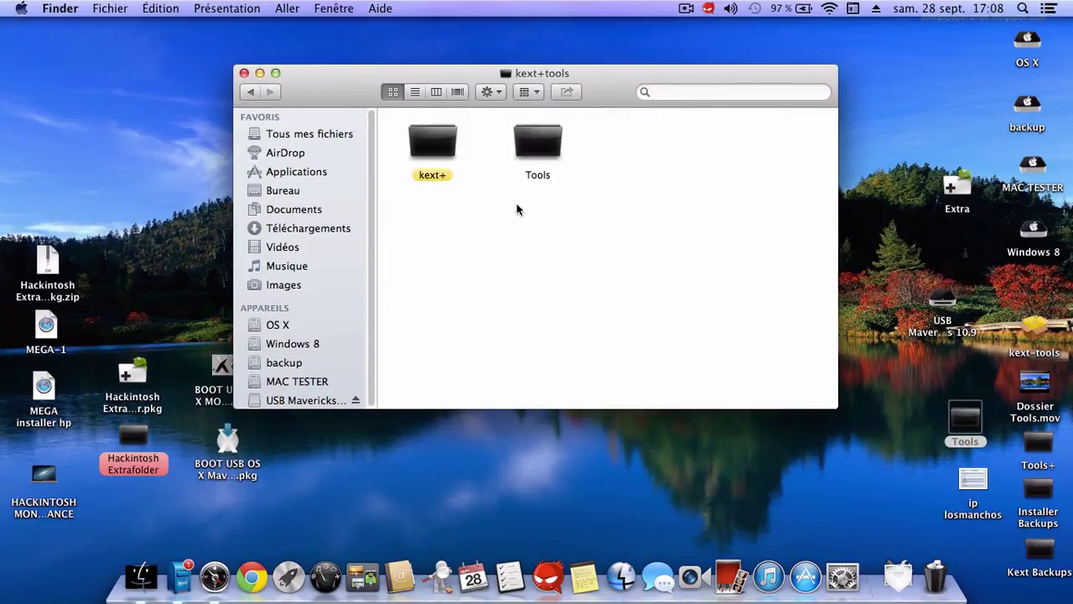
double_click(553, 144)
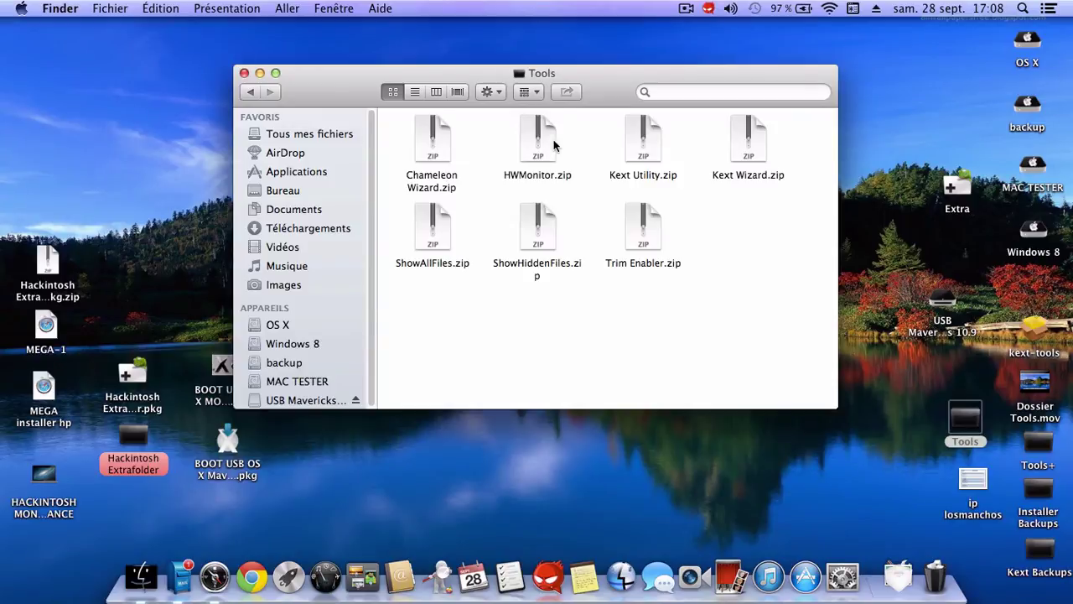
Extract Kext Wizard.zip and place the Kext Wizard application in the free space below the archive.
double_click(752, 141)
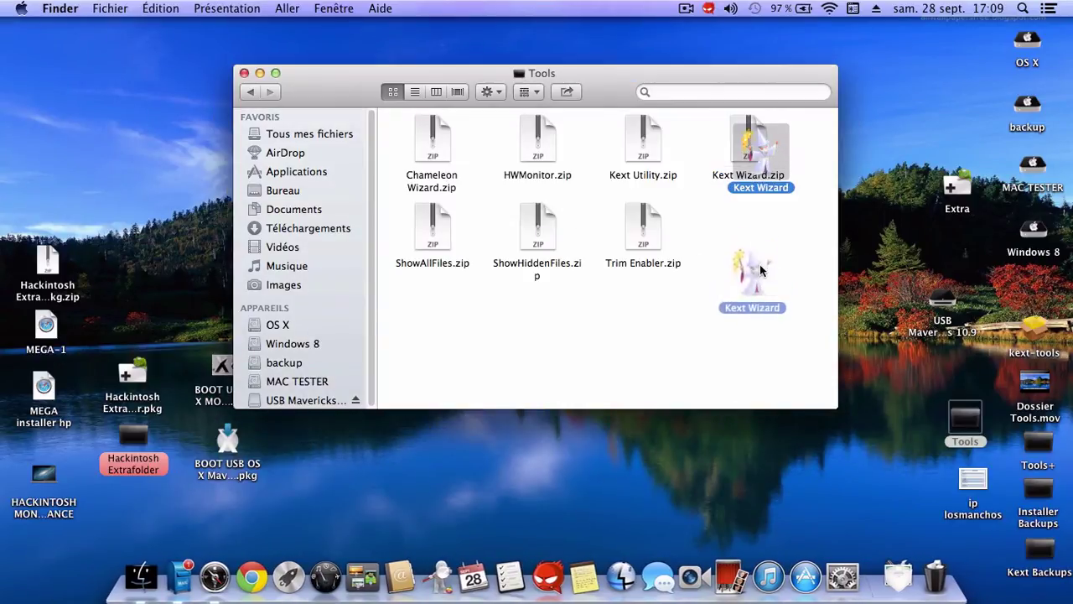
left_click_drag(755, 275, 545, 252)
left_click(635, 309)
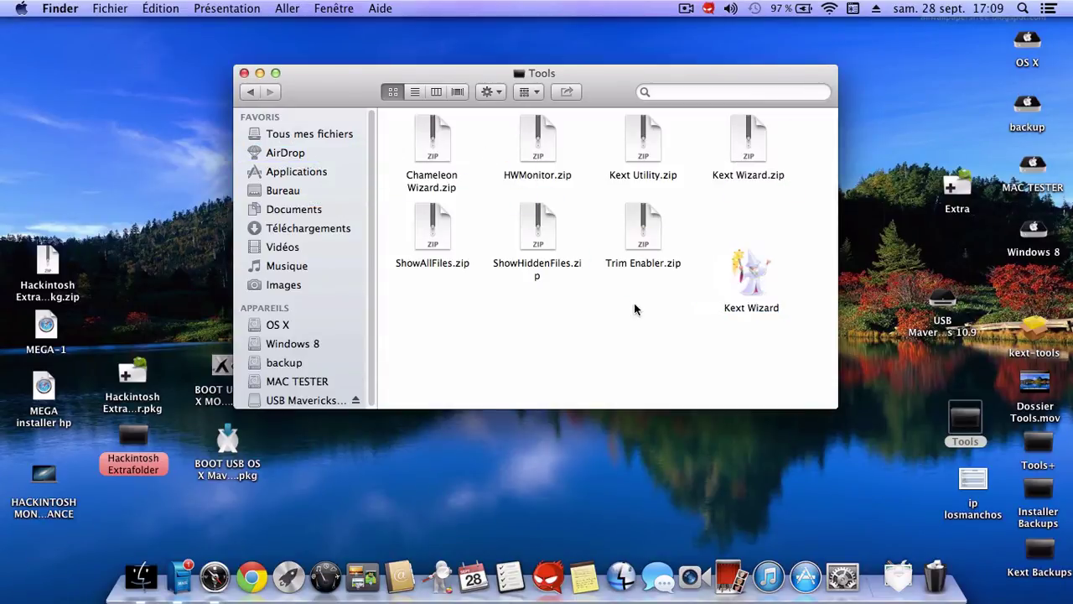
Extract Chameleon Wizard.zip and Trim Enabler.zip, moving the Chameleon Wizard archive and the Trim Enabler application into the Tools folder's lower free space.
double_click(432, 151)
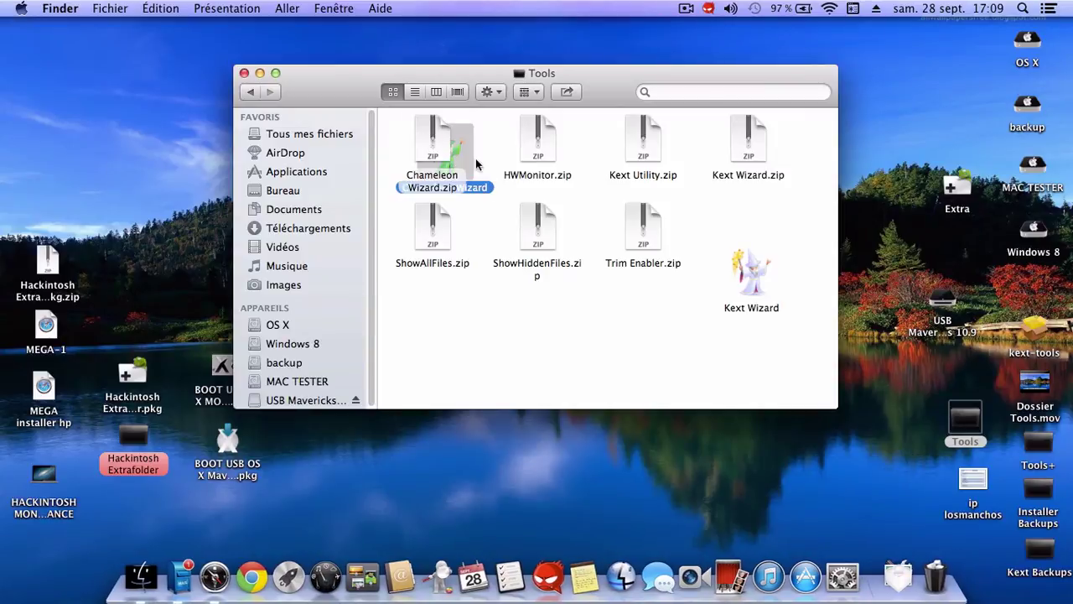
left_click_drag(453, 155, 687, 343)
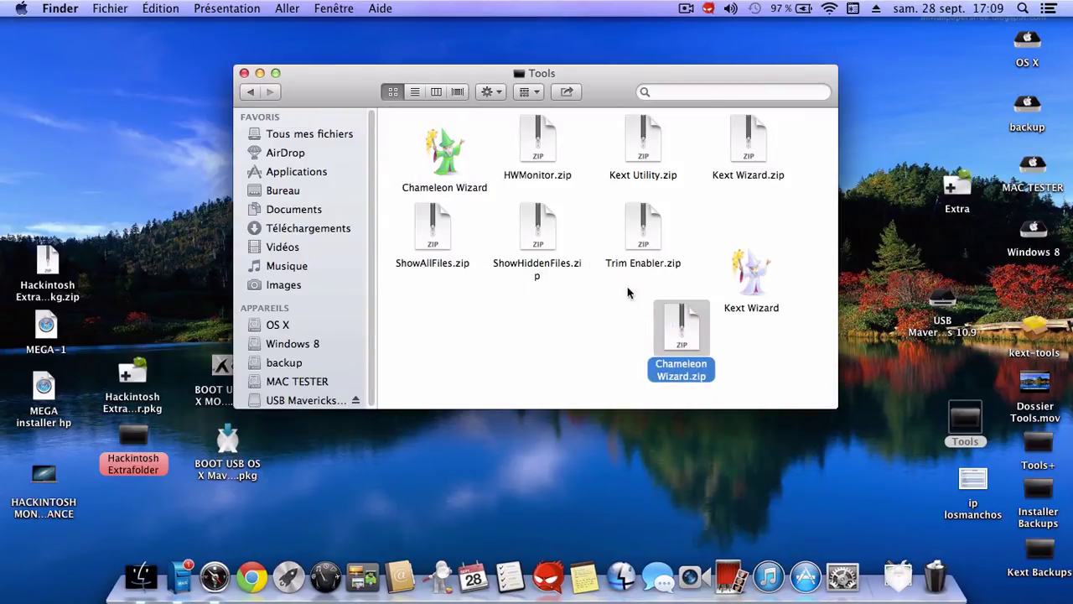
left_click(628, 293)
double_click(640, 239)
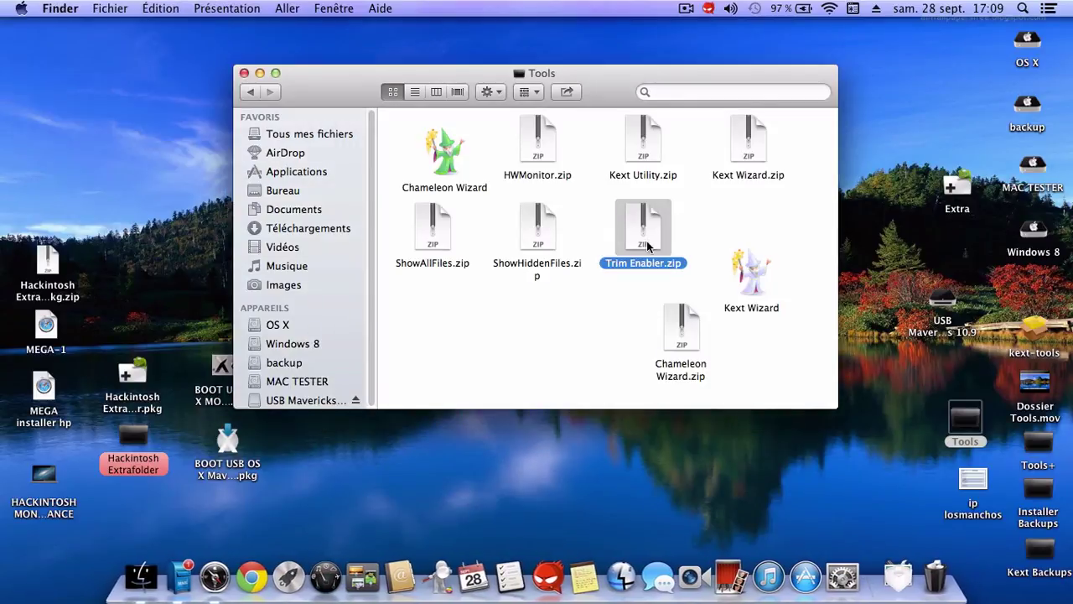
left_click_drag(660, 245, 287, 176)
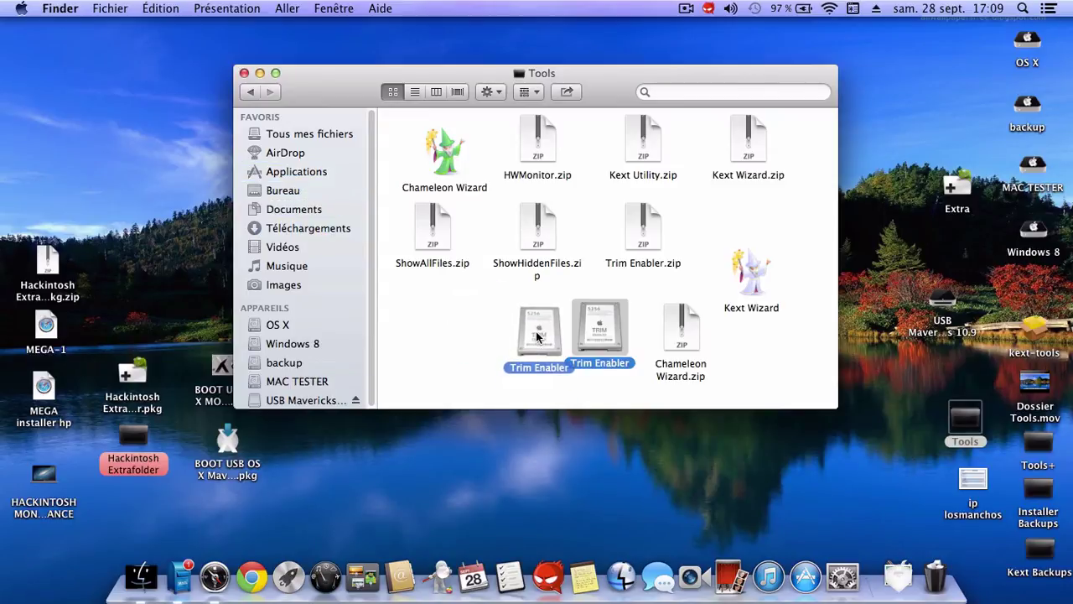
Launch Trim Enabler from the Applications folder and allow it to check for updates automatically.
left_click(283, 171)
scroll(702, 287, "down", 15)
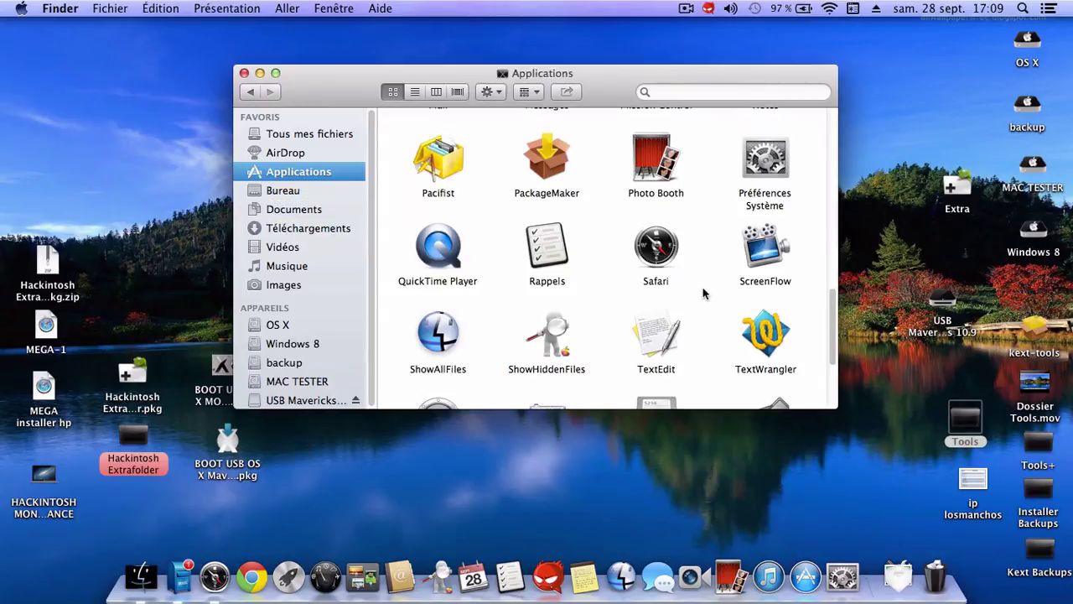
left_click(673, 271)
double_click(673, 271)
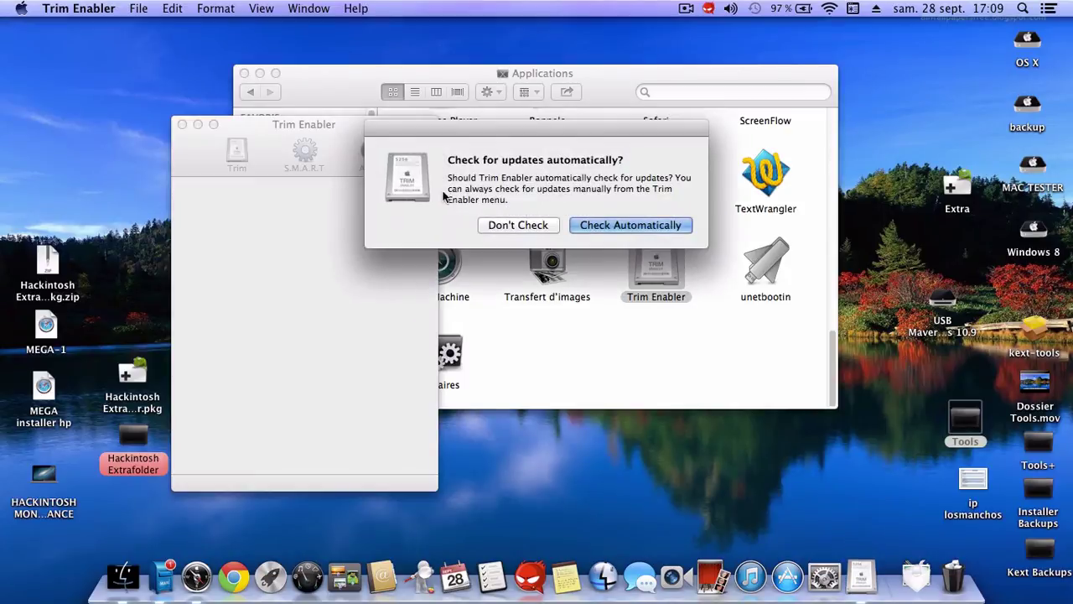
left_click(582, 226)
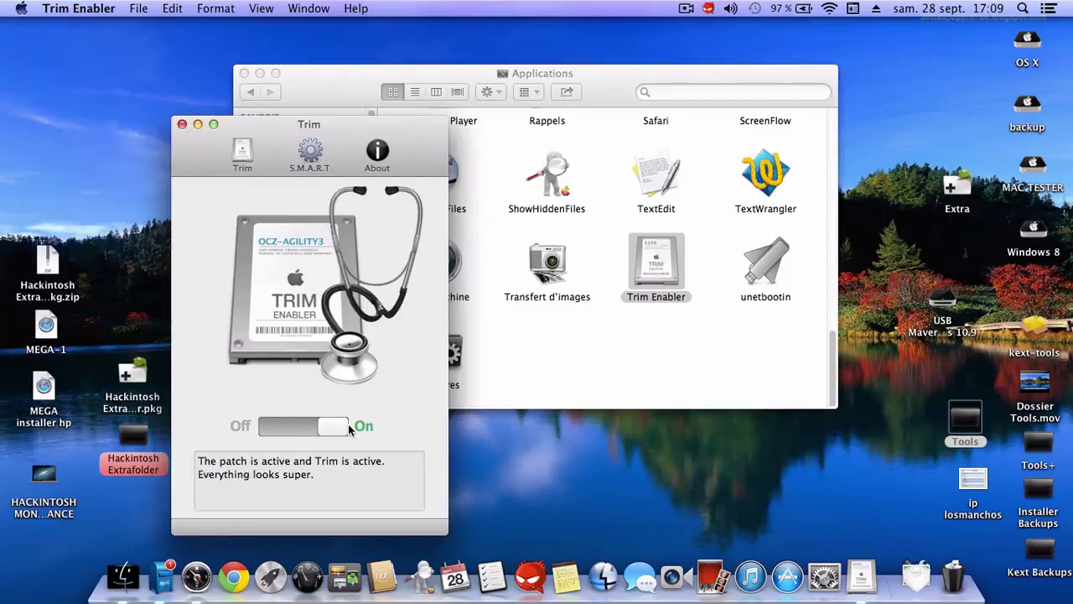
Try toggling the Trim switch, cancel the authorization request and close Trim Enabler.
left_click(348, 425)
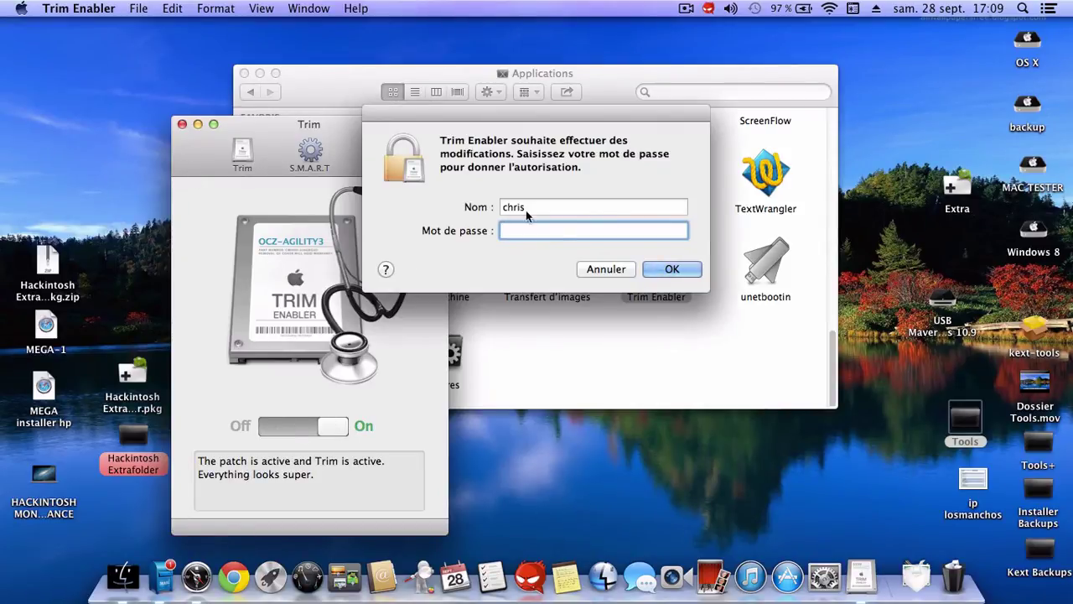
key("Escape")
left_click(182, 123)
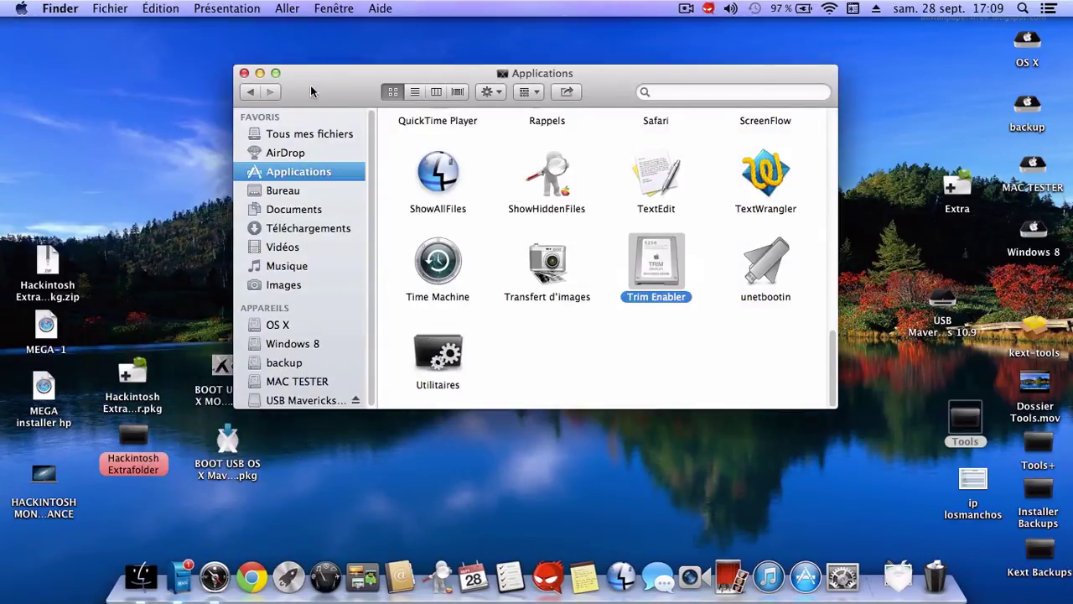
Launch Kext Wizard from the Applications folder and move the Applications and Kext Wizard windows up to free room on the desktop.
mouse_move(310, 82)
left_mouse_down()
mouse_move(415, 74)
mouse_move(317, 76)
left_mouse_up()
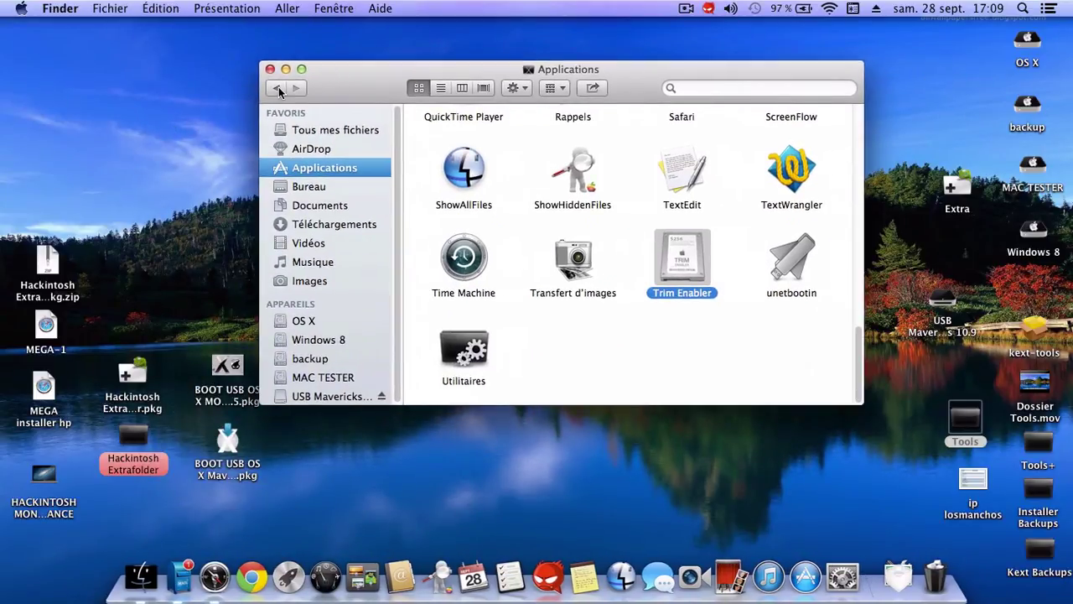
left_click(279, 87)
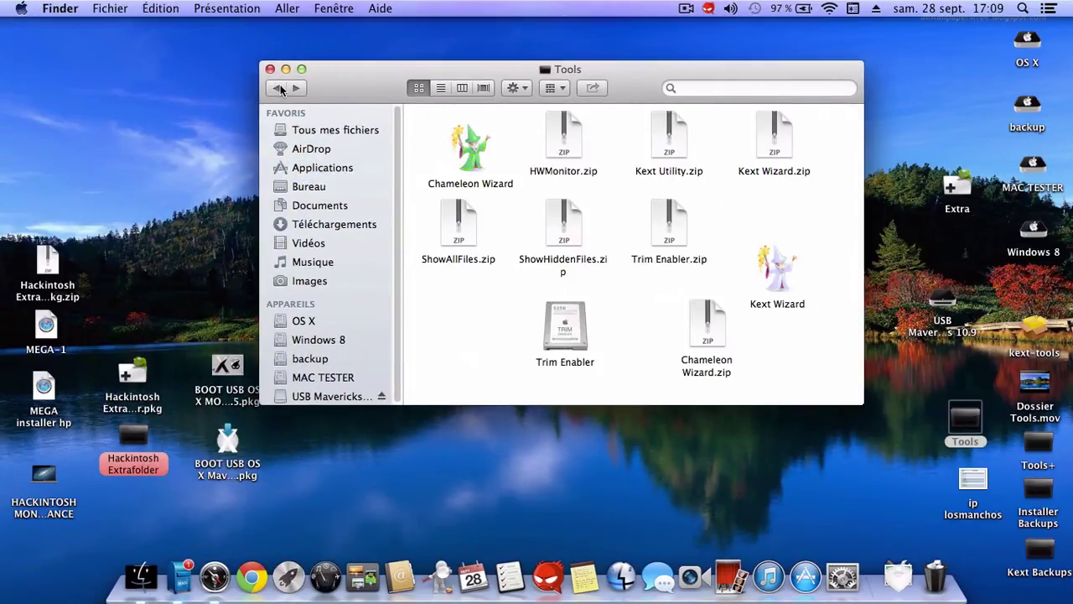
left_click(343, 168)
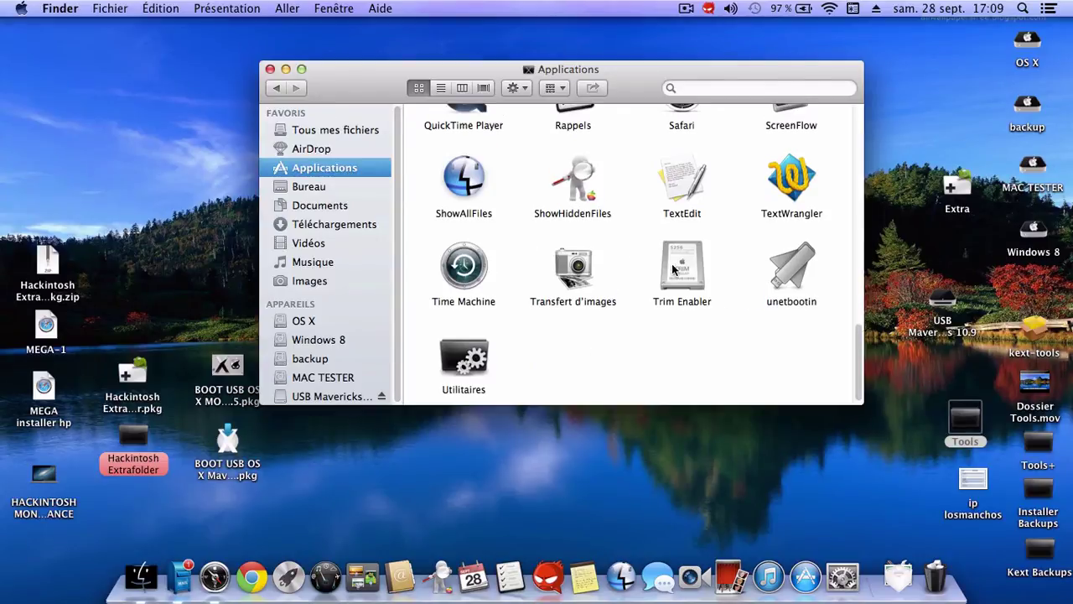
scroll(673, 268, "up", 12)
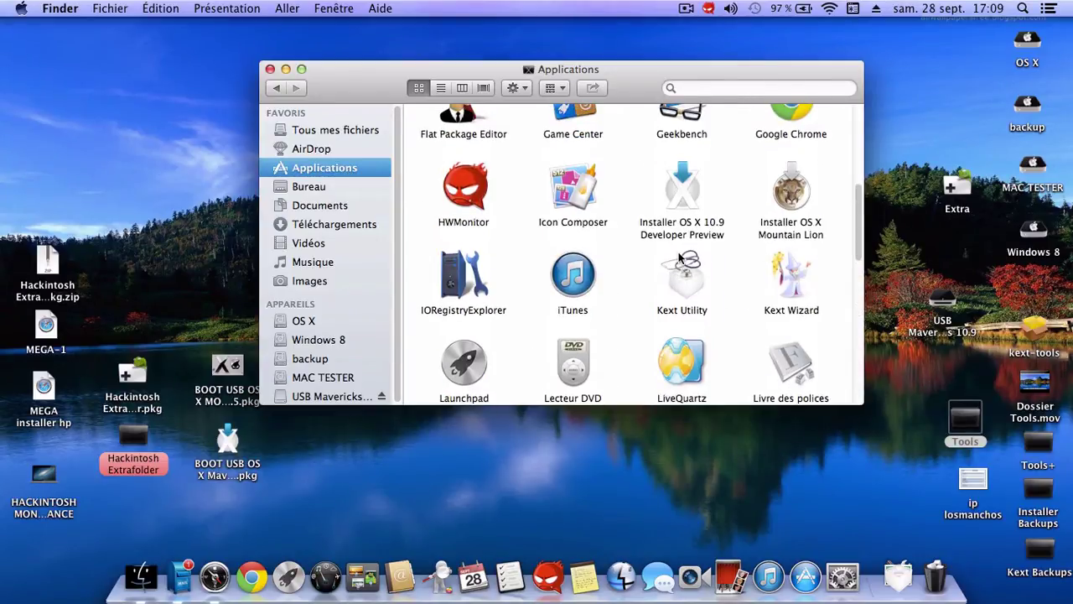
double_click(796, 302)
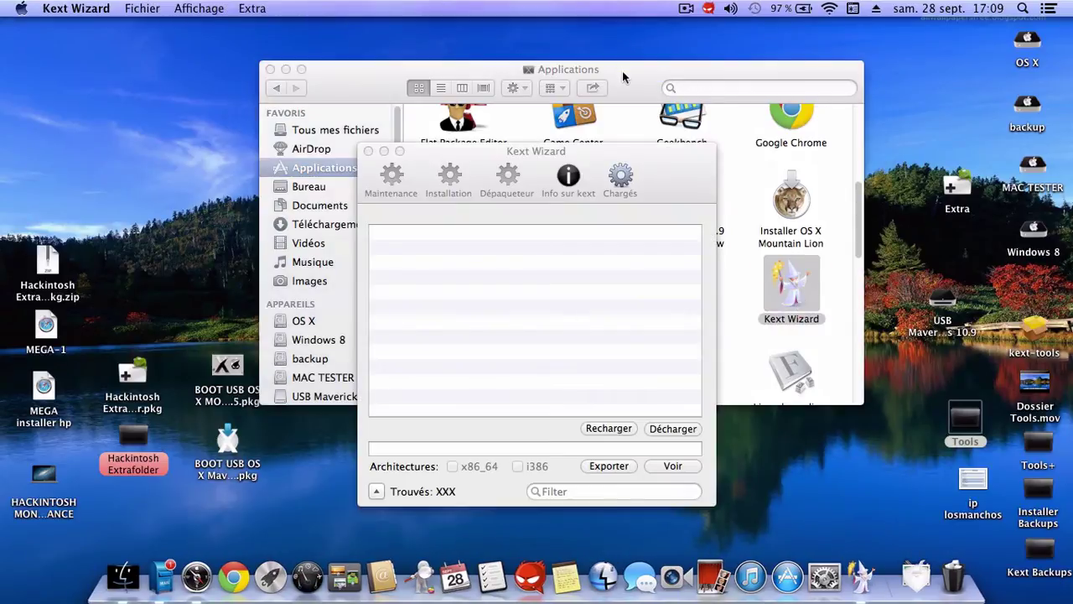
left_click_drag(623, 77, 519, 15)
left_click(601, 382)
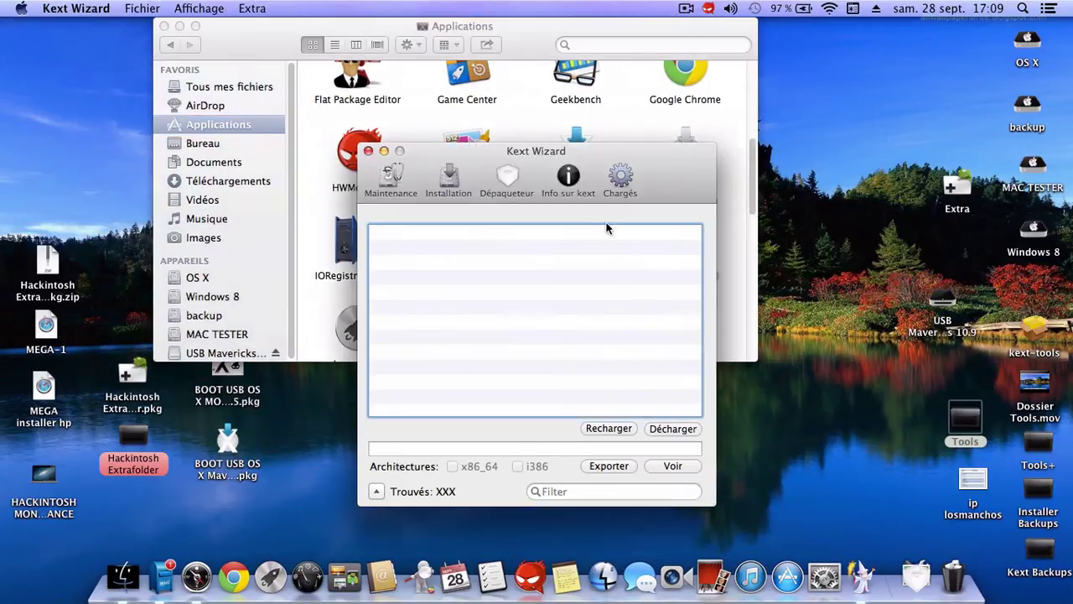
left_click_drag(590, 149, 431, 30)
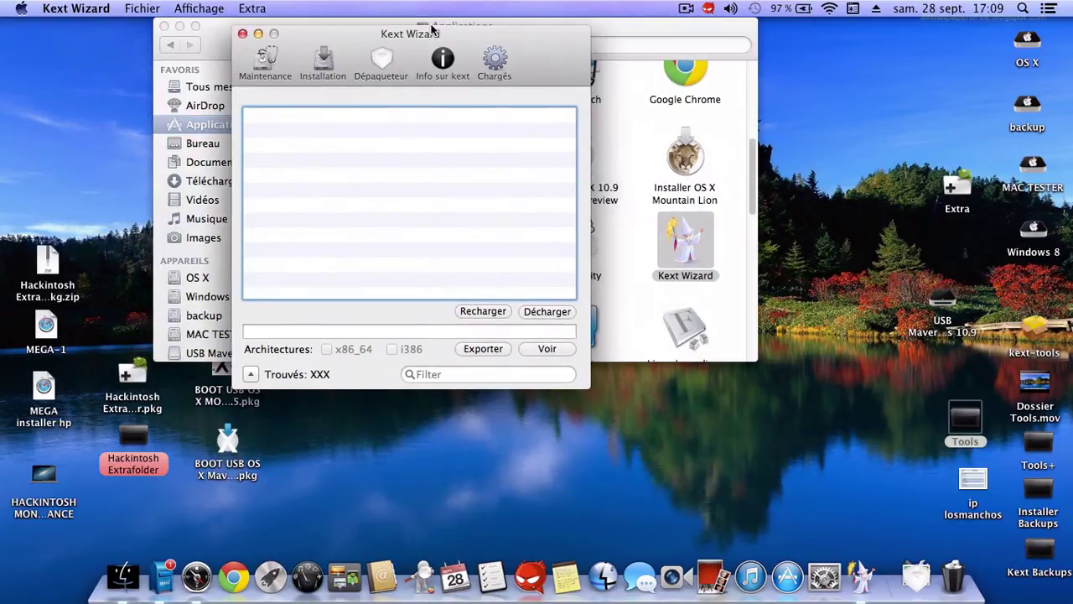
Show Kext Wizard's kext installation page and set the destination to Système/Bibliothèque/Extensions.
left_click(323, 73)
left_click_drag(555, 52, 539, 42)
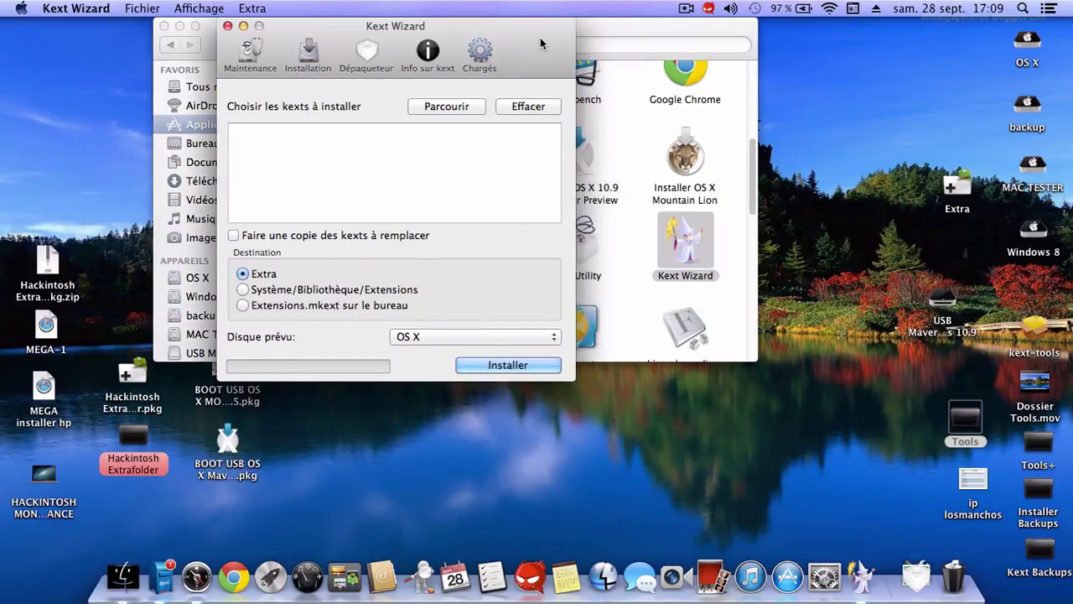
left_click(249, 290)
left_click_drag(524, 46, 545, 50)
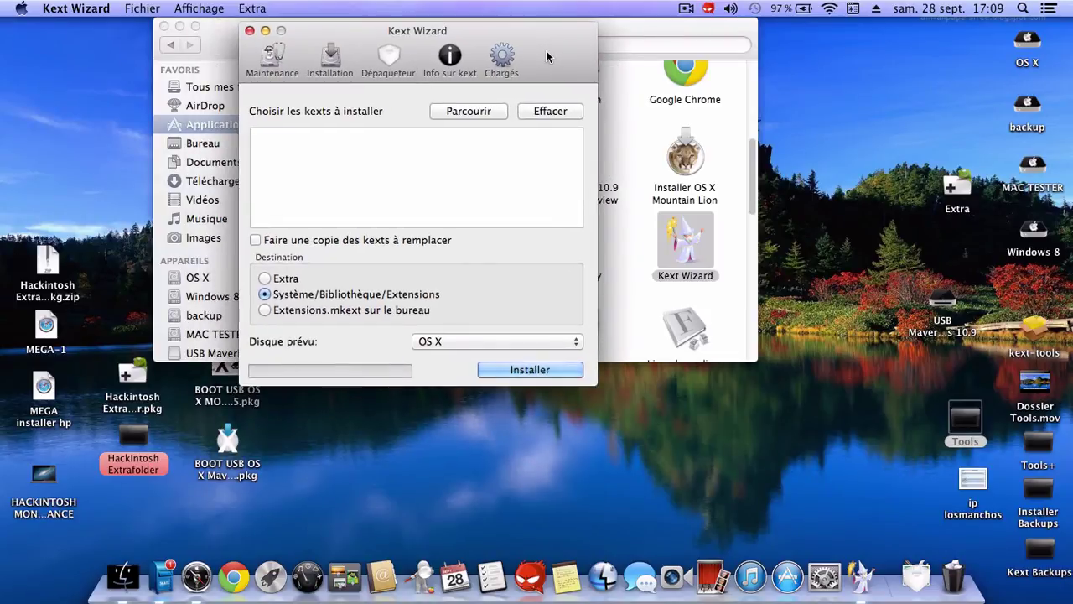
Open the desktop Tools folder's kext+tools/kext+ subfolder and place its window beside Kext Wizard.
double_click(960, 420)
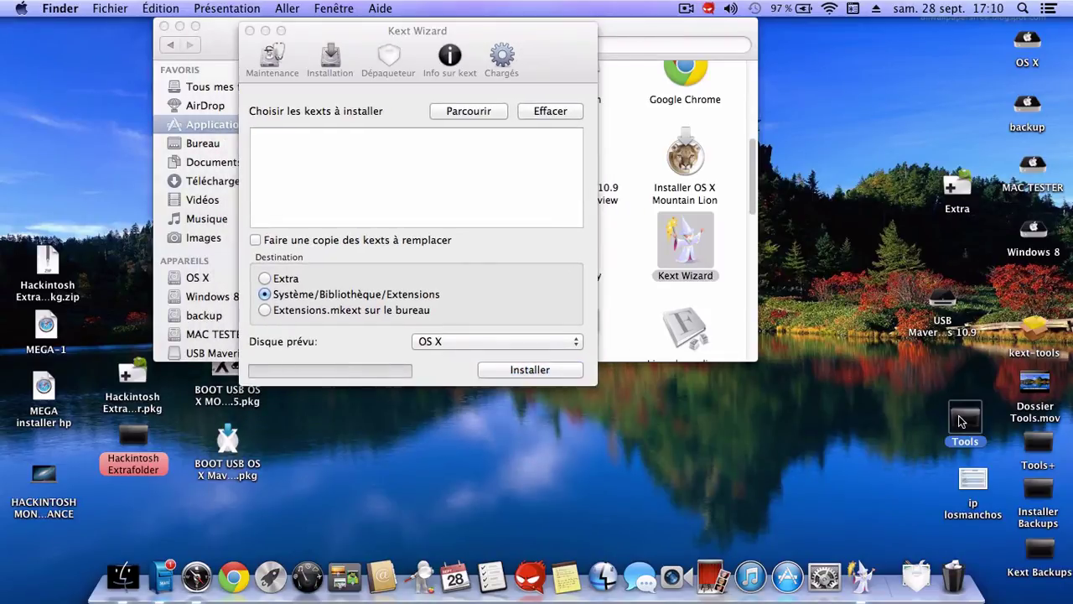
left_click_drag(328, 75, 807, 210)
left_click_drag(790, 154, 724, 82)
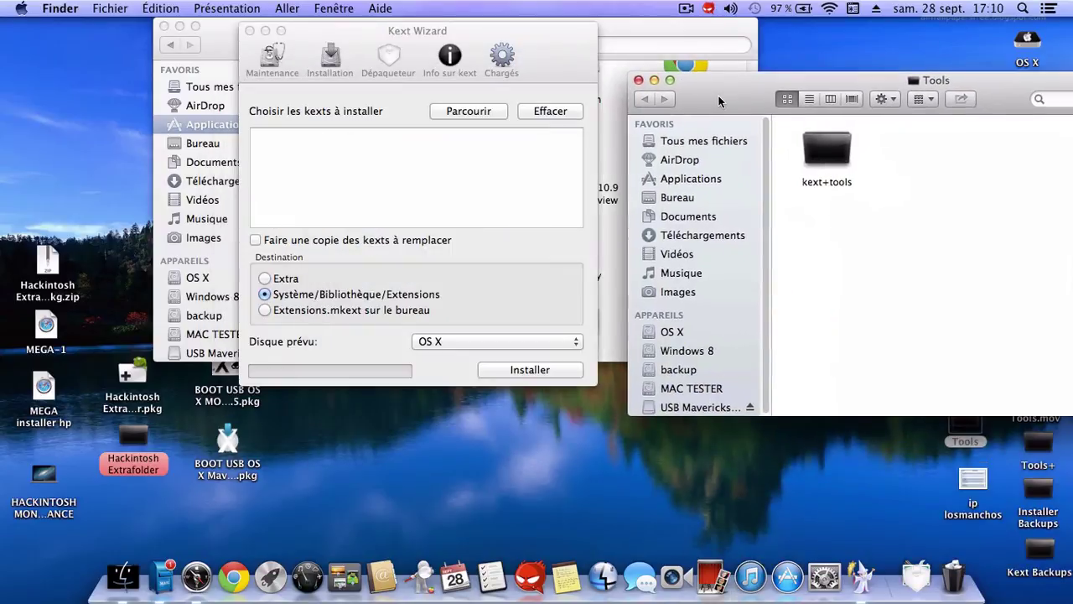
double_click(826, 166)
double_click(826, 150)
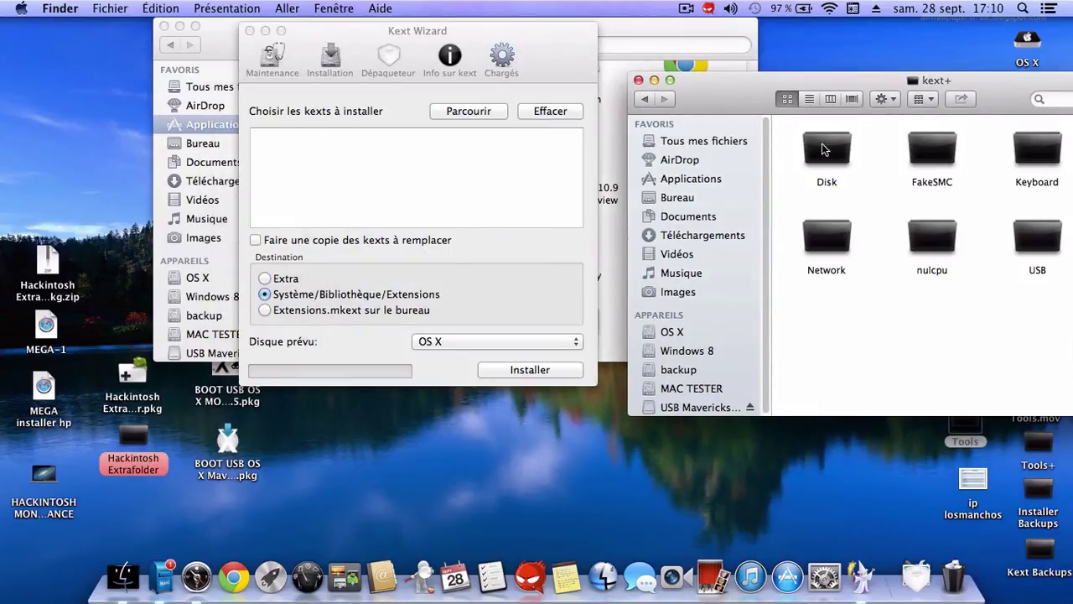
left_click_drag(734, 96, 695, 102)
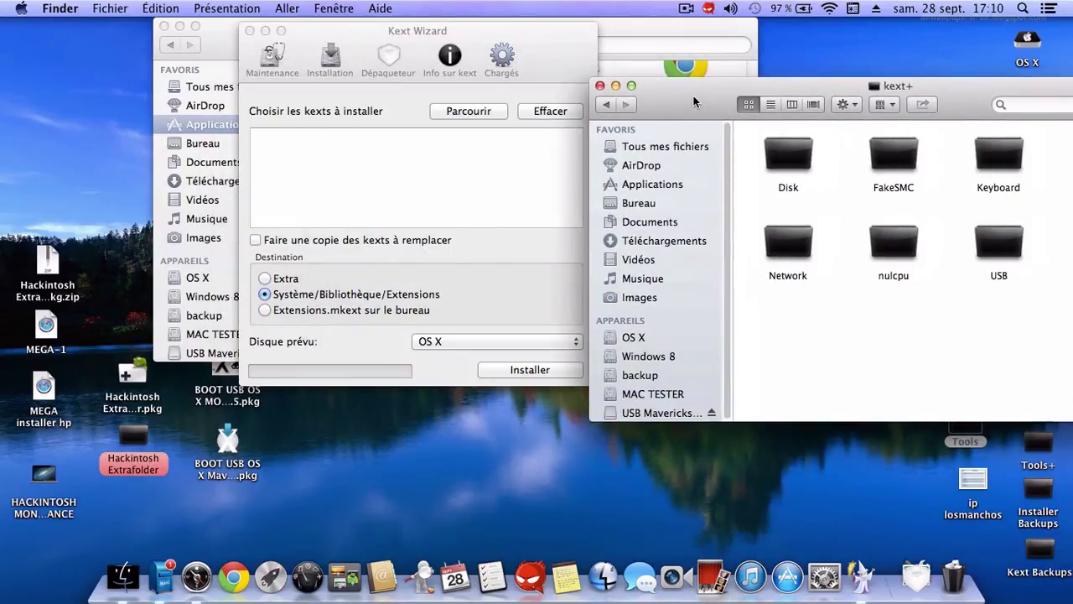
Add FakeSMC.kext from the FakeSMC folder to Kext Wizard's installation list and return to the kext+ folder.
double_click(893, 158)
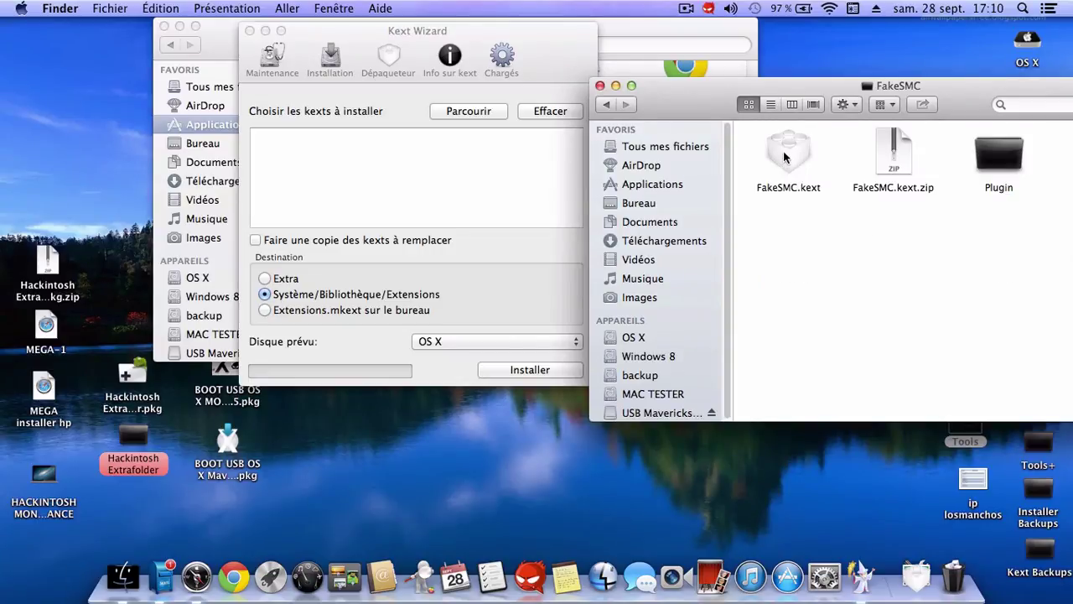
left_click_drag(792, 160, 398, 172)
left_click(606, 104)
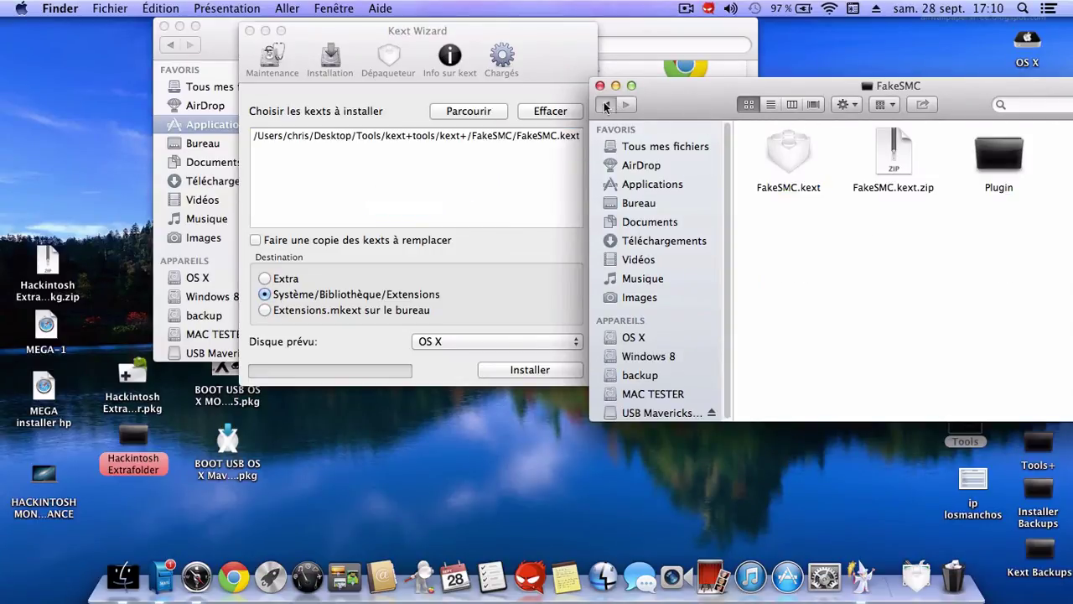
Add NullCPUPowerManagement.kext from the nulcpu folder to Kext Wizard's installation list, keeping the folder window beside the list.
left_click_drag(964, 120, 869, 93)
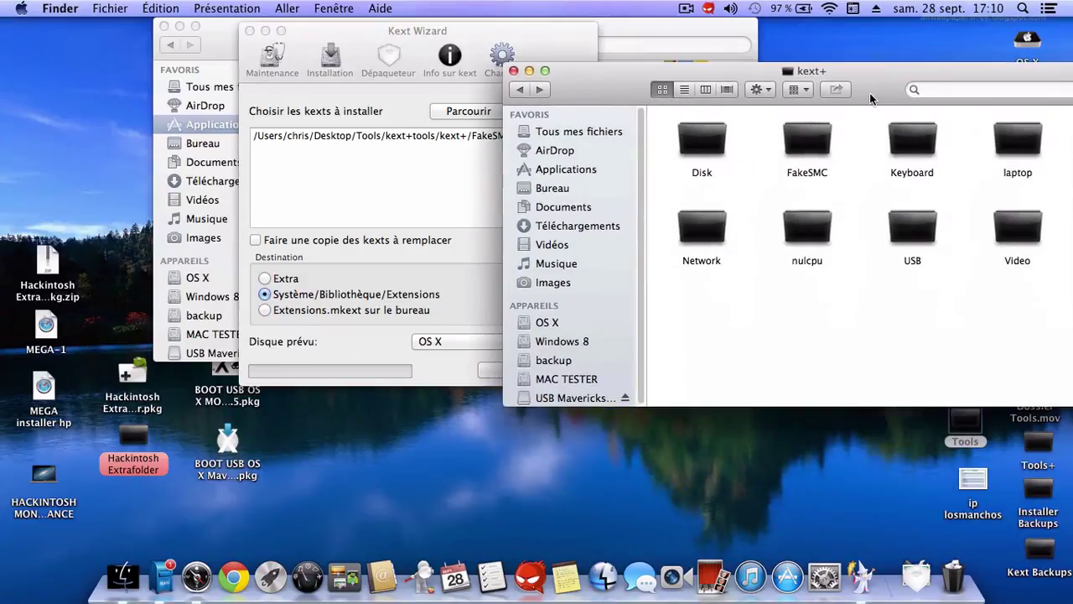
double_click(801, 217)
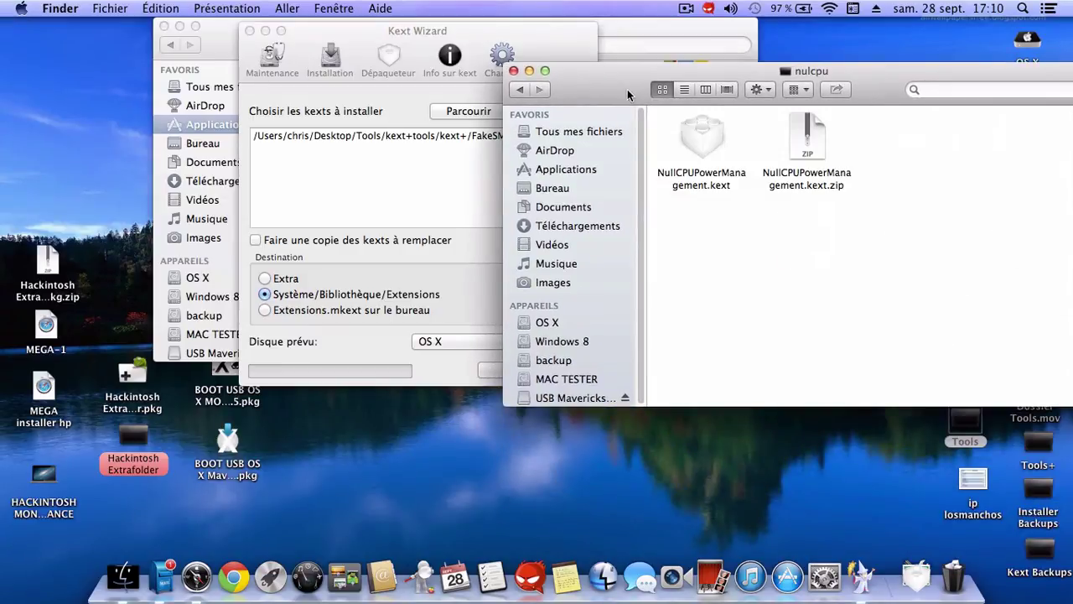
left_click_drag(628, 95, 717, 94)
left_click_drag(790, 138, 411, 183)
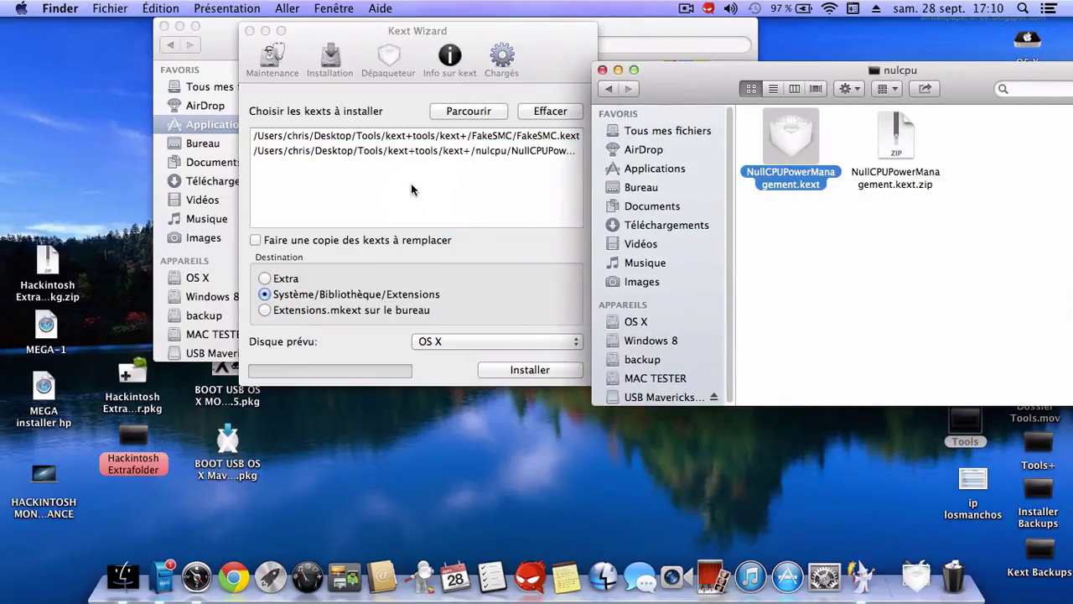
left_click_drag(667, 82, 708, 92)
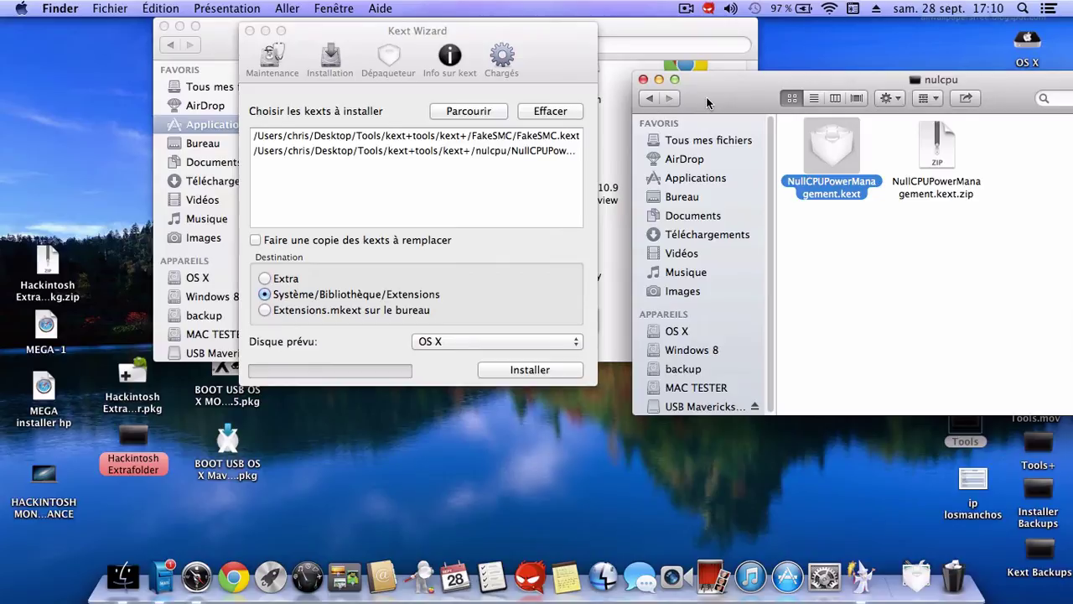
left_click_drag(706, 97, 682, 87)
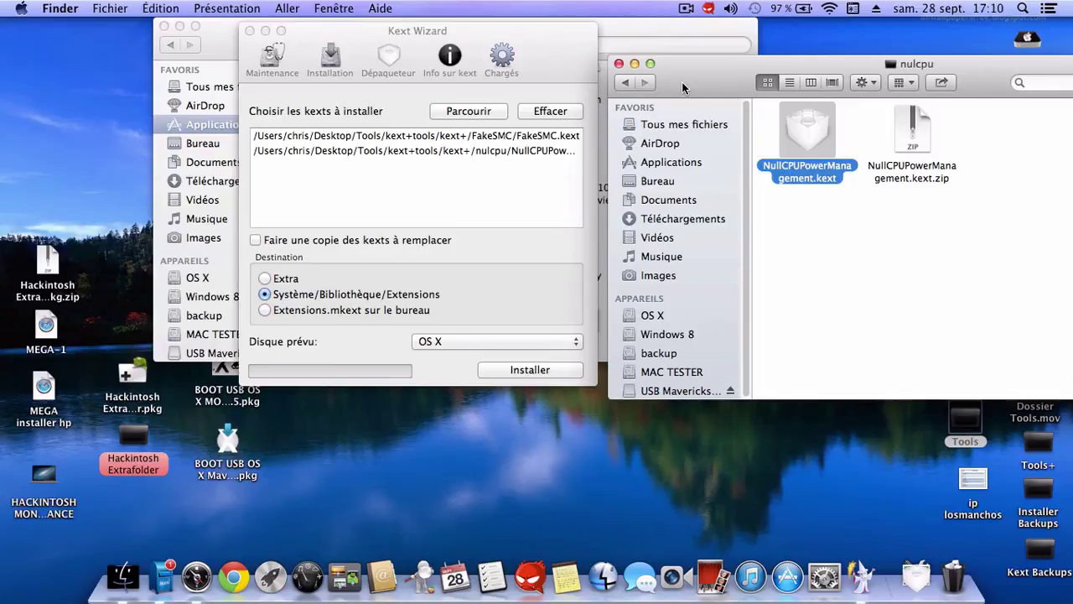
Extract RealtekRTL81xx.kext.zip in the Network/Ethernet folder of kext+ and move the extracted kext to the desktop.
left_click(626, 82)
left_click_drag(729, 98, 631, 81)
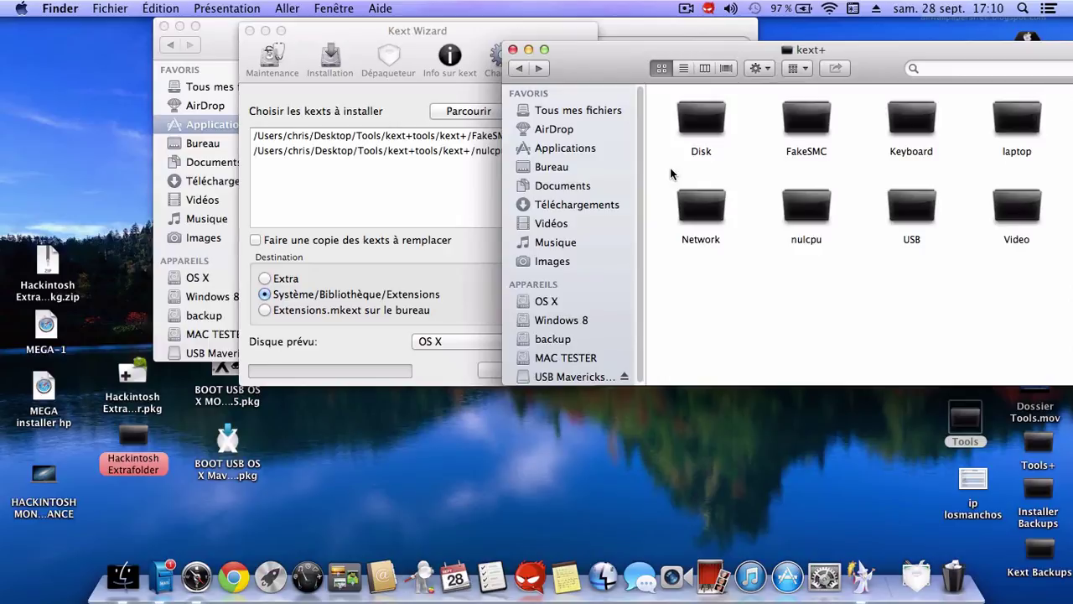
double_click(692, 233)
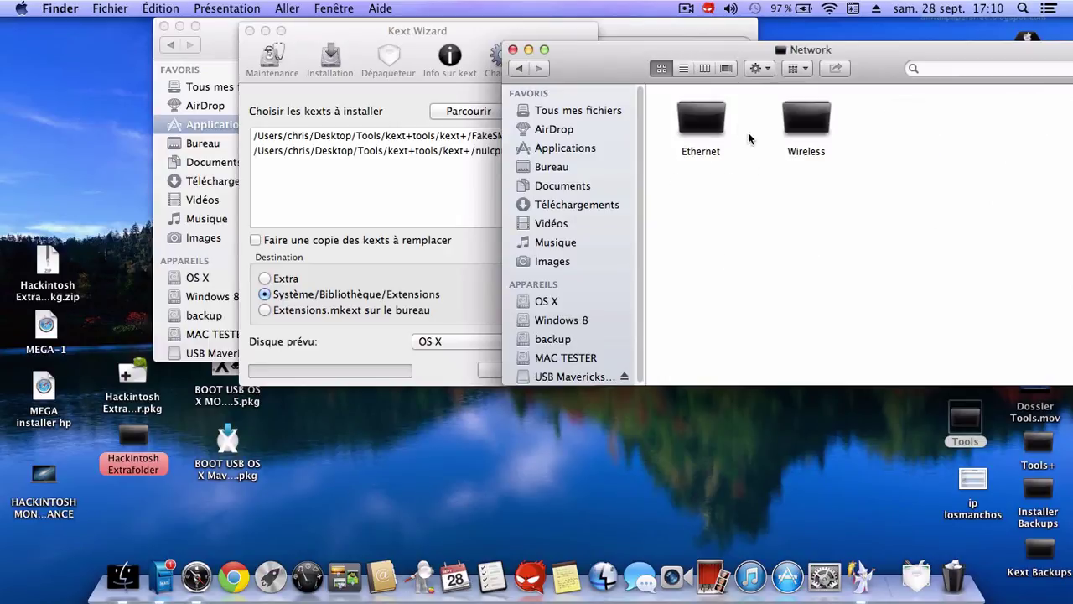
double_click(719, 117)
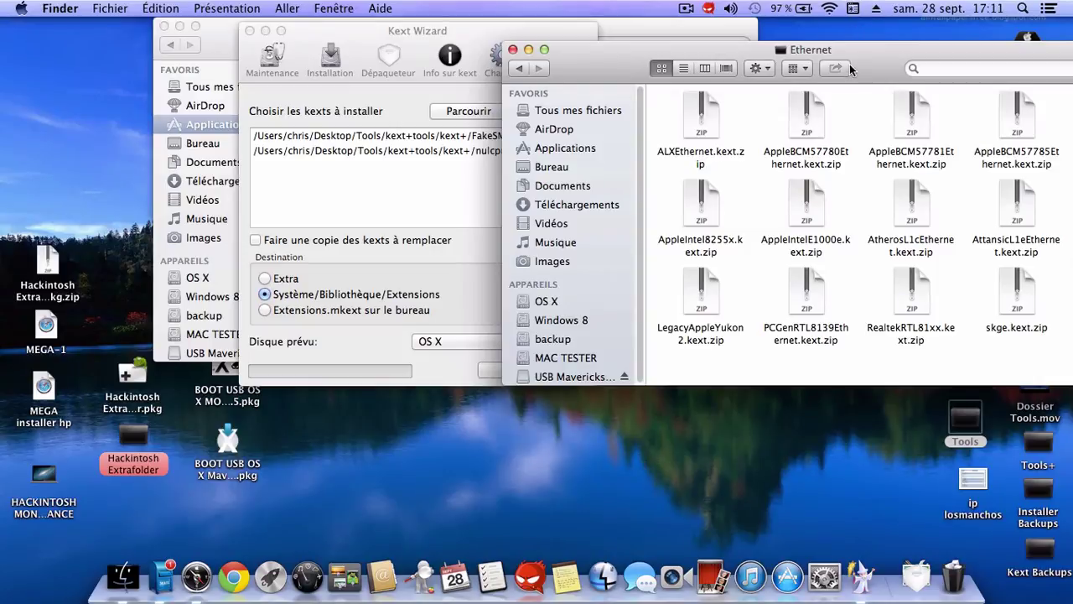
left_click_drag(875, 81, 850, 59)
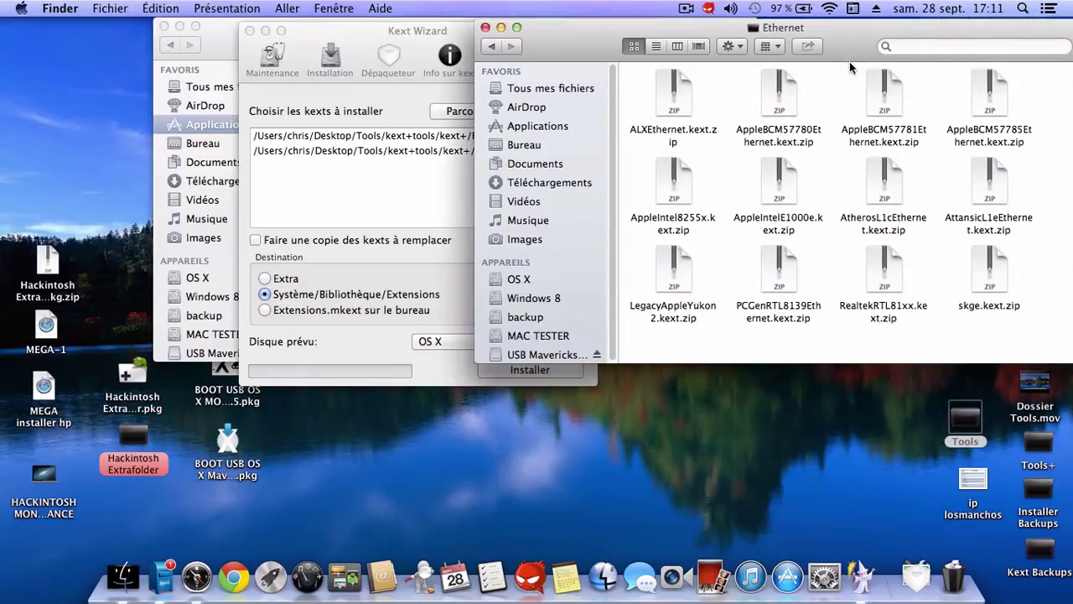
double_click(887, 277)
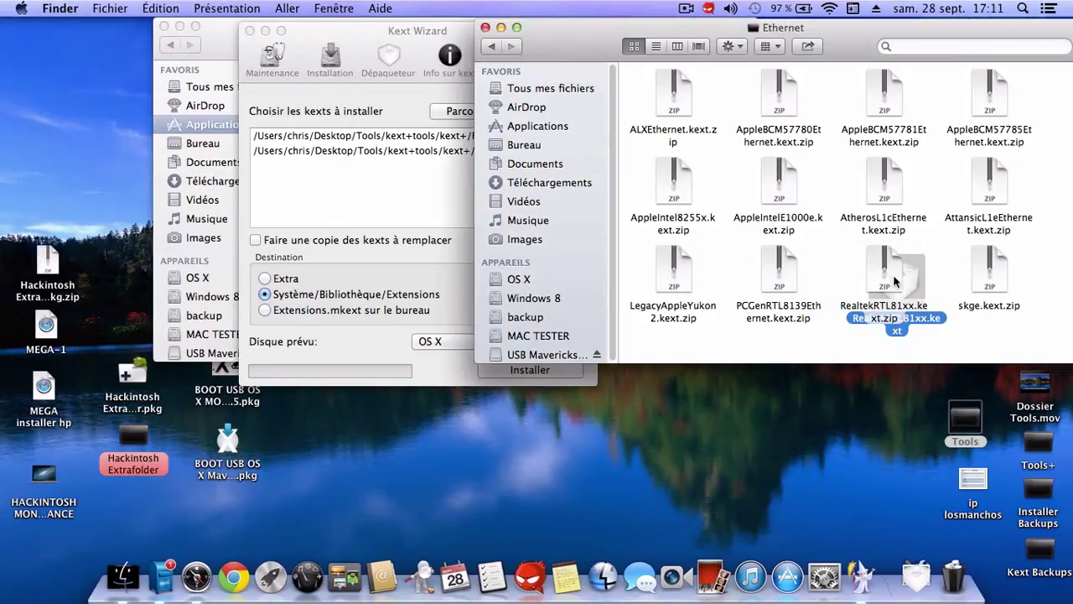
left_click_drag(893, 282, 842, 459)
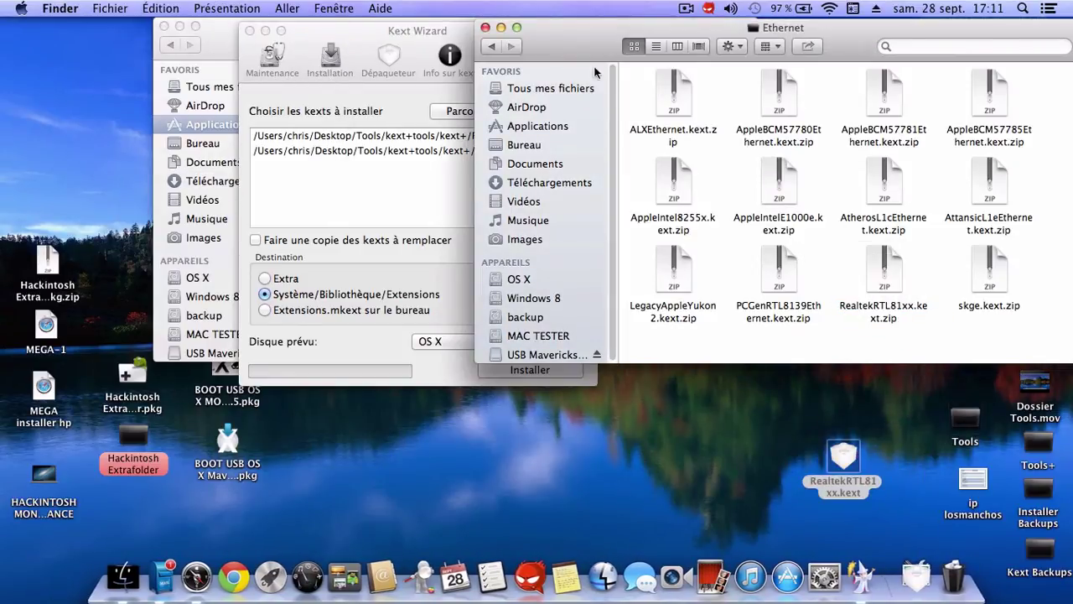
Close the open folder windows and add RealtekRTL81xx.kext from the desktop to Kext Wizard's installation list.
left_click(484, 27)
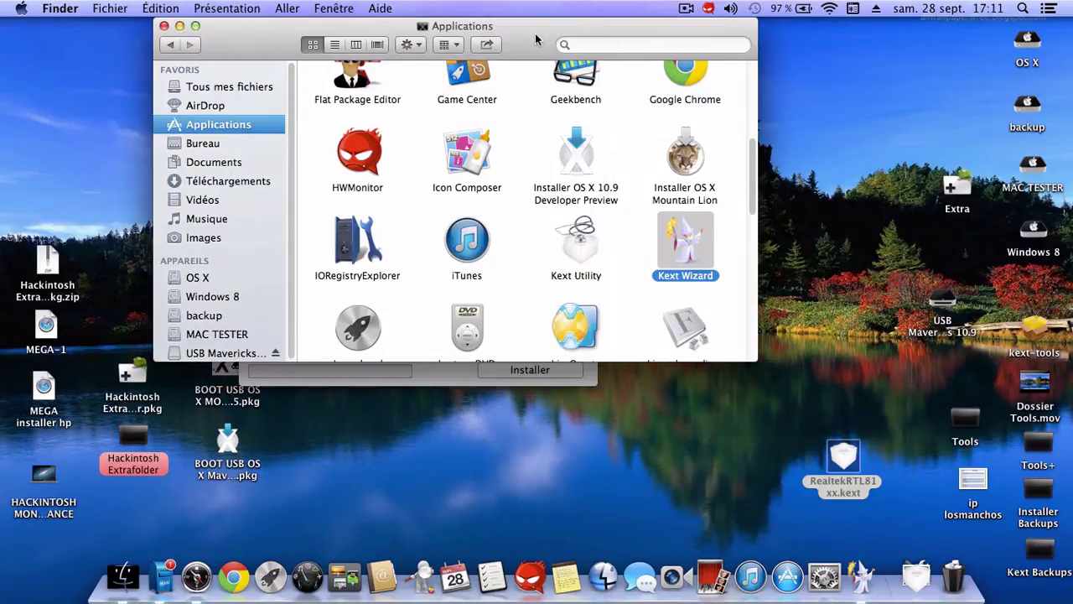
left_click_drag(534, 32, 553, 32)
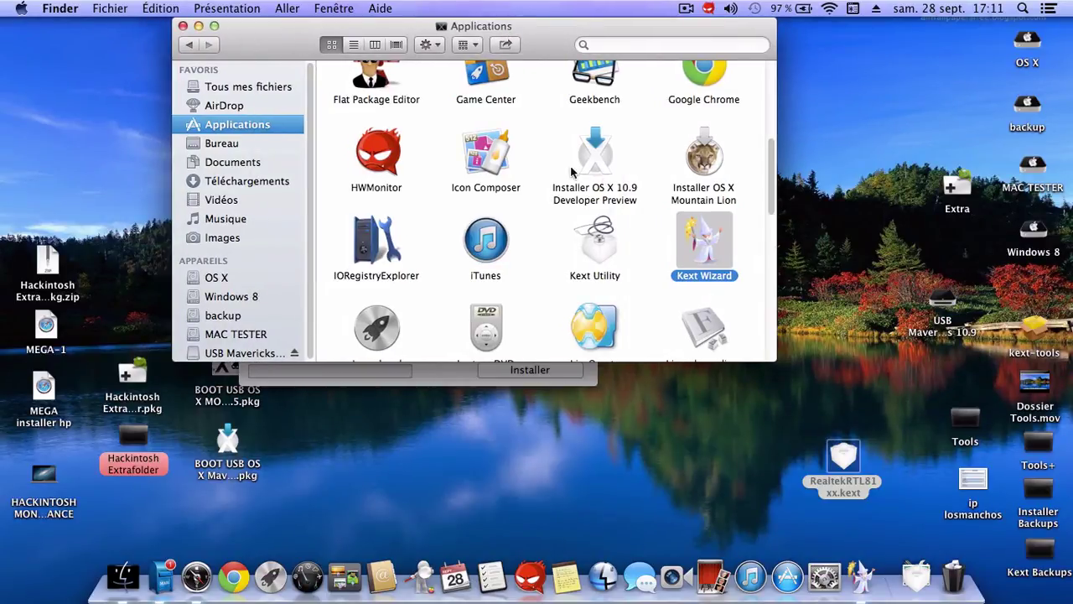
left_click(182, 26)
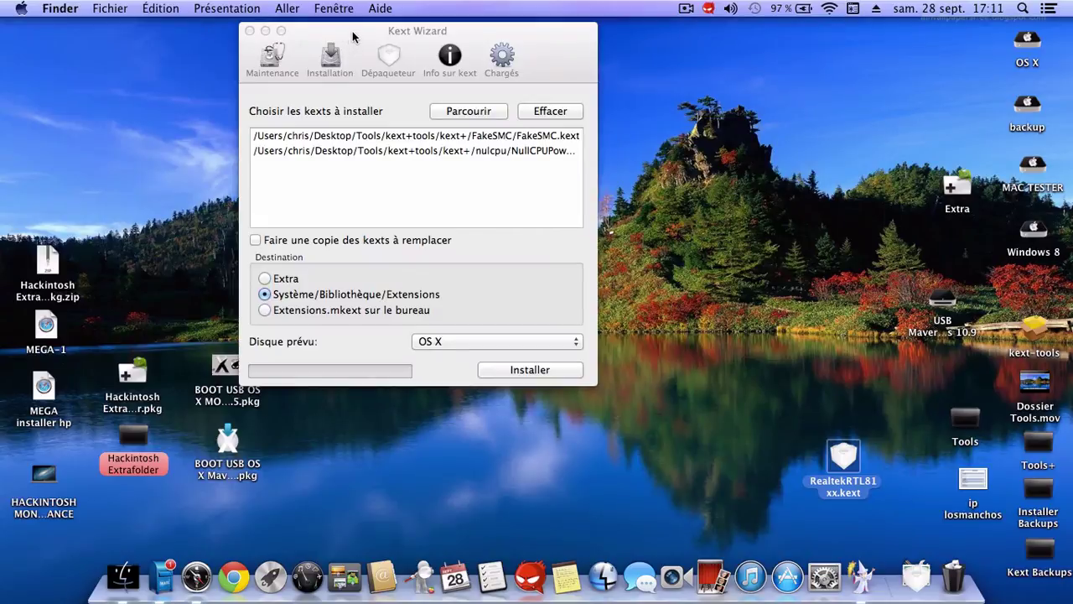
left_click_drag(353, 37, 352, 35)
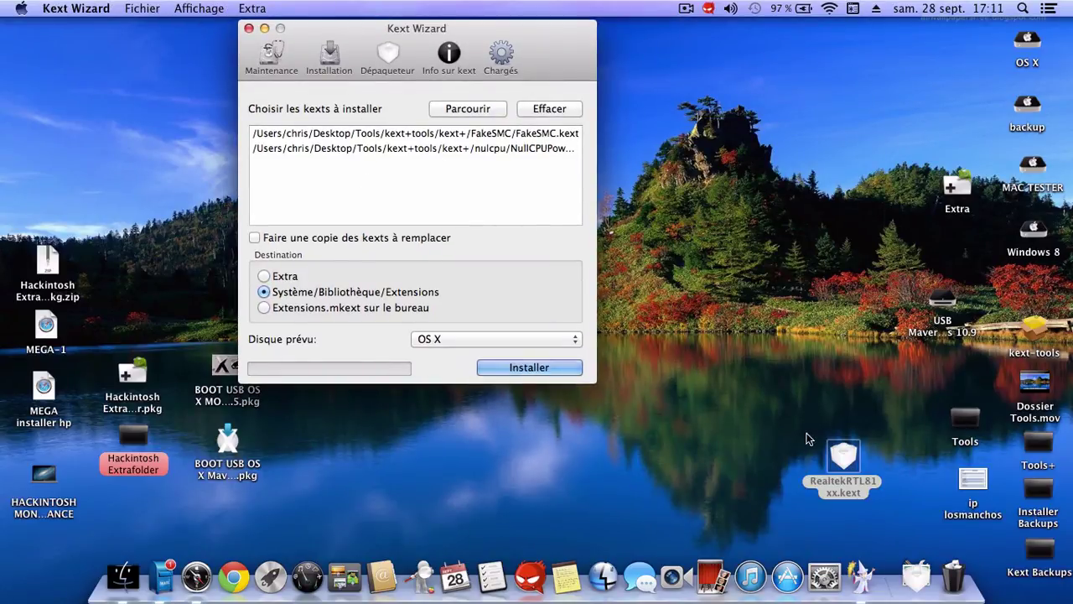
left_click_drag(843, 456, 399, 200)
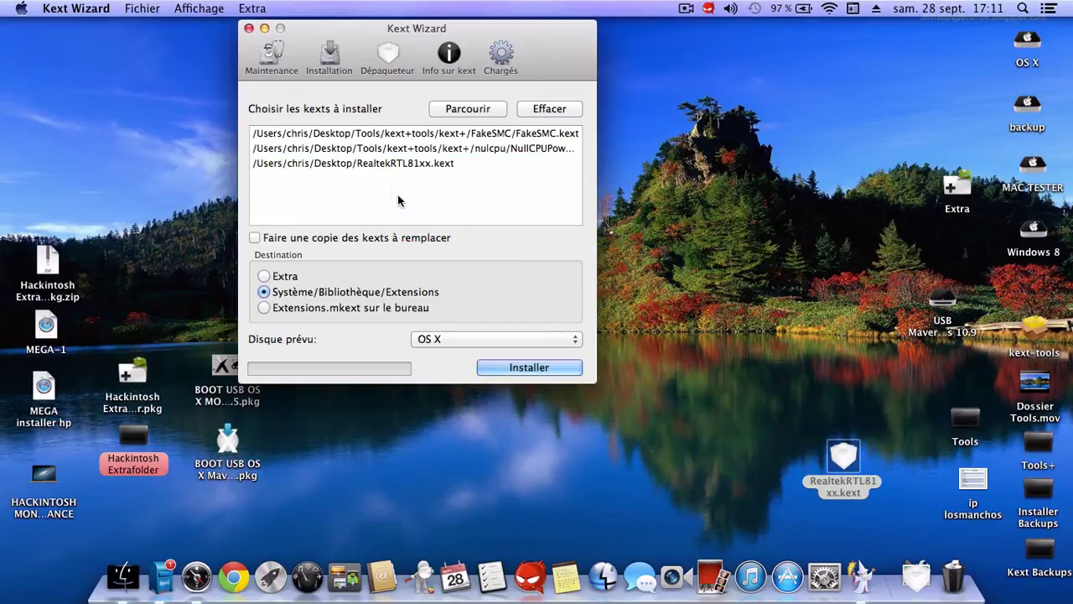
Try installing the listed kexts on the MAC TESTER disk, cancel the authorisation request, and set the target disk back to OS X.
left_click(469, 338)
left_click(467, 327)
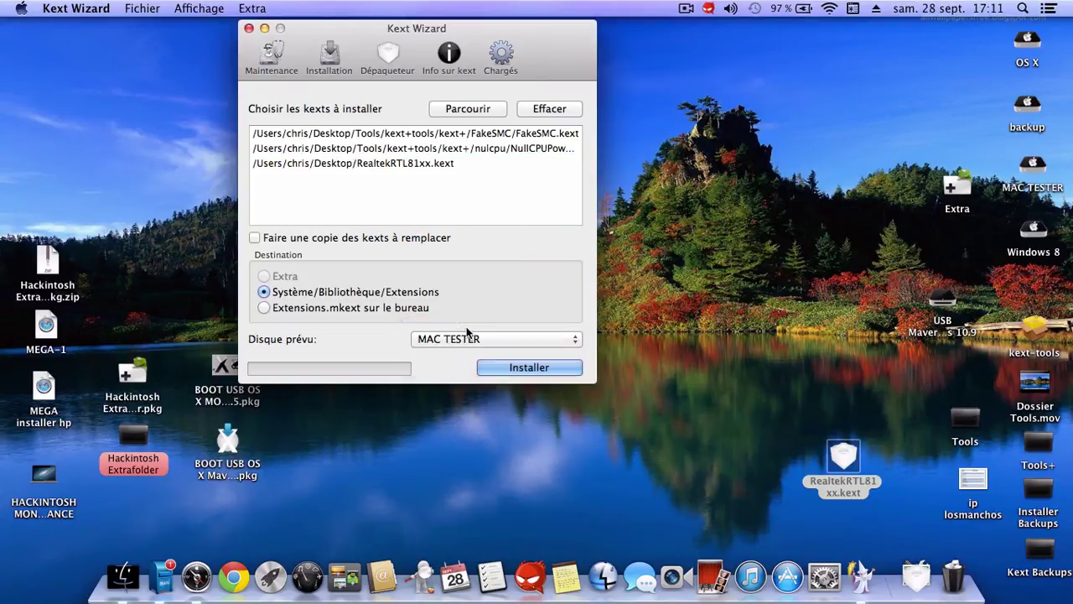
left_click(517, 366)
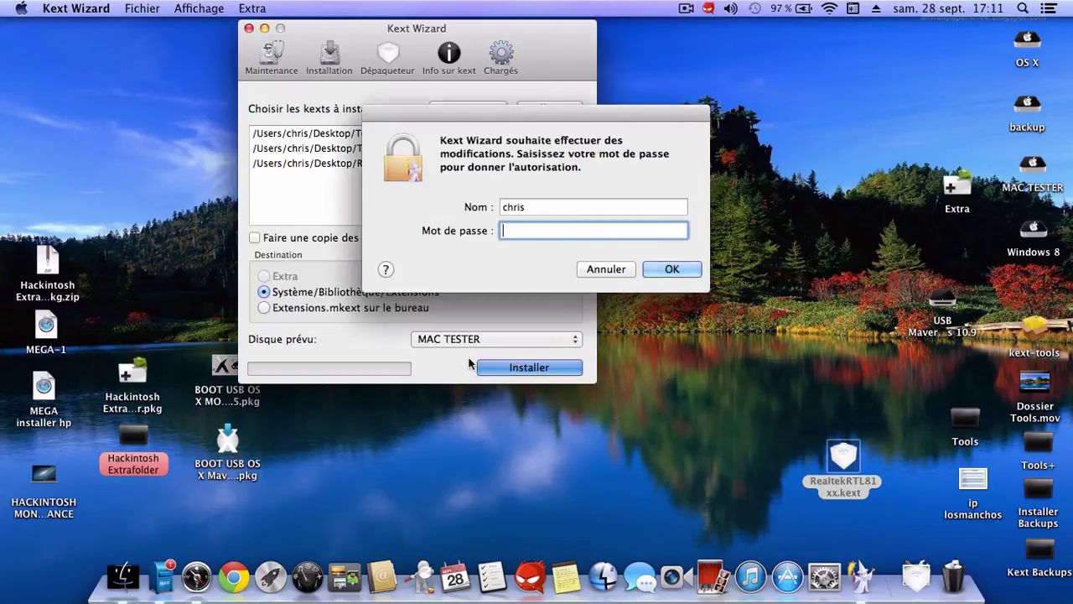
left_click(597, 270)
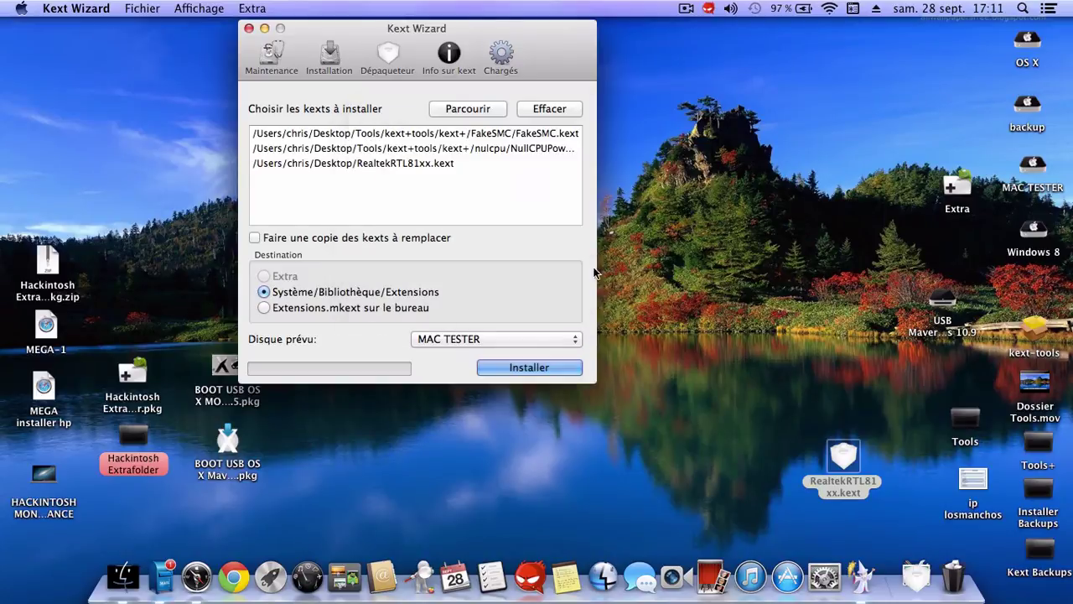
left_click(446, 340)
left_click(436, 353)
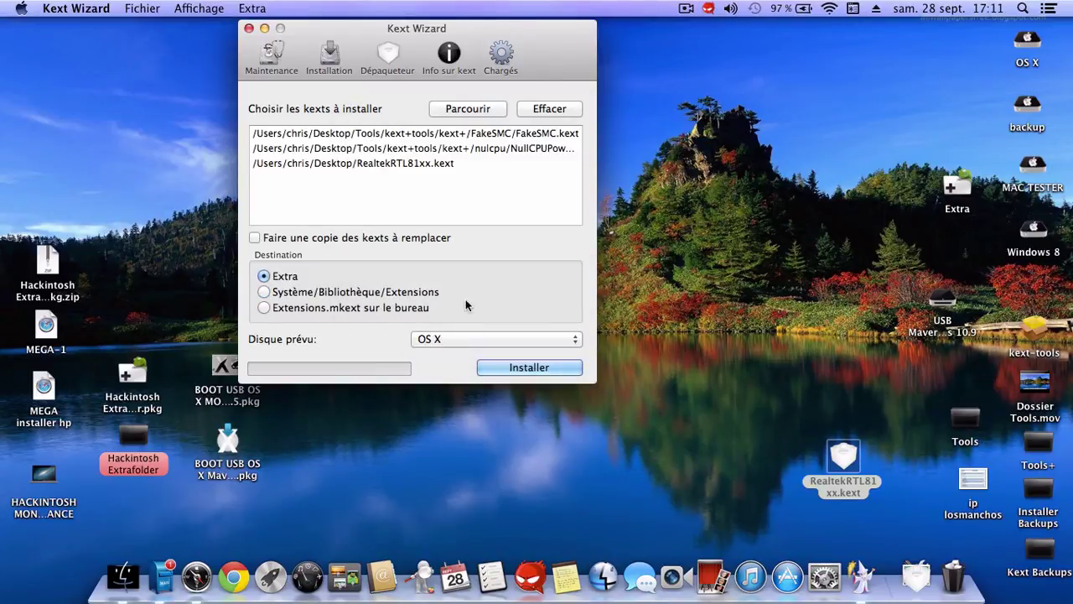
Set the kext destination to Système/Bibliothèque/Extensions and enable copying the kexts being replaced.
left_click_drag(412, 28, 467, 31)
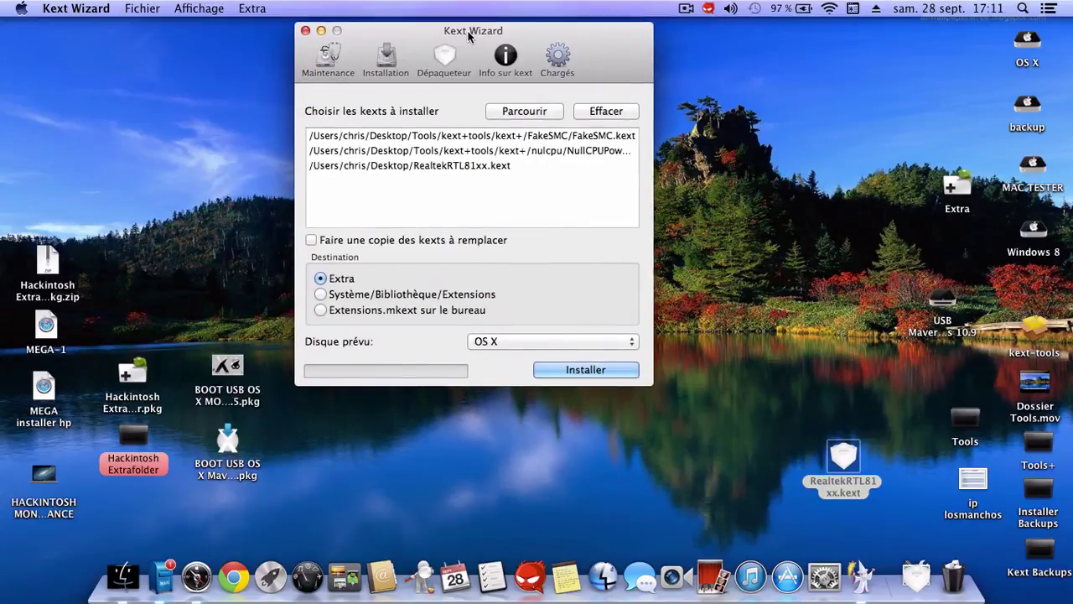
left_click(321, 294)
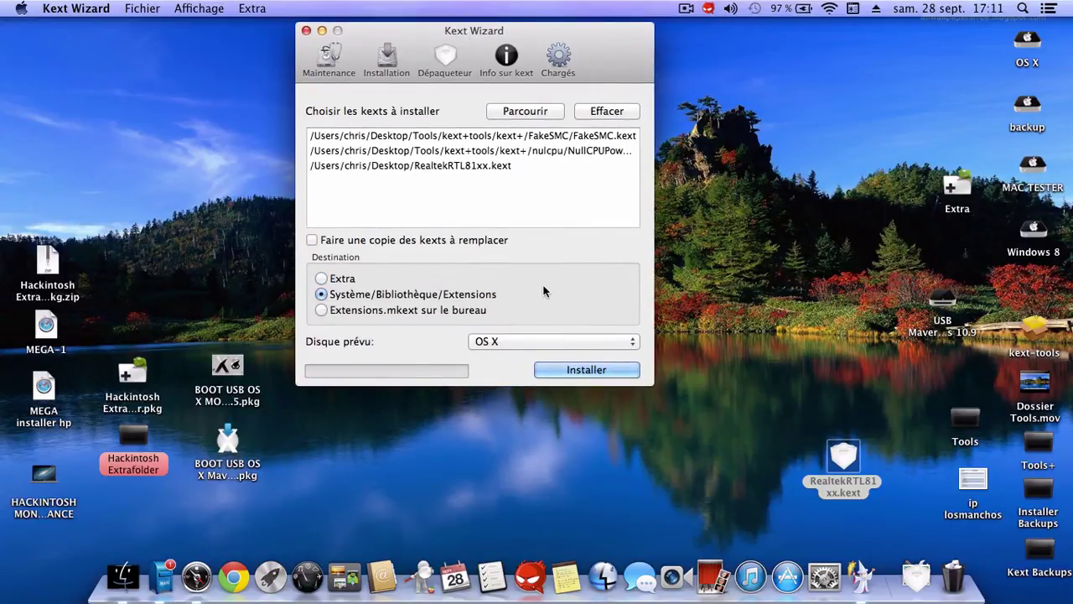
left_click(313, 240)
left_click_drag(531, 31, 535, 39)
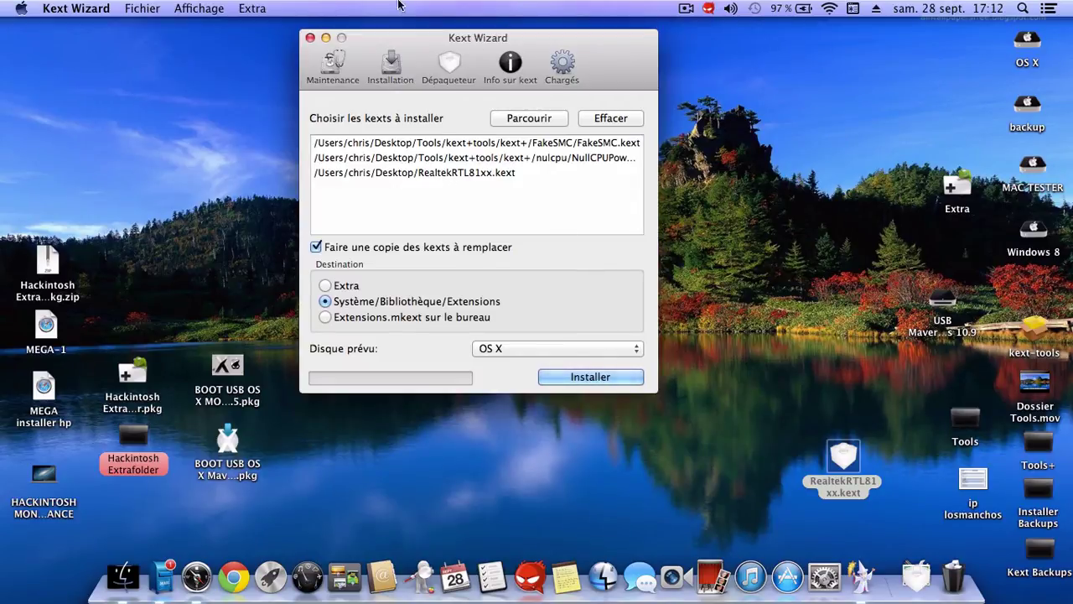
Select permission repair and cache rebuild for Système/Bibliothèque/Extensions in Kext Wizard's maintenance options, and close Kext Wizard.
left_click(321, 73)
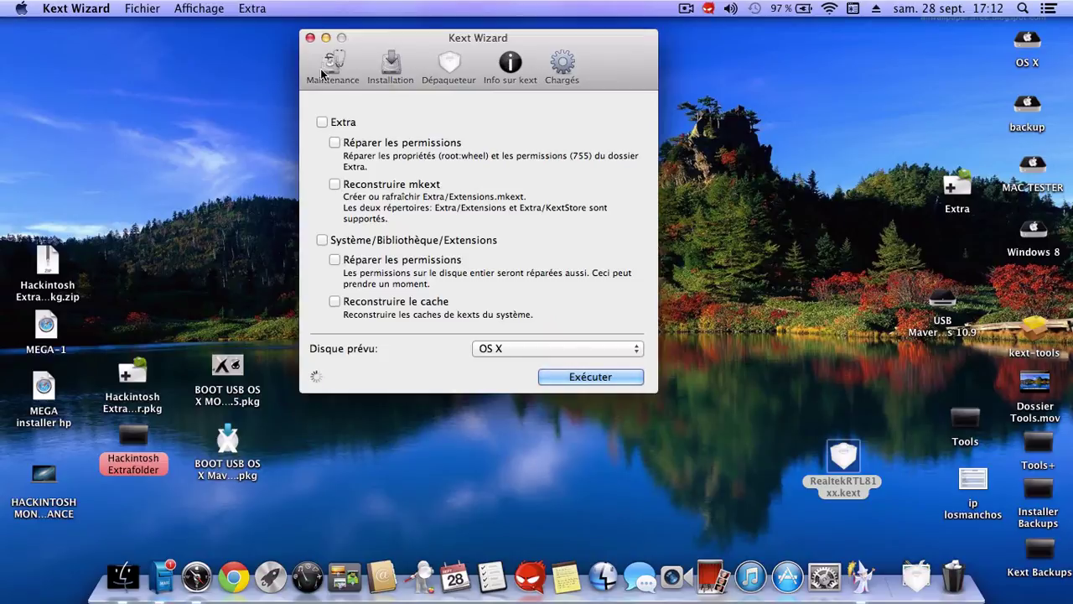
left_click(321, 239)
left_click_drag(609, 48, 663, 40)
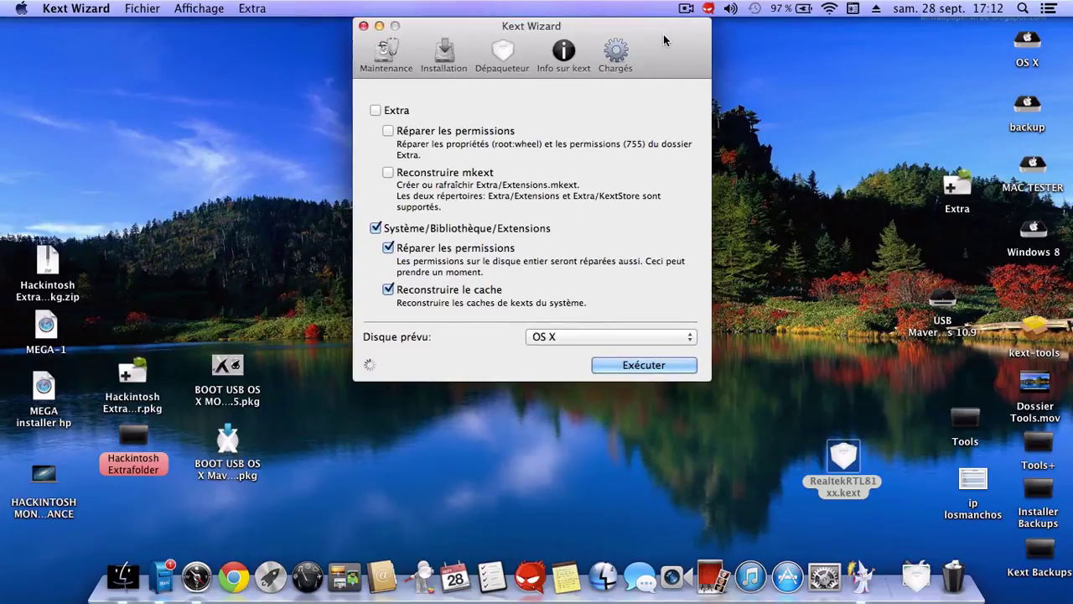
left_click(363, 26)
Look over the temperature, frequency, fan and battery readings in HWMonitor and dismiss them.
left_click(561, 118)
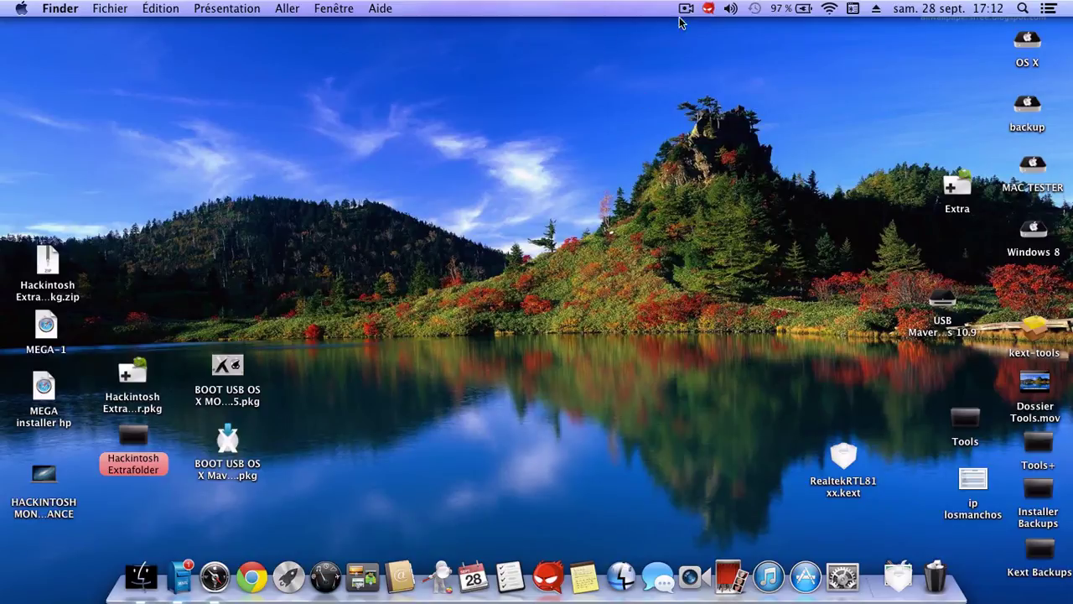
left_click(709, 7)
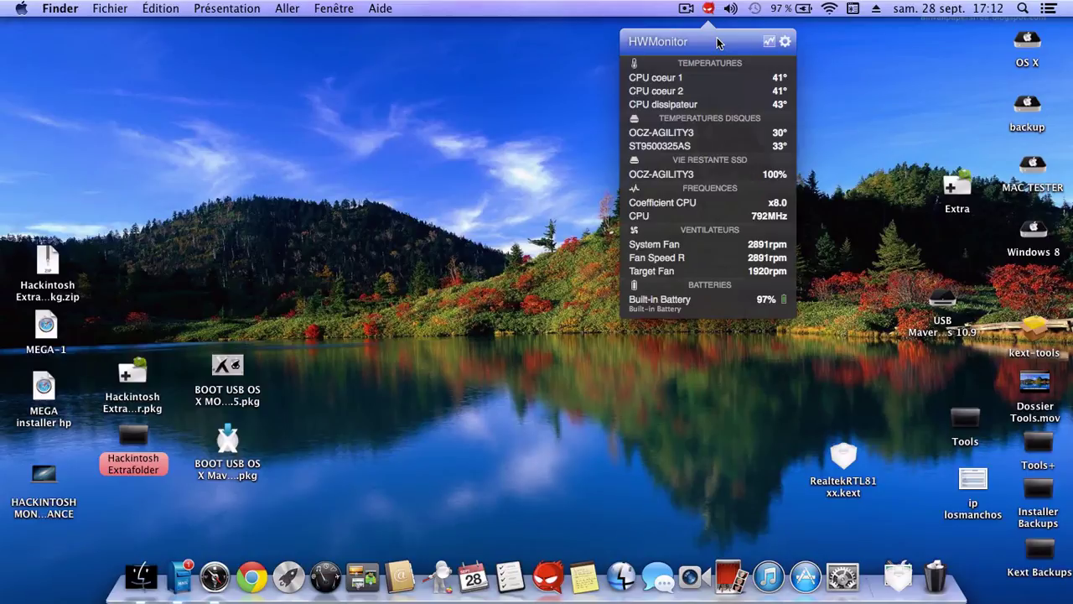
left_click(944, 77)
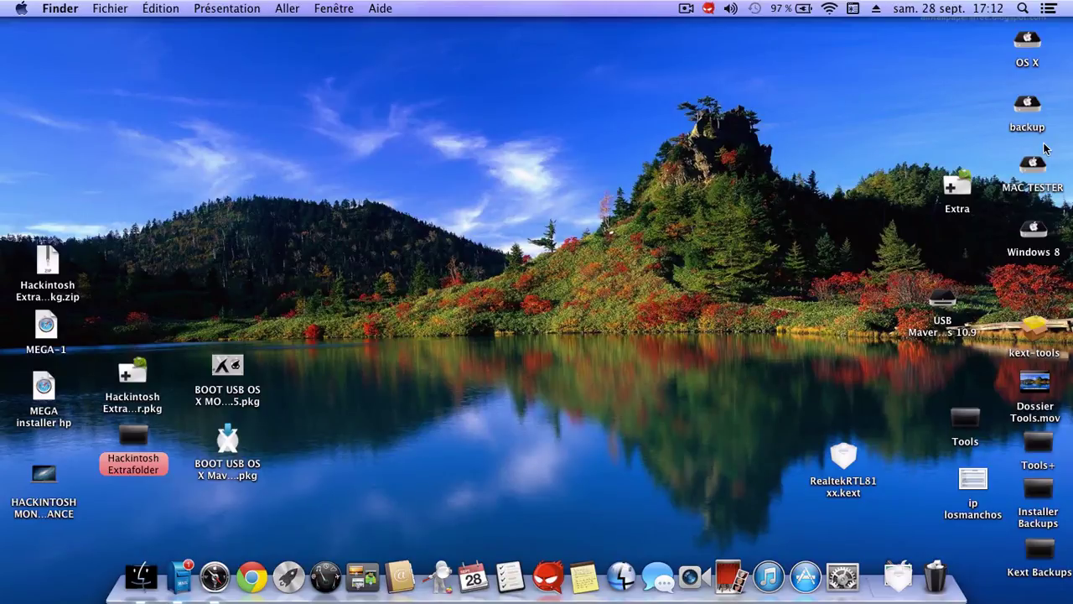
Open the desktop Tools folder and go into the Network/Ethernet subfolder of kext+, leaving the desktop below the window free.
double_click(973, 418)
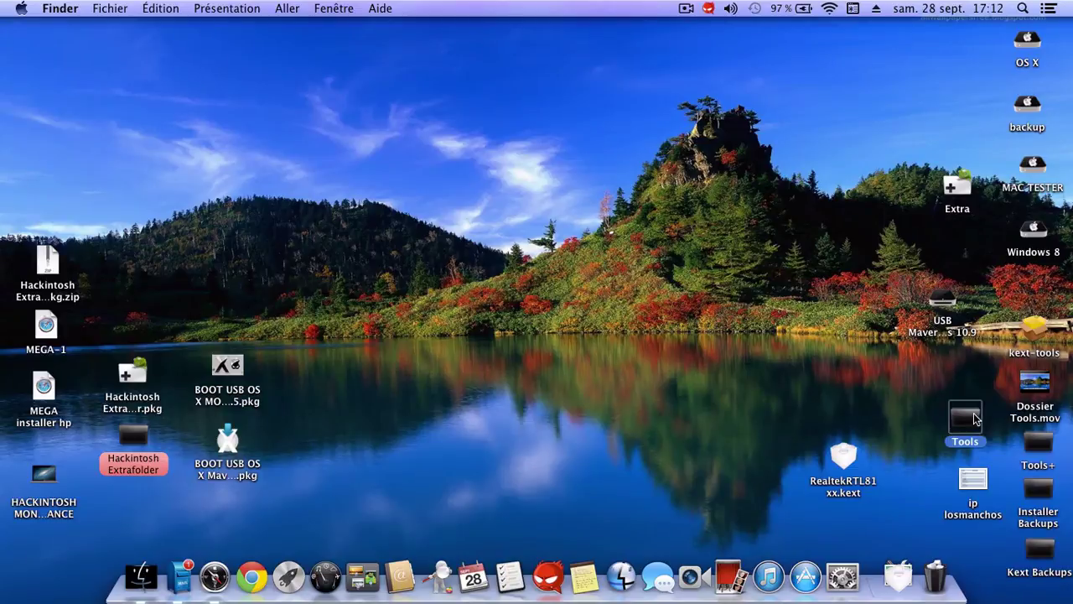
left_click_drag(839, 101, 626, 82)
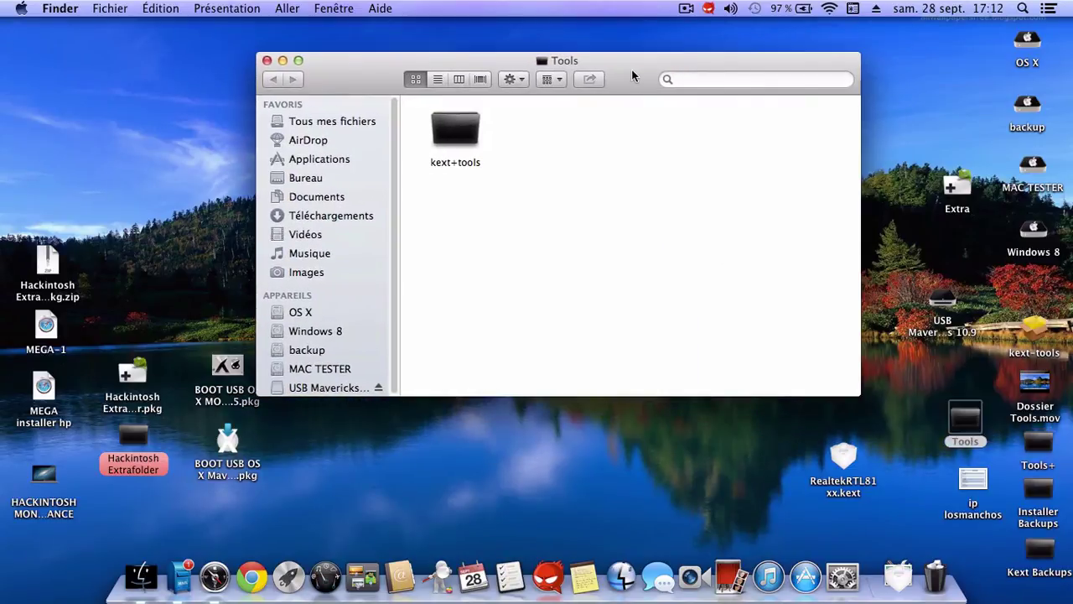
double_click(456, 141)
double_click(457, 144)
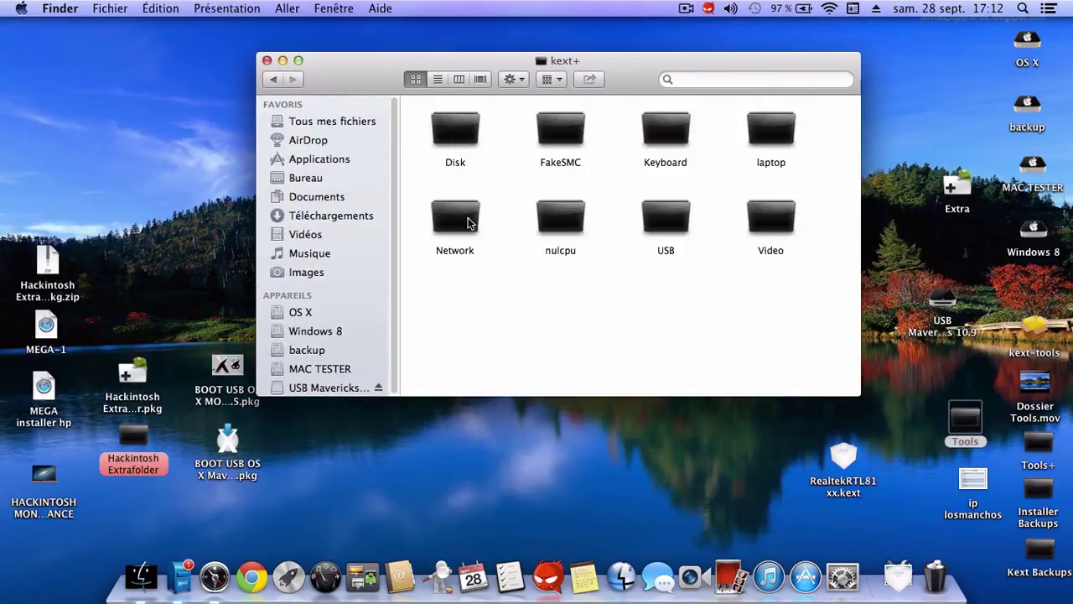
double_click(469, 222)
double_click(455, 130)
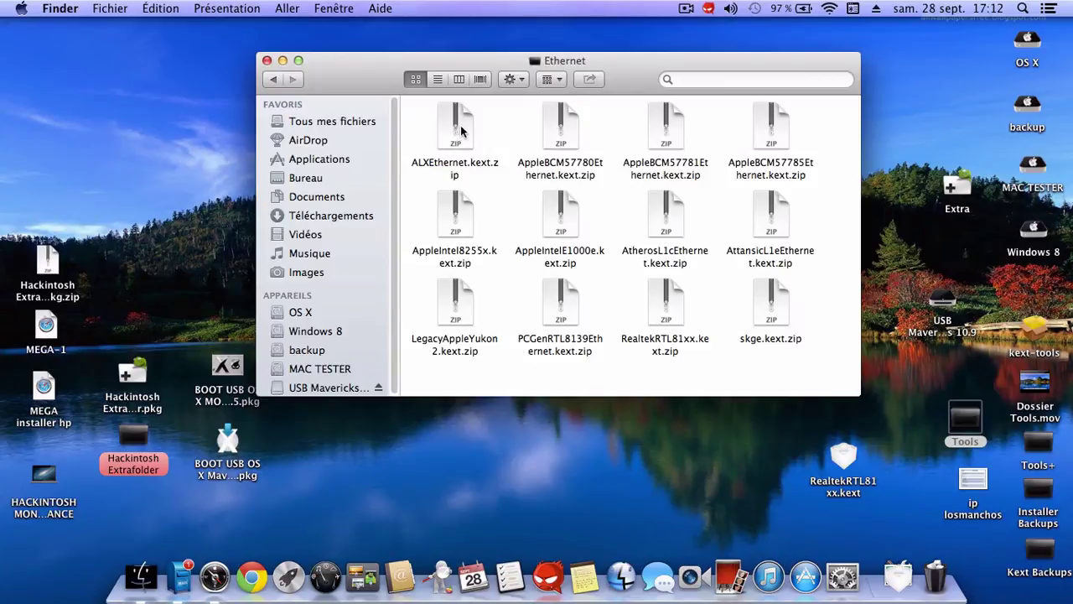
left_click_drag(622, 82, 603, 58)
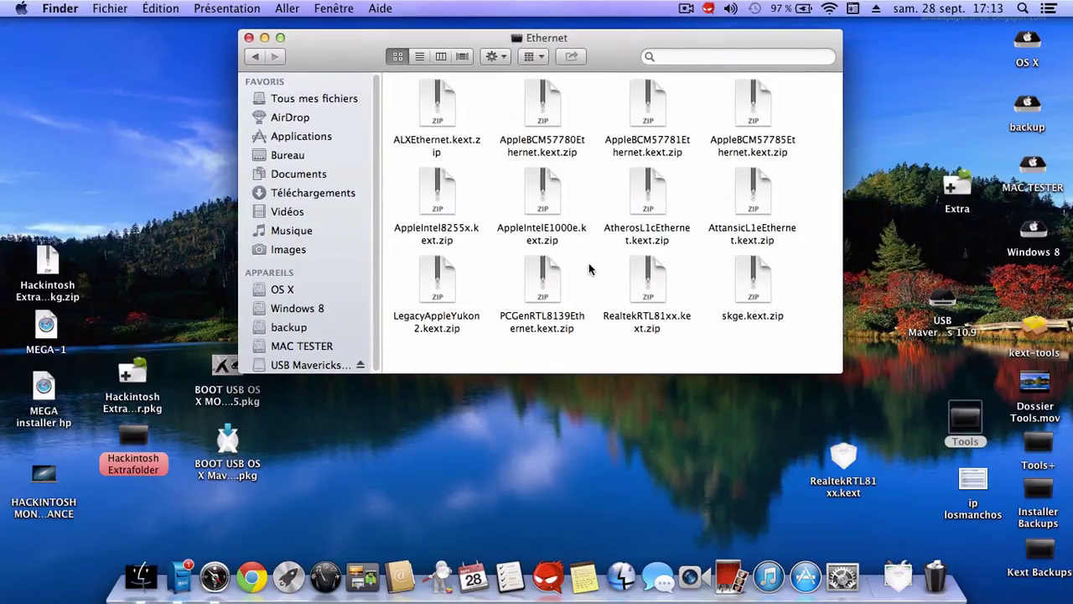
Extract AttansicL1eEthernet.kext.zip from the Ethernet folder and move the extracted kext to the desktop.
left_click(746, 198)
double_click(746, 199)
left_click_drag(776, 207, 697, 445)
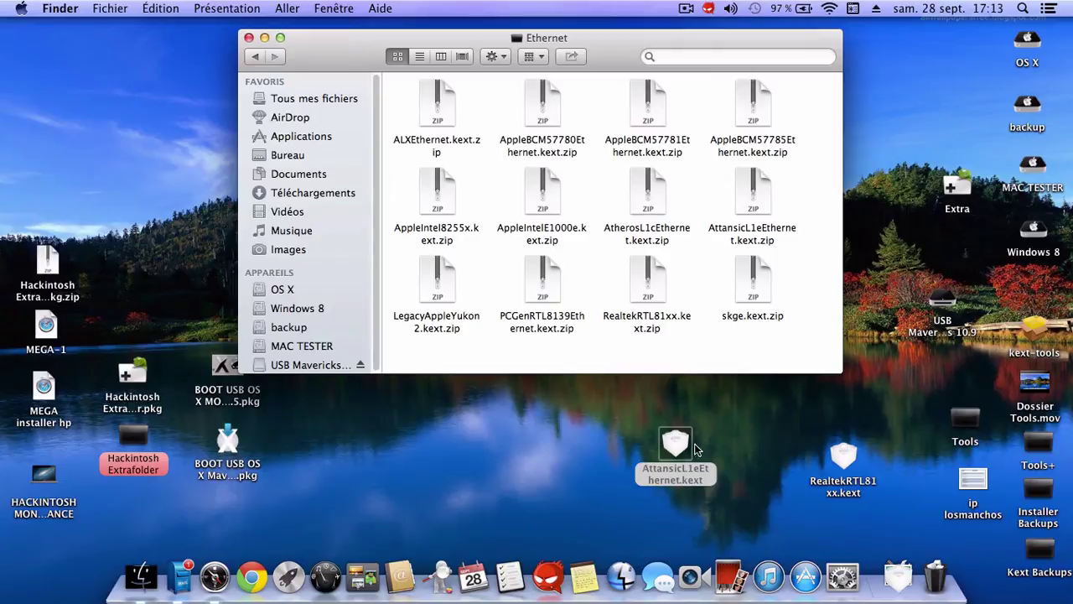
left_click_drag(616, 45, 610, 33)
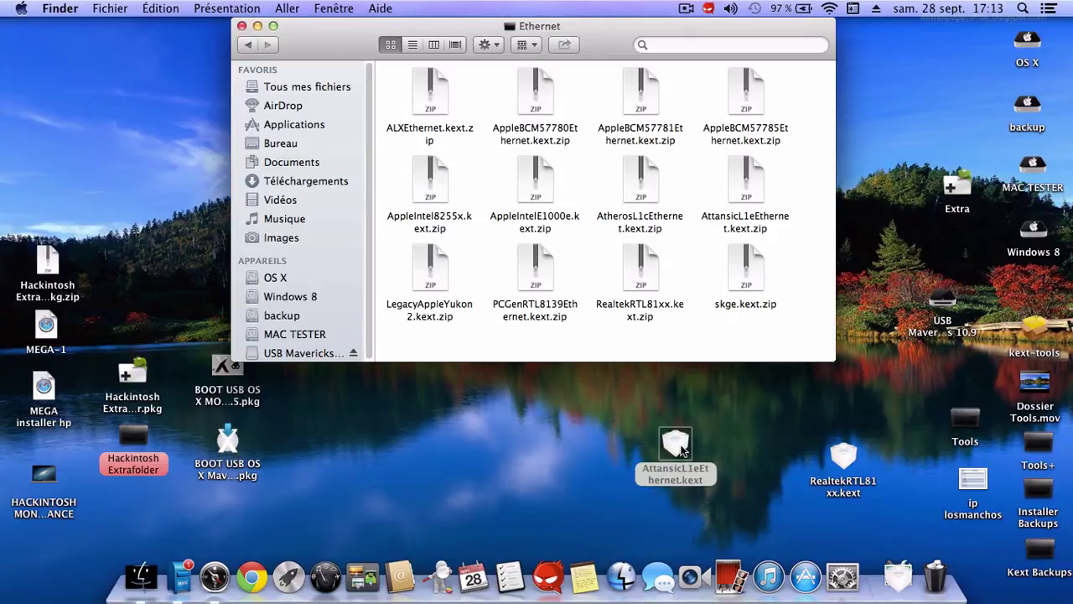
Open the Système/Bibliothèque/Extensions folder on the OS X disk.
double_click(1031, 50)
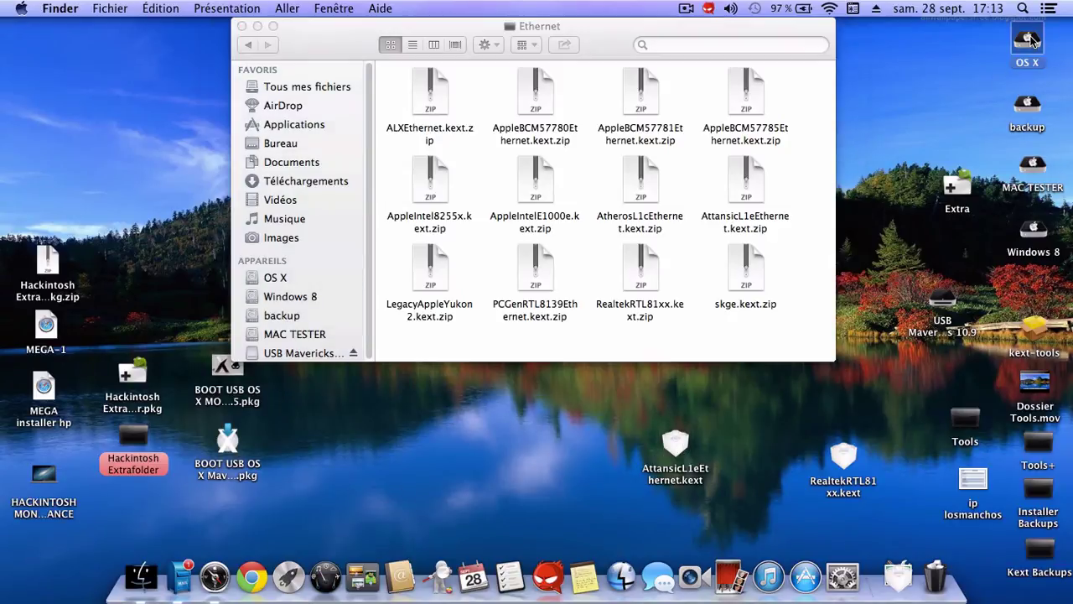
double_click(759, 206)
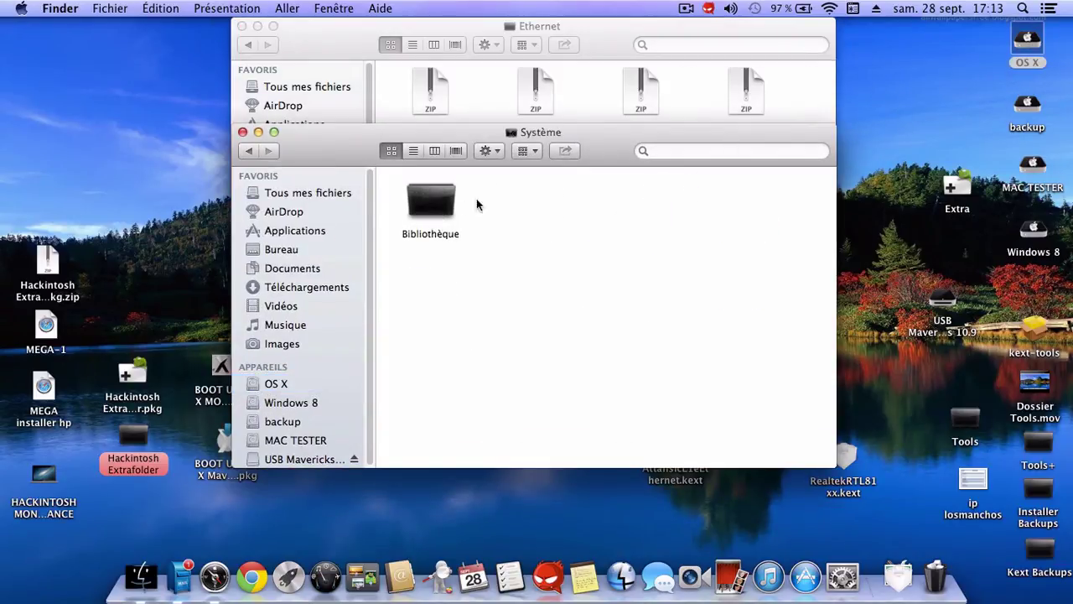
double_click(443, 208)
scroll(461, 351, "down", 2)
scroll(458, 346, "down", 4)
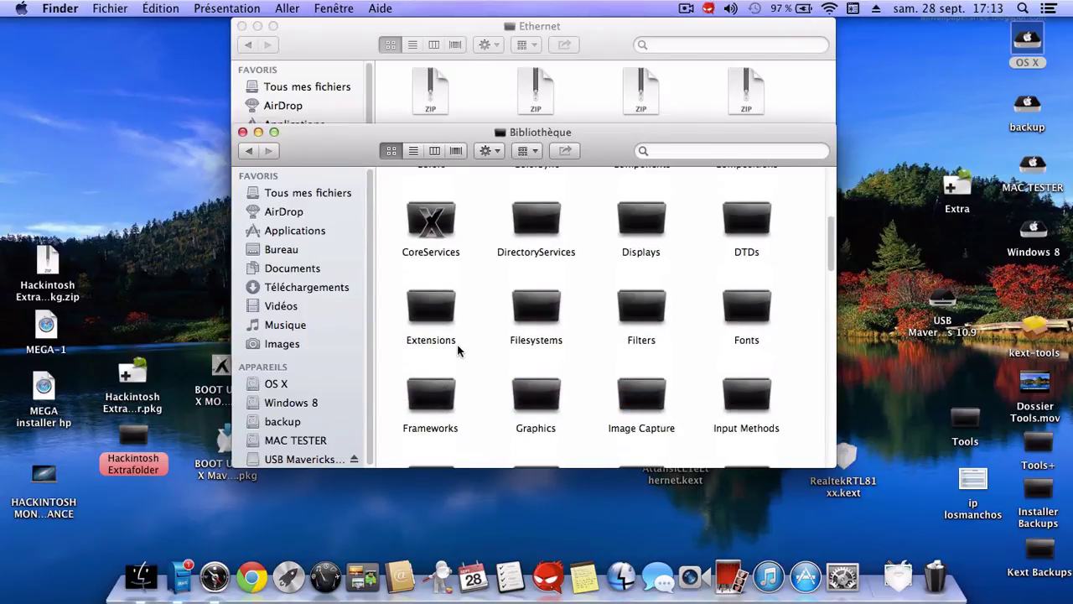
double_click(431, 309)
Copy IONetworkingFamily.kext from the Extensions folder onto the desktop and close both Finder windows.
scroll(498, 325, "down", 15)
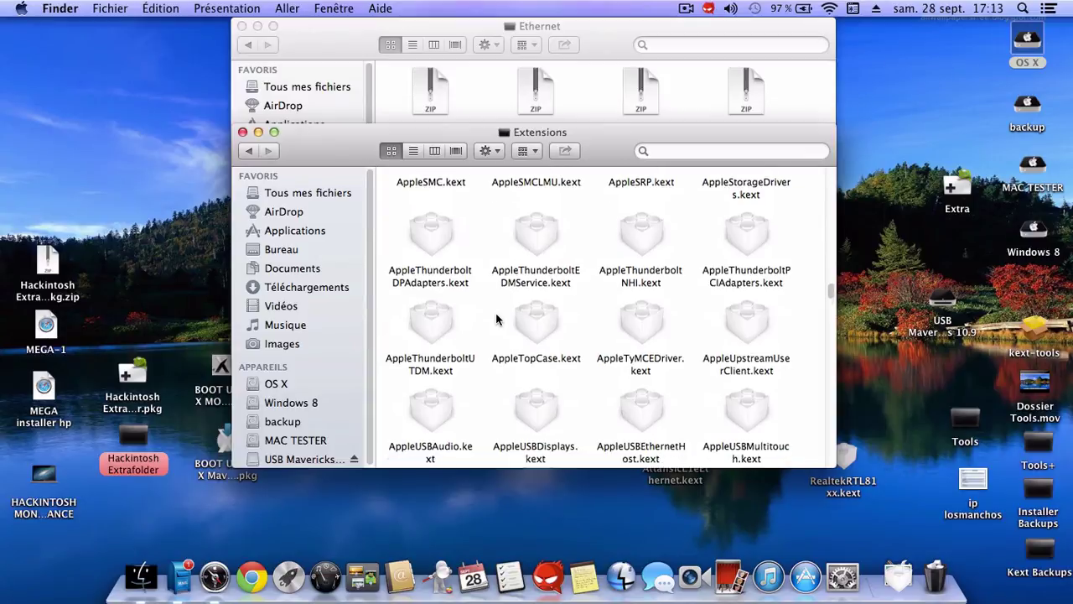
scroll(495, 320, "down", 10)
scroll(495, 320, "up", 12)
scroll(495, 315, "up", 8)
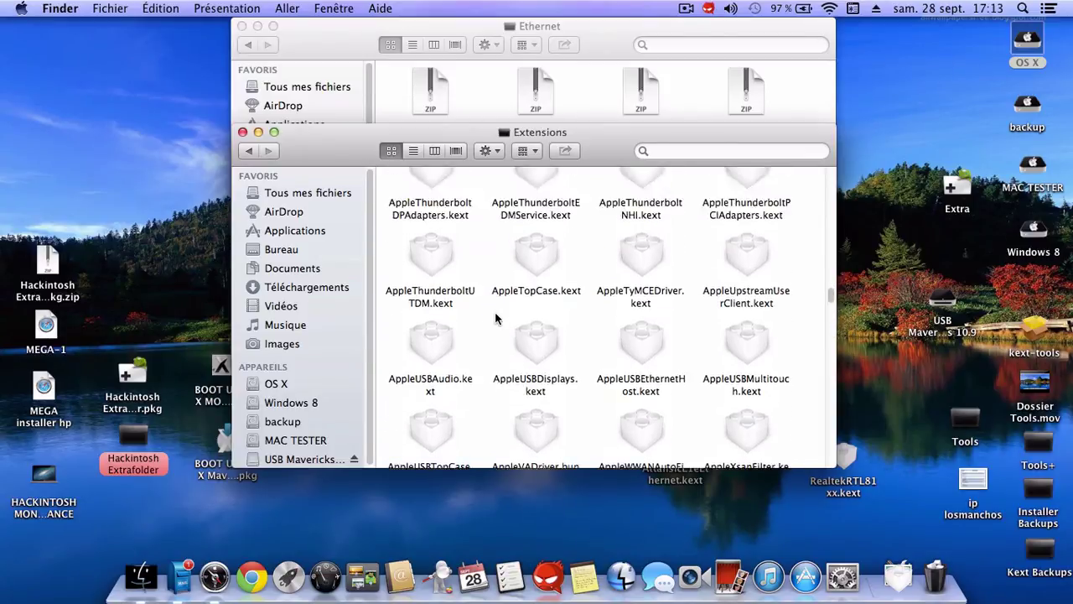
scroll(494, 315, "up", 4)
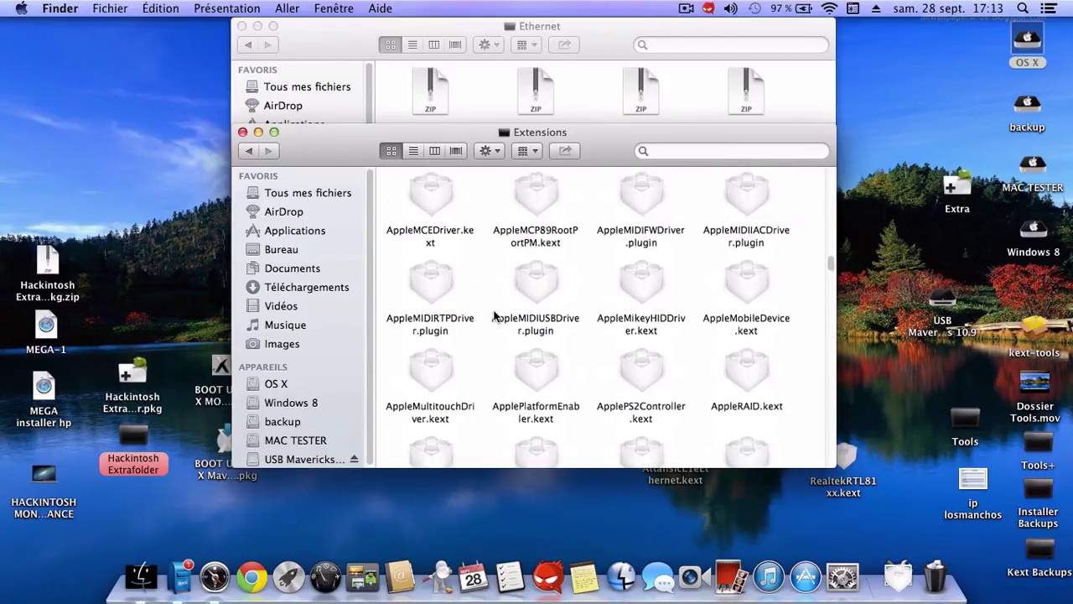
scroll(494, 315, "down", 12)
scroll(493, 313, "down", 10)
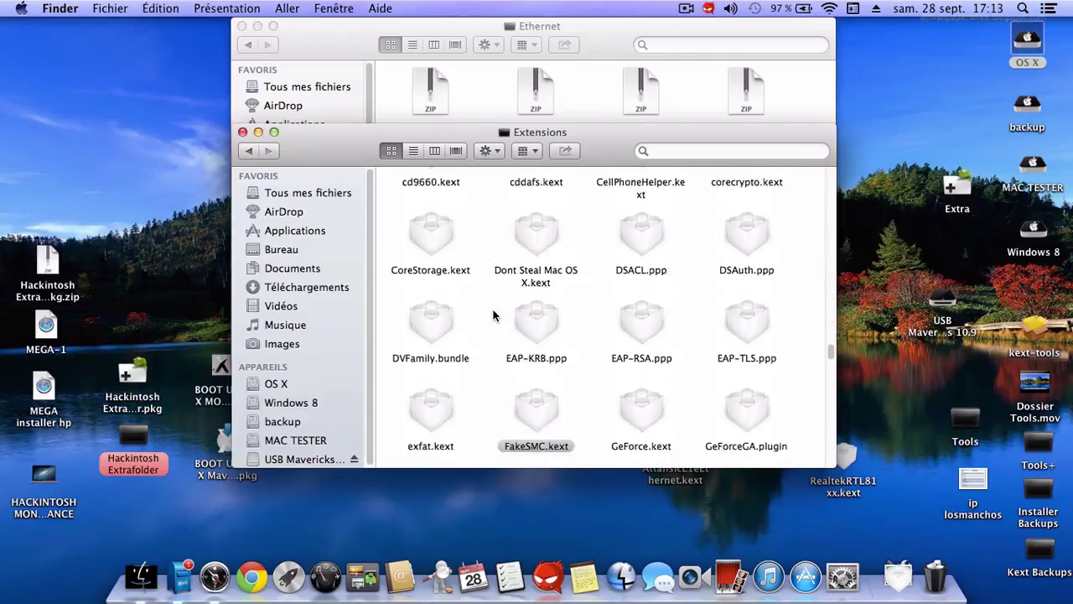
scroll(493, 313, "down", 5)
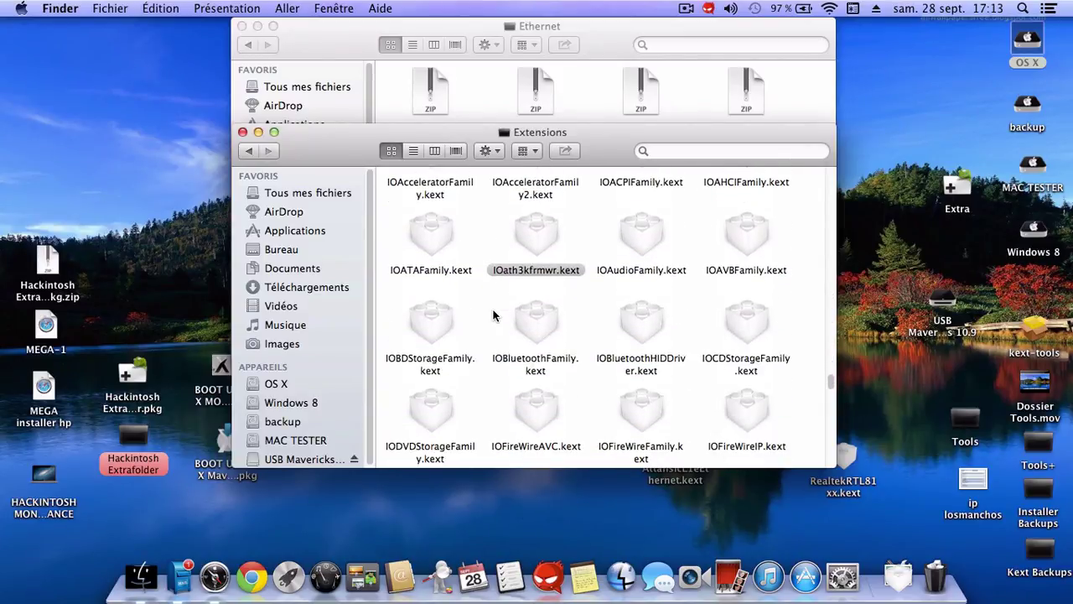
scroll(494, 315, "down", 5)
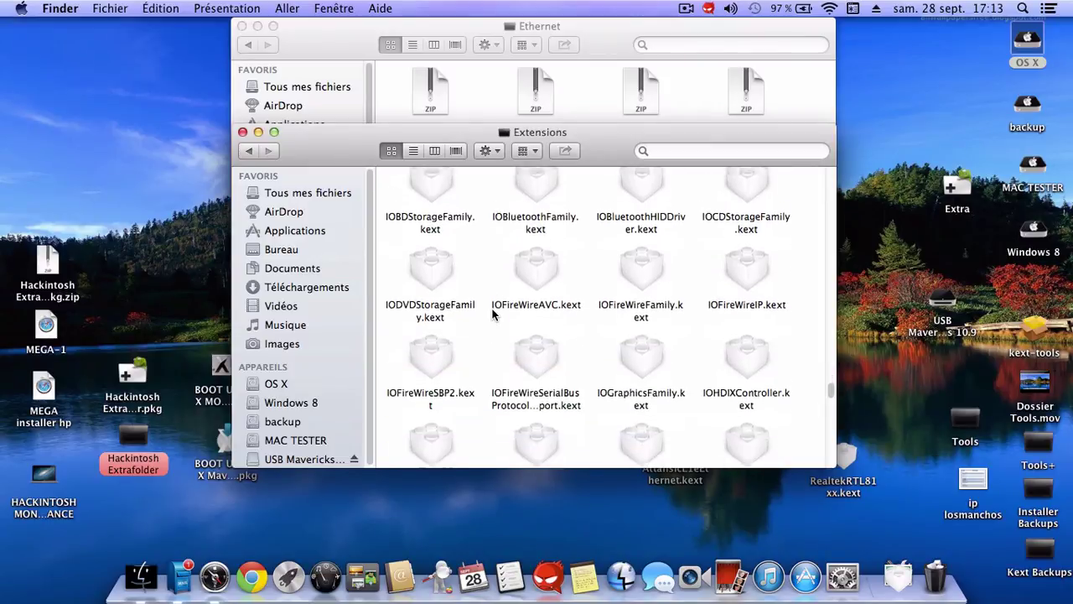
scroll(493, 315, "down", 3)
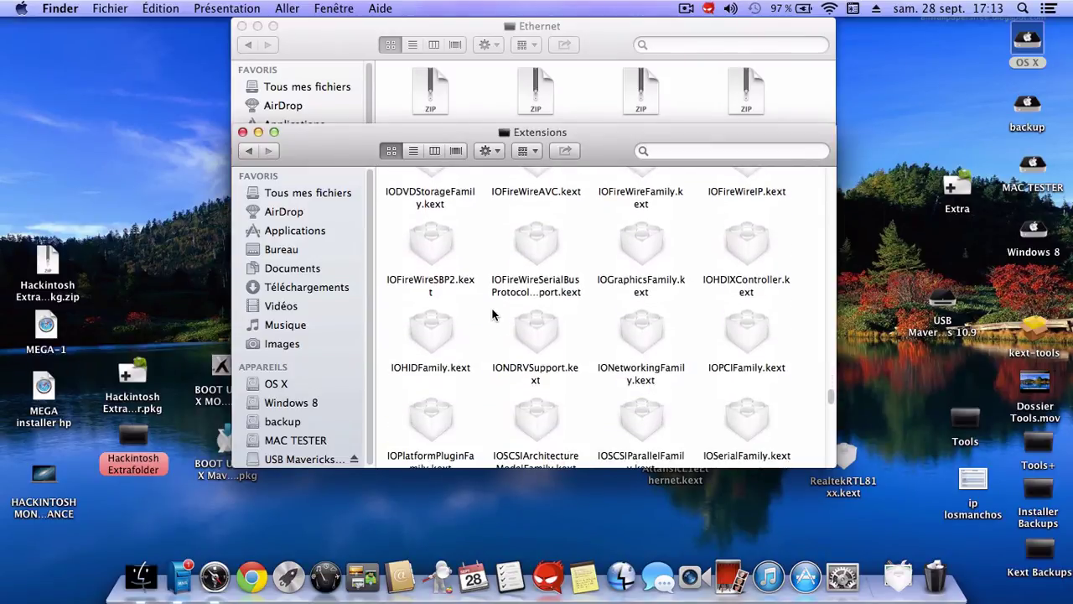
right_click(635, 327)
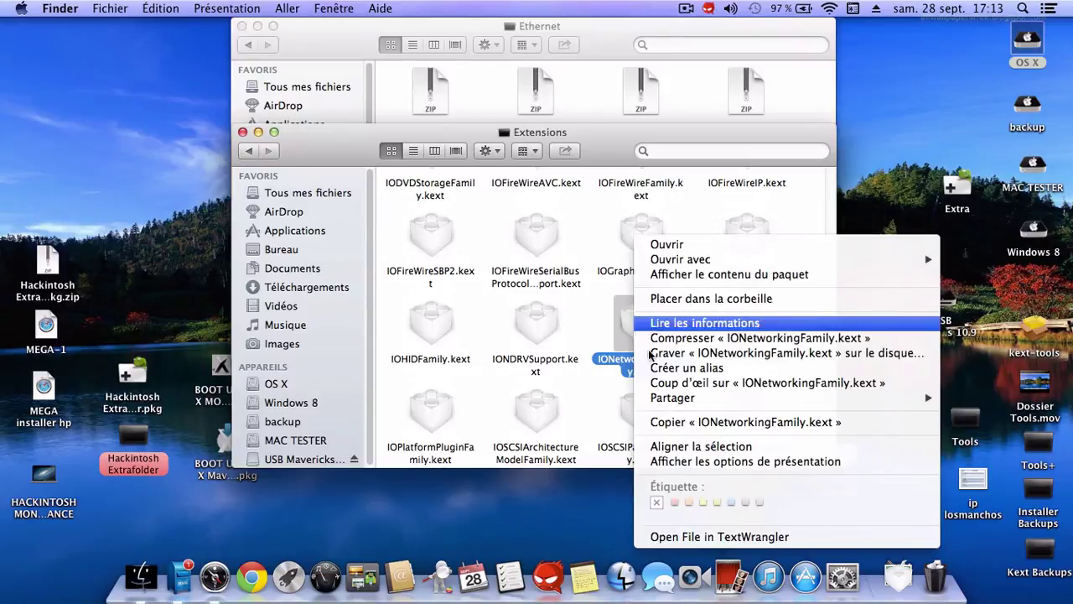
left_click(694, 421)
right_click(679, 85)
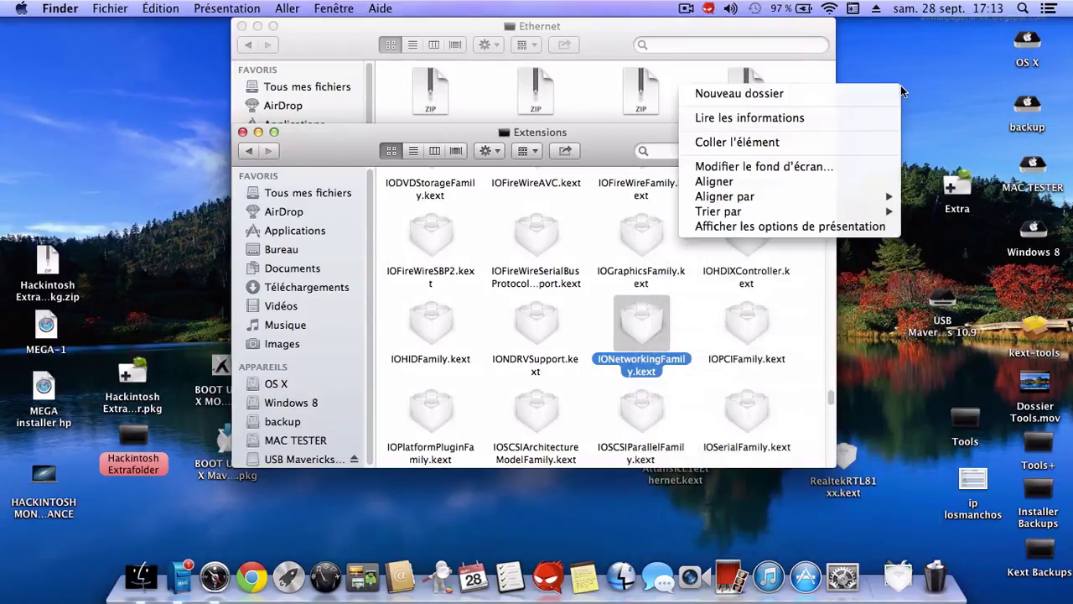
left_click(773, 141)
left_click(242, 131)
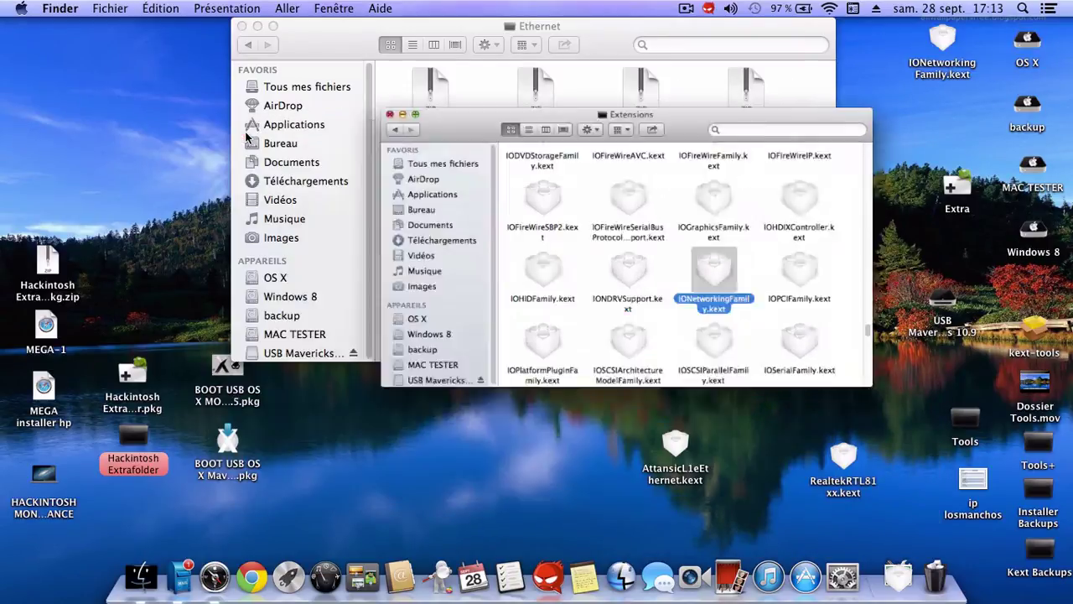
left_click(243, 25)
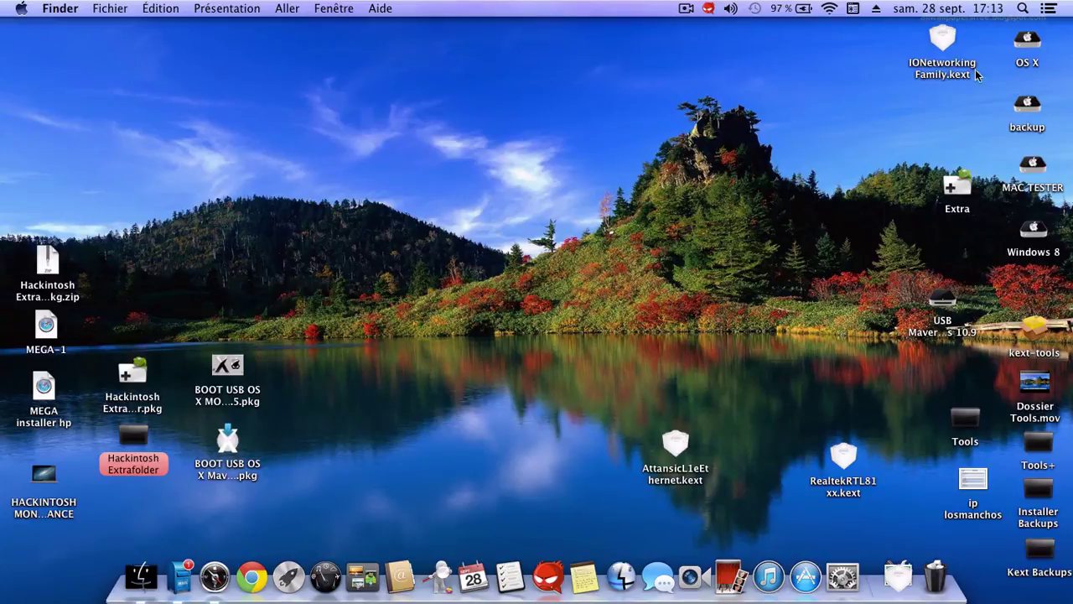
Show the package contents of the desktop copy of IONetworkingFamily.kext and open its Contents/PlugIns folder.
right_click(938, 33)
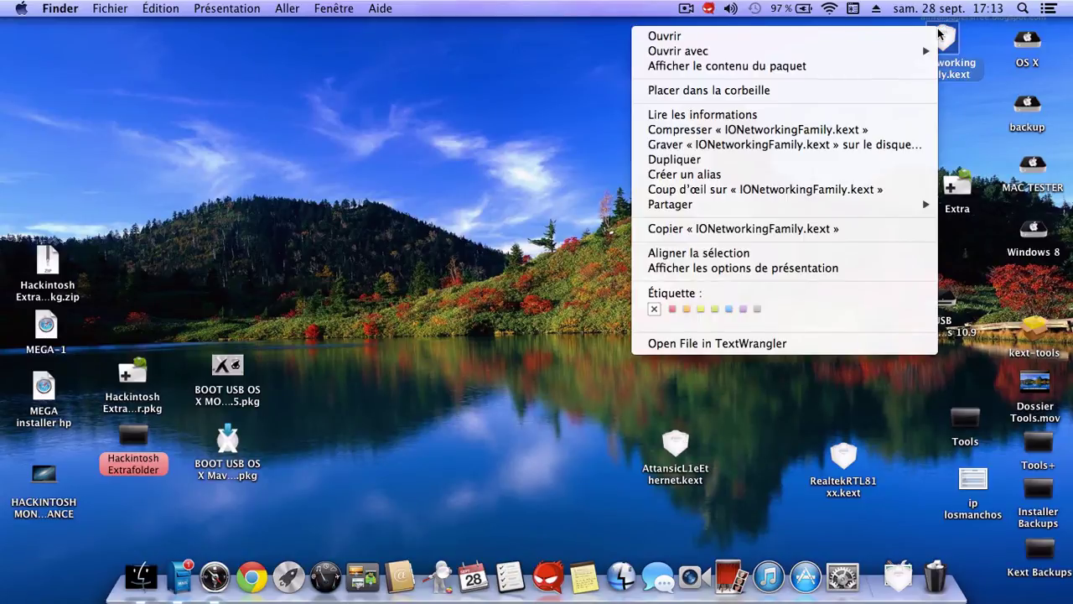
left_click(806, 67)
double_click(408, 144)
double_click(408, 145)
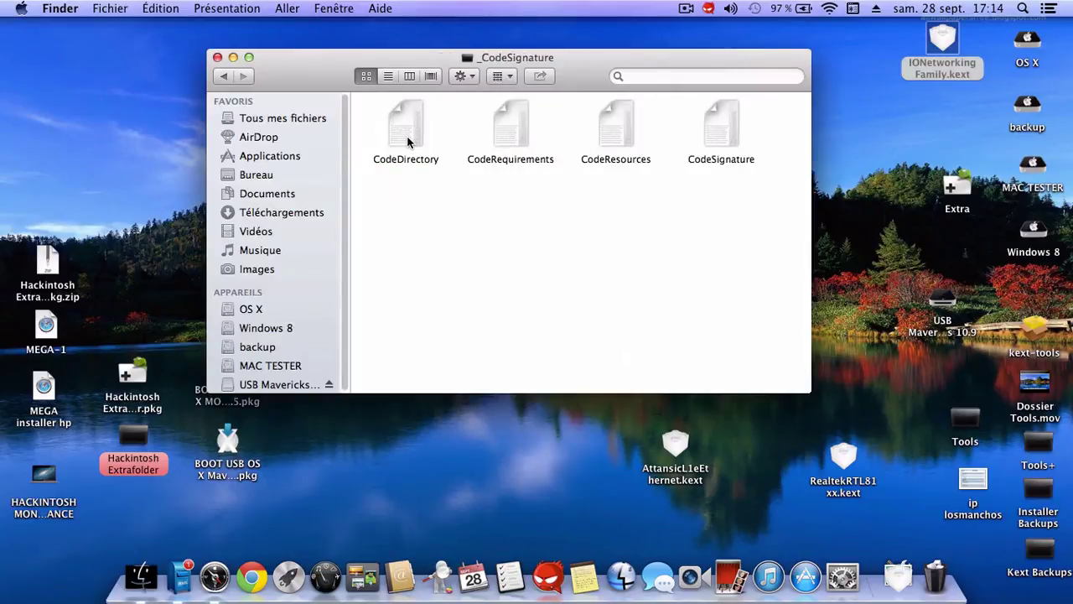
left_click(223, 77)
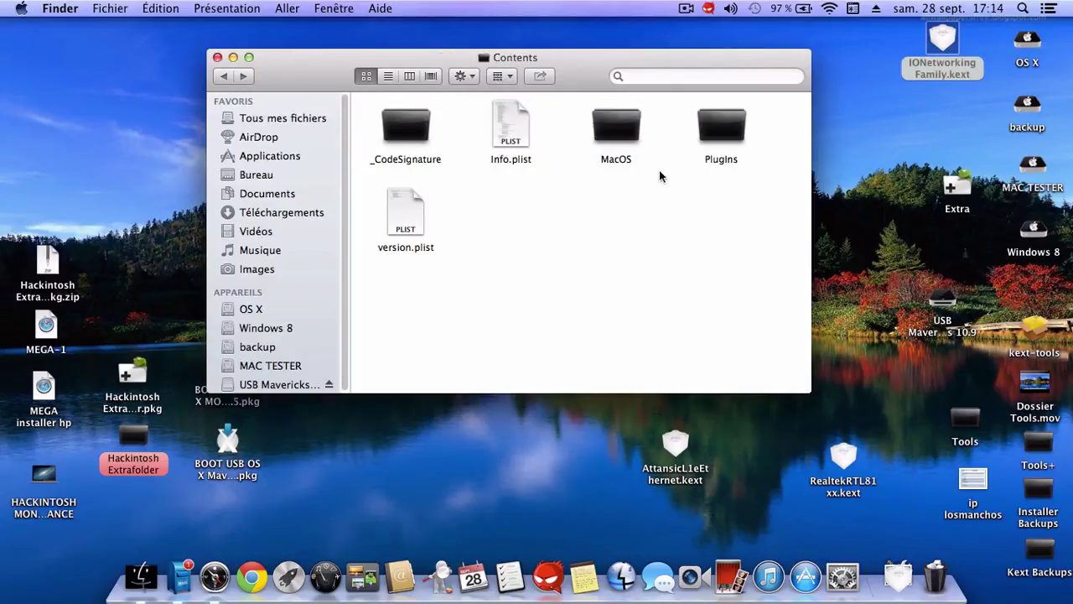
double_click(723, 131)
Move AttansicL1eEthernet.kext from the desktop into the PlugIns folder and close the window.
left_click_drag(566, 57, 534, 28)
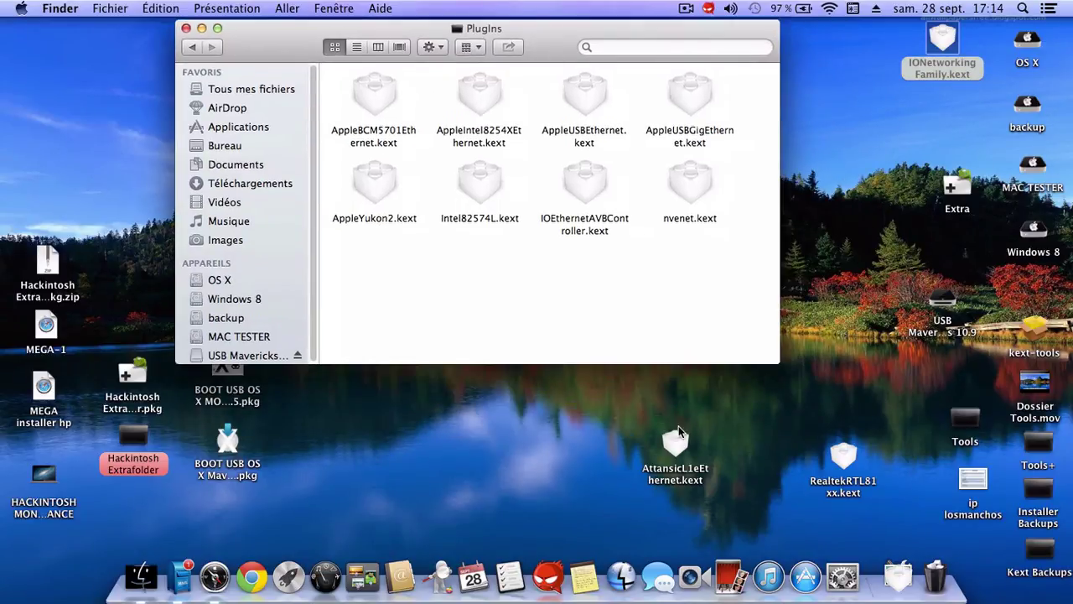
left_click_drag(675, 444, 368, 283)
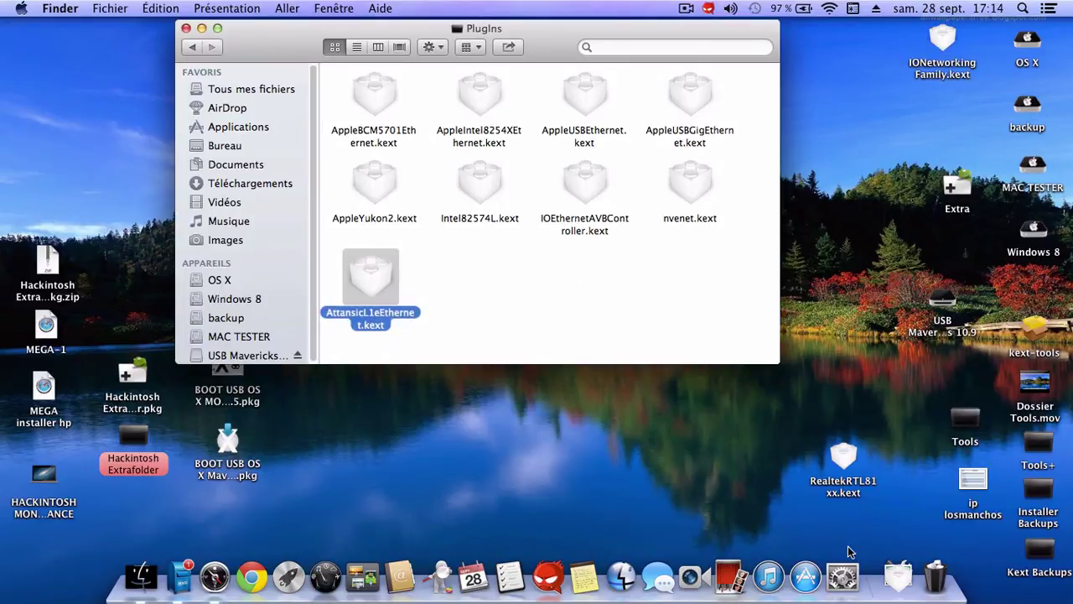
left_click(186, 27)
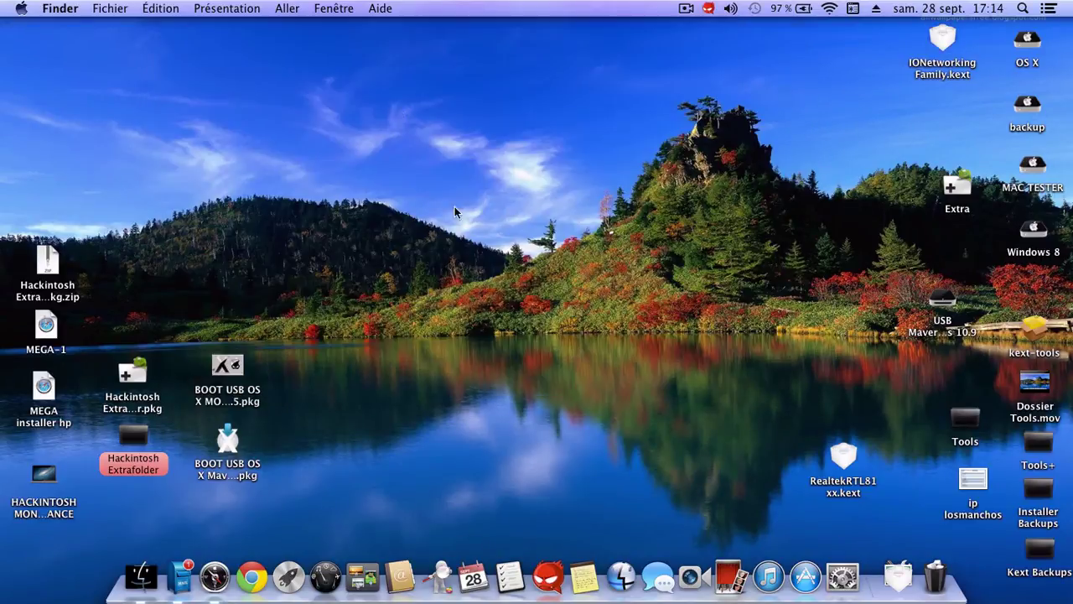
Launch Kext Wizard from the Applications folder.
left_click(142, 577)
left_click(338, 138)
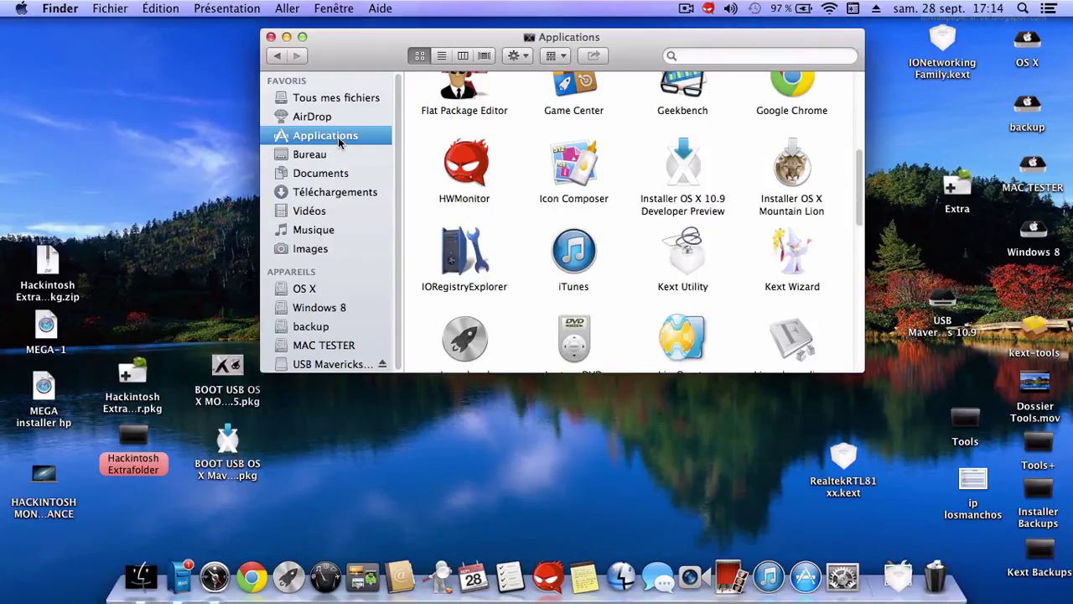
scroll(598, 221, "up", 3)
scroll(612, 276, "down", 5)
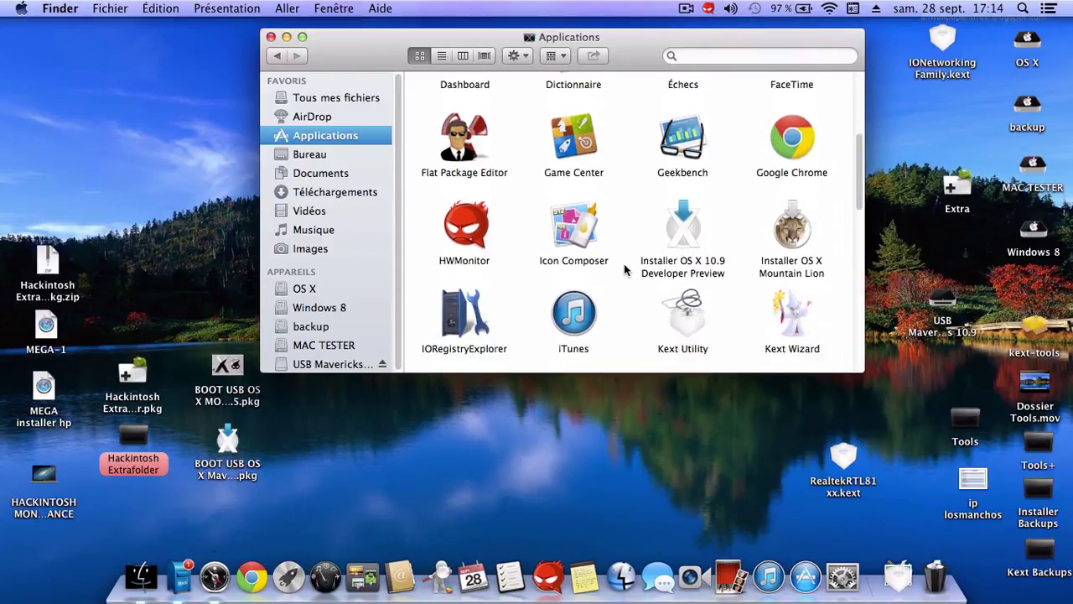
double_click(801, 251)
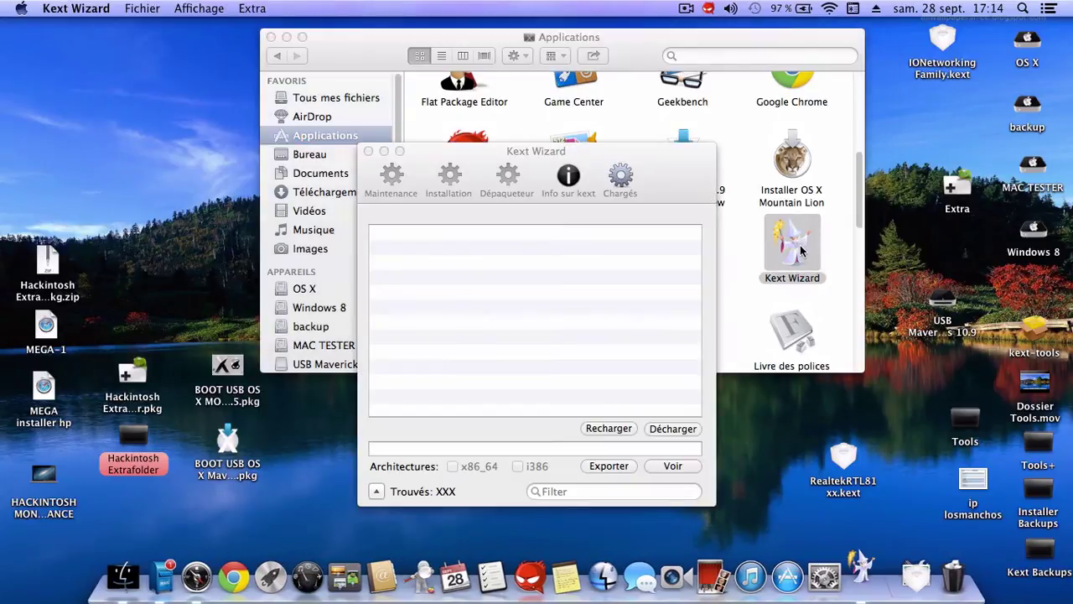
Add the desktop IONetworkingFamily.kext for installation to Système/Bibliothèque/Extensions with a backup of replaced kexts, and close Kext Wizard and Applications without installing.
left_click(445, 189)
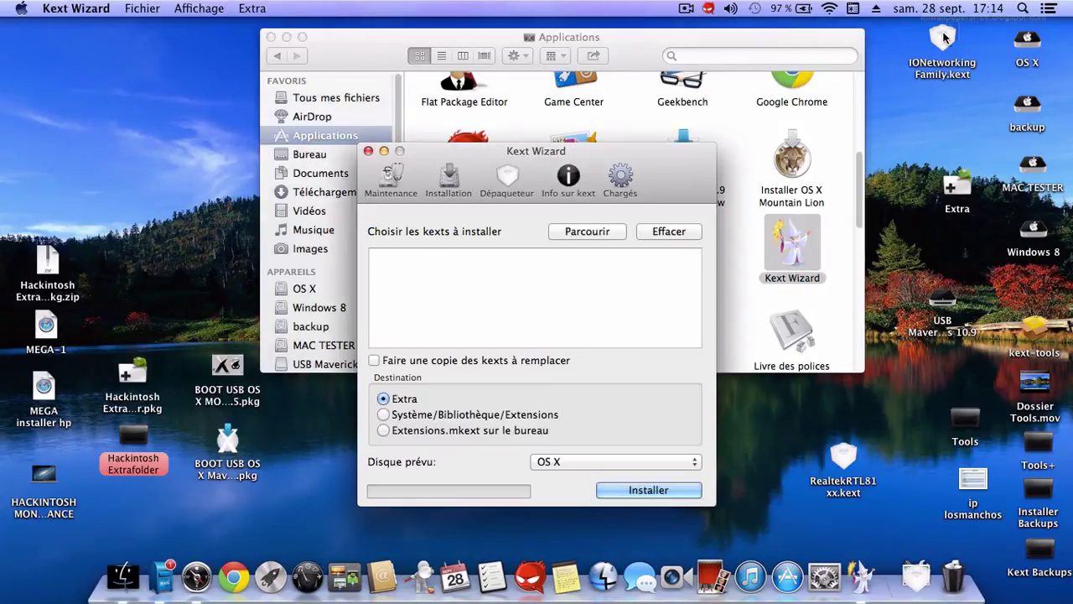
left_click_drag(962, 37, 450, 319)
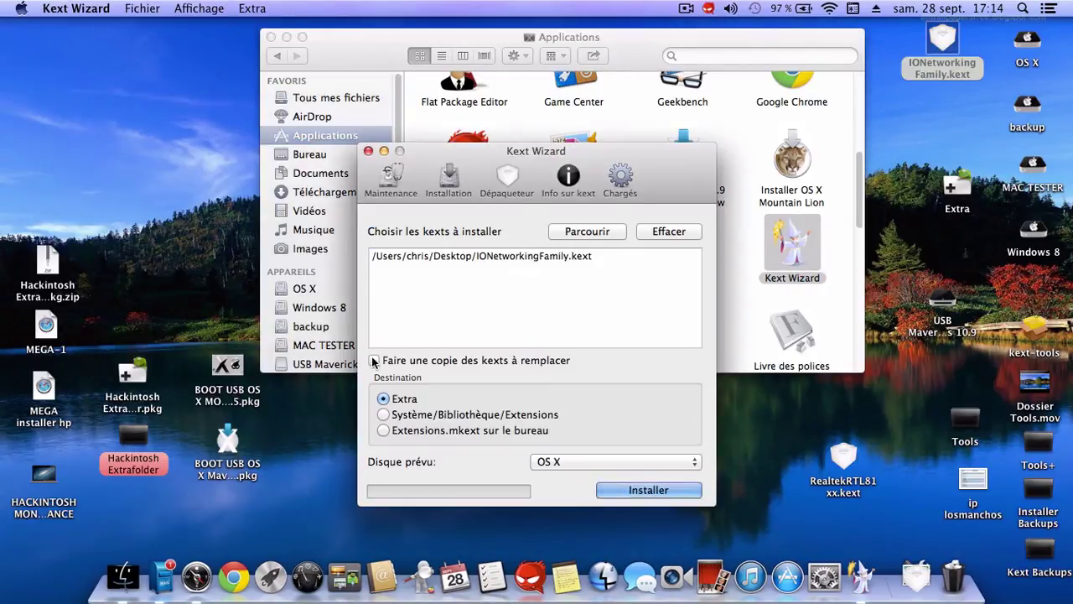
left_click(384, 415)
left_click(374, 360)
left_click(367, 152)
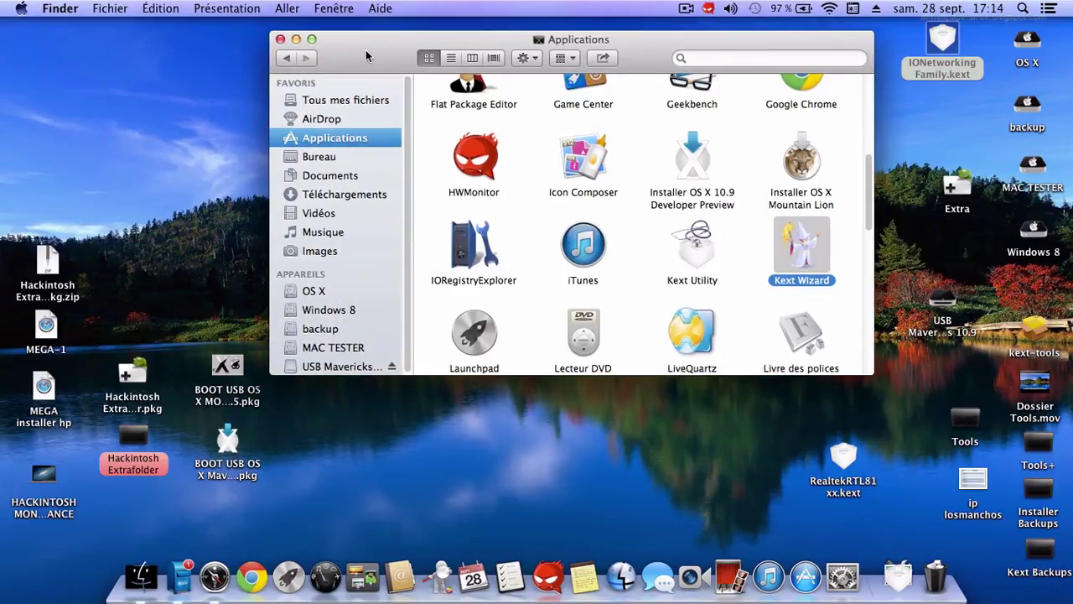
left_click(277, 40)
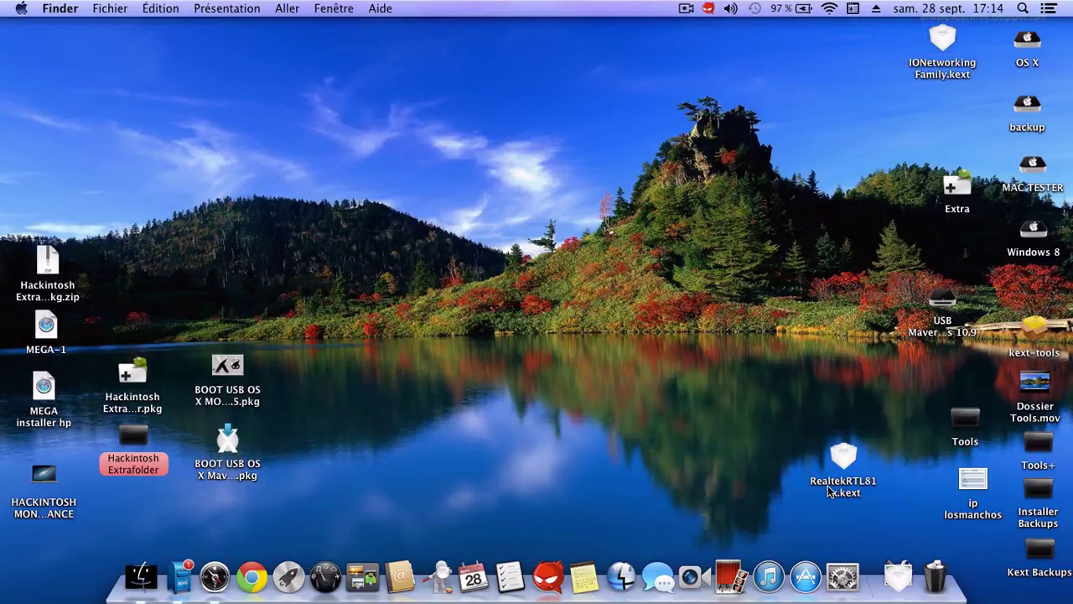
Open the Network/Wireless subfolder of kext+ in the desktop Tools folder.
left_click(965, 419)
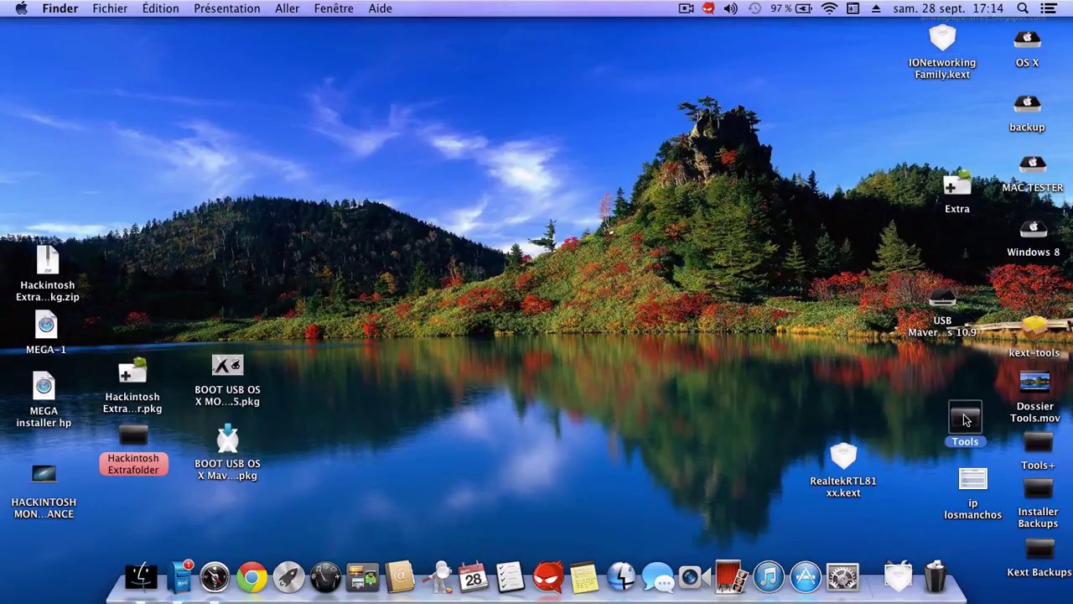
double_click(964, 419)
double_click(450, 123)
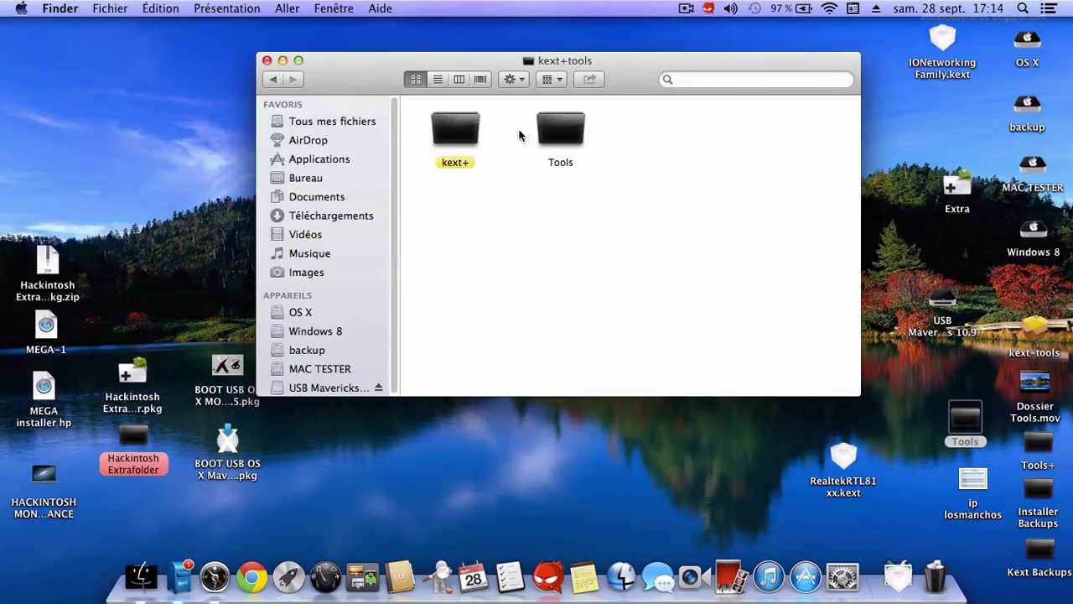
double_click(450, 123)
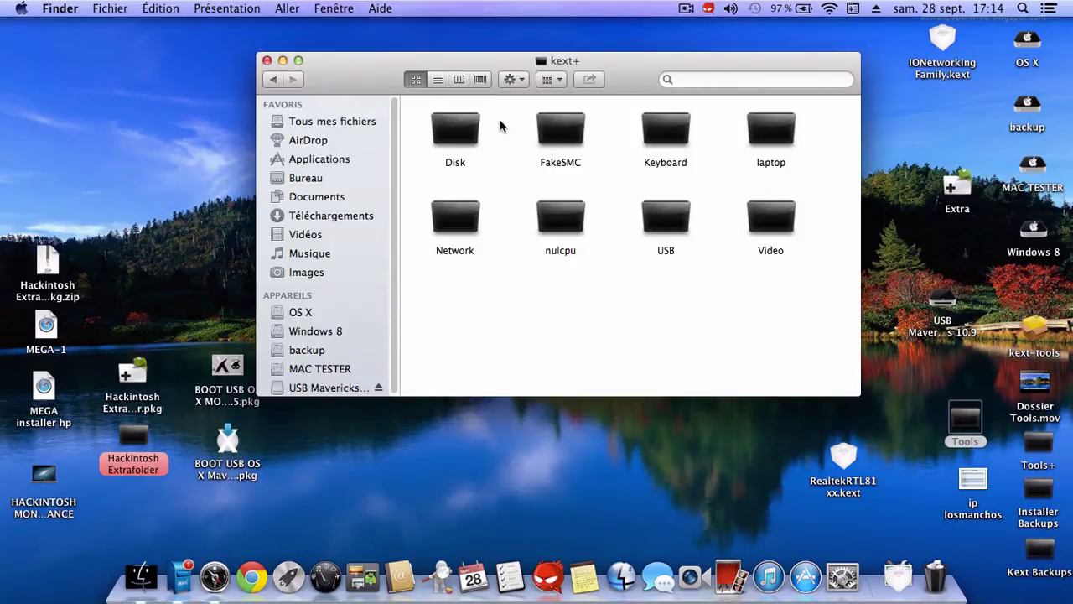
double_click(459, 218)
double_click(564, 139)
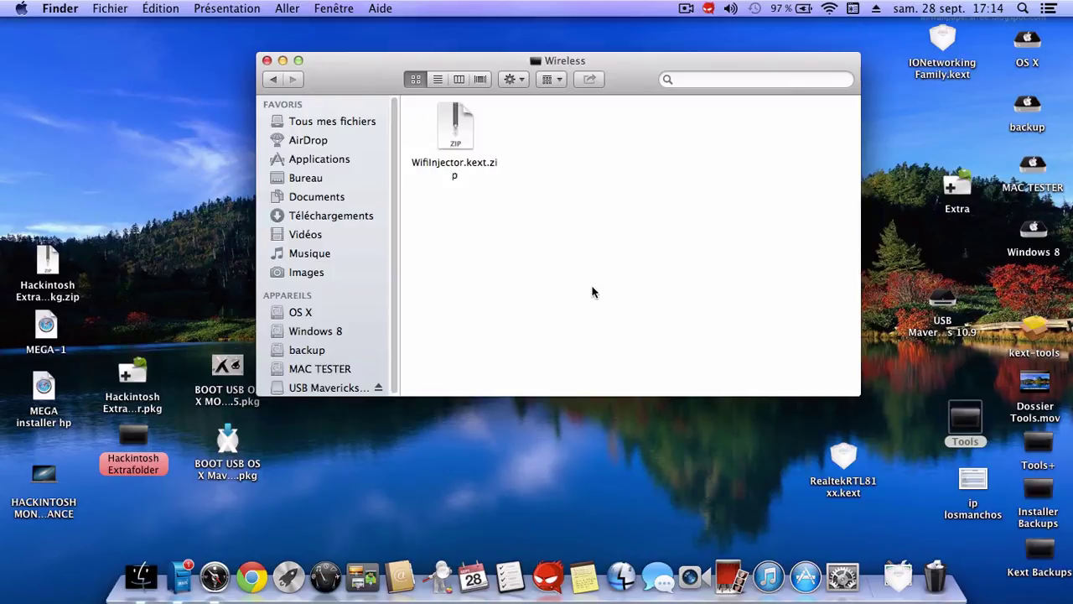
Extract WifiInjector.kext.zip in the Wireless folder and close the Finder window.
left_click(461, 143)
double_click(461, 141)
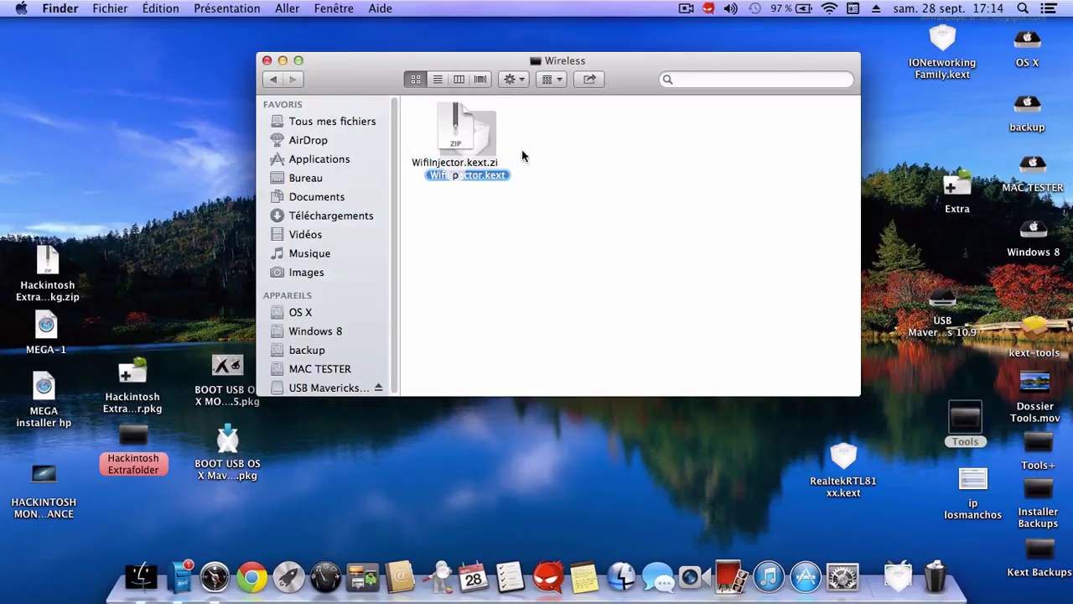
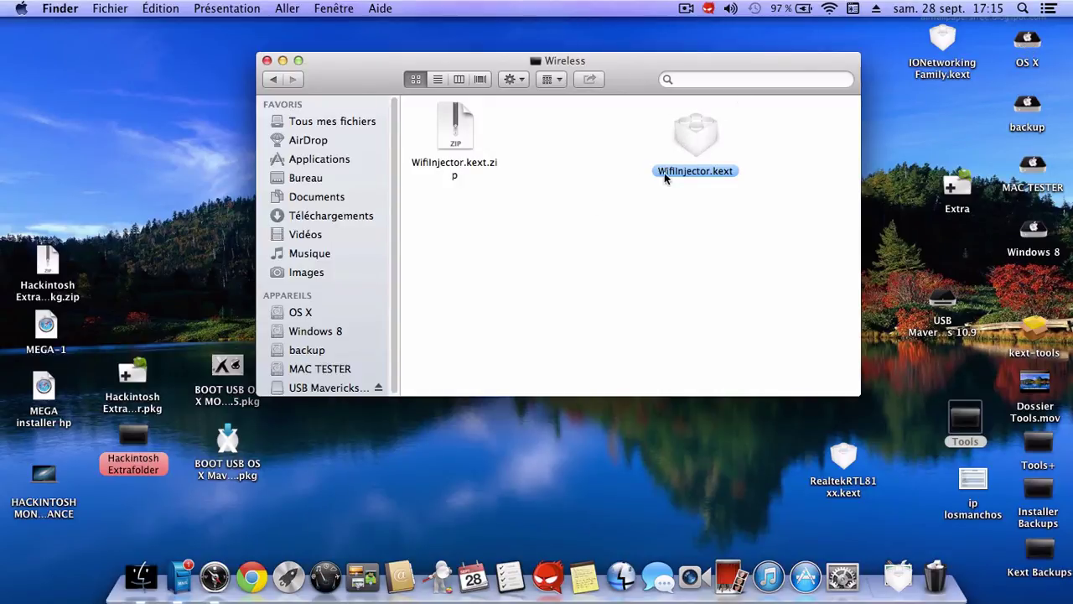
left_click(692, 143)
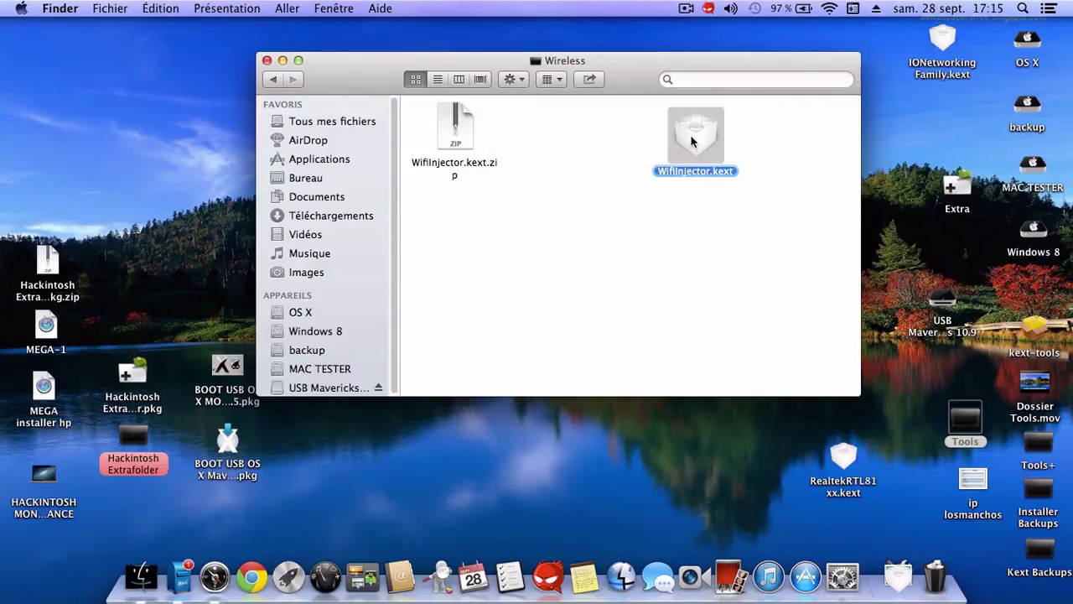
left_click(541, 146)
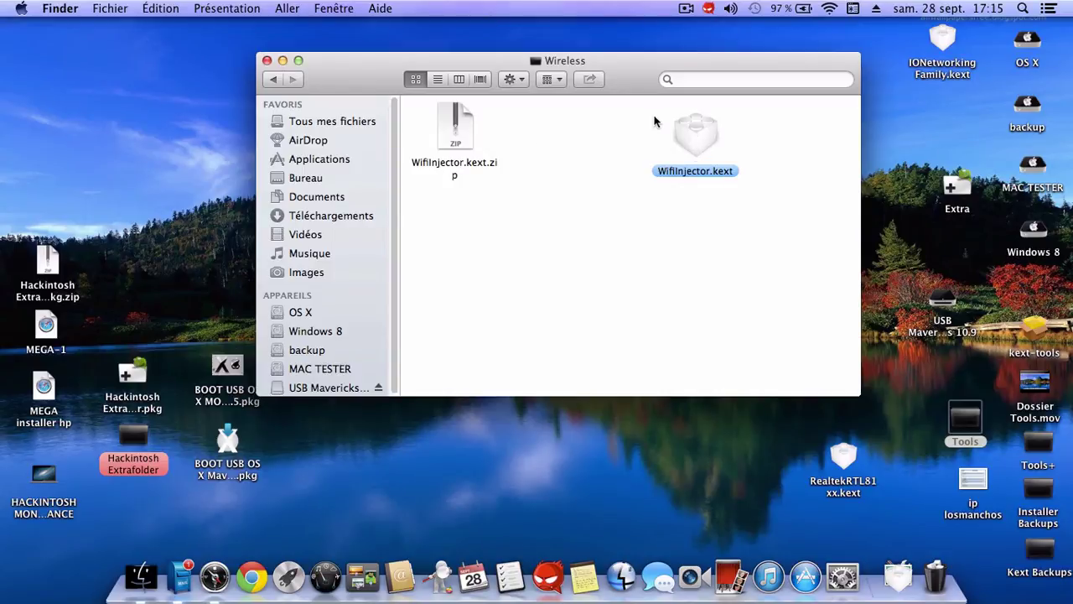
left_click_drag(332, 86, 391, 85)
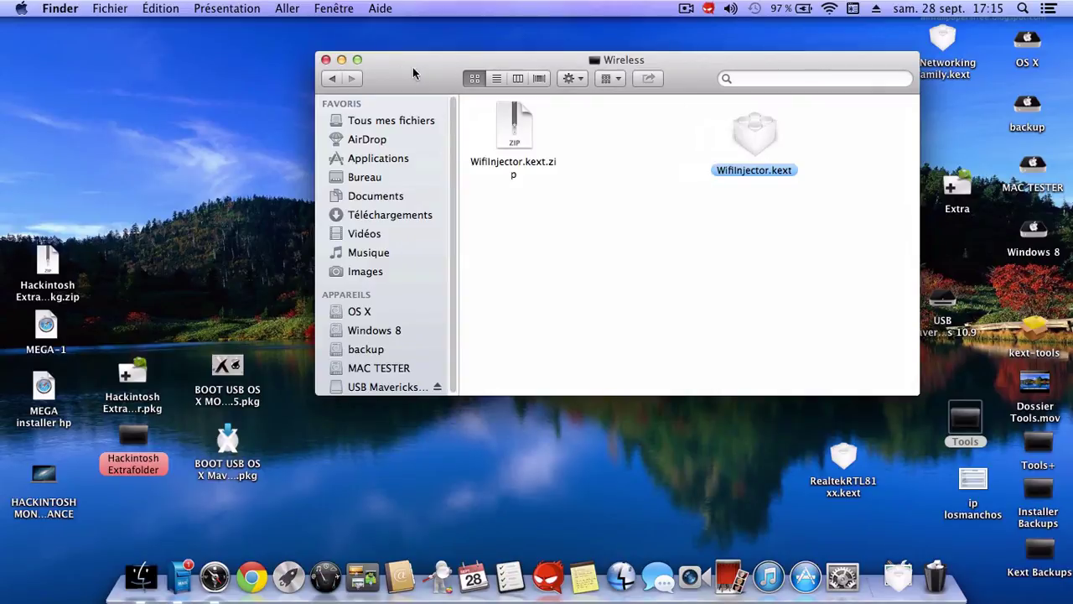
left_click(326, 59)
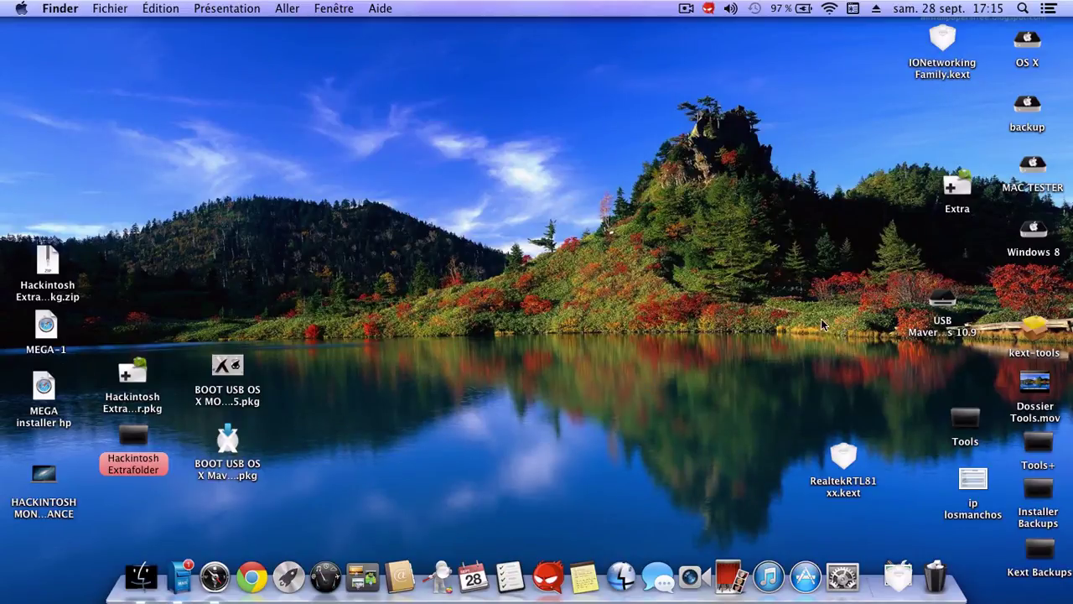
Open the Hackintosh Extra Folder installer package on the desktop and read through its introduction.
left_click(132, 378)
double_click(133, 377)
scroll(737, 352, "down", 1)
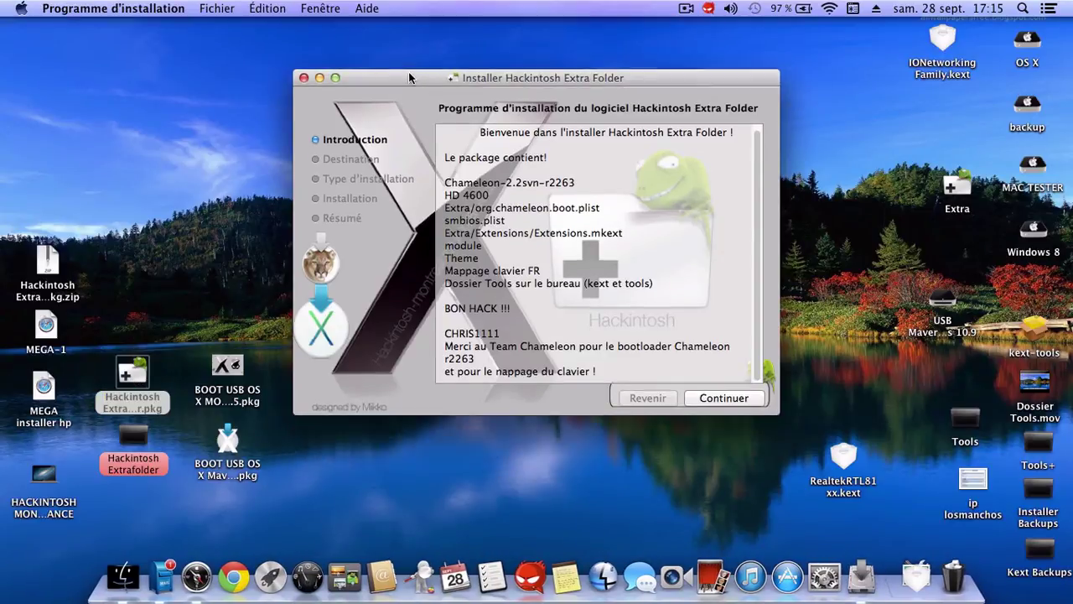
Proceed to the custom installation type for the OS X disk and expand the Extra Folder package group.
left_click(709, 392)
left_click(495, 391)
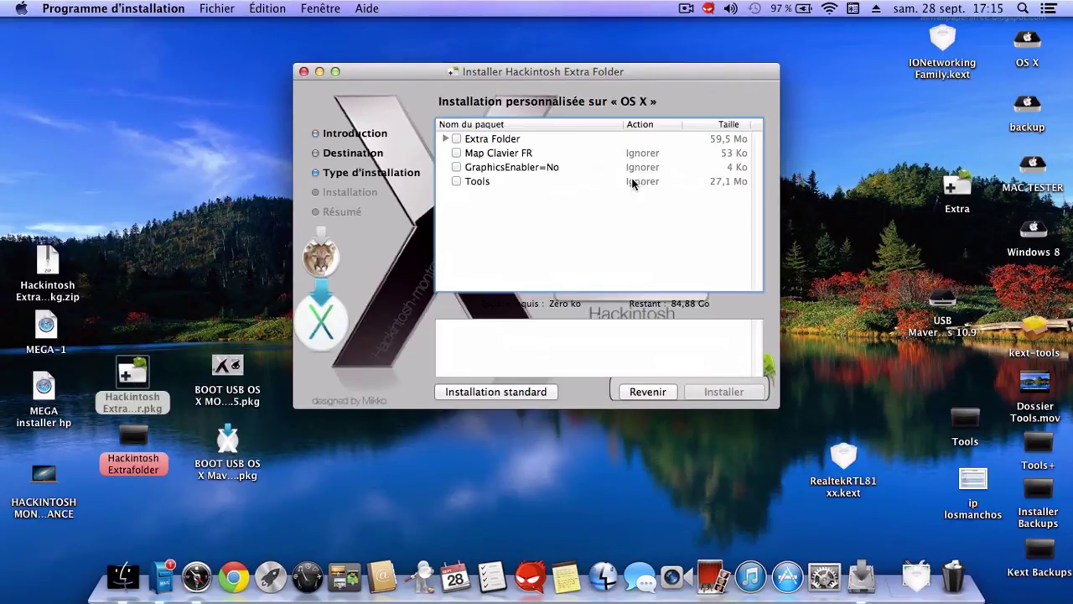
left_click(445, 138)
left_click_drag(415, 72, 414, 46)
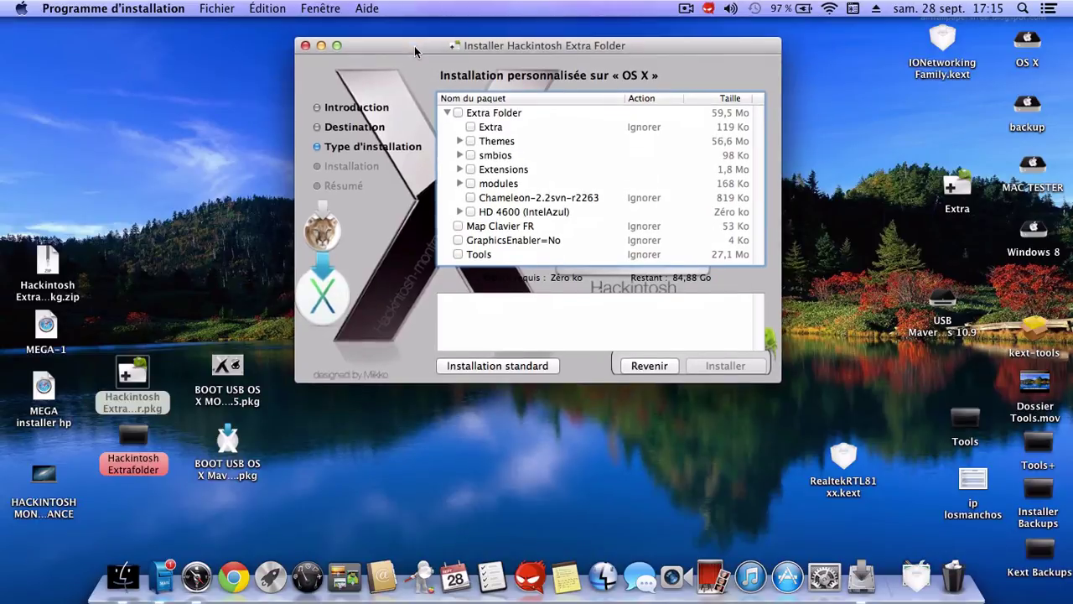
Select the Extra package and the Chamatic theme for installation.
left_click(471, 126)
left_click(459, 140)
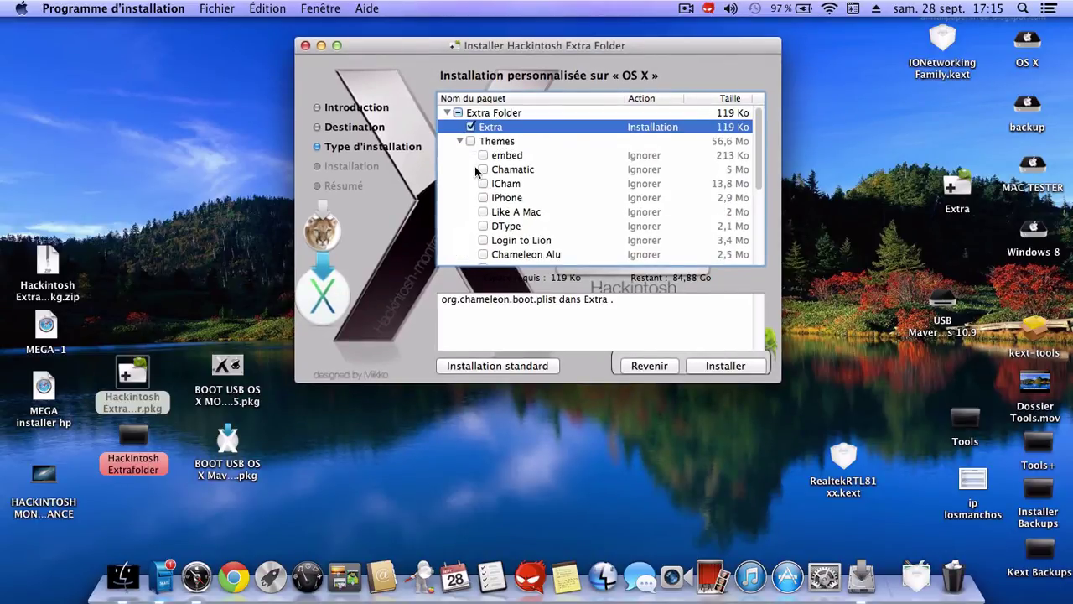
left_click(482, 169)
scroll(461, 181, "down", 5)
Select MacBook Pro 8.3 in the smbios group, replacing an initial choice of MacBook Pro 9.1.
left_click(460, 169)
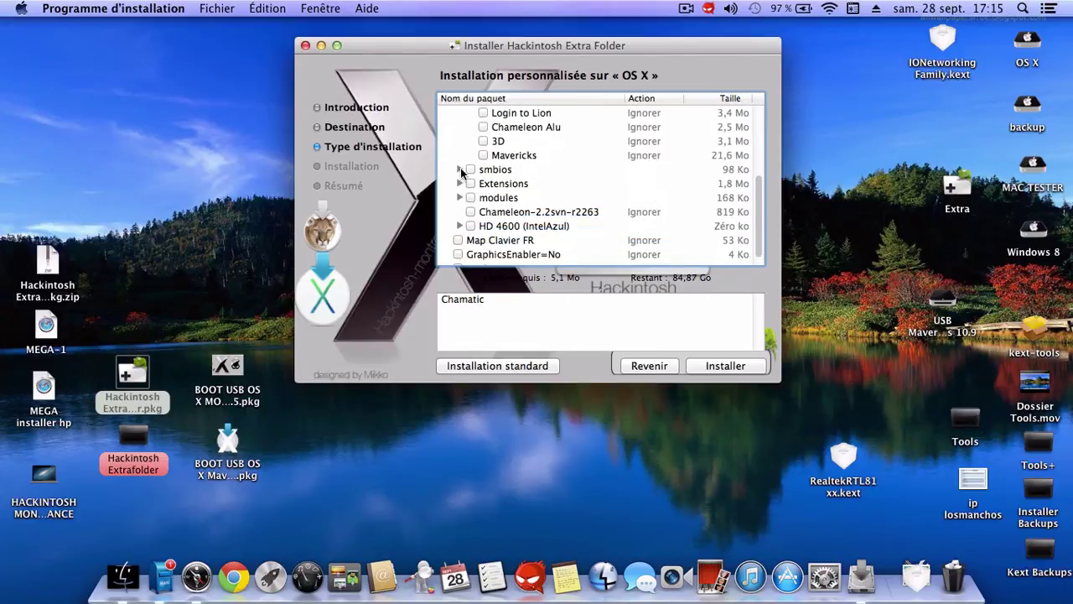
scroll(461, 172, "down", 5)
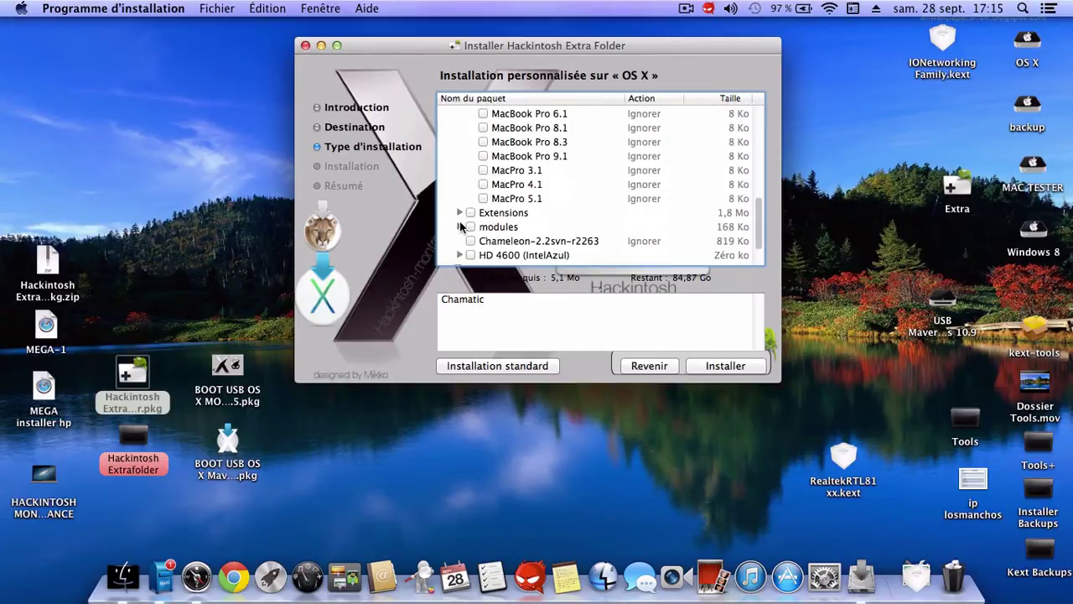
scroll(460, 221, "up", 2)
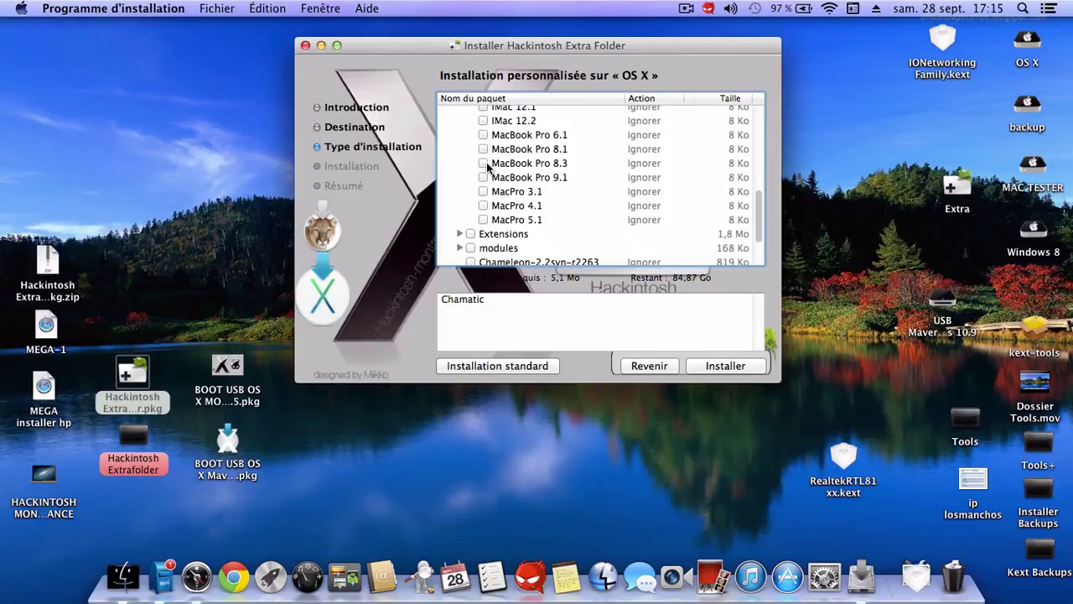
left_click(482, 178)
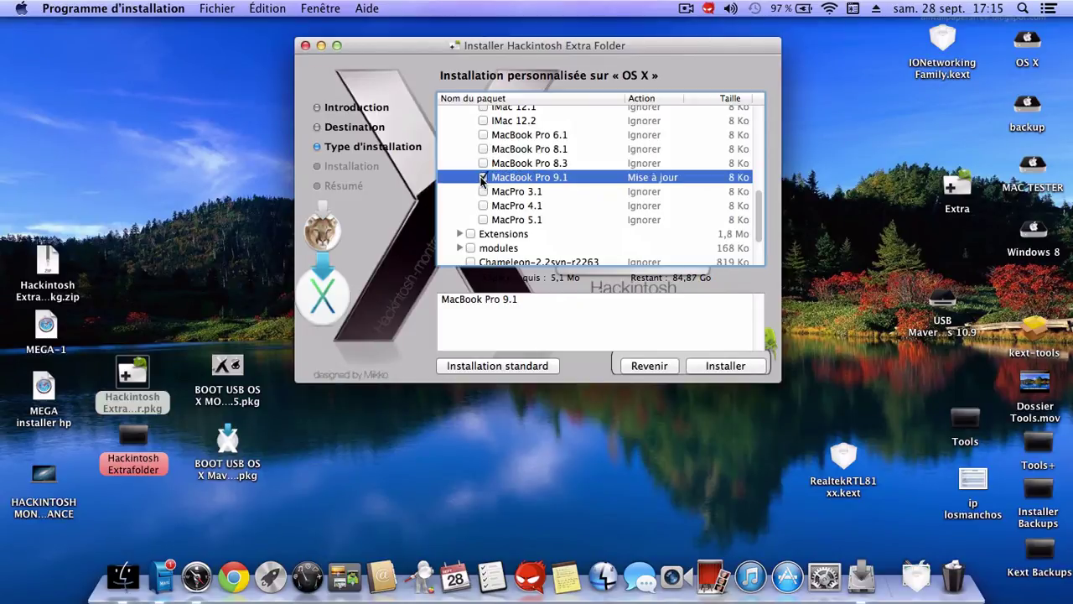
scroll(482, 180, "down", 3)
scroll(482, 151, "up", 2)
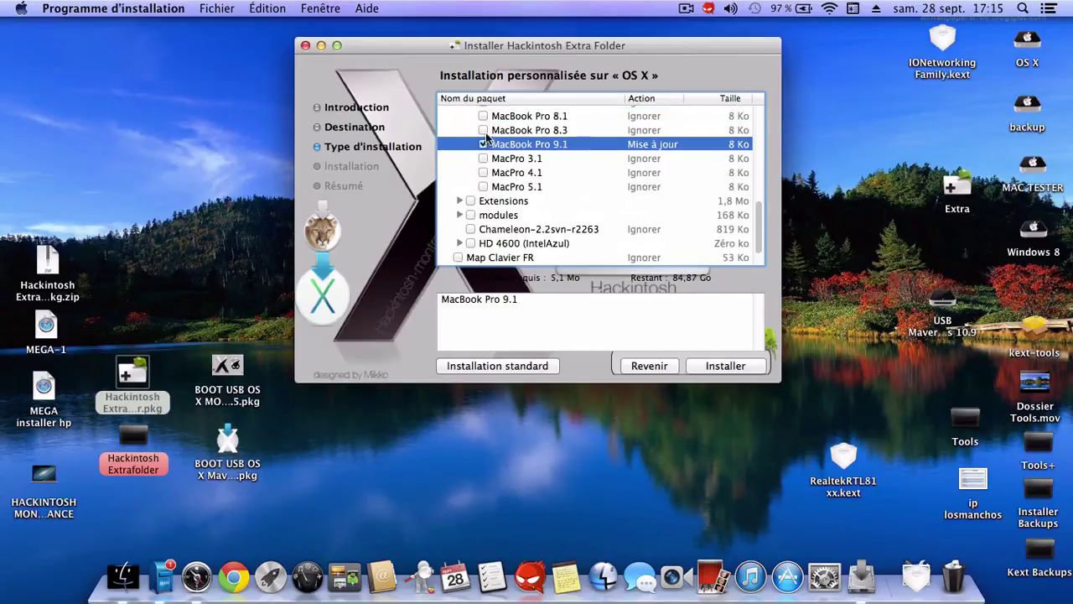
left_click(483, 130)
left_click(483, 144)
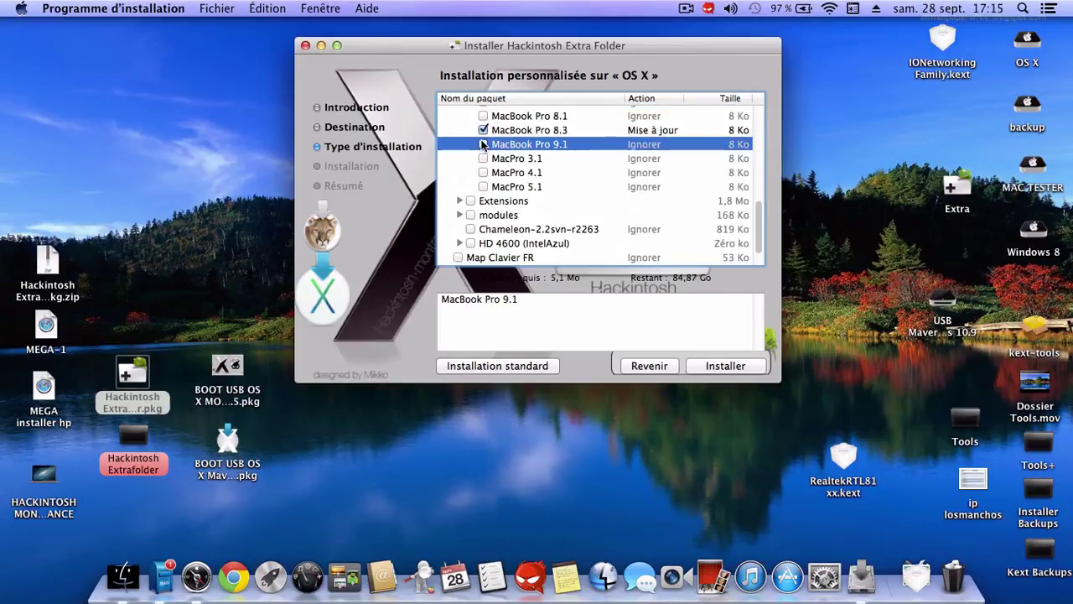
Expand the Extensions group and review its optional kexts, from AHCI_3rdParty_SATA to AHCIInjector.
scroll(452, 180, "down", 2)
left_click(459, 174)
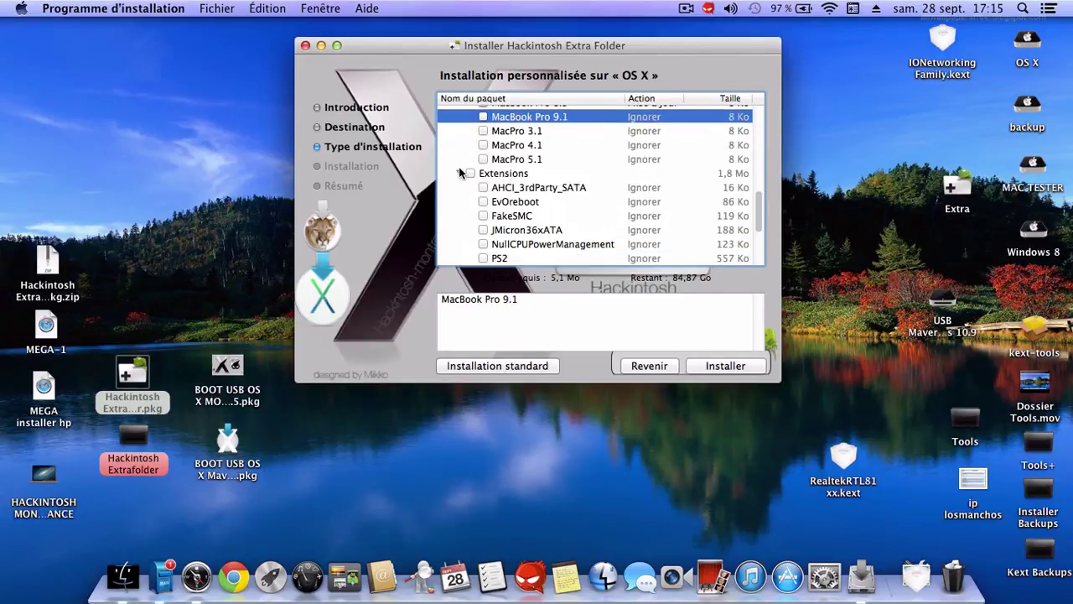
scroll(460, 173, "down", 3)
scroll(459, 174, "down", 1)
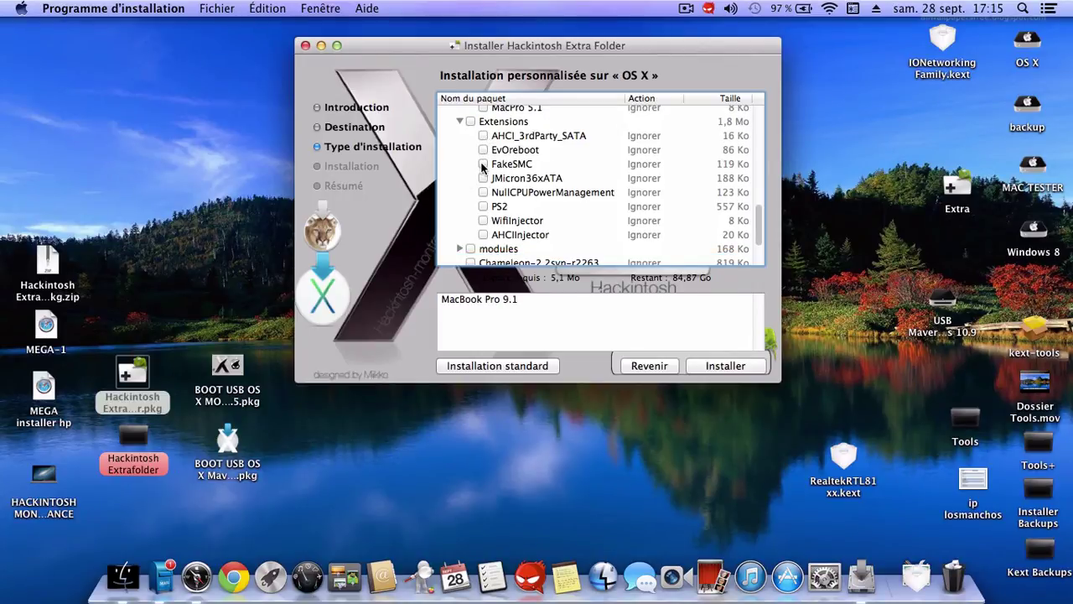
scroll(483, 166, "down", 1)
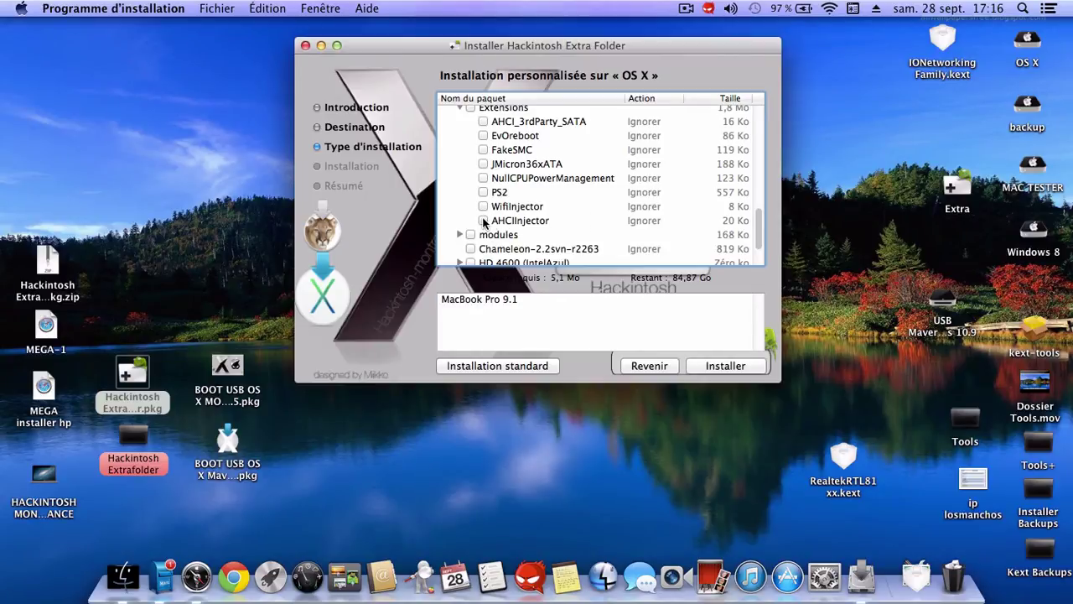
scroll(487, 223, "up", 2)
scroll(481, 226, "down", 5)
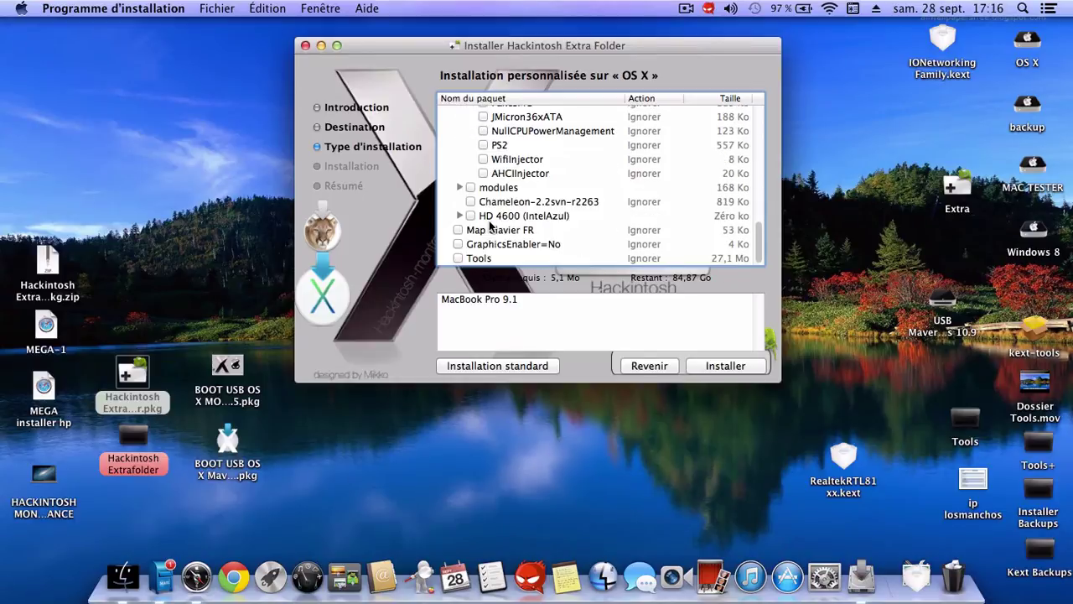
Select Chameleon-2.2svn-r2263, Map Clavier FR and Tools, and close the installer without installing.
left_click(471, 202)
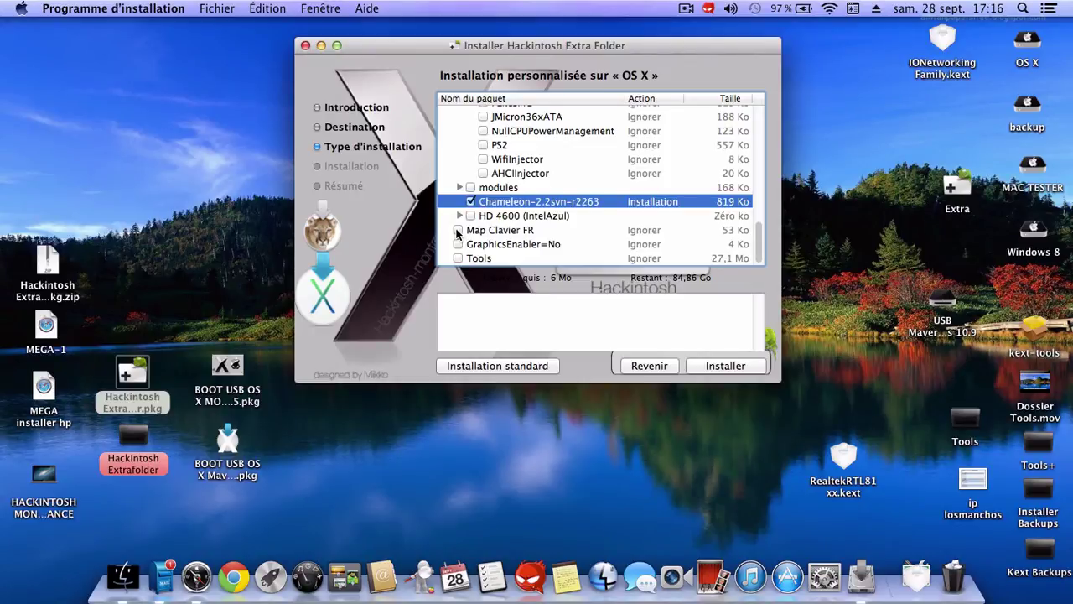
left_click(458, 230)
left_click(458, 258)
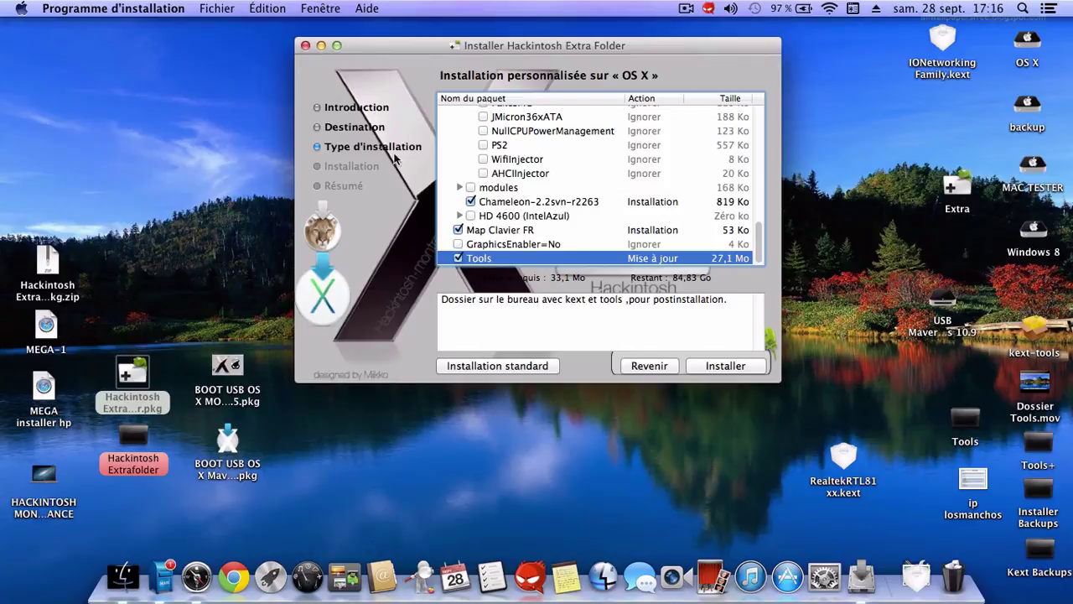
left_click(306, 45)
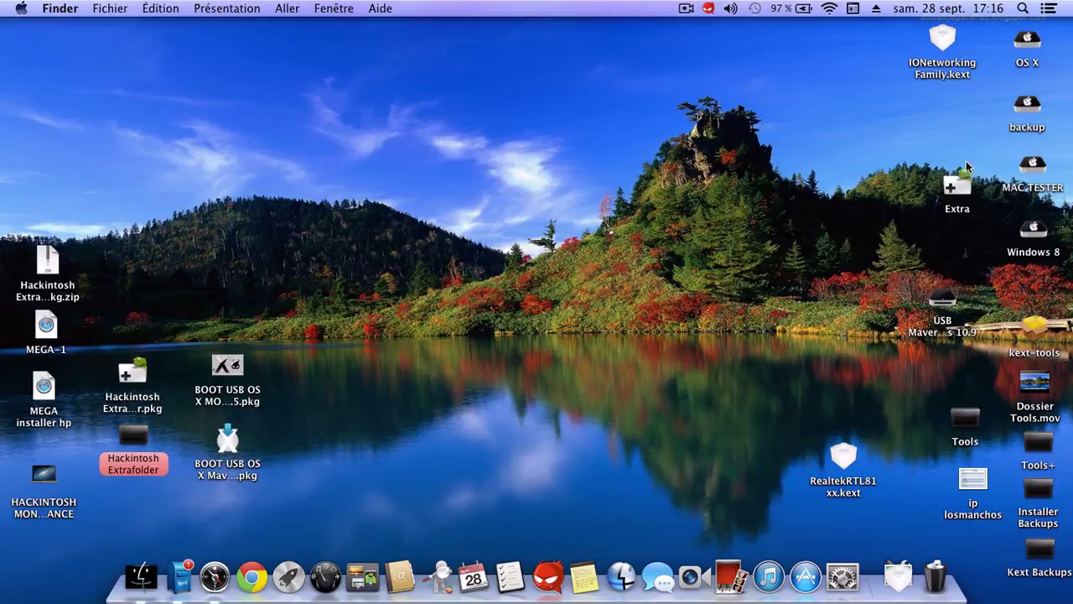
Open the Tools subfolder of kext+tools in the desktop Tools folder to review the bundled utilities.
left_click(147, 567)
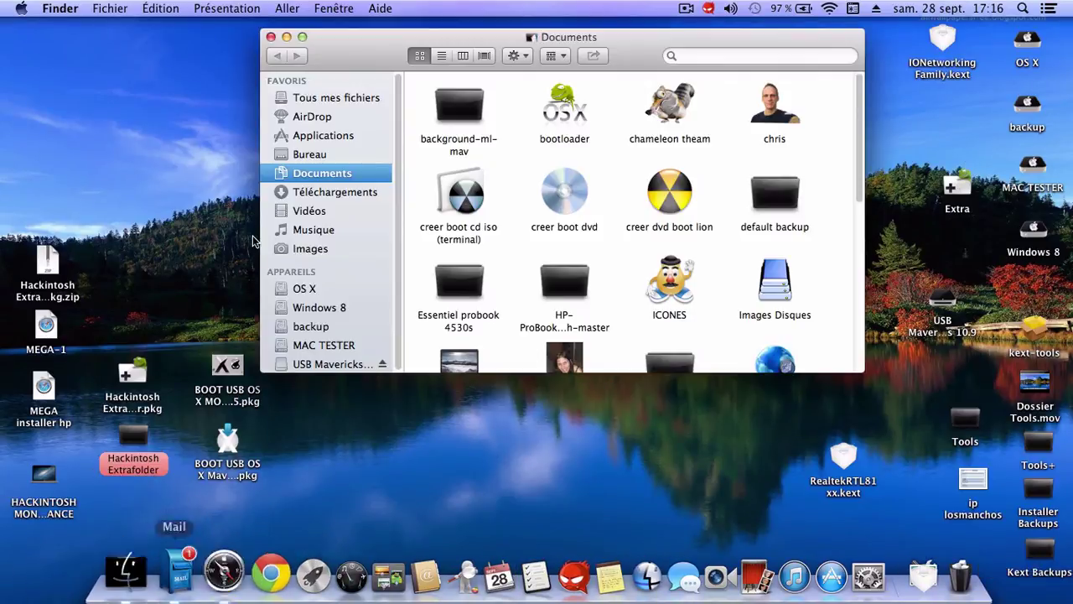
double_click(965, 417)
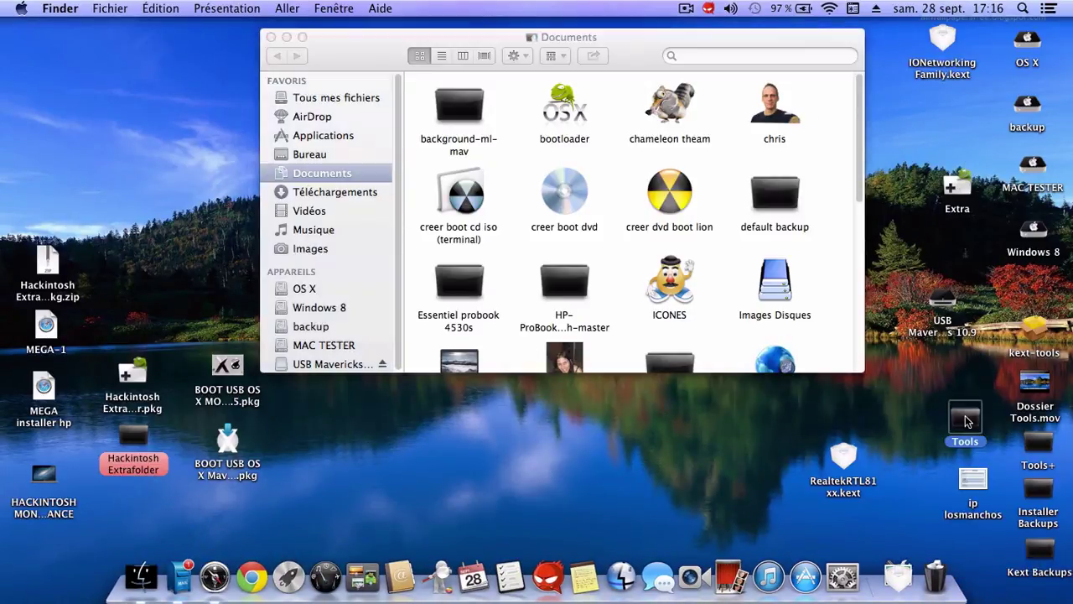
double_click(455, 125)
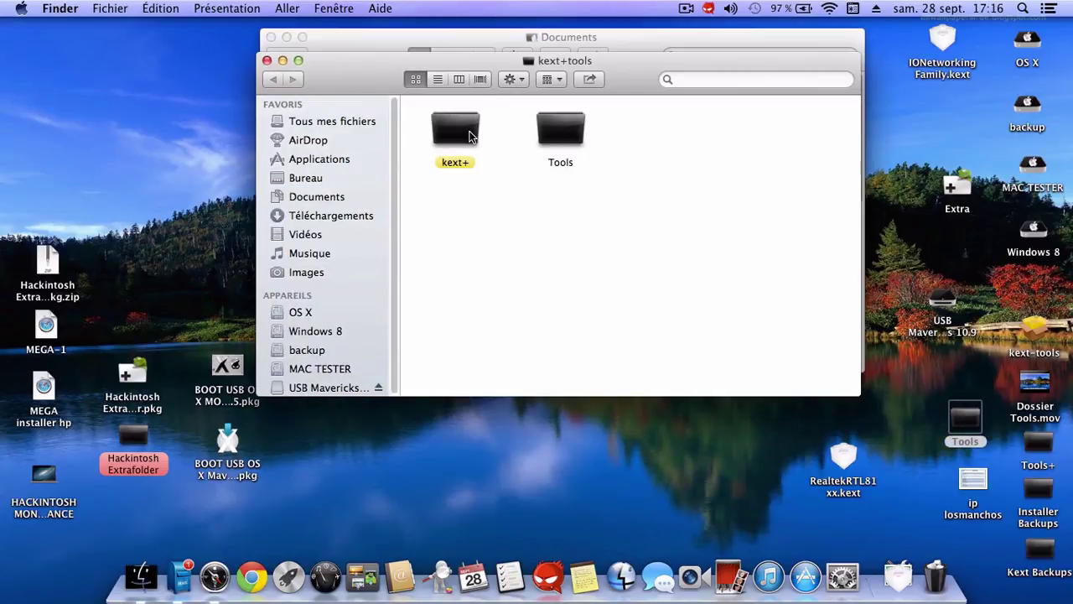
double_click(575, 138)
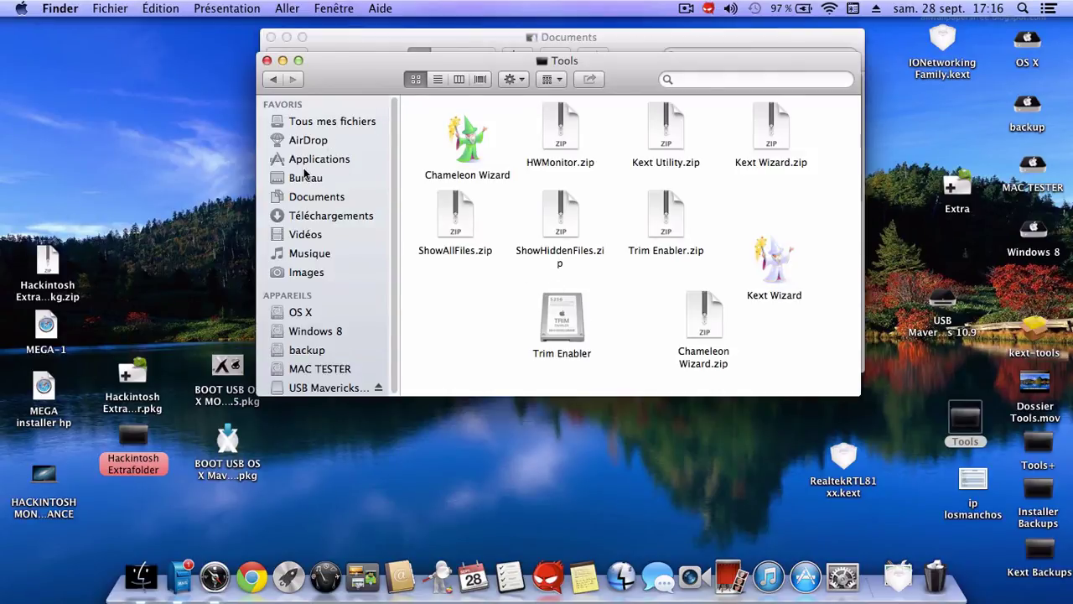
left_click_drag(373, 61, 445, 139)
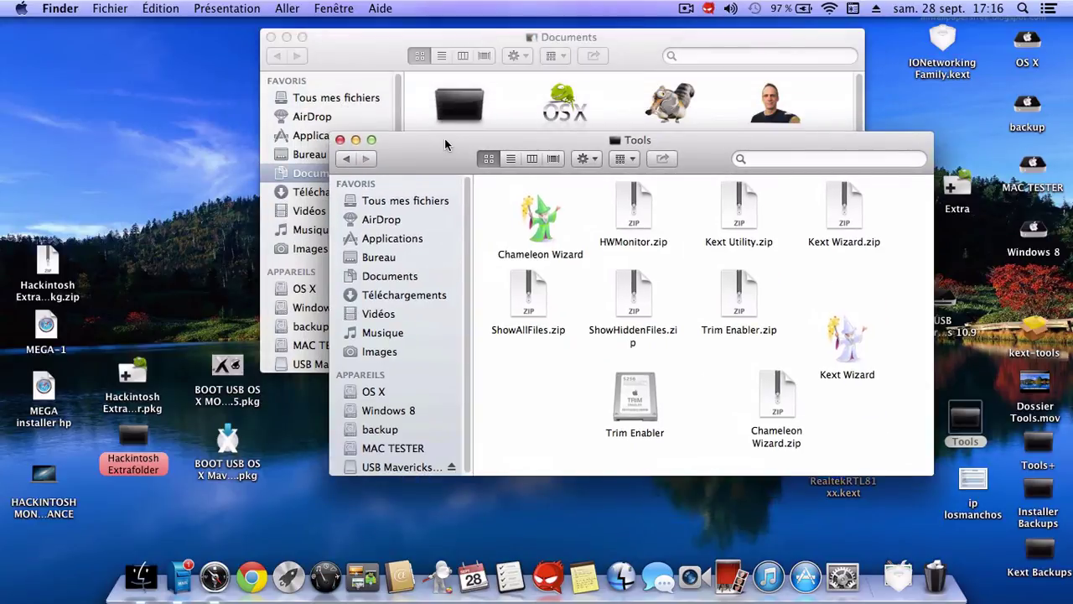
Return to kext+tools and open the kext+/laptop/ps2 folder.
left_click(344, 159)
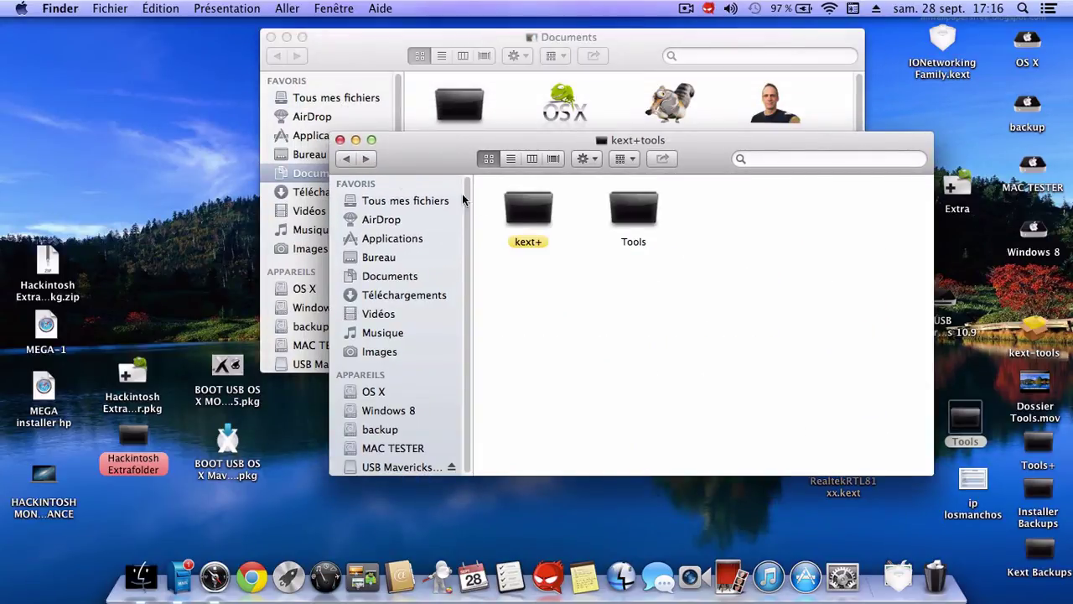
double_click(536, 215)
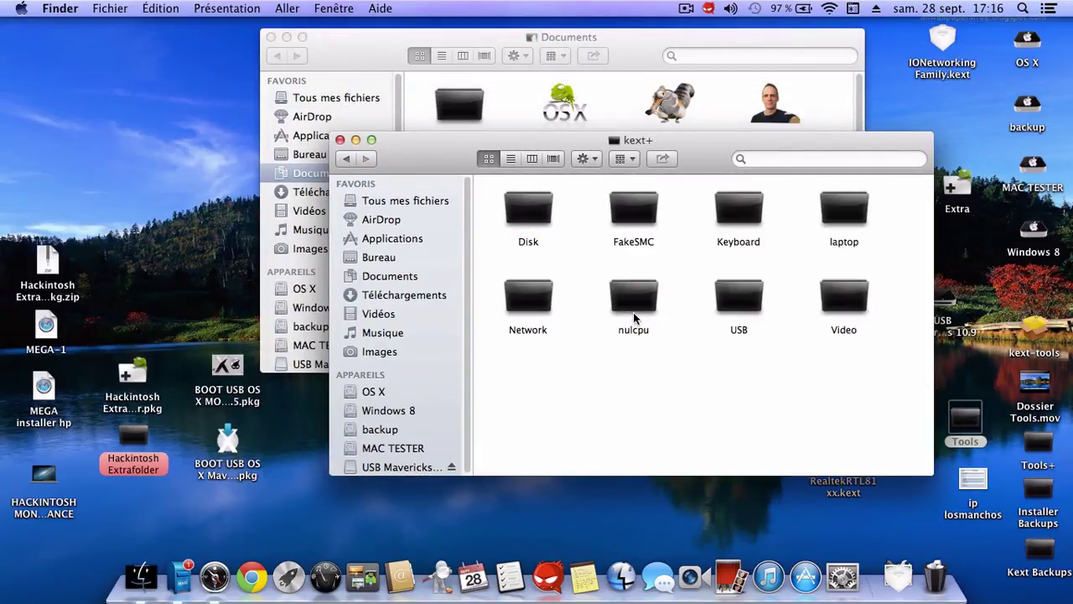
double_click(852, 211)
left_click(644, 213)
double_click(644, 214)
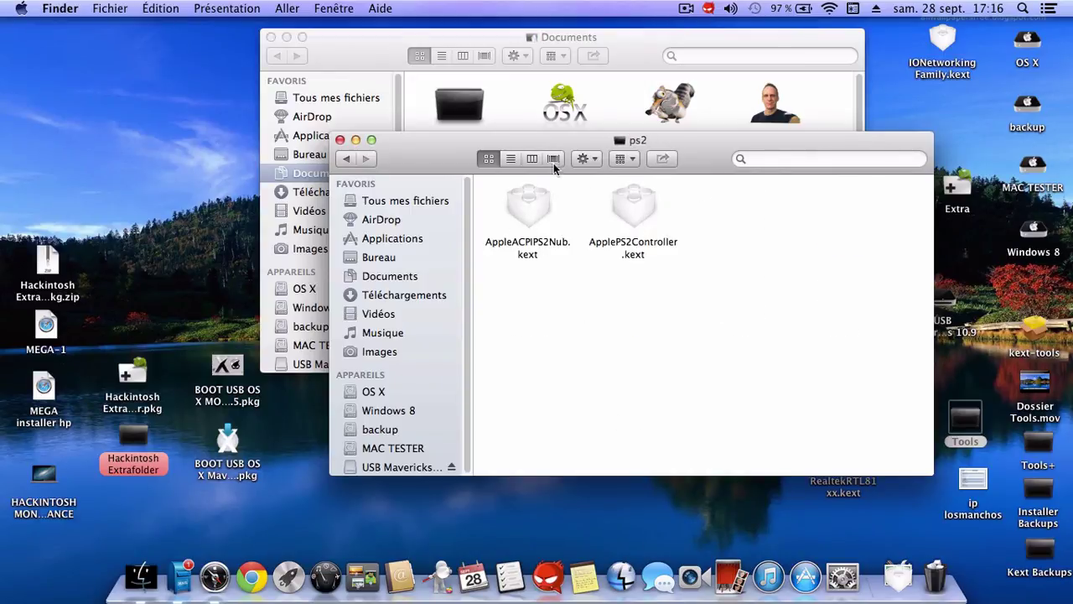
Launch Kext Wizard from the Applications folder and show its Installation section.
left_click_drag(434, 154, 580, 145)
left_click(540, 232)
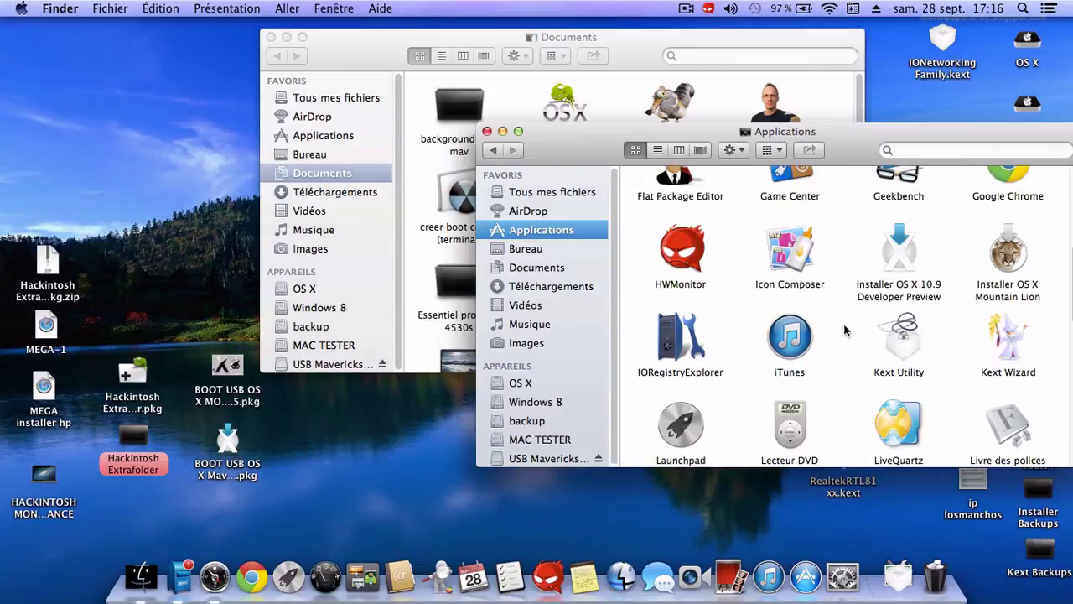
double_click(999, 356)
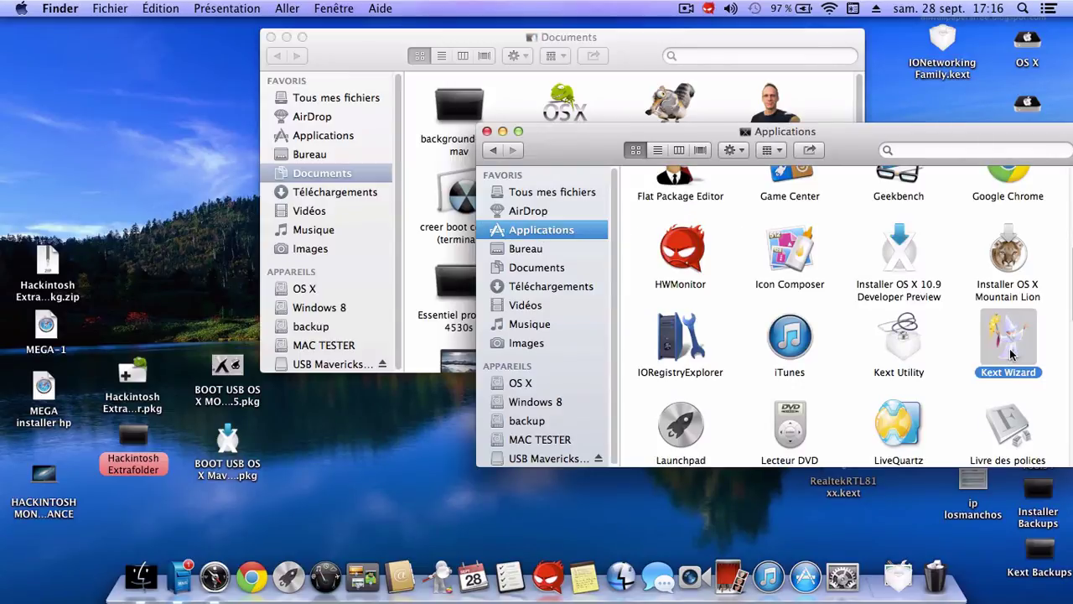
left_click_drag(585, 148, 396, 99)
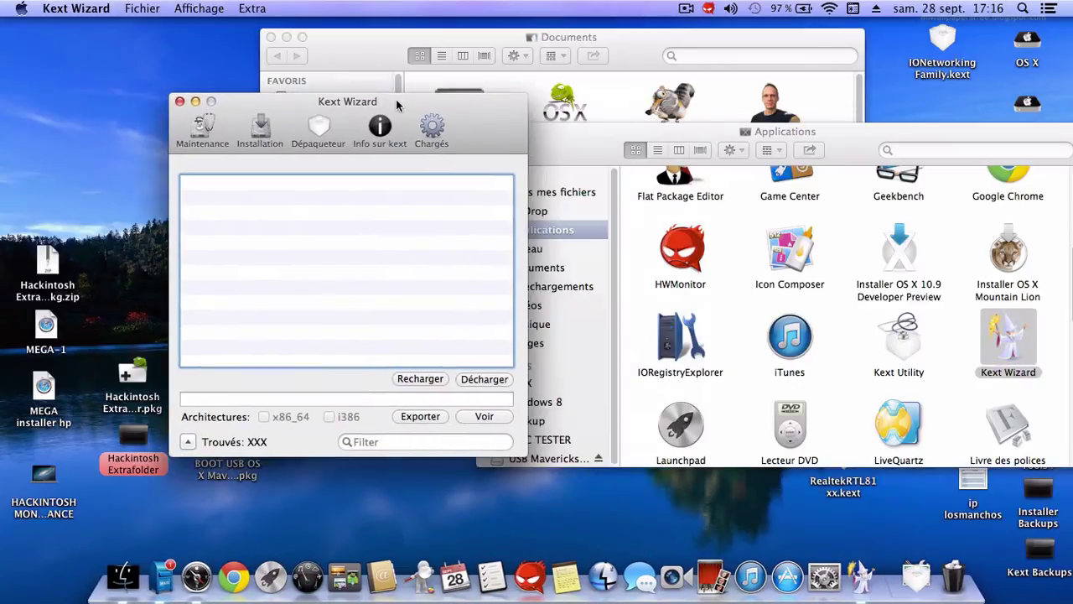
left_click(242, 139)
Add AppleACPIPS2Nub.kext and ApplePS2Controller.kext from the ps2 folder to Kext Wizard's list of kexts to install.
left_click(596, 151)
left_click(487, 152)
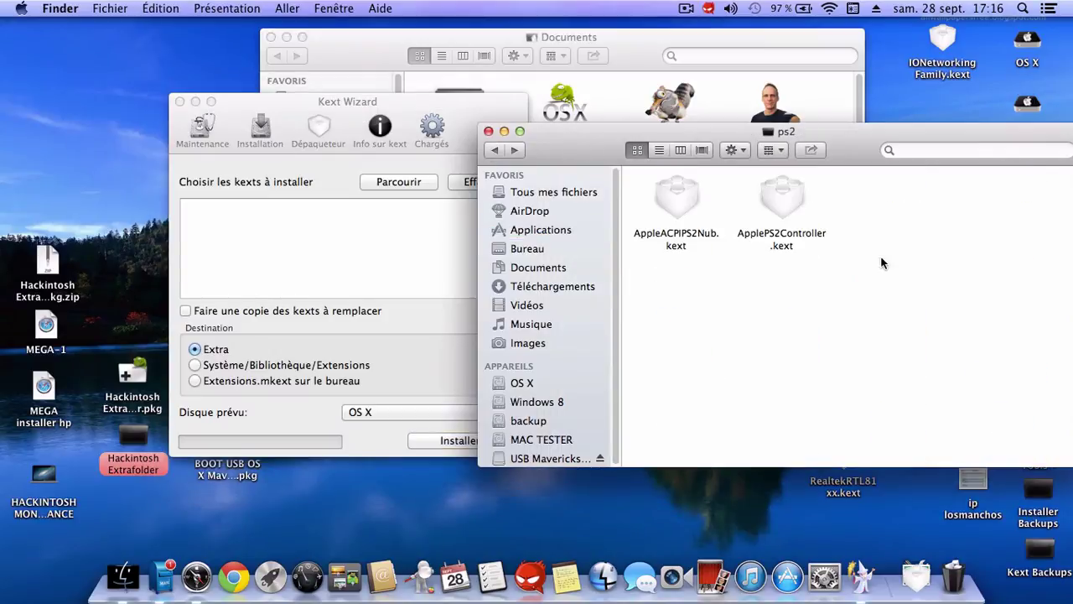
left_click_drag(651, 185, 692, 214)
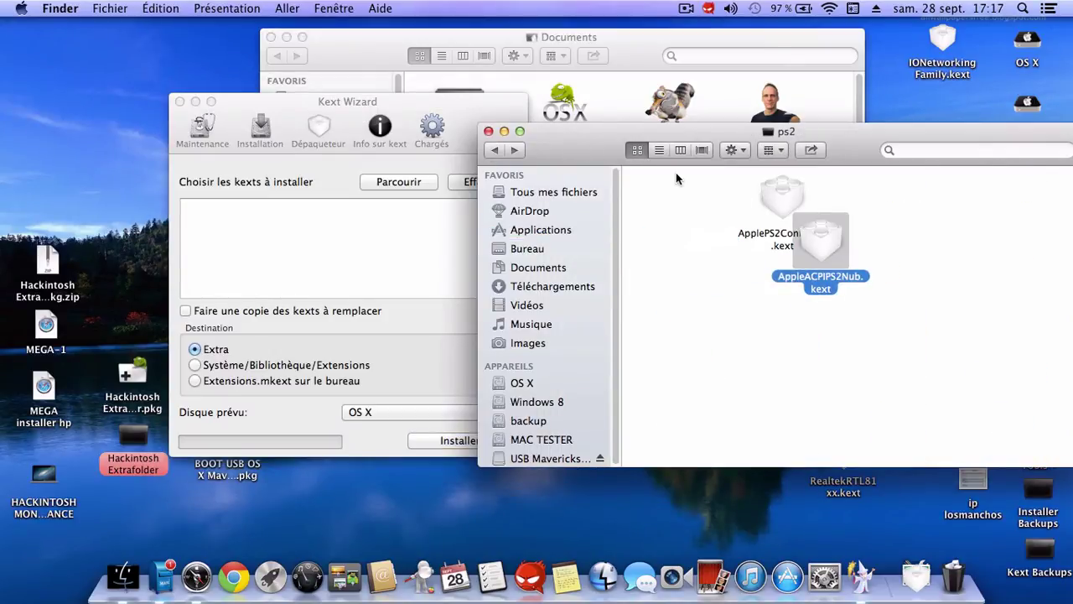
left_click(759, 191, "super")
left_click_drag(520, 225, 409, 259)
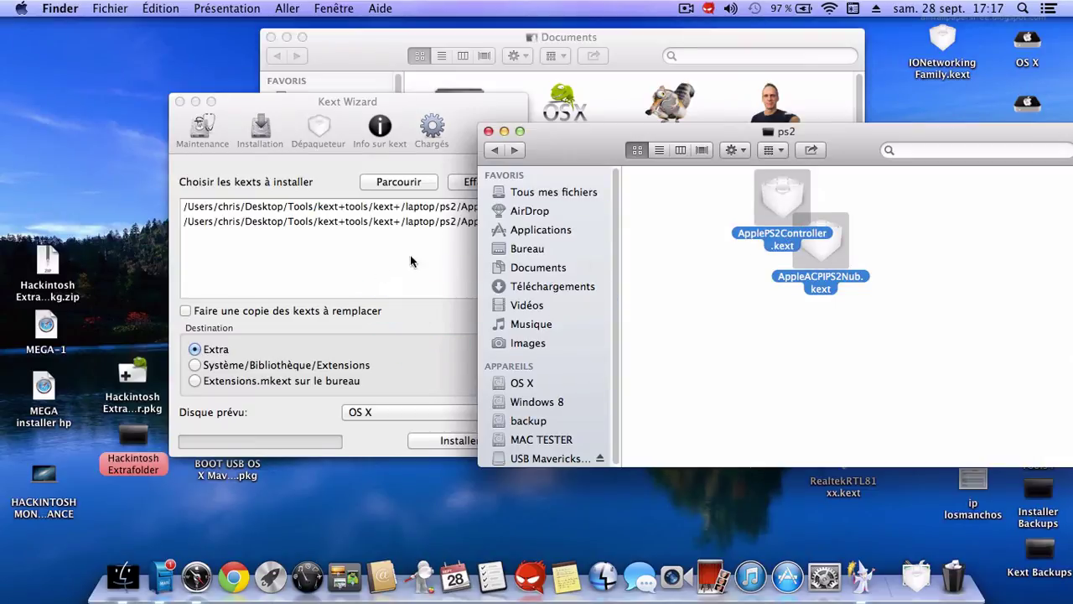
left_click(283, 109)
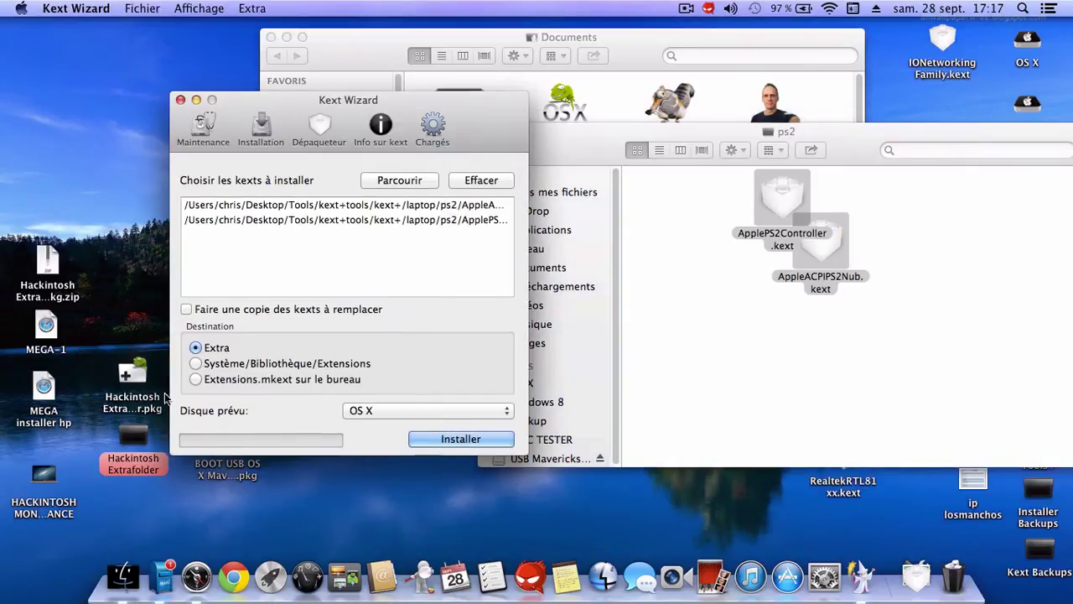
Set the destination to Système/Bibliothèque/Extensions, and close Kext Wizard and the ps2 folder without installing.
left_click(195, 363)
left_click(183, 101)
left_click(553, 139)
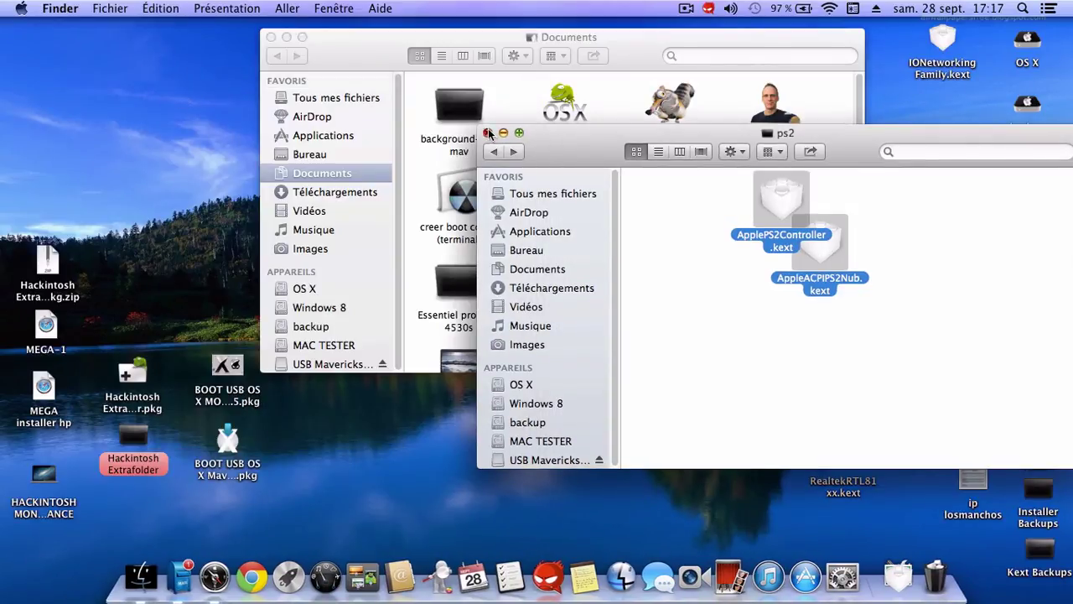
left_click(488, 132)
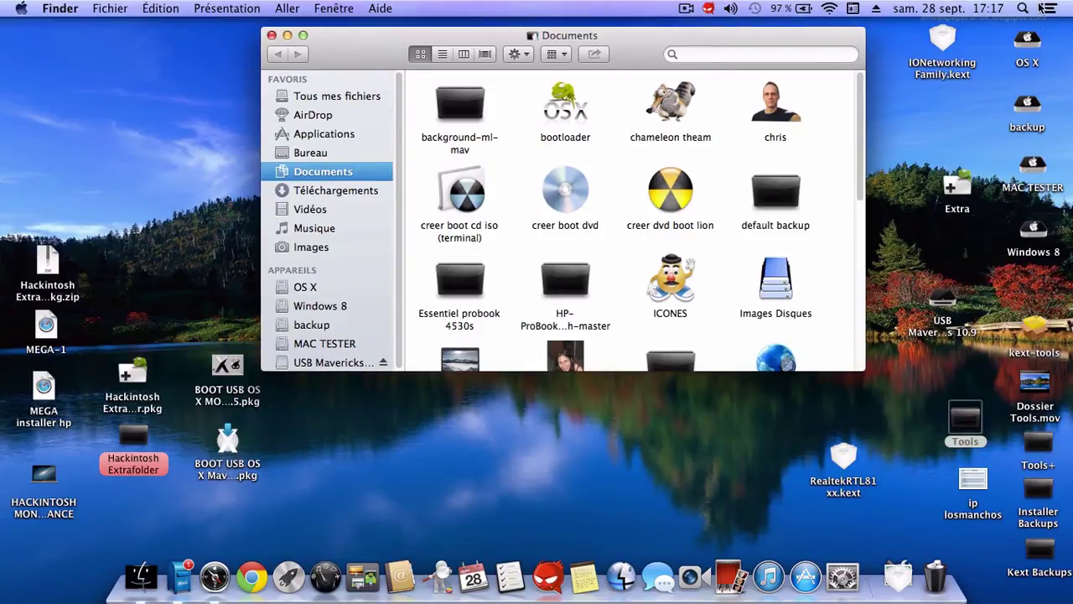
Open the Extra folder on the MAC TESTER disk to review its contents.
left_click(1037, 163)
double_click(1037, 162)
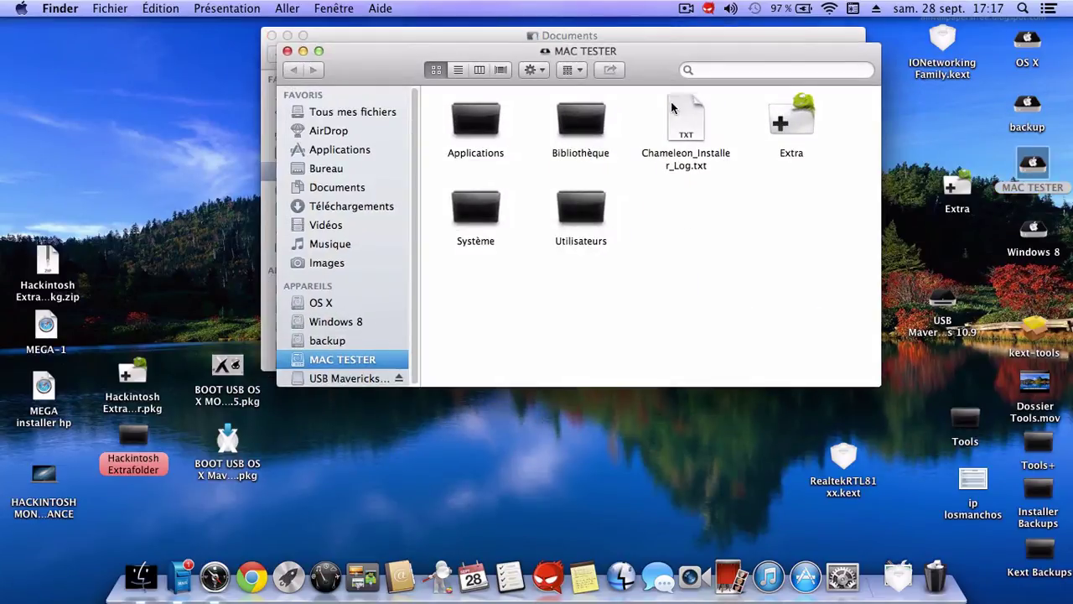
double_click(792, 133)
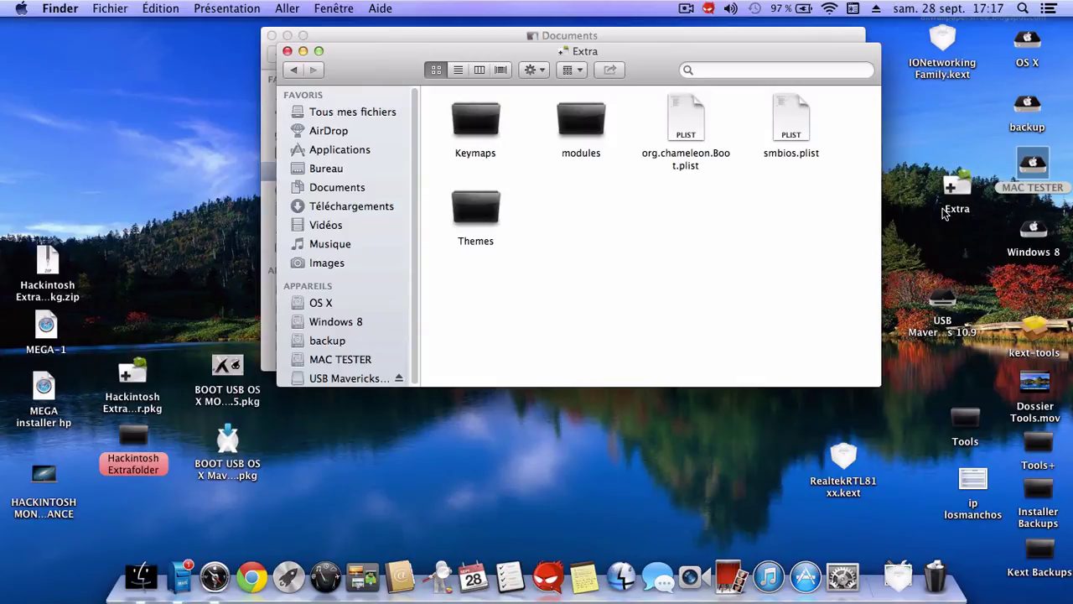
Close the Extra and Documents windows, and open the Hackintosh Extra Folder installer at its custom installation package list.
left_click(286, 52)
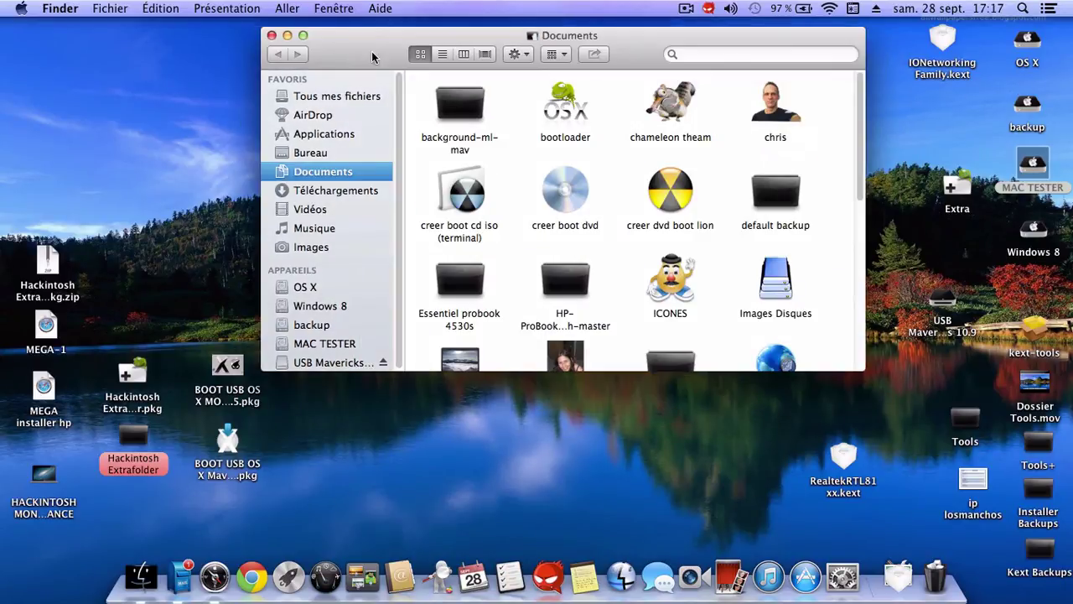
left_click(271, 35)
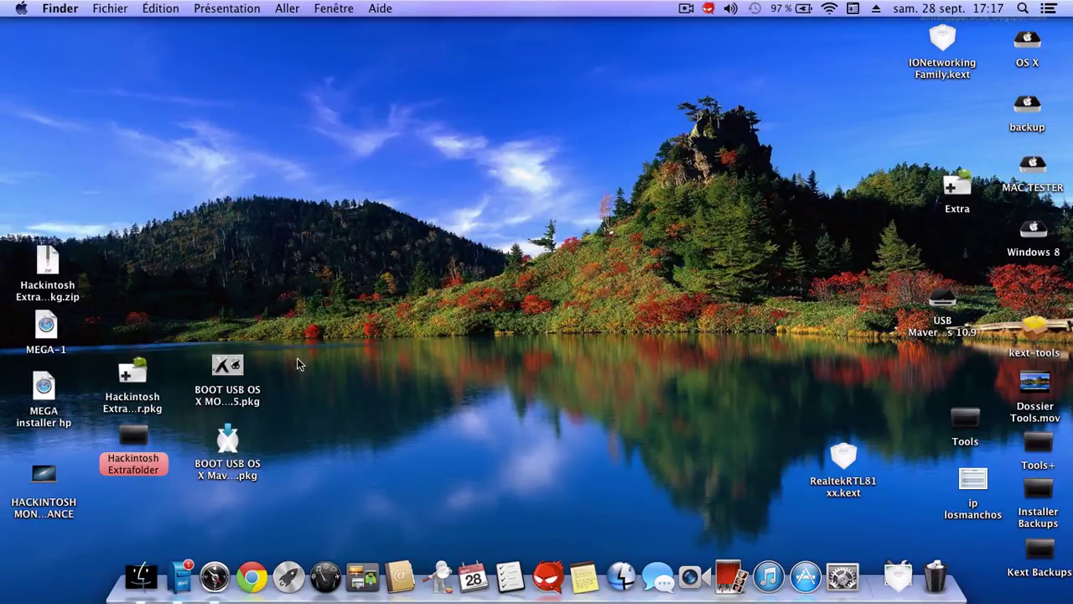
double_click(136, 385)
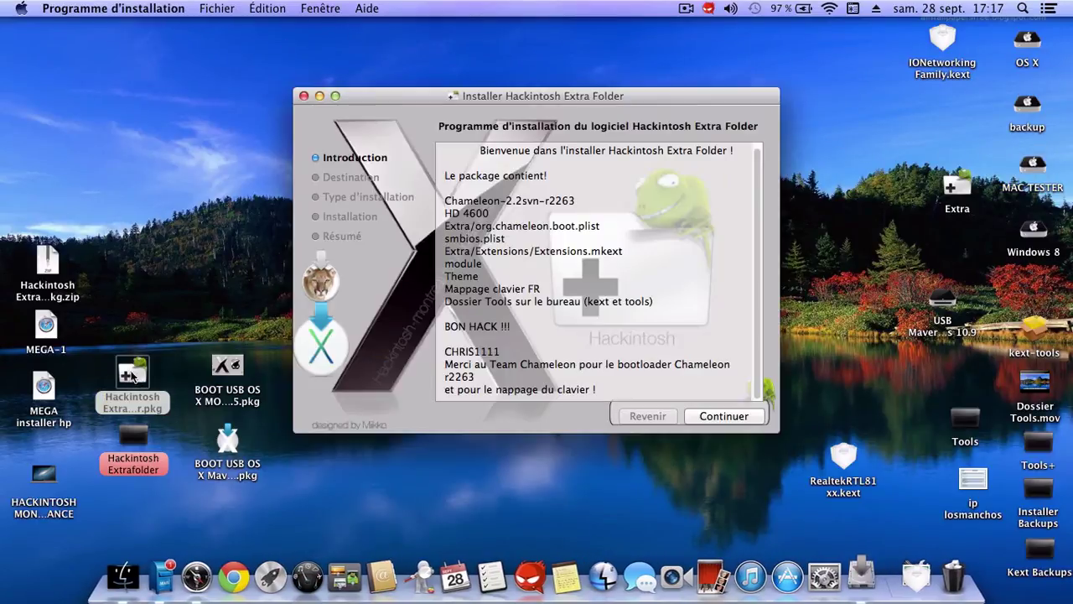
left_click(712, 418)
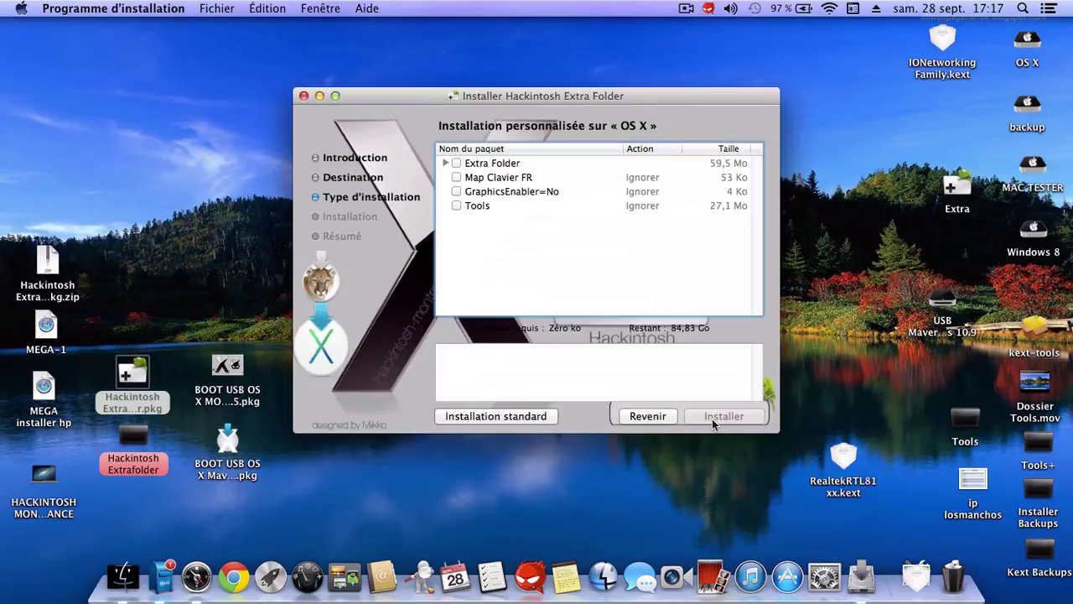
Expand the Extra Folder and Extensions groups in the installer and review the packages they offer.
left_click(445, 163)
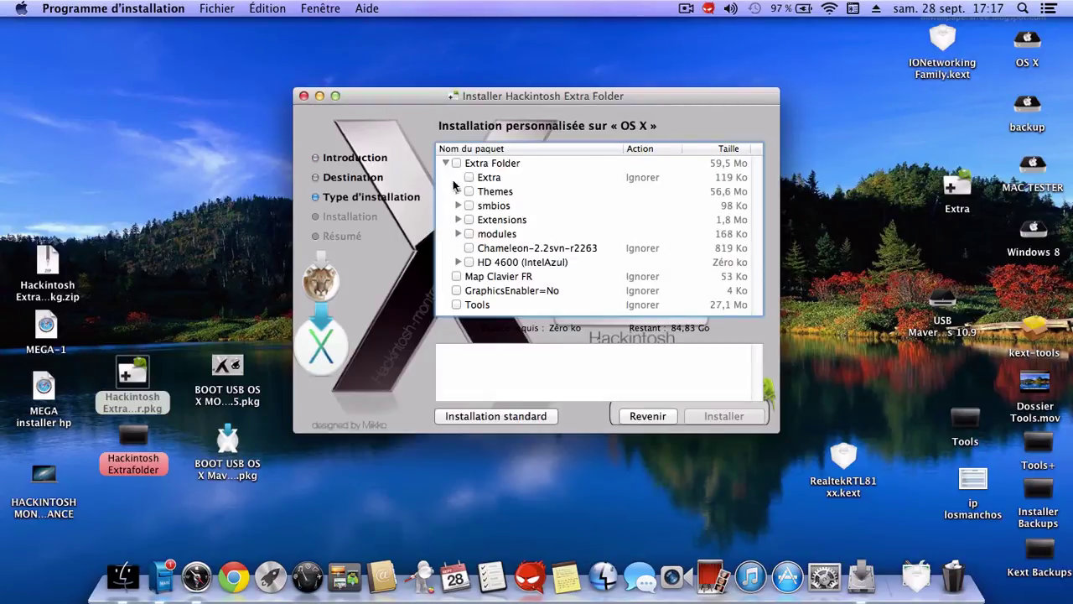
left_click(459, 221)
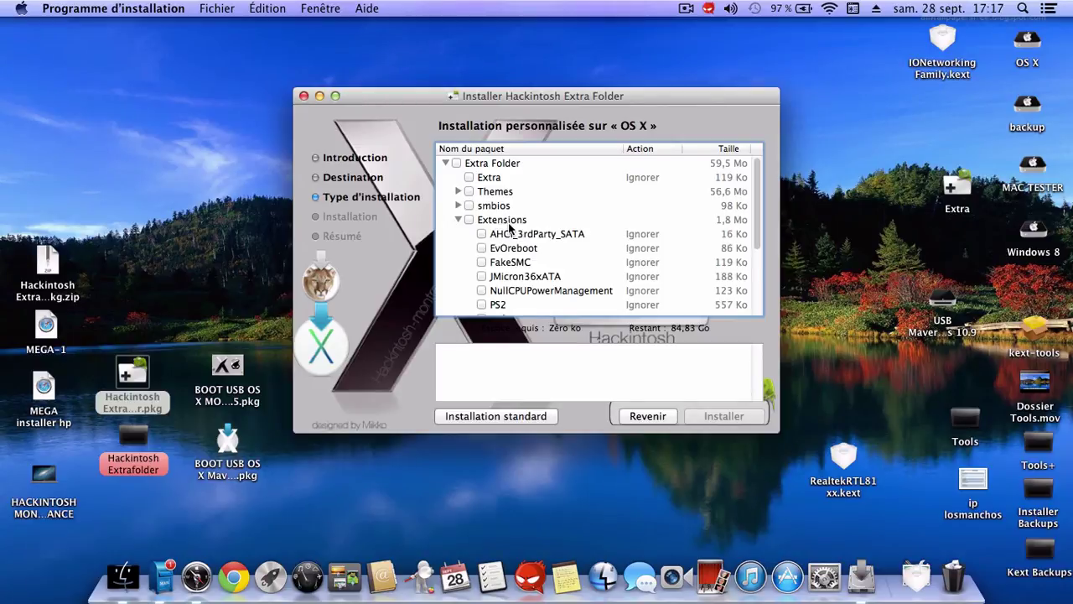
scroll(508, 226, "down", 3)
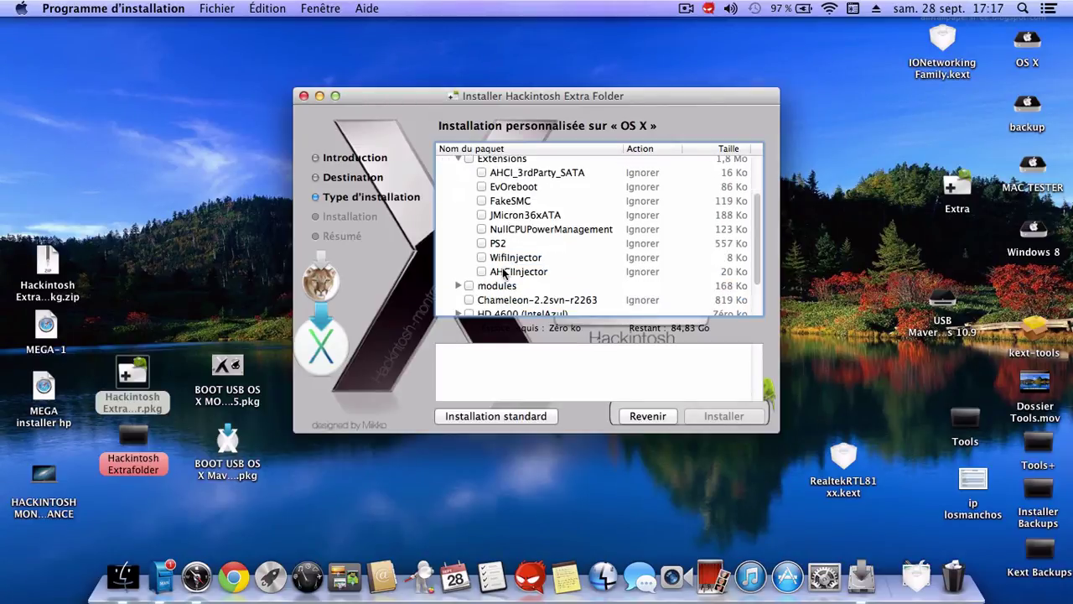
scroll(504, 270, "down", 2)
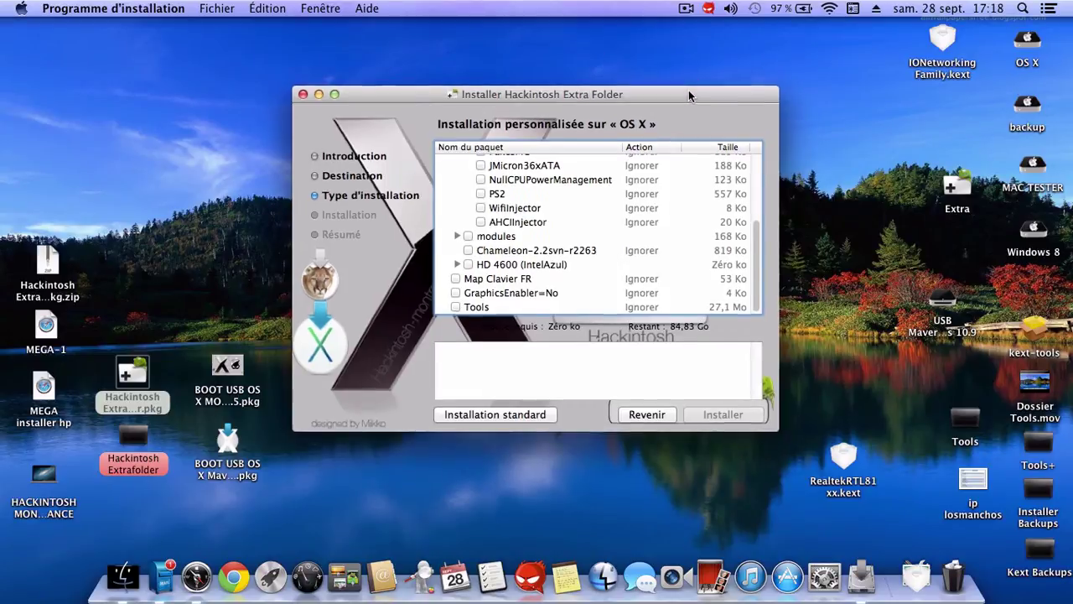
left_click_drag(692, 91, 690, 34)
scroll(551, 209, "up", 5)
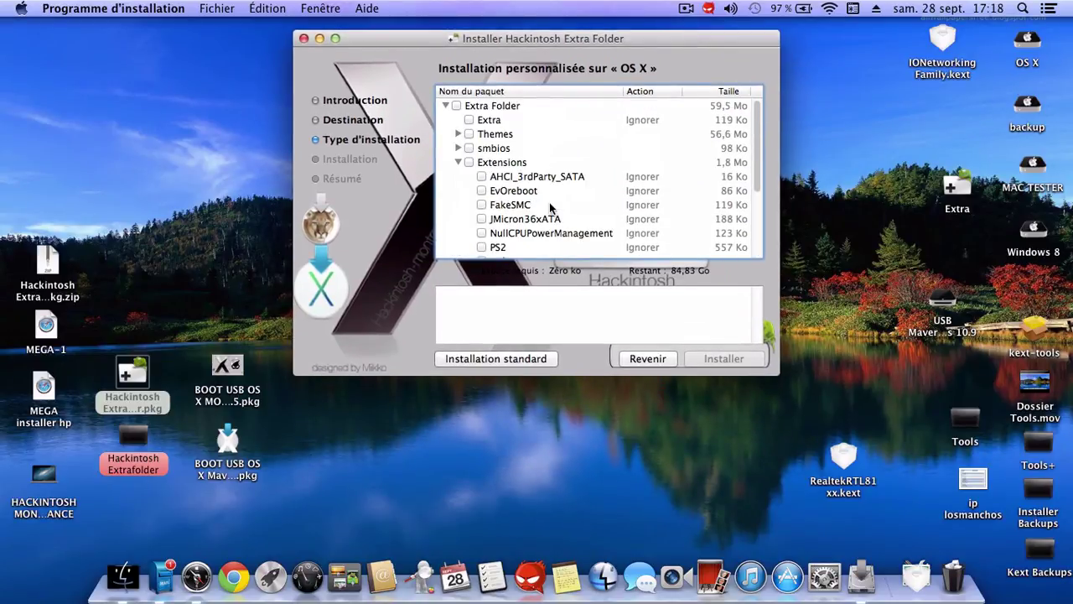
Select the Extra package and the Mavericks theme for installation.
left_click(468, 120)
left_click(458, 134)
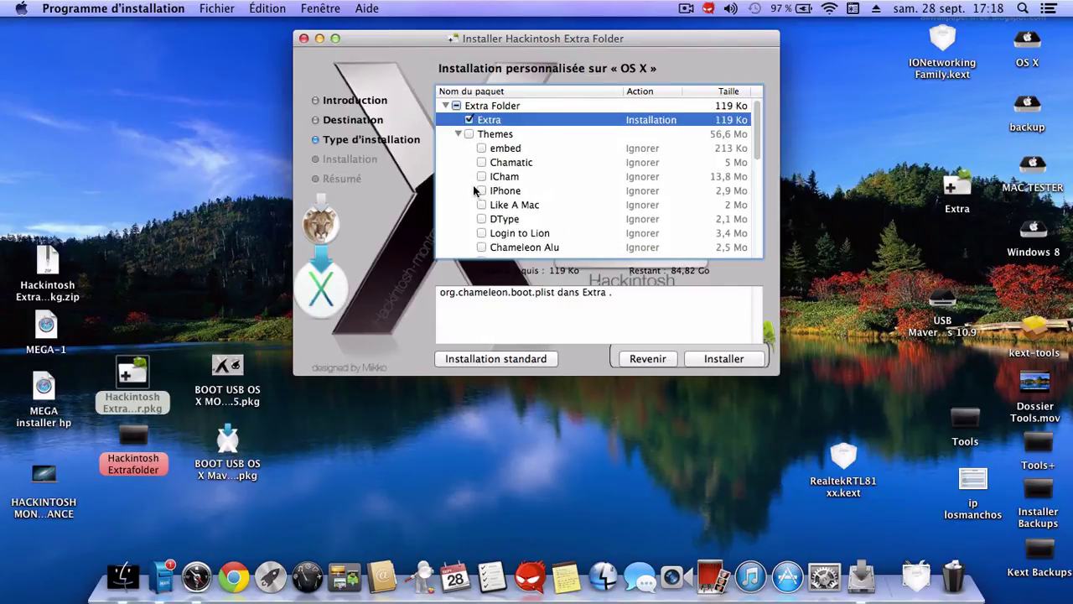
scroll(480, 207, "down", 5)
left_click(482, 126)
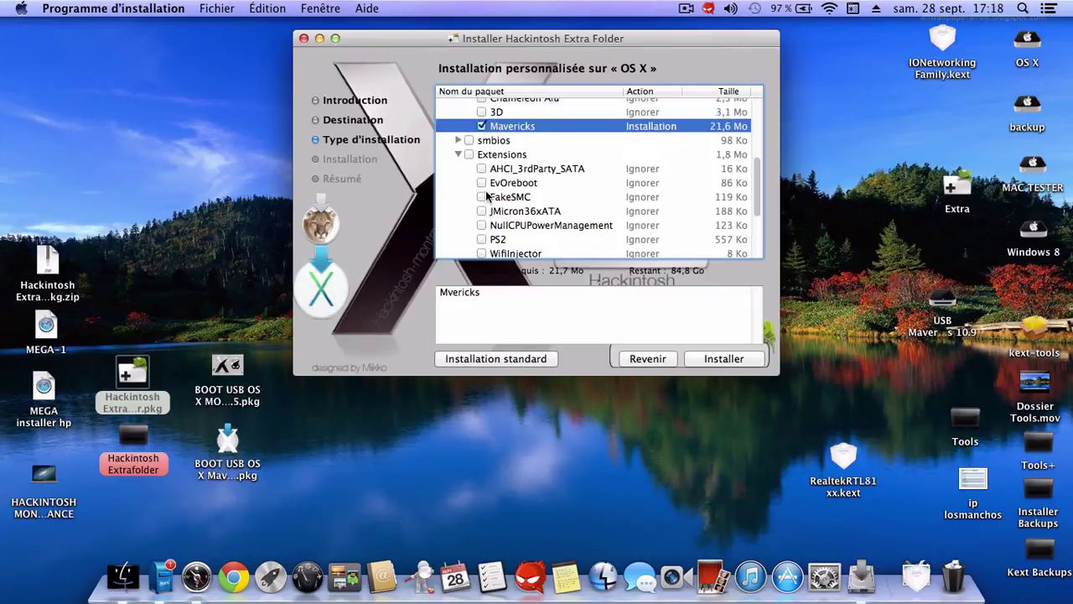
Select the MacPro 3.1 definition in the smbios group for installation.
left_click(459, 140)
scroll(482, 210, "down", 5)
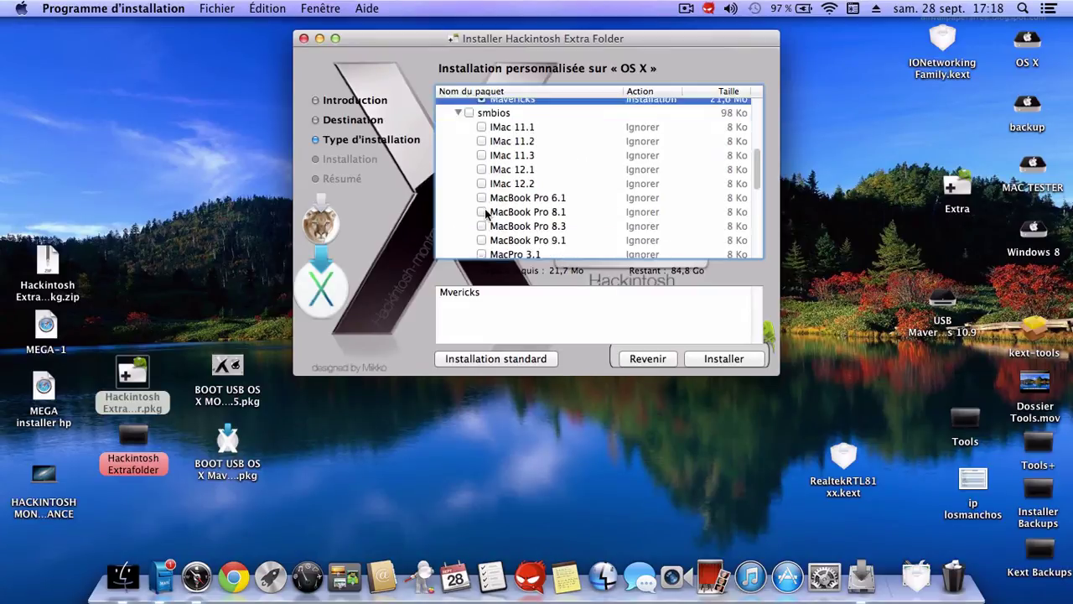
left_click(481, 192)
scroll(461, 205, "down", 4)
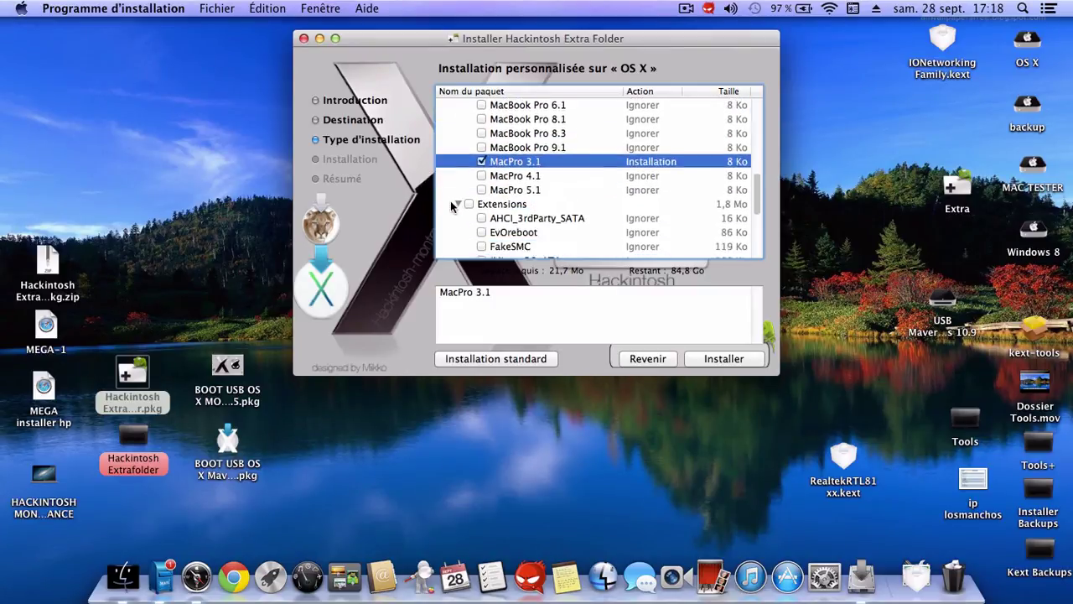
Select Valeur 8 under HD 4600 (IntelAzul), and close the Hackintosh Extra Folder installer without installing.
scroll(450, 206, "down", 3)
scroll(450, 206, "up", 2)
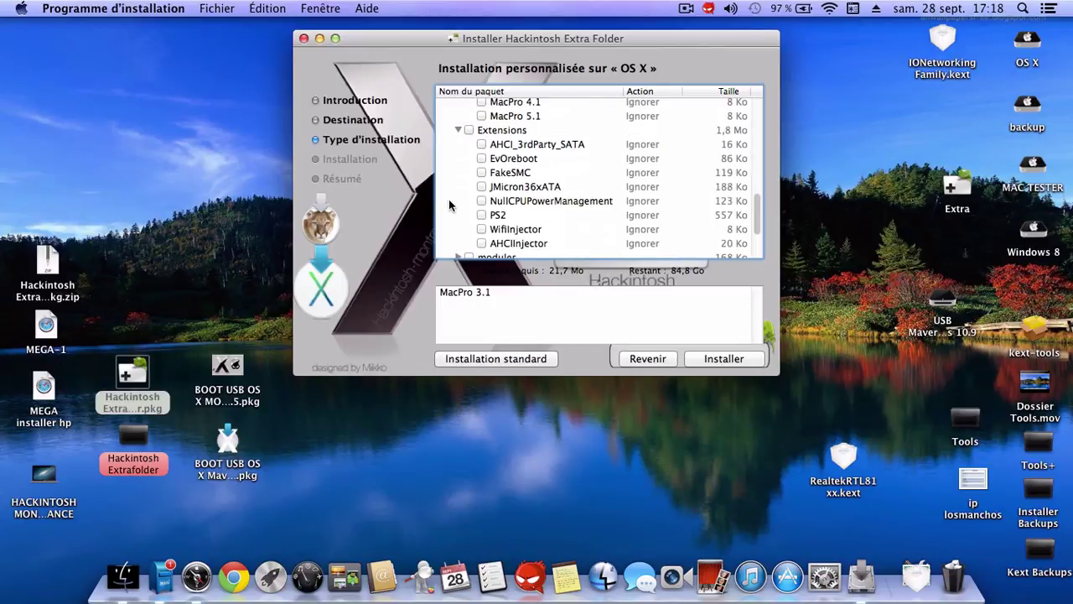
scroll(449, 205, "down", 3)
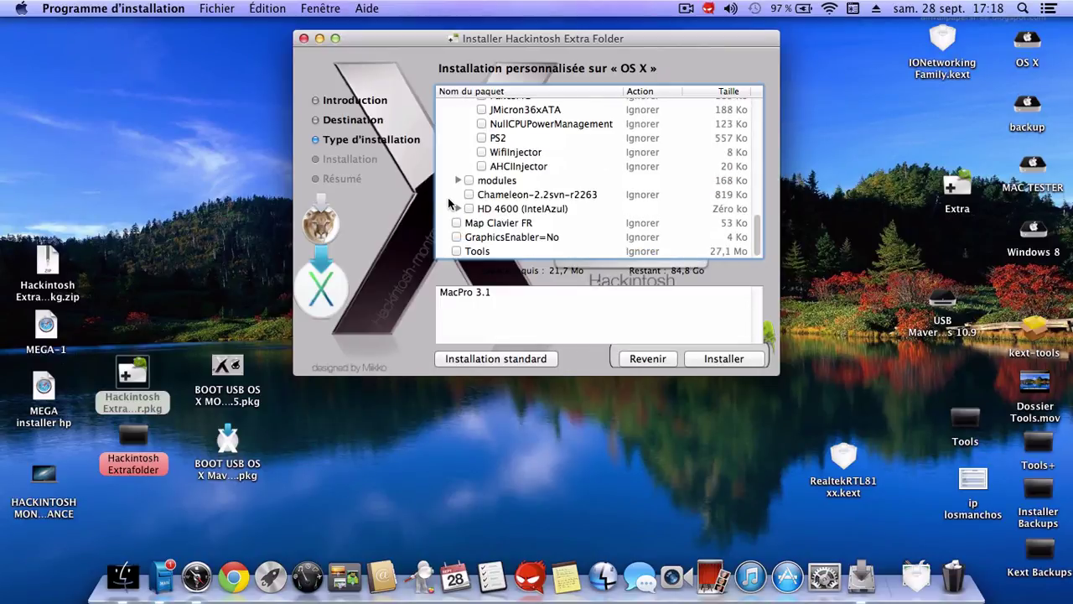
left_click(458, 207)
scroll(448, 219, "down", 2)
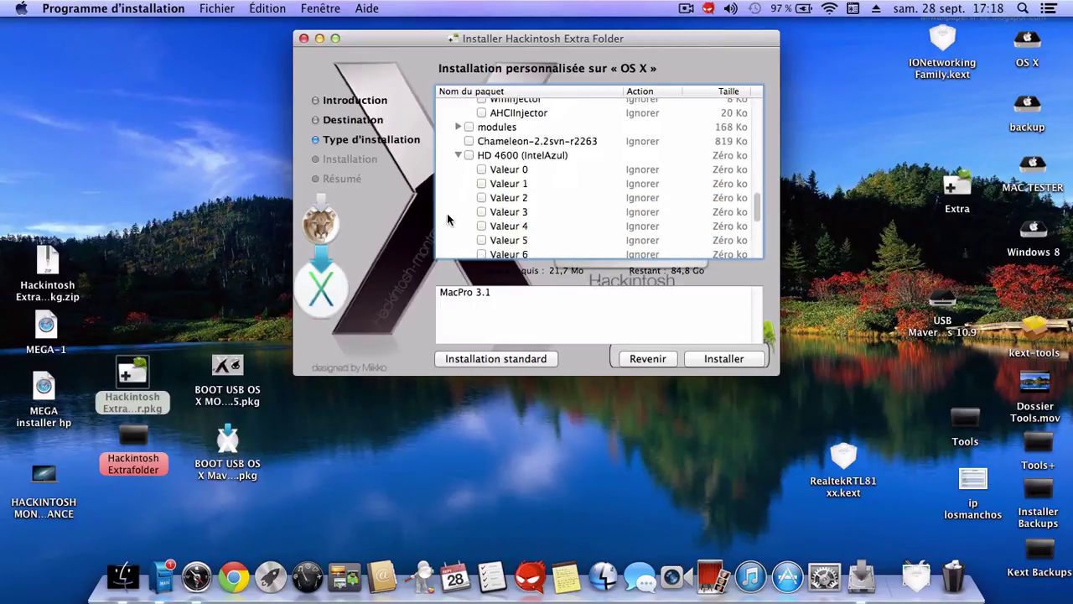
scroll(512, 220, "down", 2)
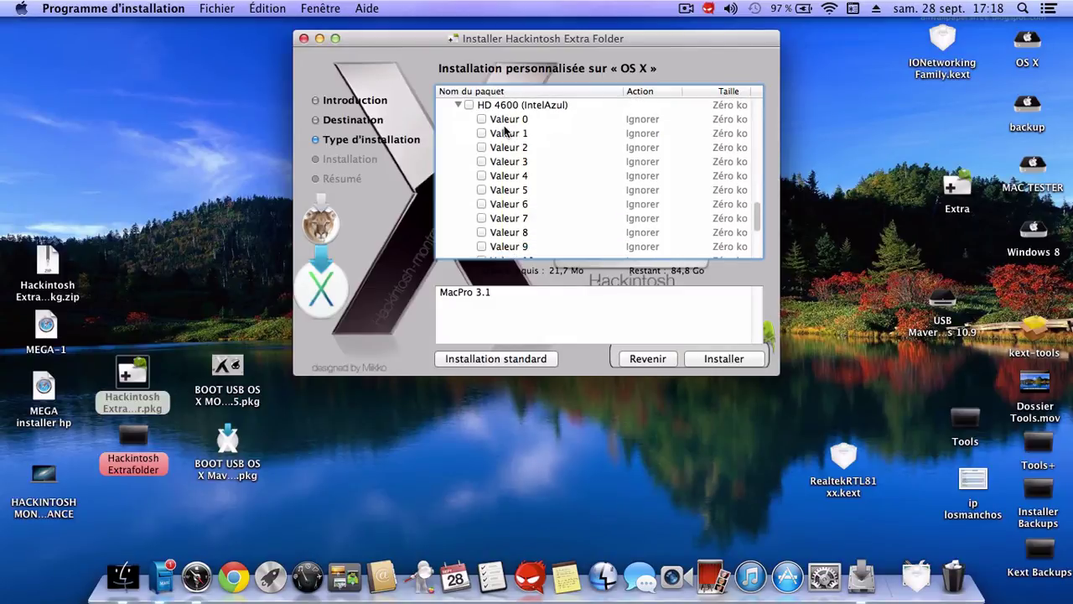
scroll(506, 248, "down", 2)
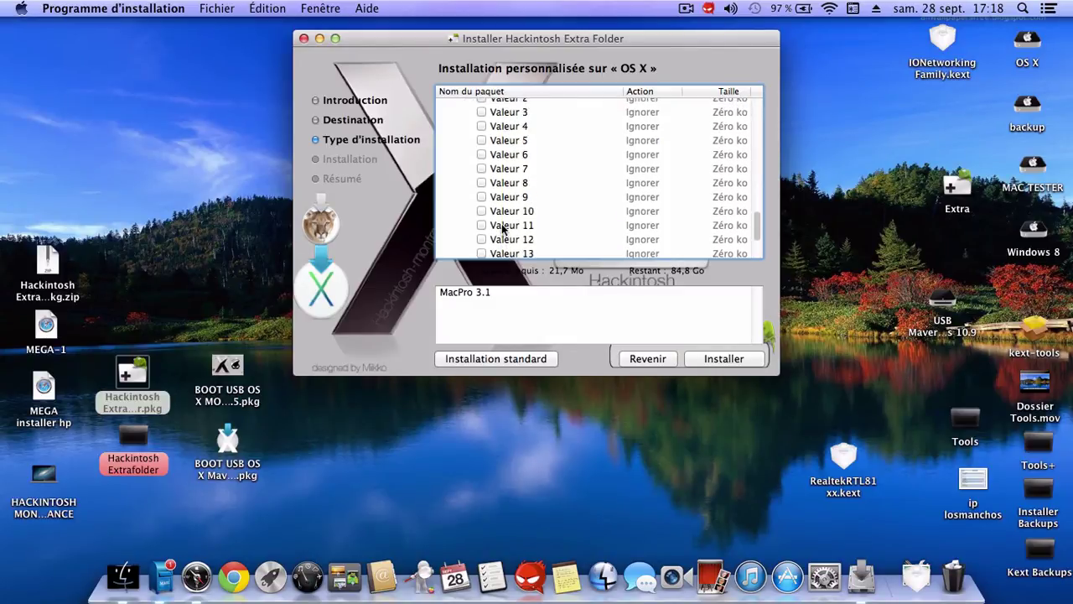
scroll(502, 228, "up", 1)
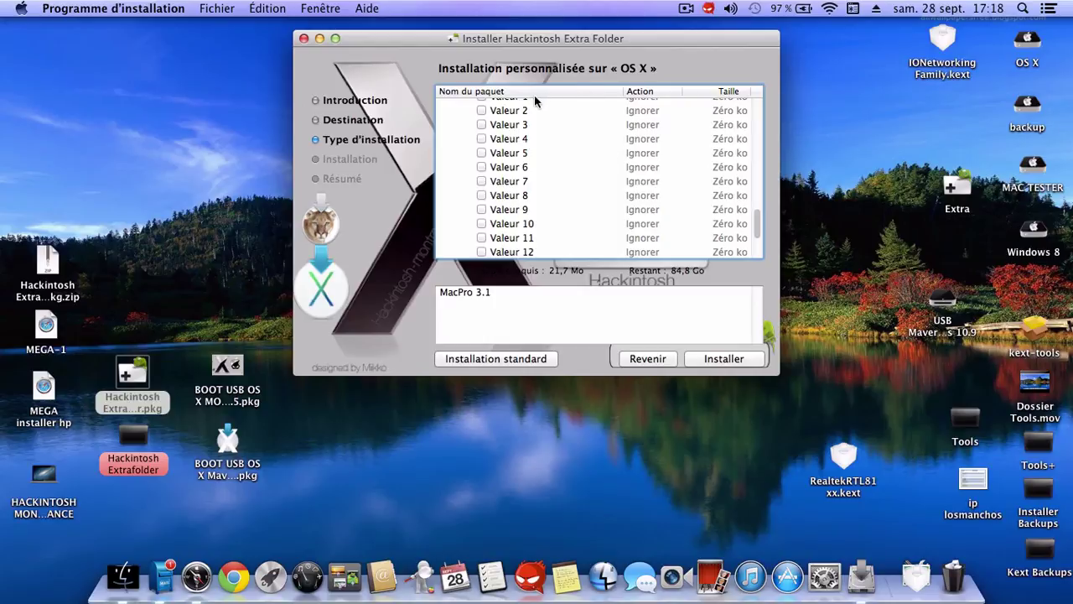
scroll(520, 109, "up", 2)
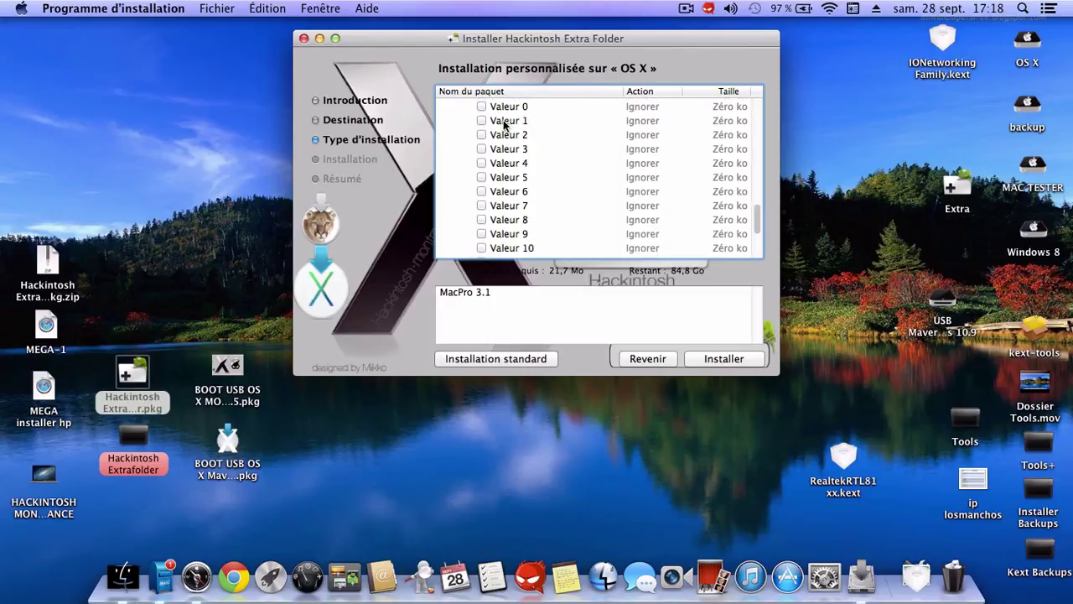
left_click(481, 220)
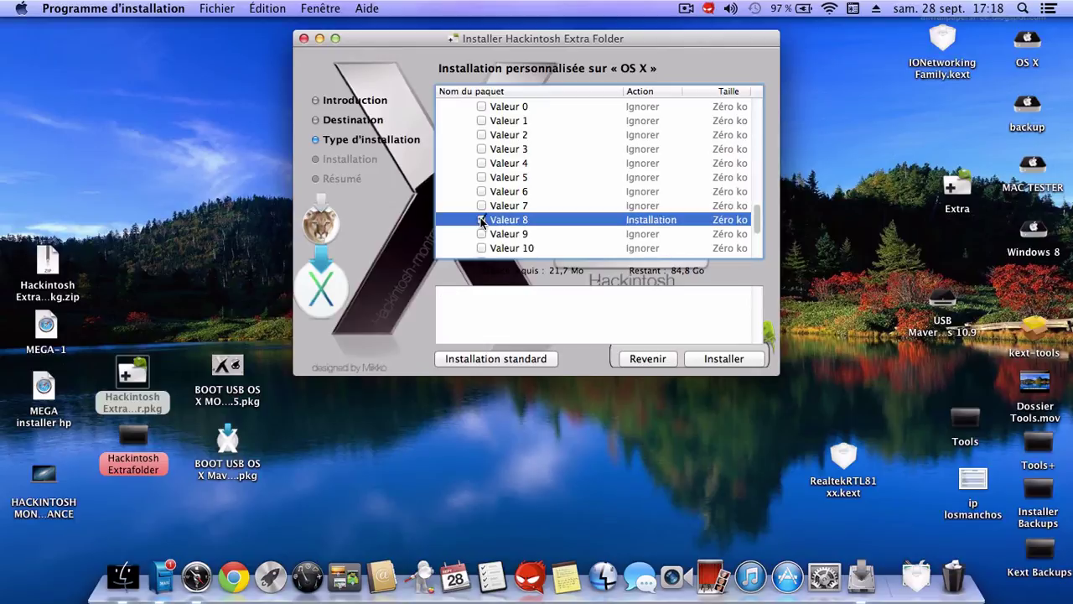
scroll(490, 232, "up", 3)
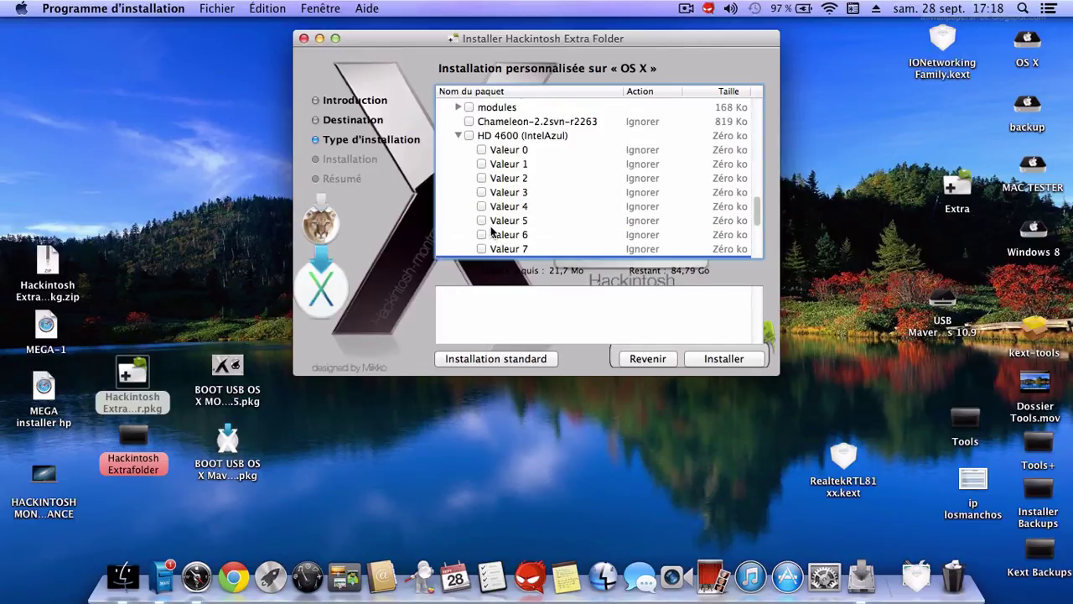
left_click_drag(348, 39, 360, 43)
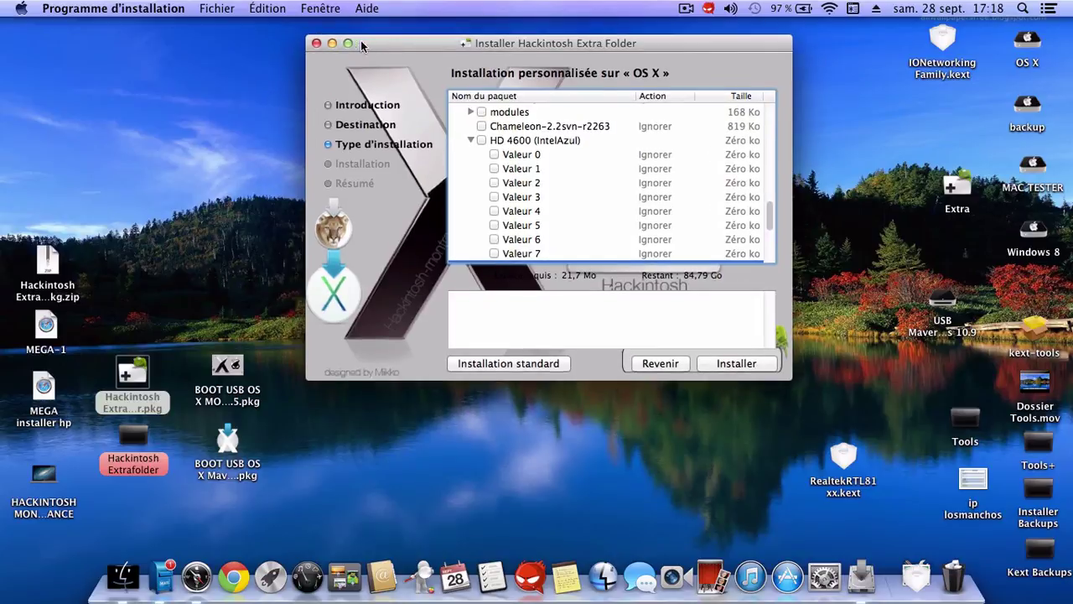
left_click(316, 43)
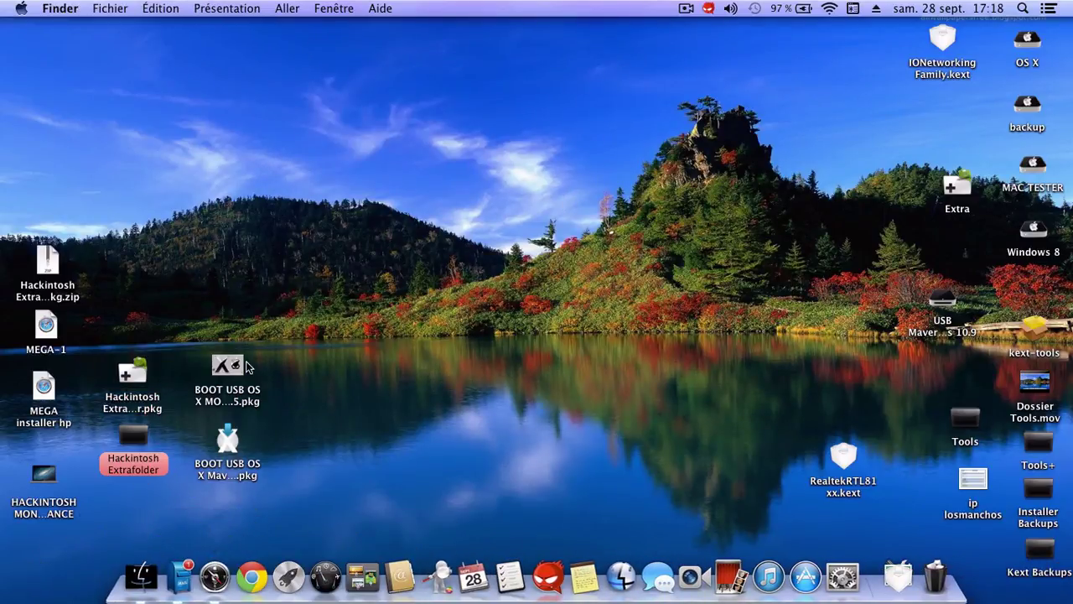
Open the BOOT USB OS X MOUNTAIN LION 10.8.5 installer package to view its introduction, and close it.
left_click(221, 373)
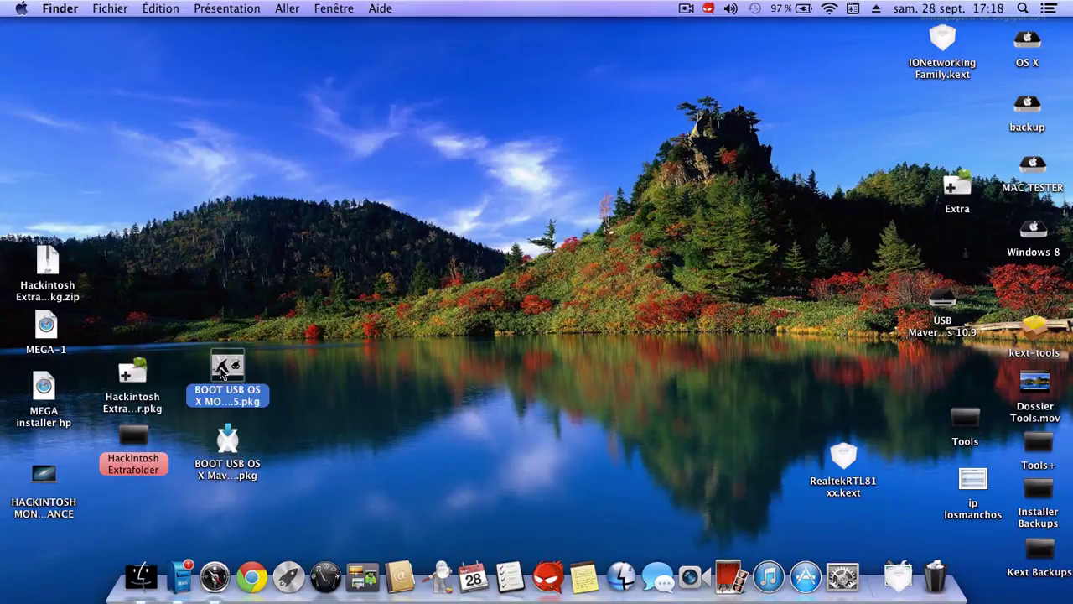
double_click(222, 374)
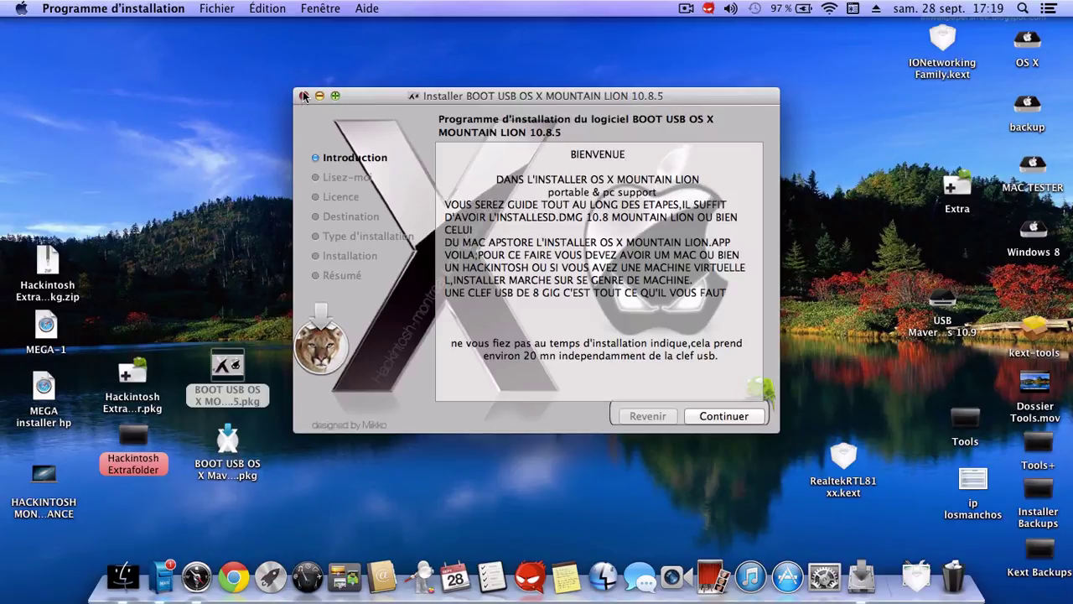
left_click(303, 98)
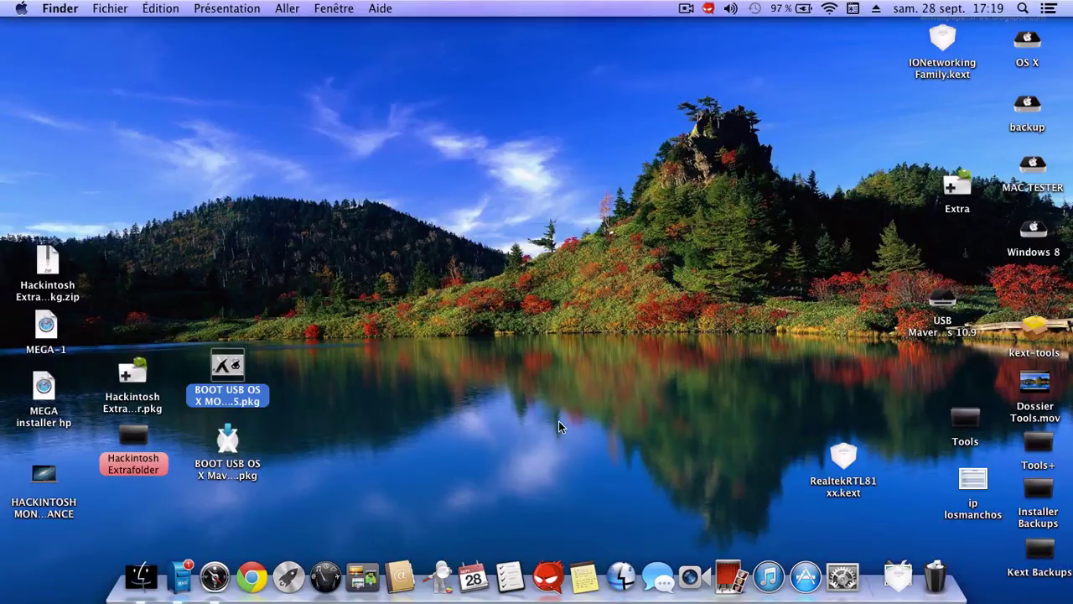
Open the programme folder on the backup drive.
left_click(141, 576)
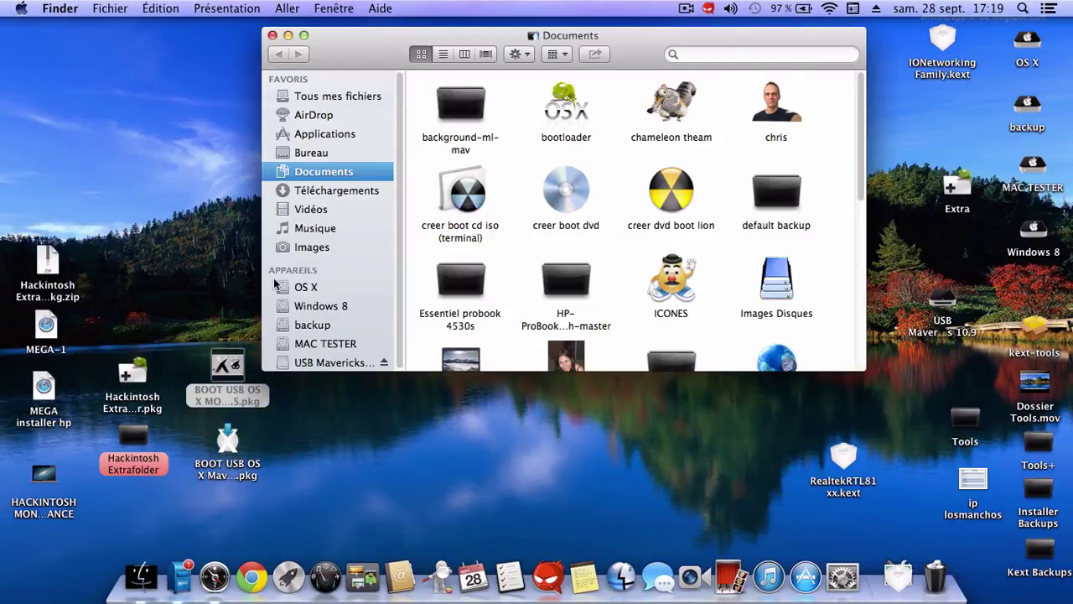
left_click(287, 324)
scroll(685, 271, "down", 2)
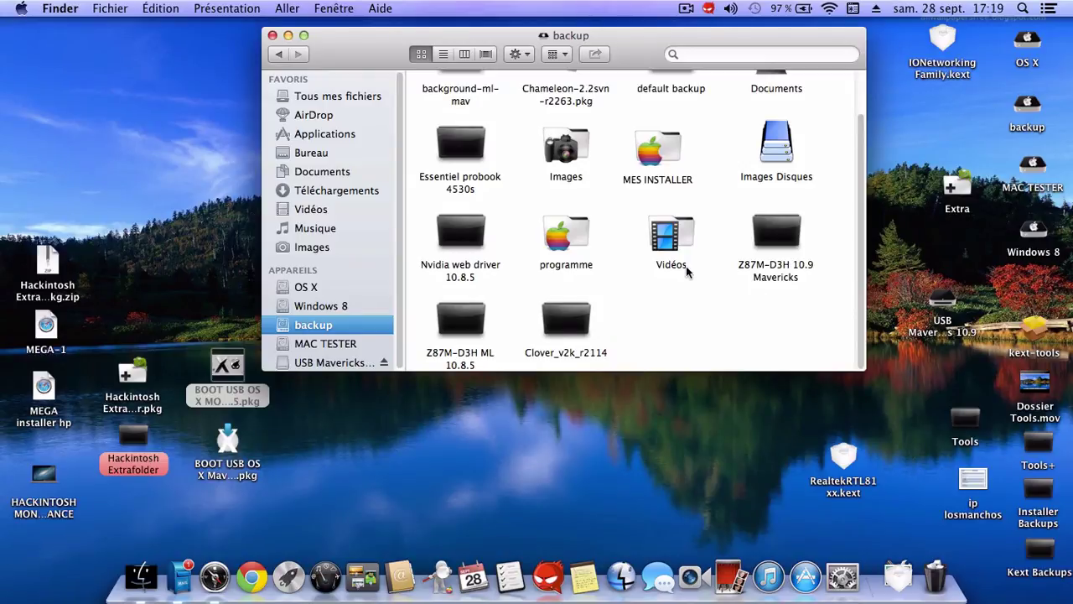
double_click(578, 235)
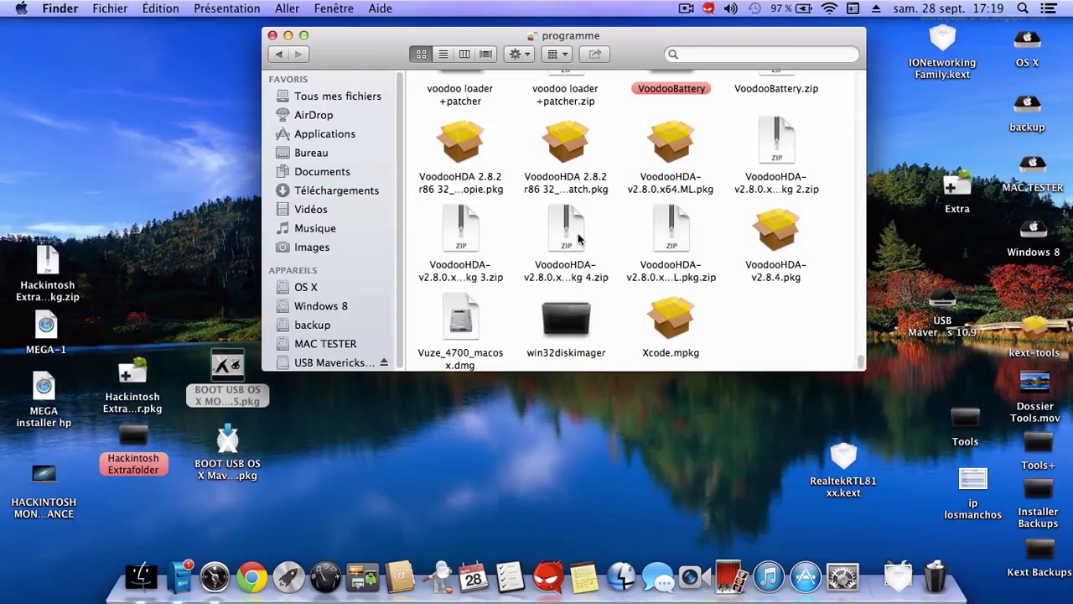
Look through the programme folder's kexts, archives and installers to locate the HWSensors package.
scroll(578, 239, "up", 8)
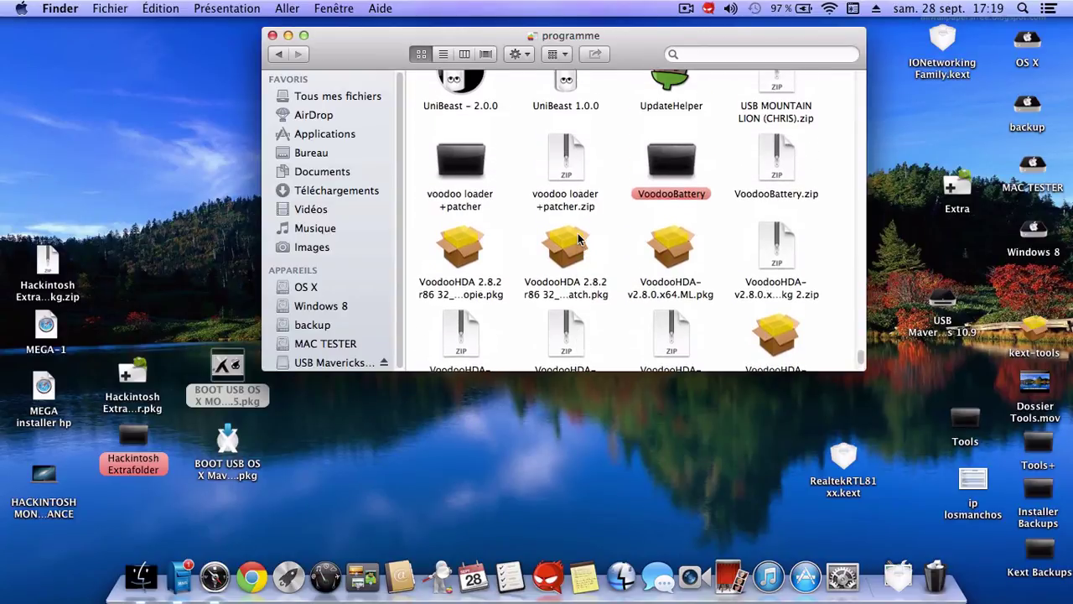
scroll(578, 233, "down", 6)
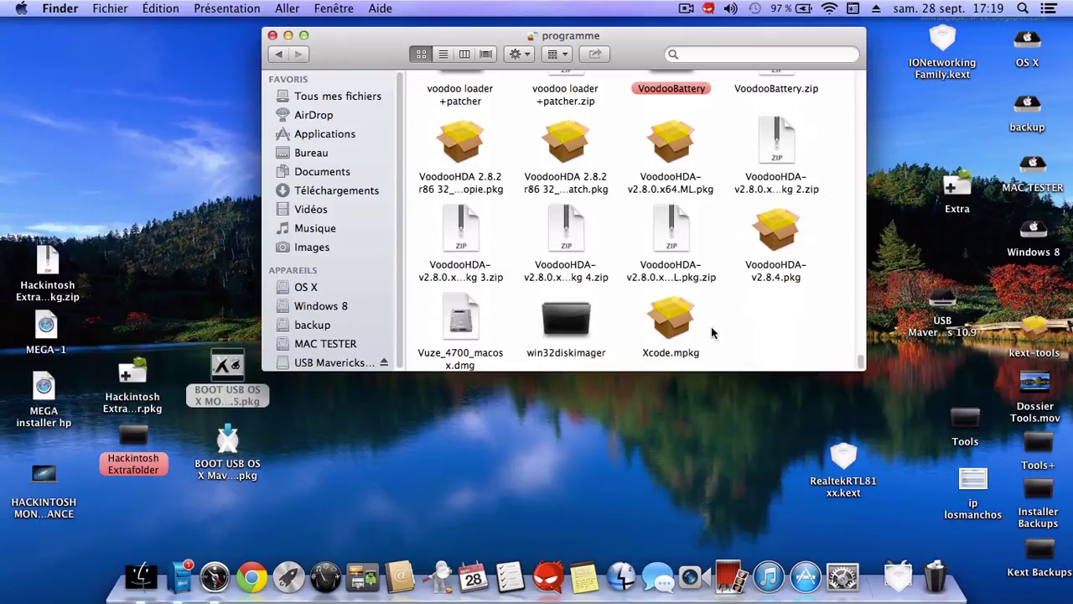
scroll(736, 248, "up", 1)
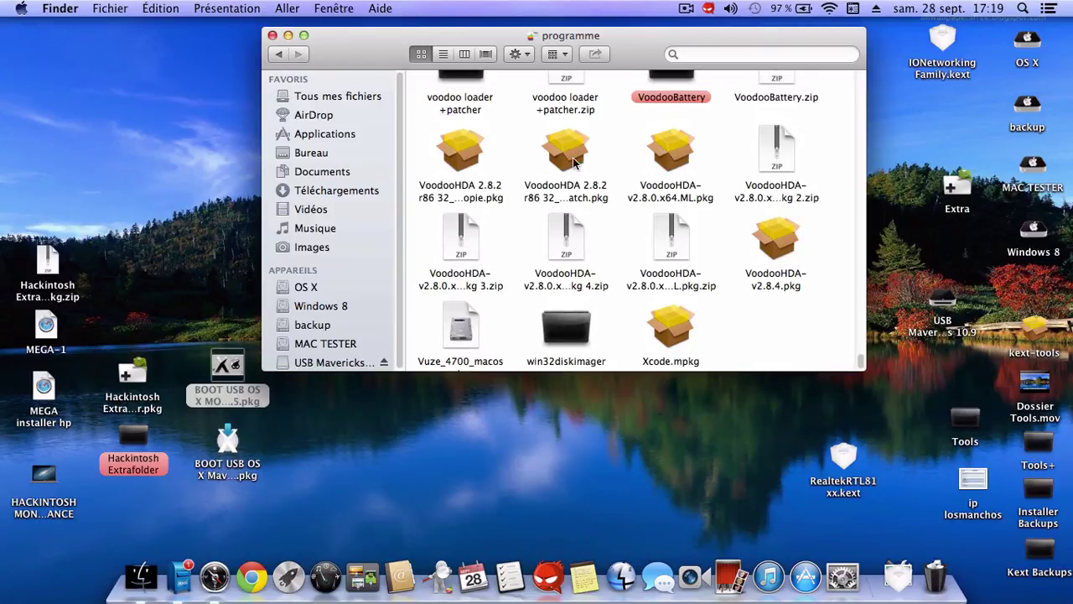
scroll(589, 193, "up", 15)
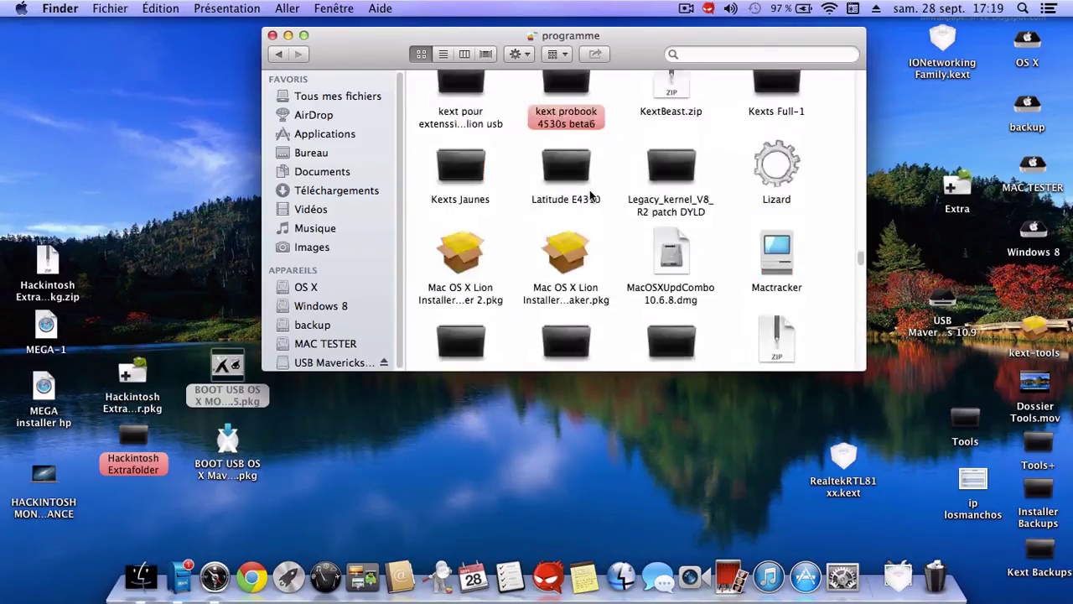
scroll(589, 194, "up", 20)
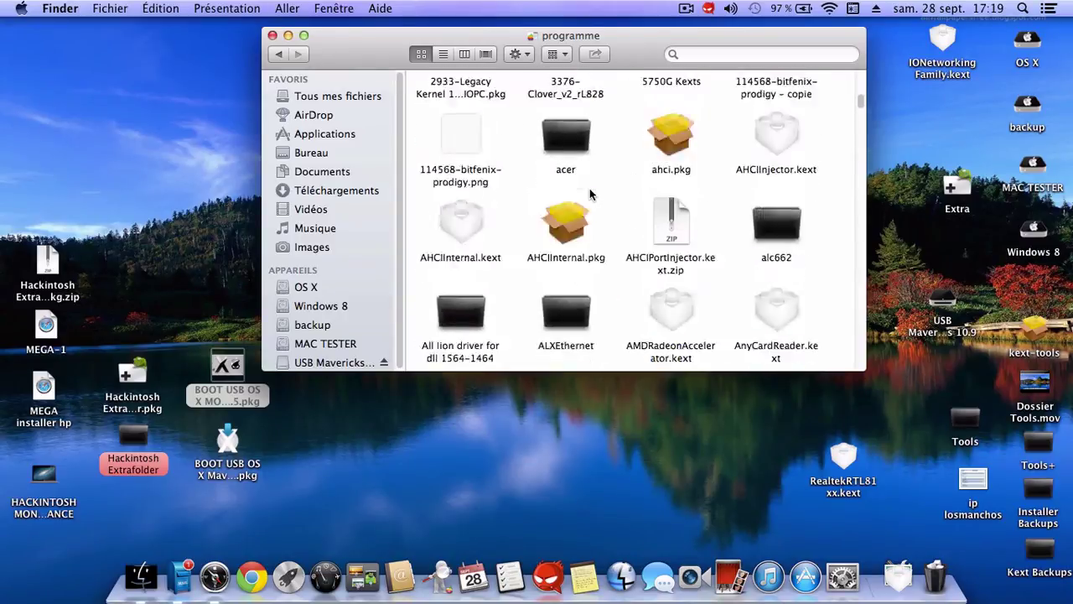
scroll(589, 194, "up", 5)
scroll(589, 194, "down", 15)
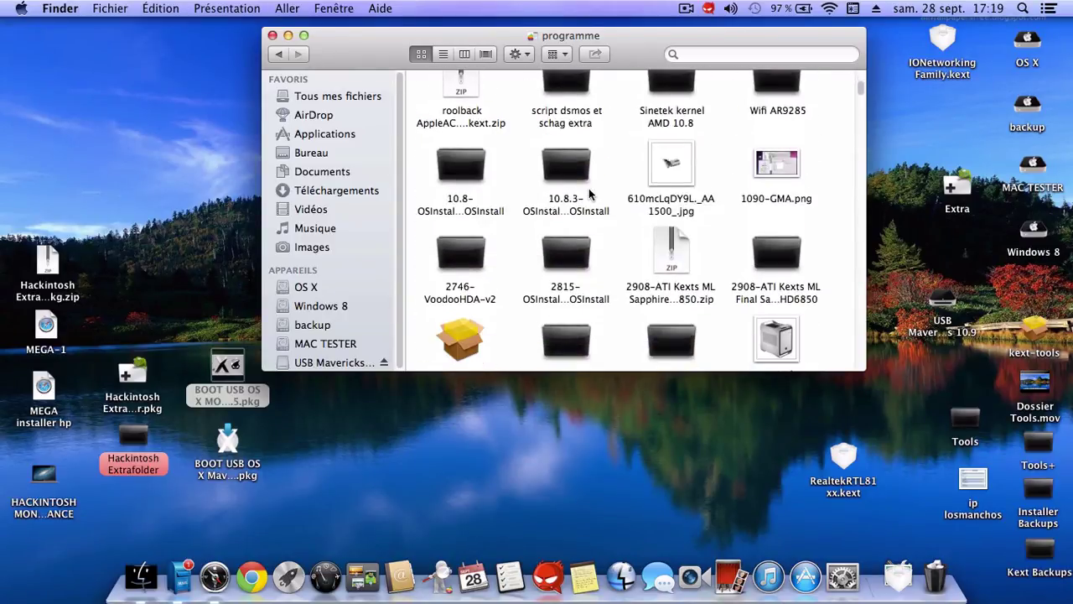
scroll(588, 193, "down", 15)
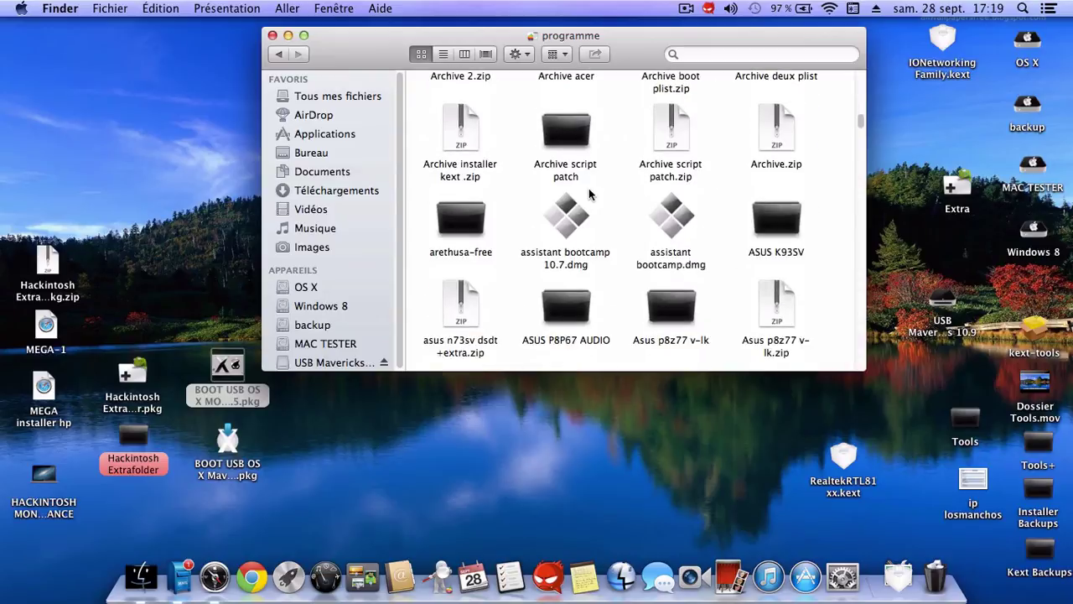
scroll(590, 194, "down", 15)
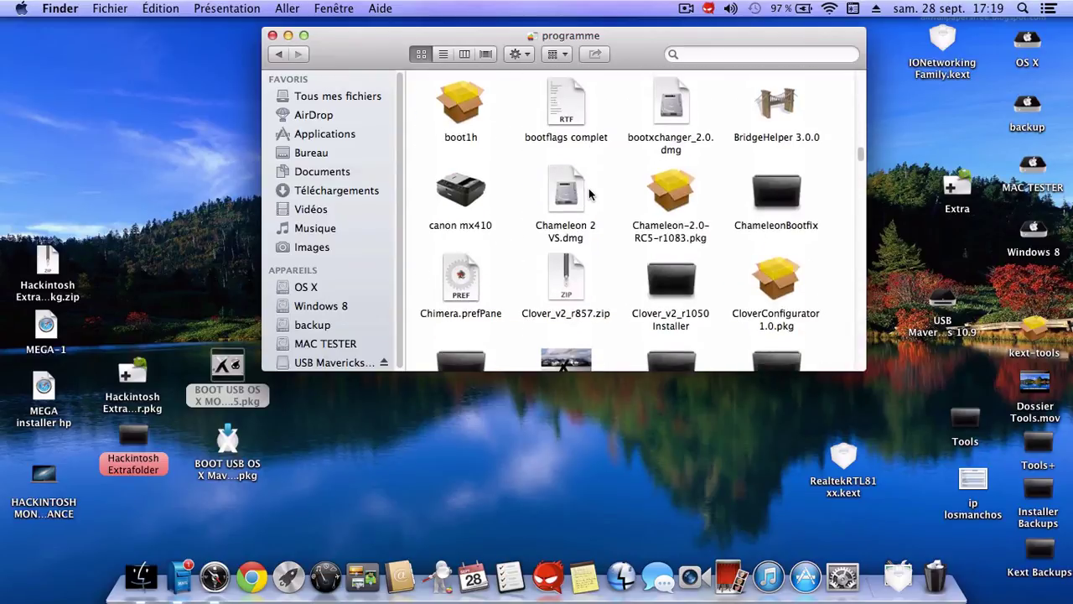
scroll(589, 194, "down", 10)
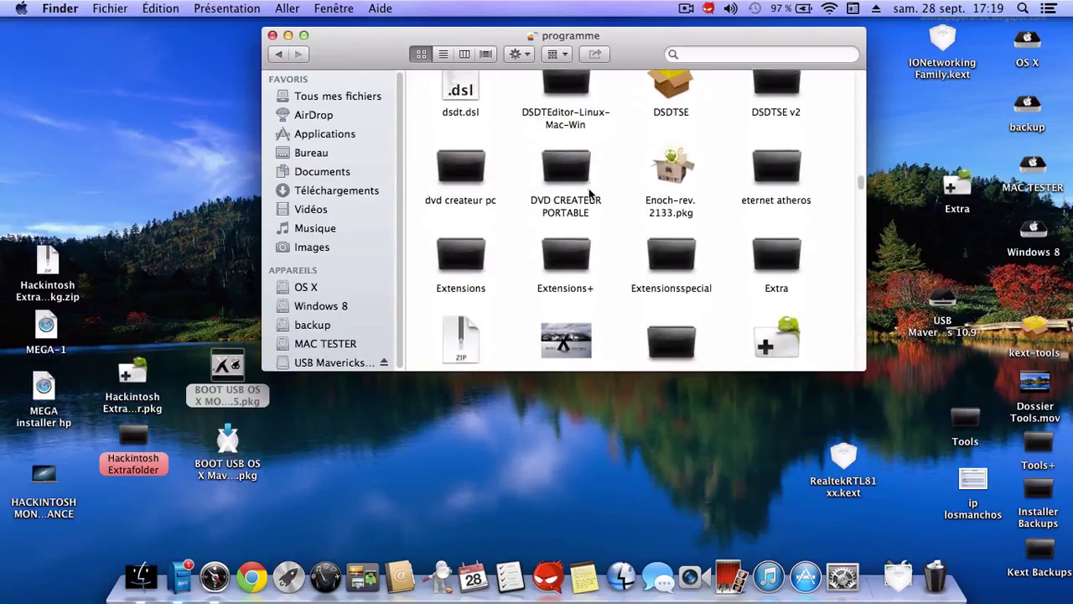
scroll(589, 194, "down", 12)
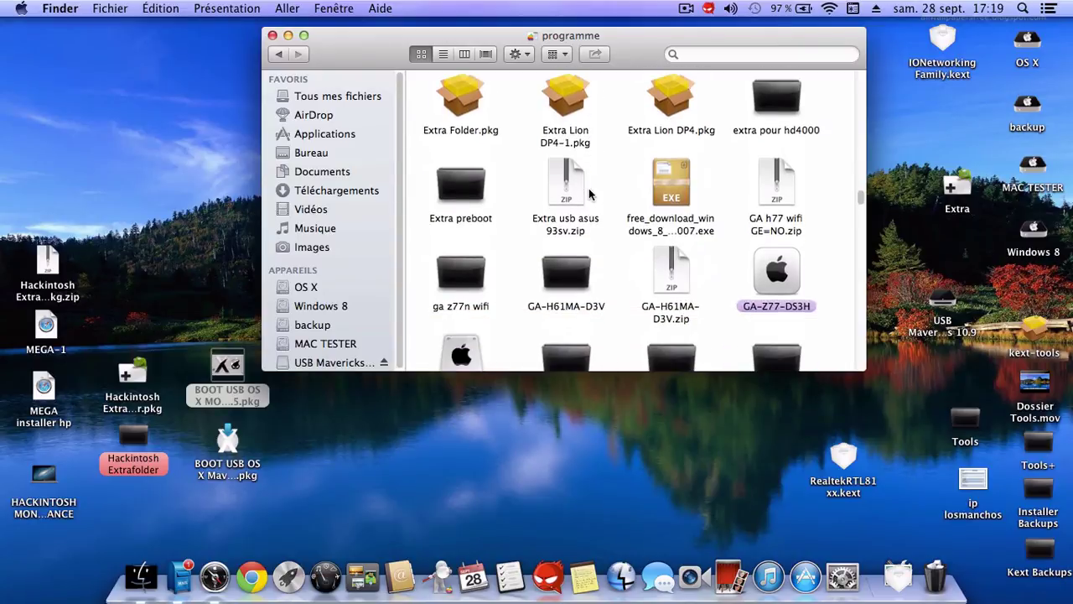
scroll(590, 193, "down", 10)
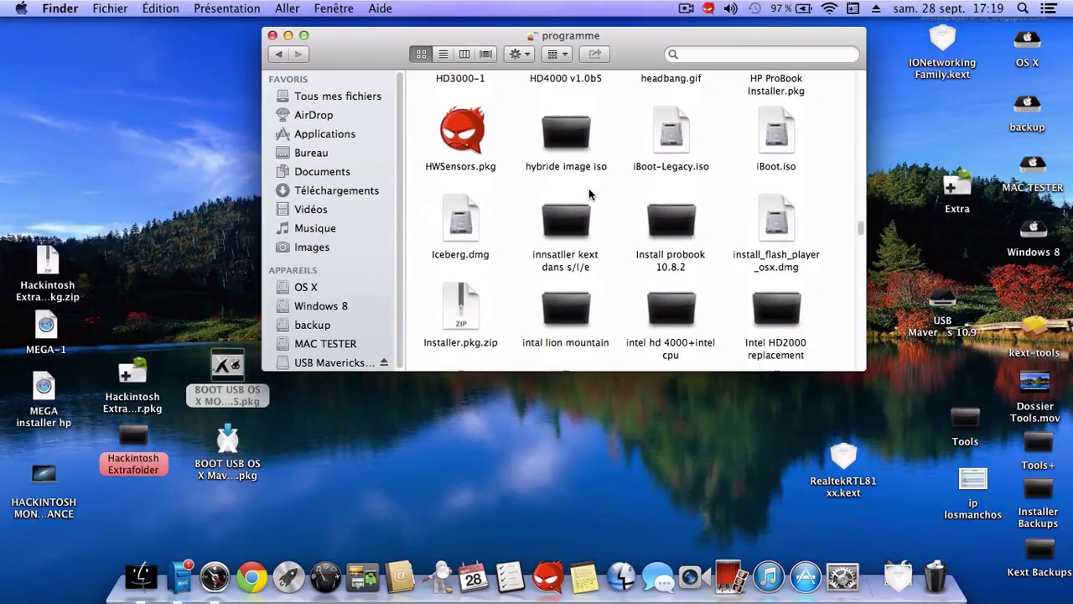
Open the HWSensors.pkg installer and accept its licence to reach the custom installation options for OS X.
left_click(461, 166)
double_click(460, 164)
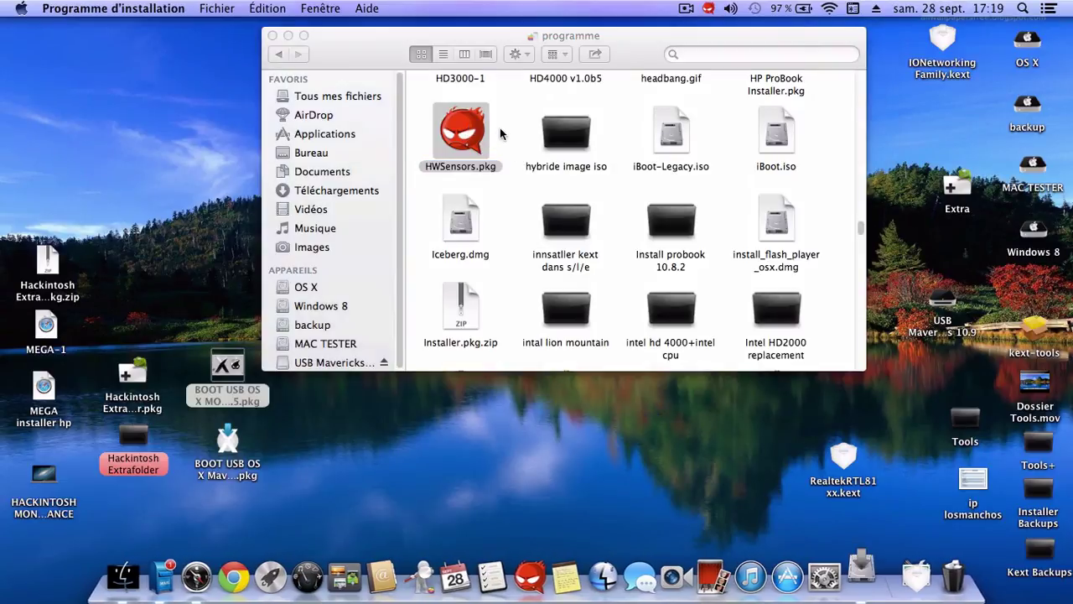
left_click_drag(403, 93, 463, 38)
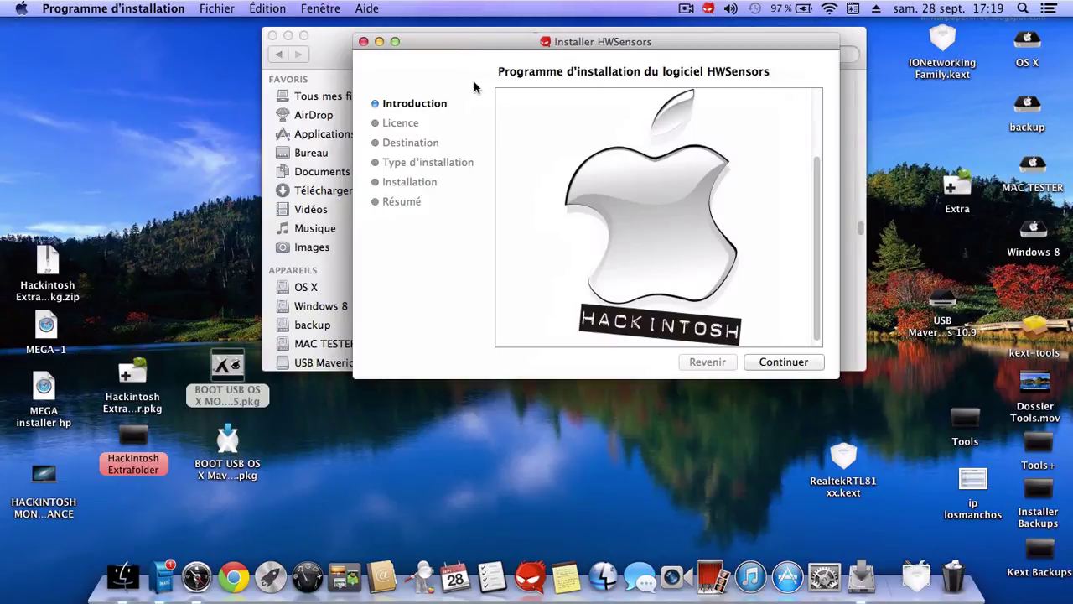
left_click(784, 361)
left_click(784, 361)
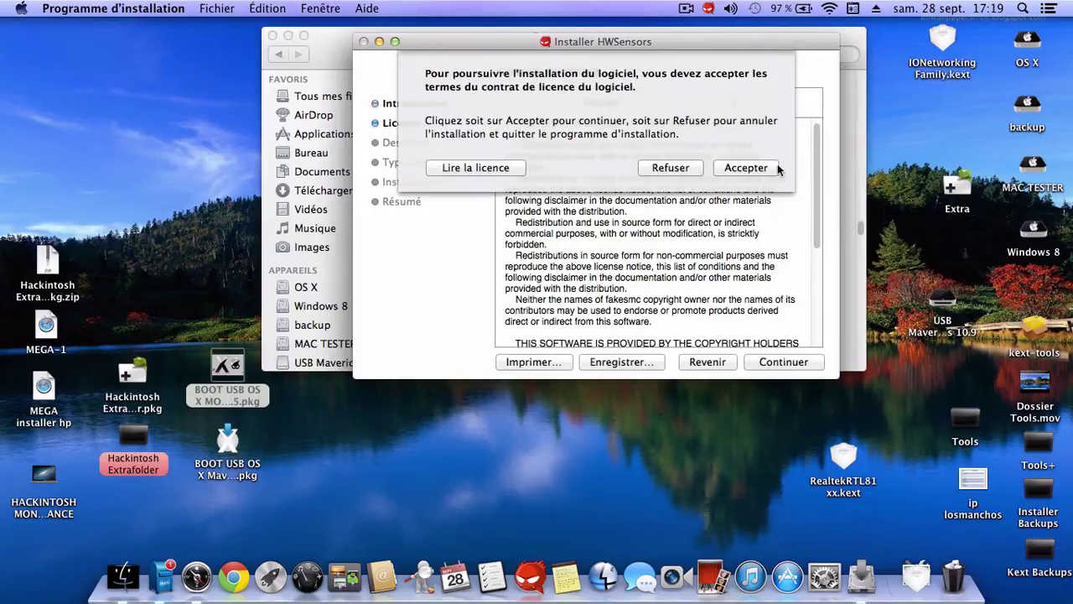
left_click(775, 167)
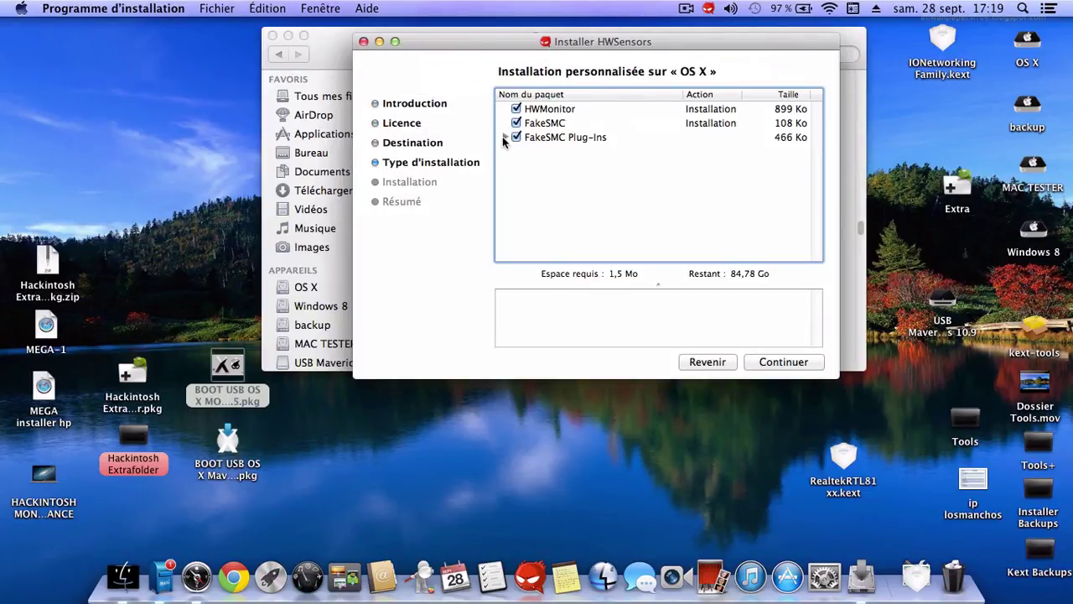
Expand the FakeSMC Plug-Ins group and exclude ACPISensors from the installation.
left_click(506, 137)
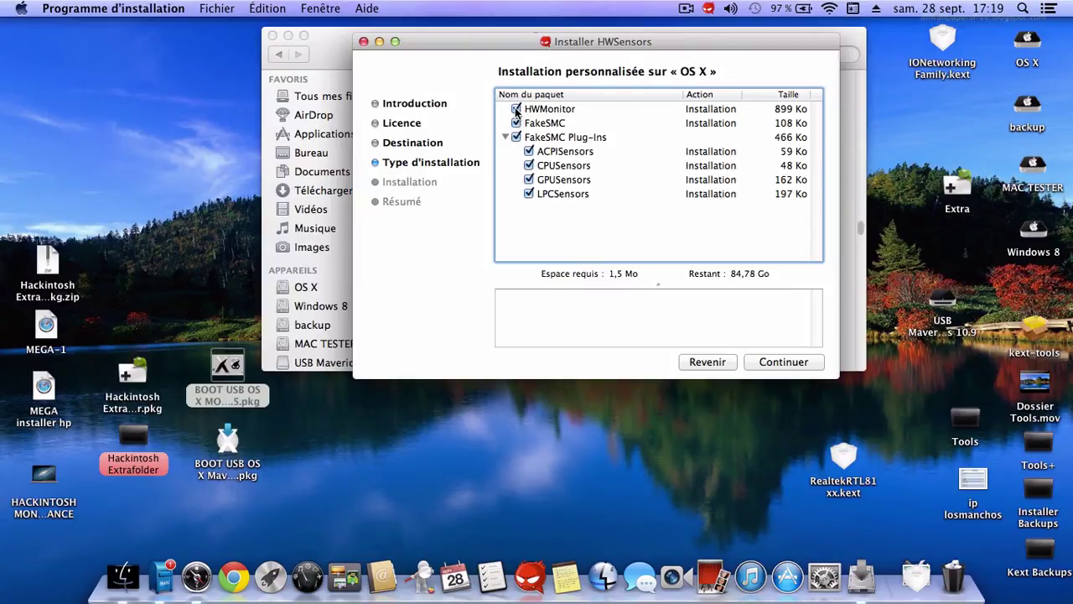
left_click(529, 152)
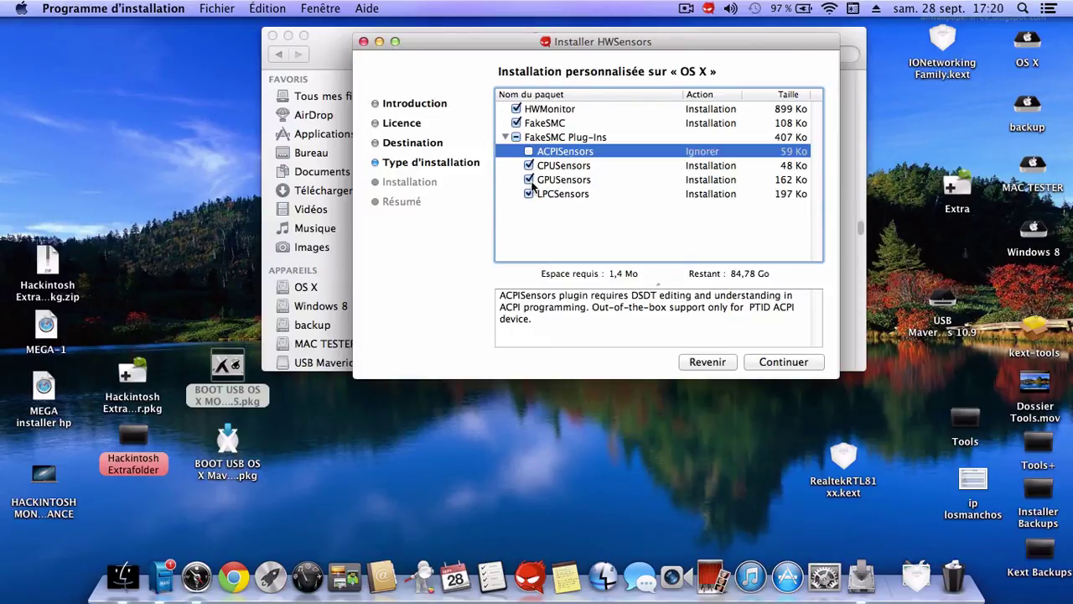
View the HWMonitor sensor readings, and close the HWSensors installer without installing.
left_click(709, 8)
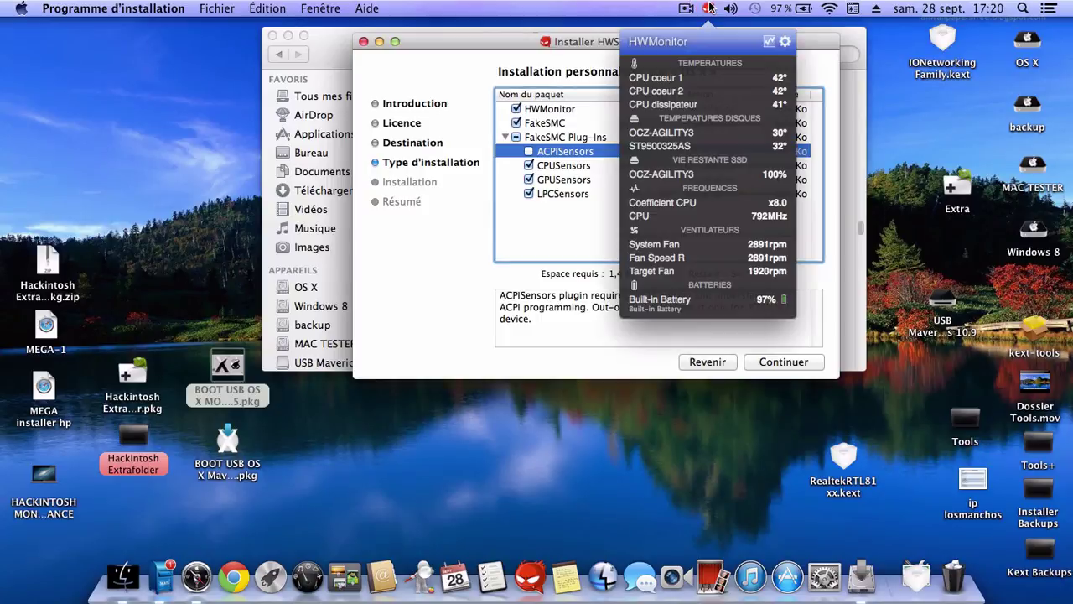
left_click(709, 8)
left_click_drag(718, 40, 758, 54)
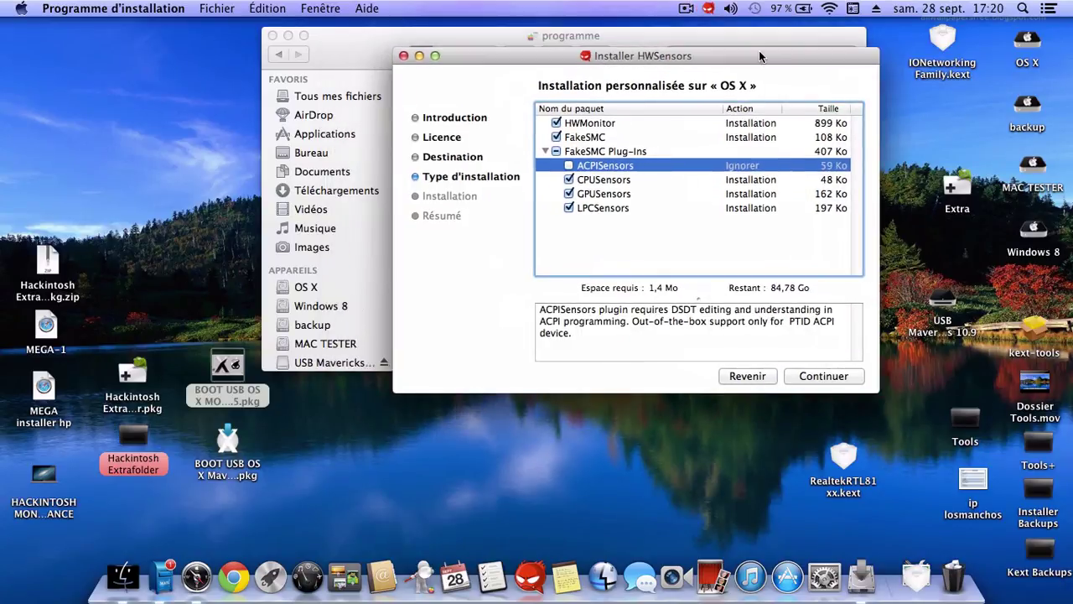
left_click(404, 56)
Browse back up through the programme folder, close its window and clear the desktop selection.
left_click_drag(406, 53, 426, 72)
left_click(543, 254)
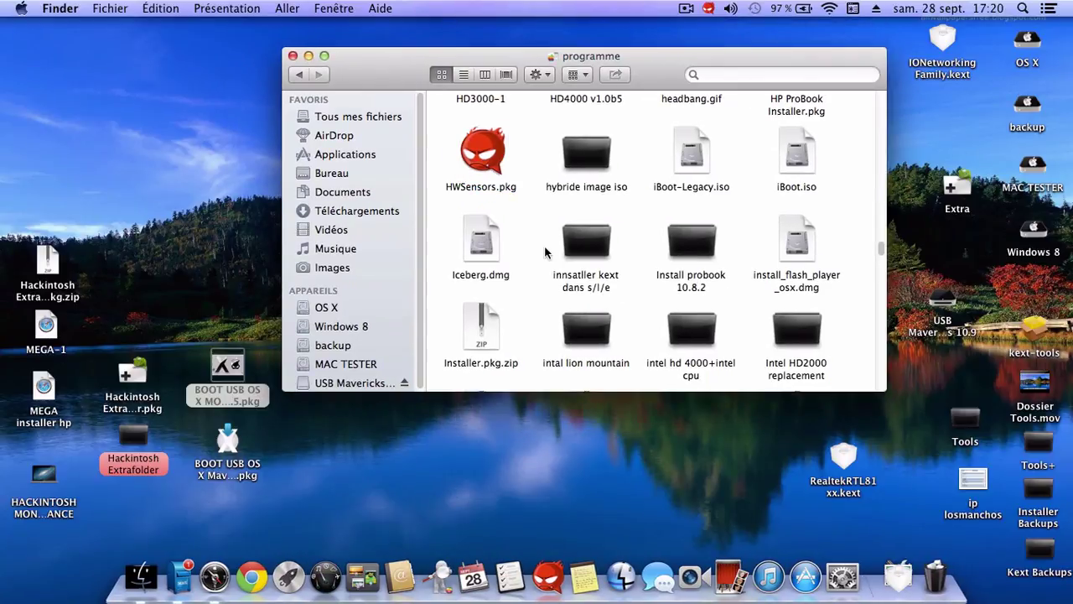
scroll(544, 254, "up", 5)
scroll(543, 254, "up", 5)
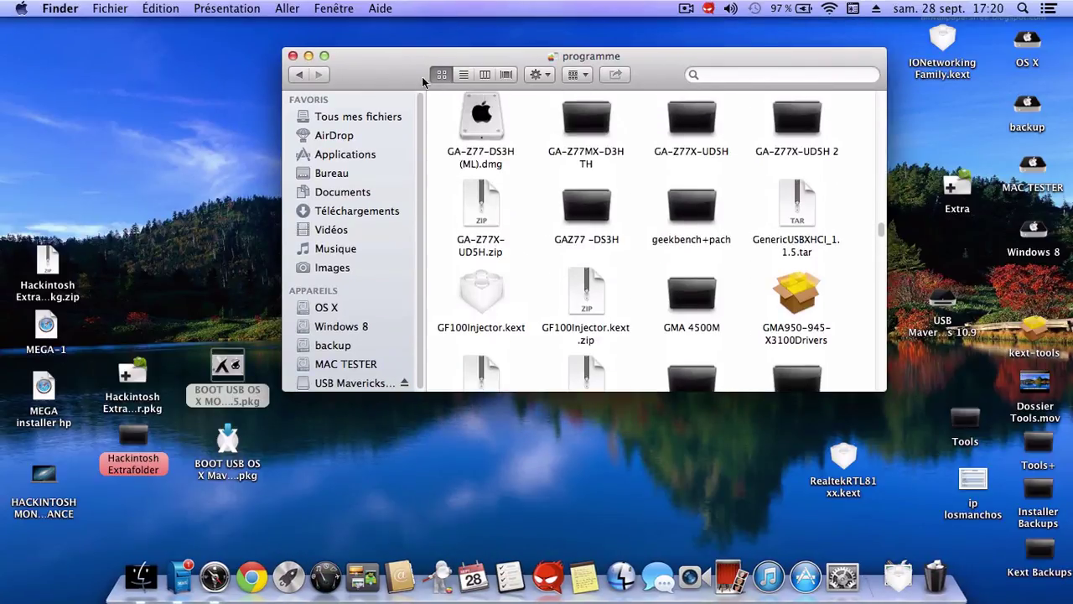
left_click(292, 56)
left_click(608, 198)
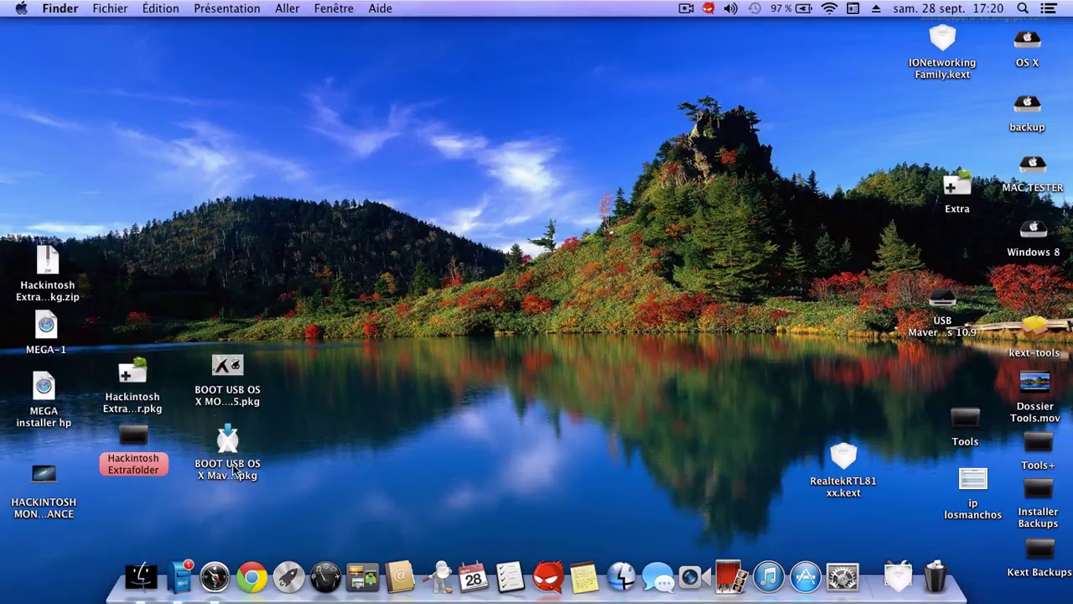
mouse_move(129, 378)
left_mouse_down()
mouse_move(152, 351)
mouse_move(211, 370)
mouse_move(145, 359)
mouse_move(124, 379)
left_mouse_up()
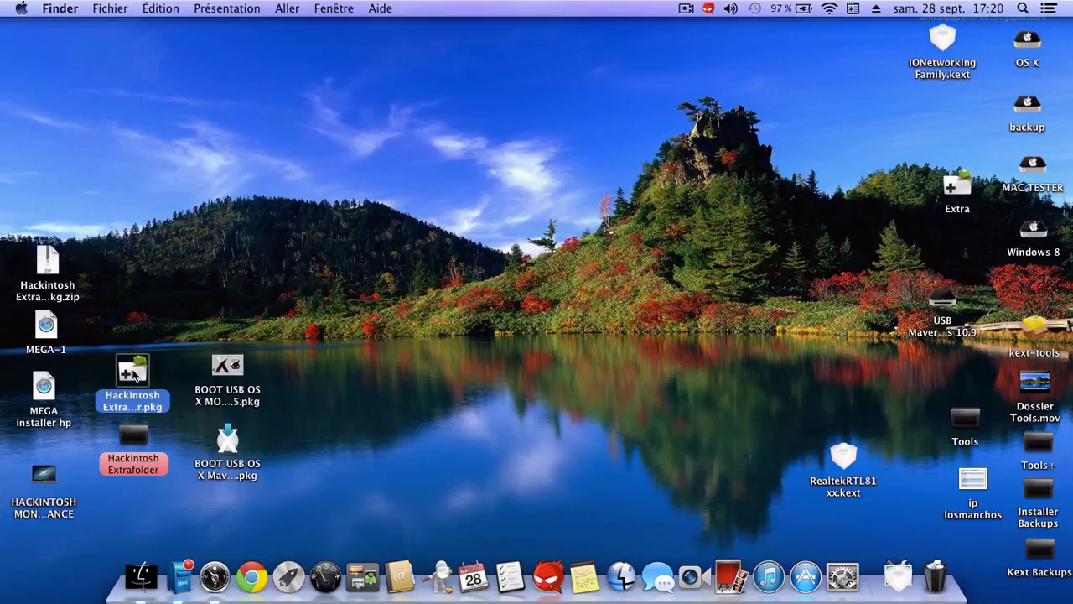
left_click(765, 209)
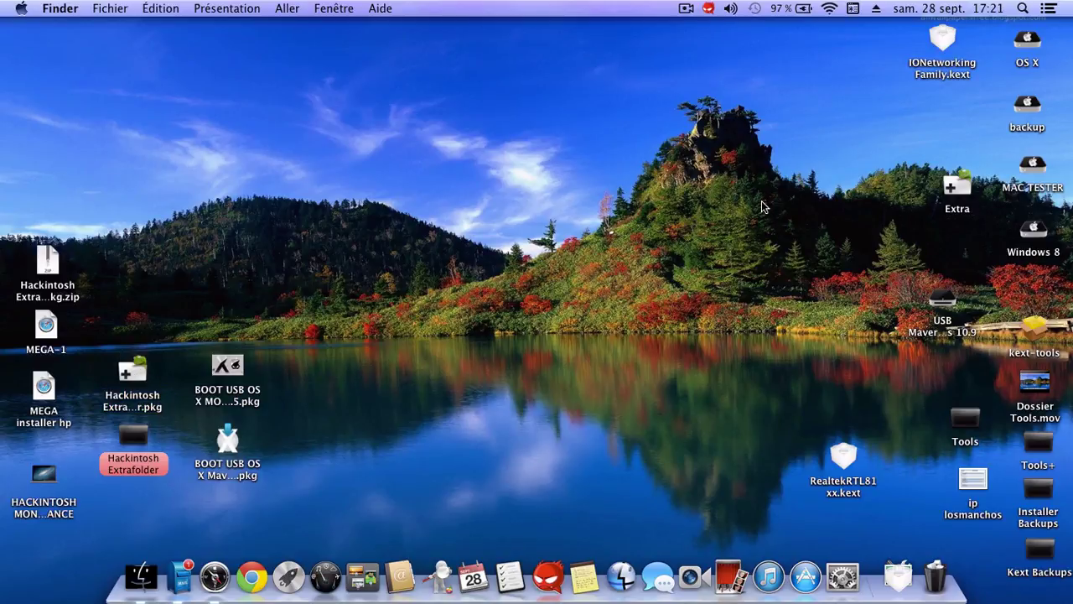